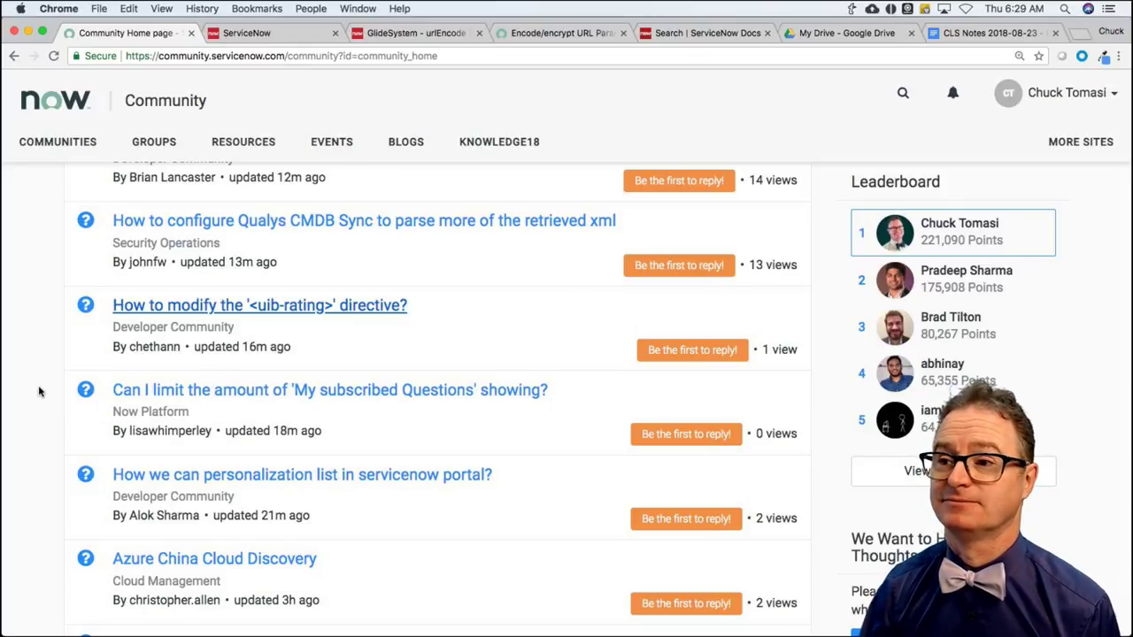
Open the community question "Can I limit the amount of 'My subscribed Questions' showing?" in a new tab and read it.
scroll(39, 391, "down", 1)
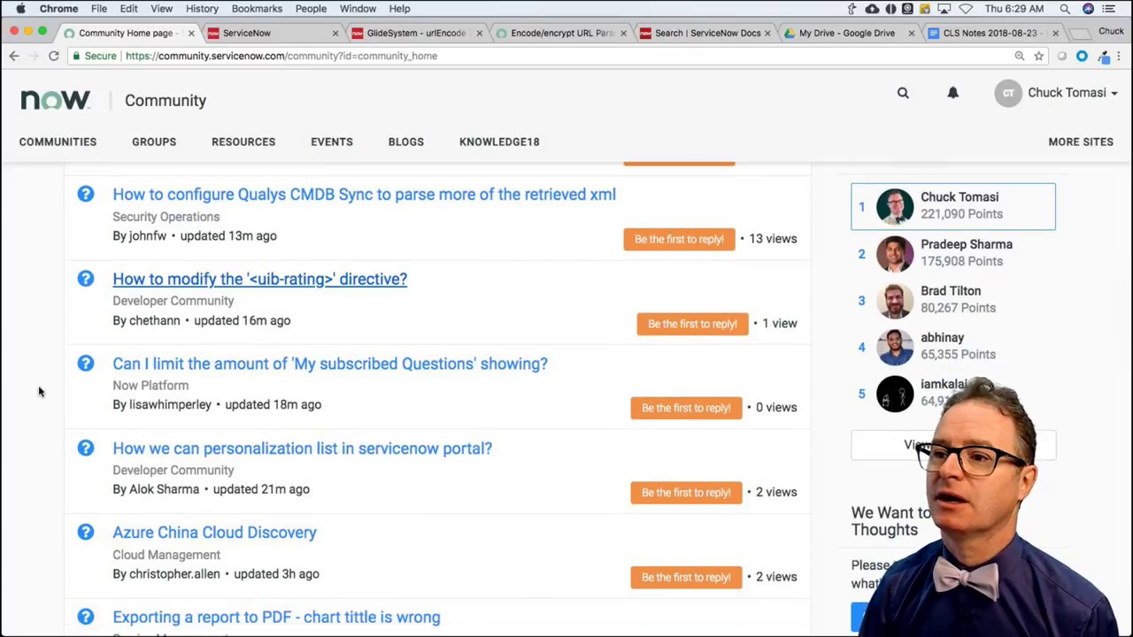
left_click(347, 369, "super")
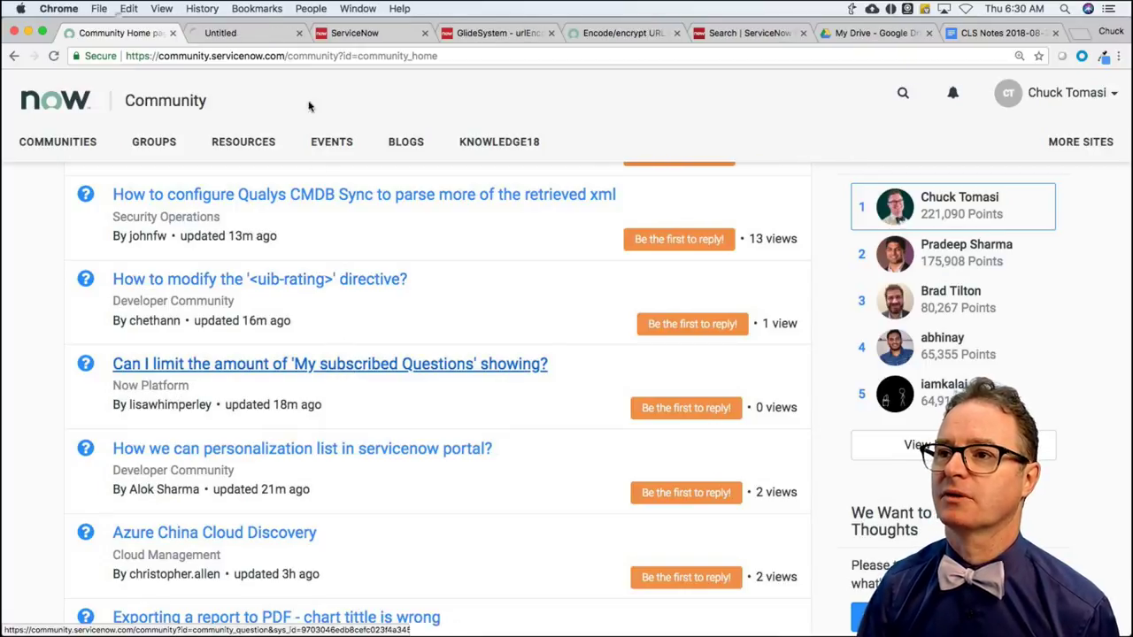
left_click(266, 32)
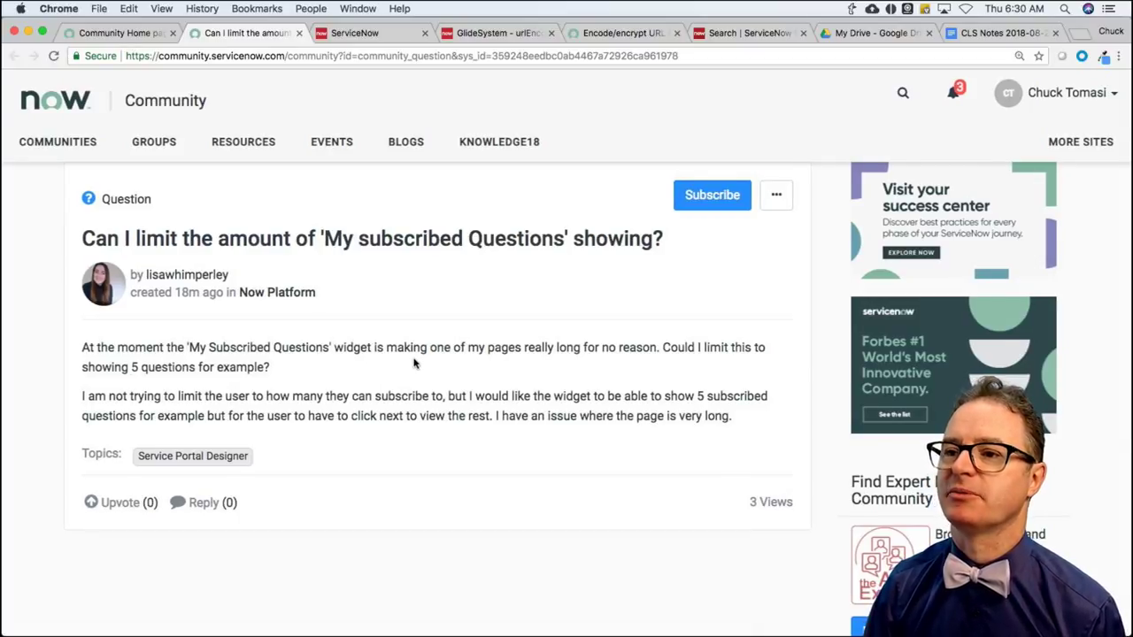
scroll(413, 363, "down", 1)
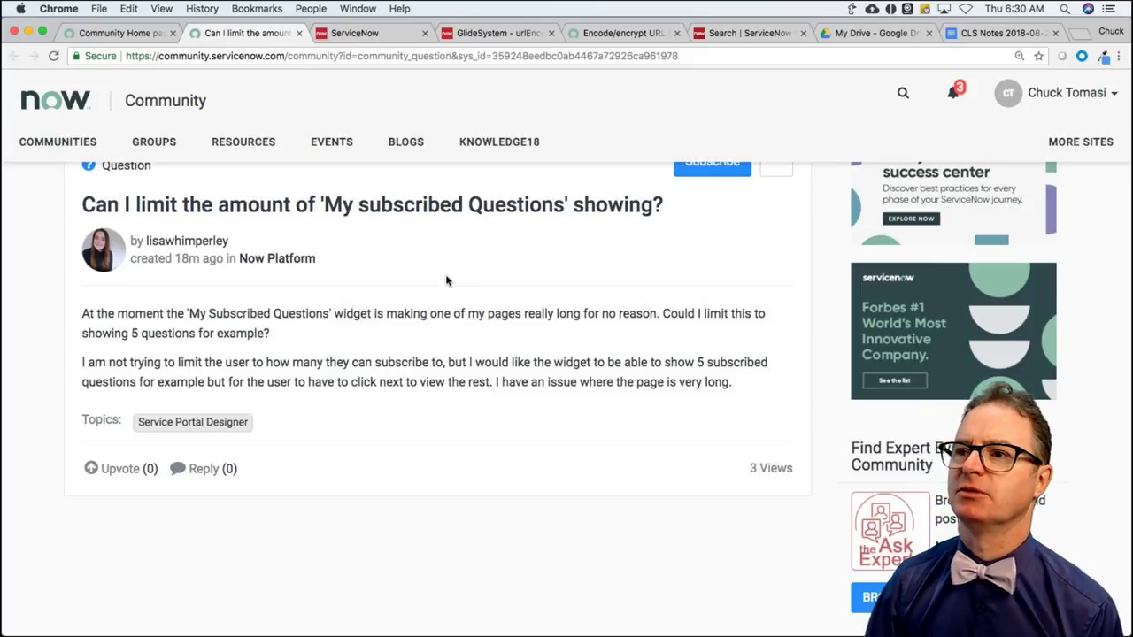
Log in to the ServiceNow demo instance with the saved credentials and open the Service Portal Widgets list.
left_click(379, 35)
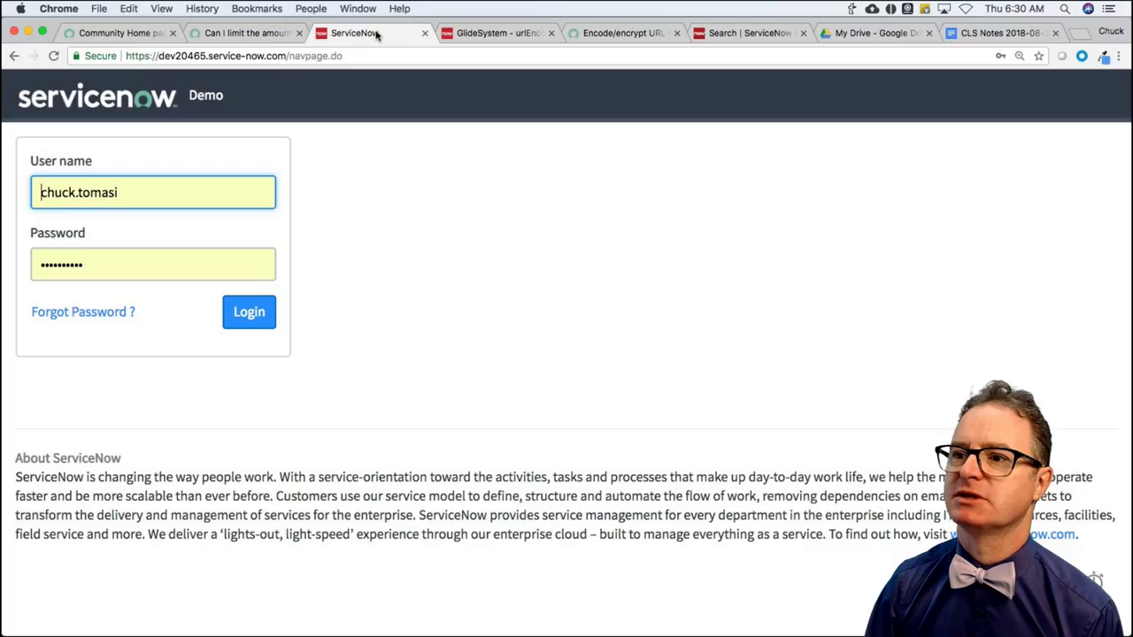
left_click(249, 319)
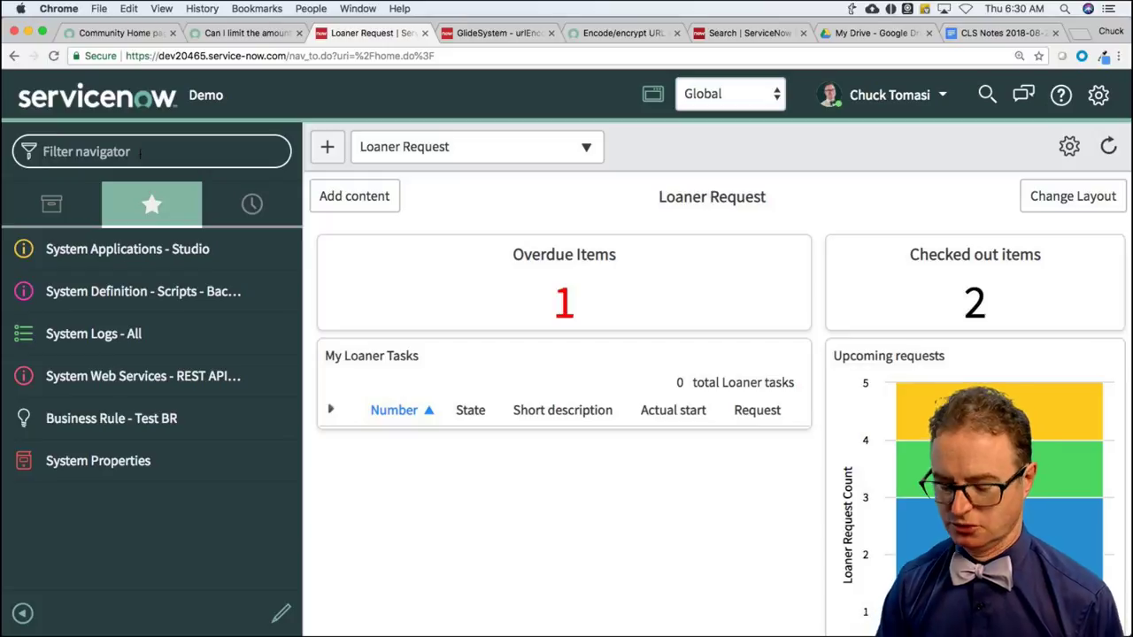
left_click(139, 152)
type("service portal")
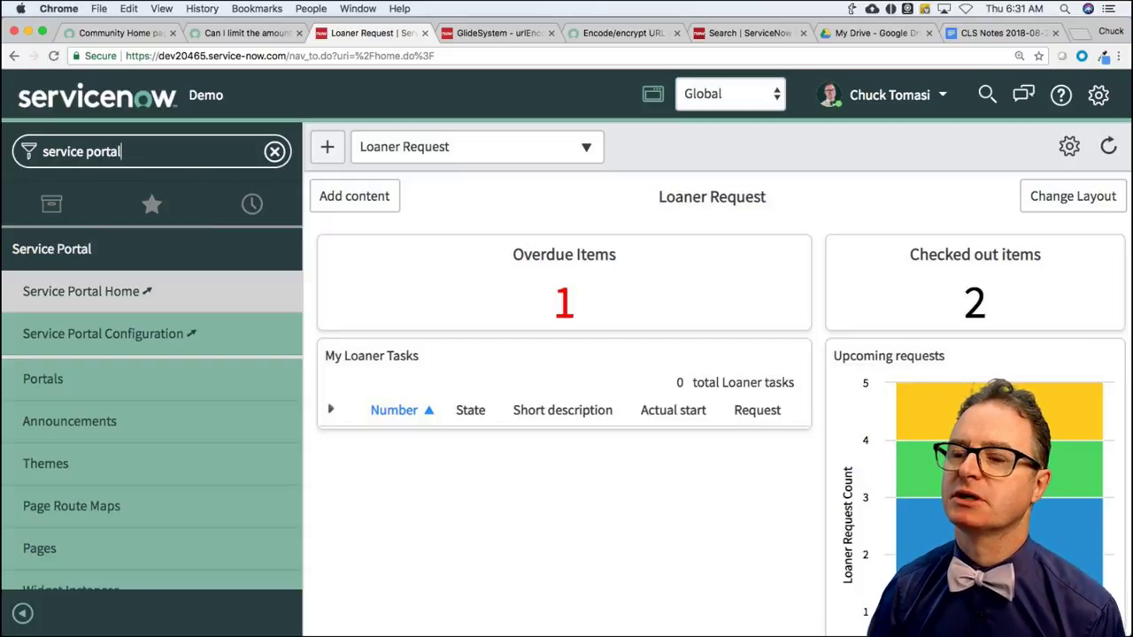
scroll(94, 531, "down", 3)
left_click(50, 527)
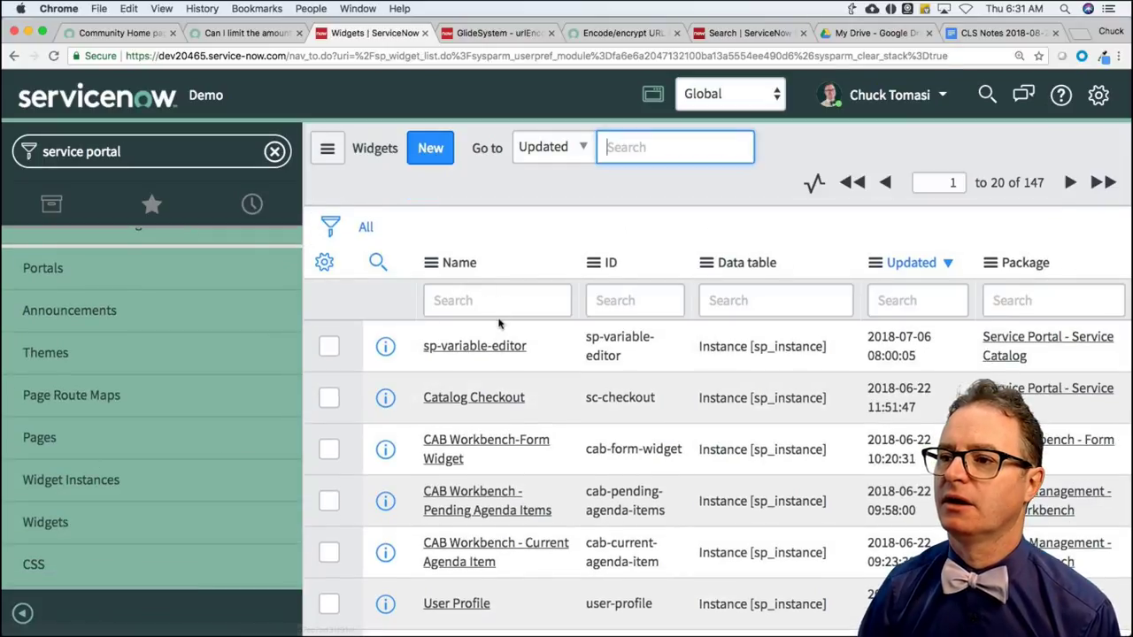
Filter the widgets by name with "*question" and open the Subscribed Questions widget record.
scroll(501, 292, "down", 1)
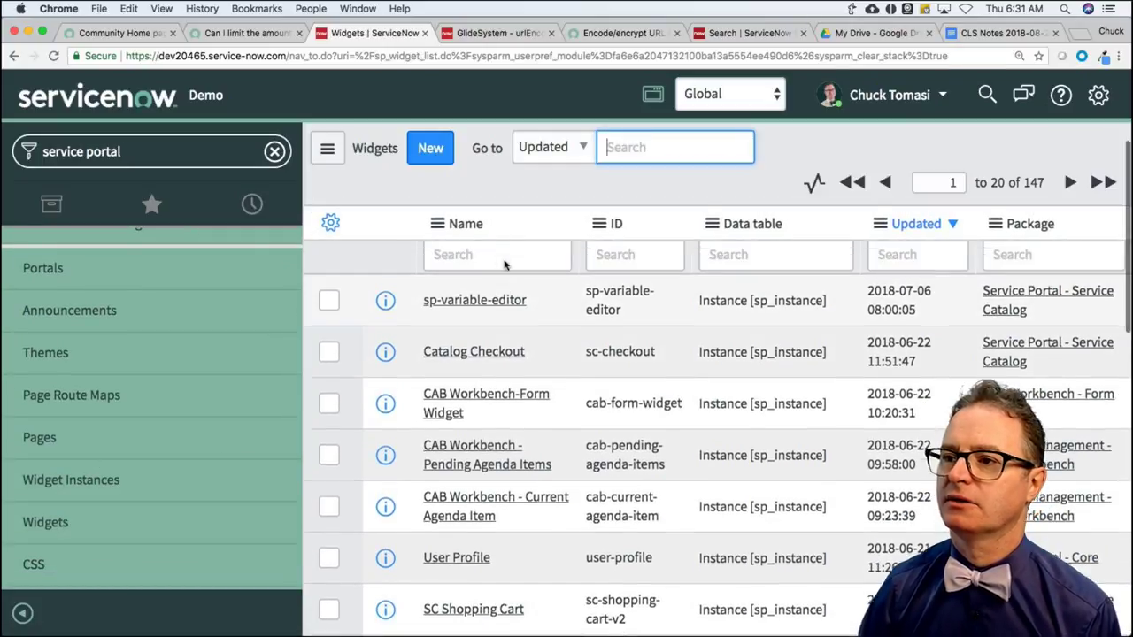
scroll(504, 264, "up", 1)
left_click(495, 285)
type("*question")
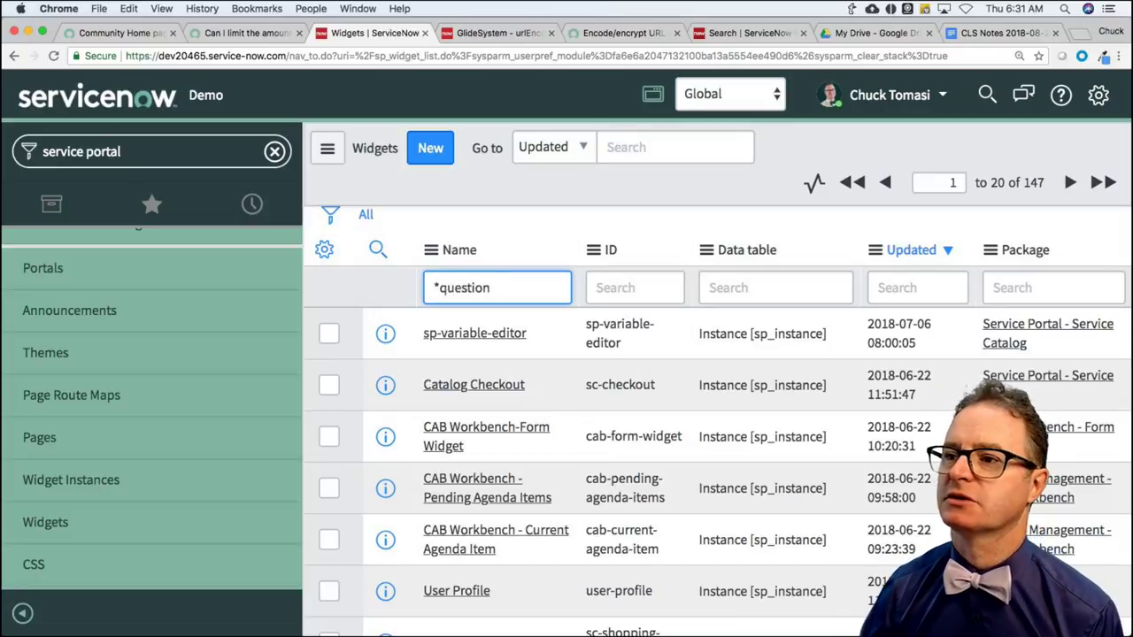
key("Return")
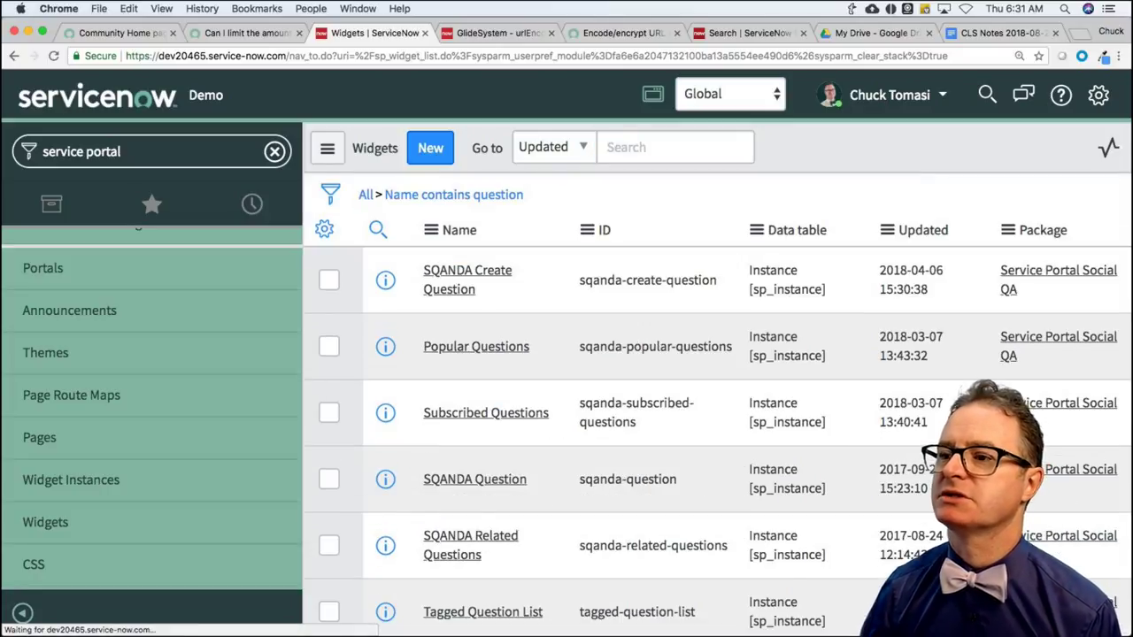
left_click(517, 483)
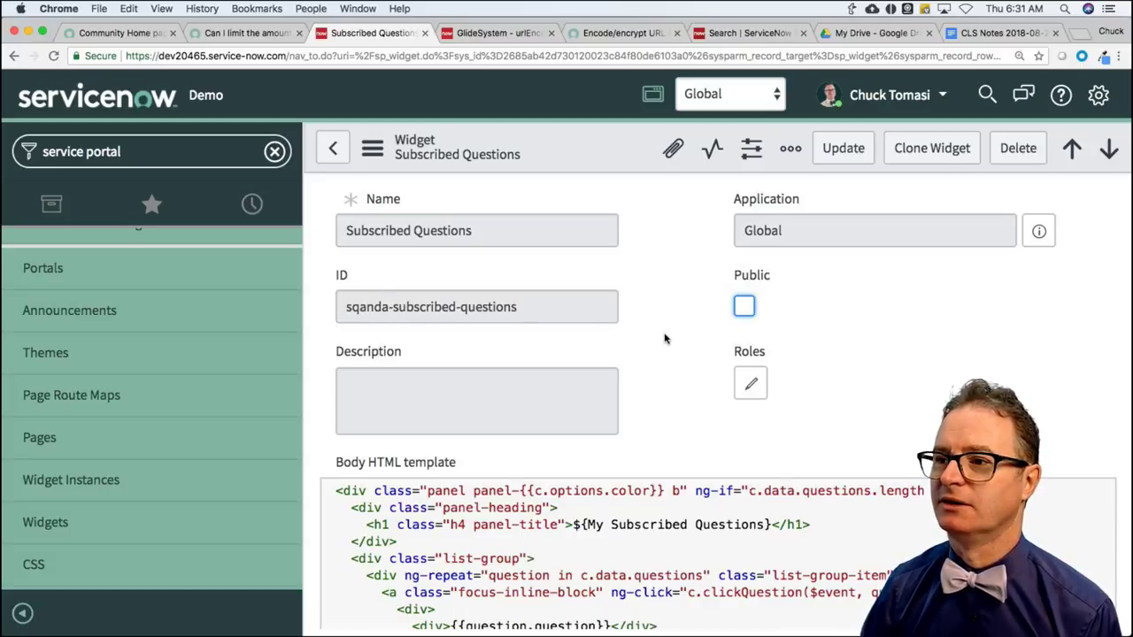
Examine the Subscribed Questions widget's HTML template, server script, client controller and option schema for a way to limit the questions shown.
scroll(666, 340, "down", 1)
scroll(665, 341, "down", 10)
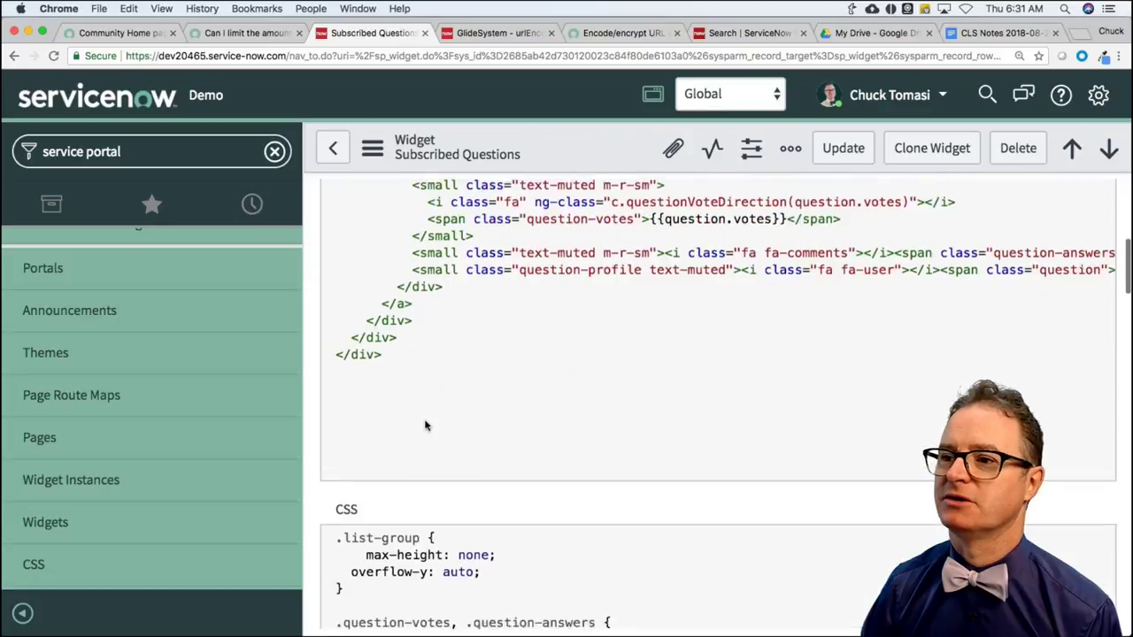
scroll(425, 425, "down", 12)
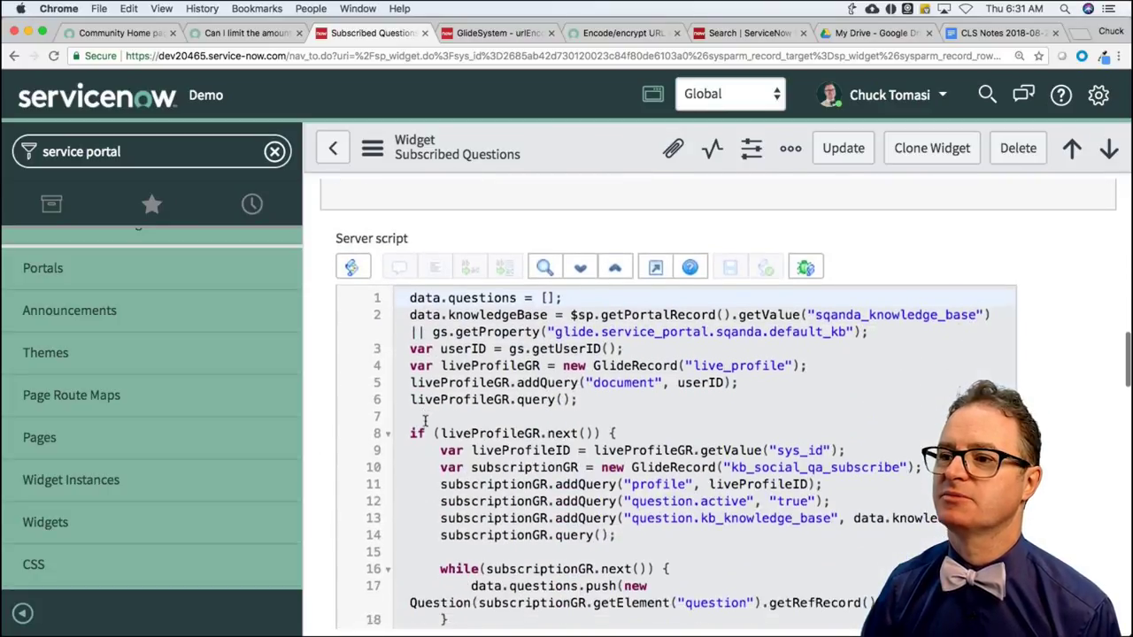
scroll(424, 421, "down", 10)
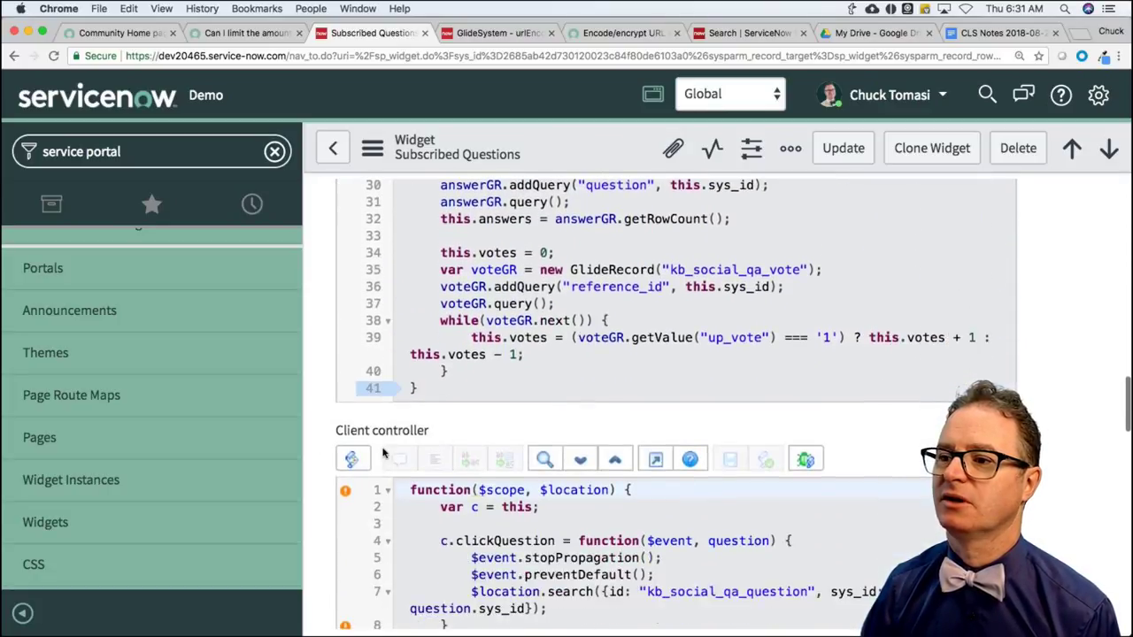
scroll(383, 452, "down", 12)
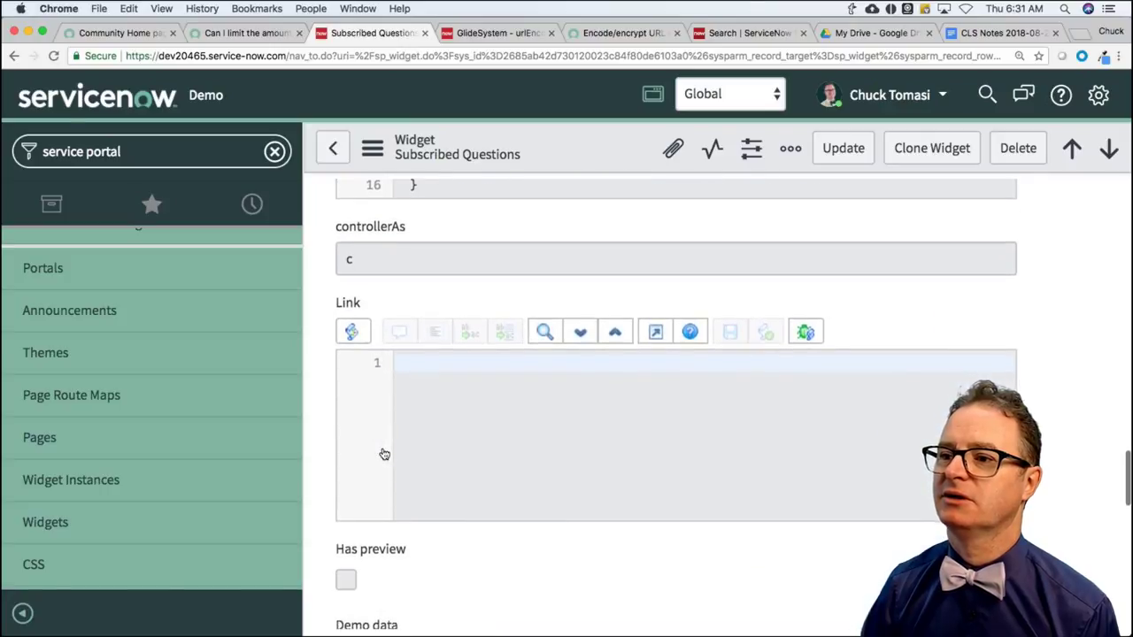
scroll(385, 453, "down", 5)
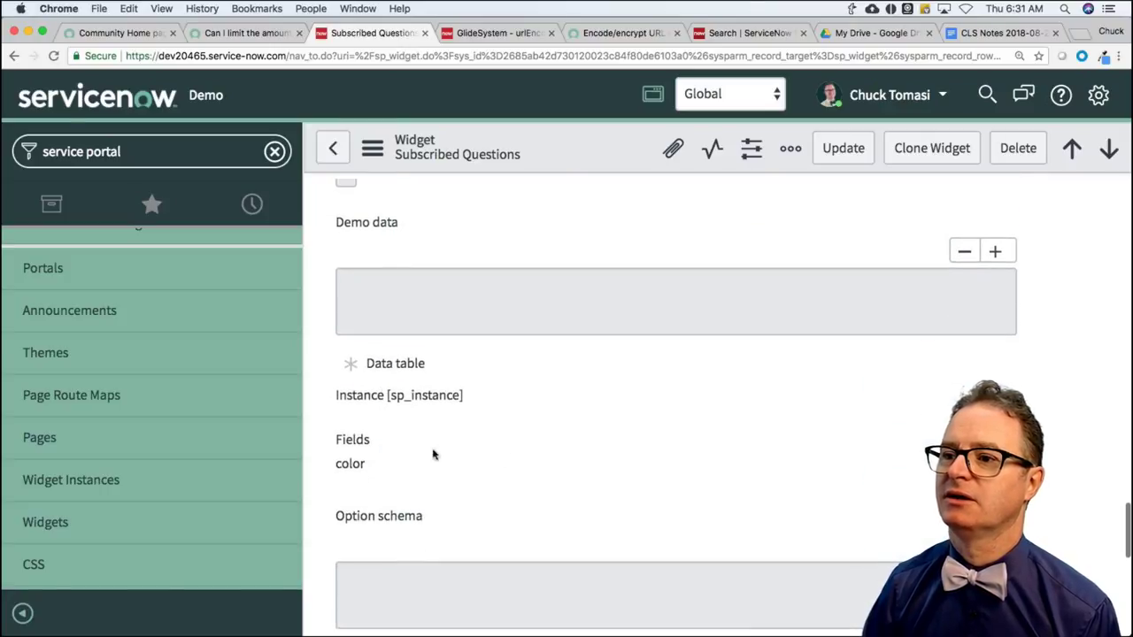
scroll(420, 513, "down", 3)
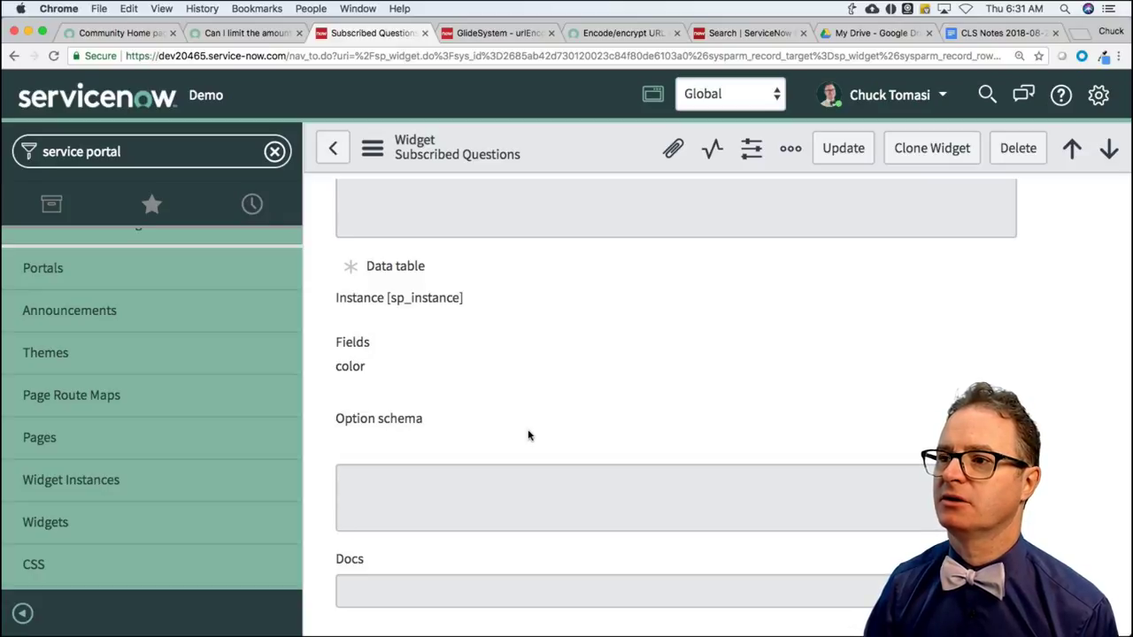
scroll(528, 434, "up", 10)
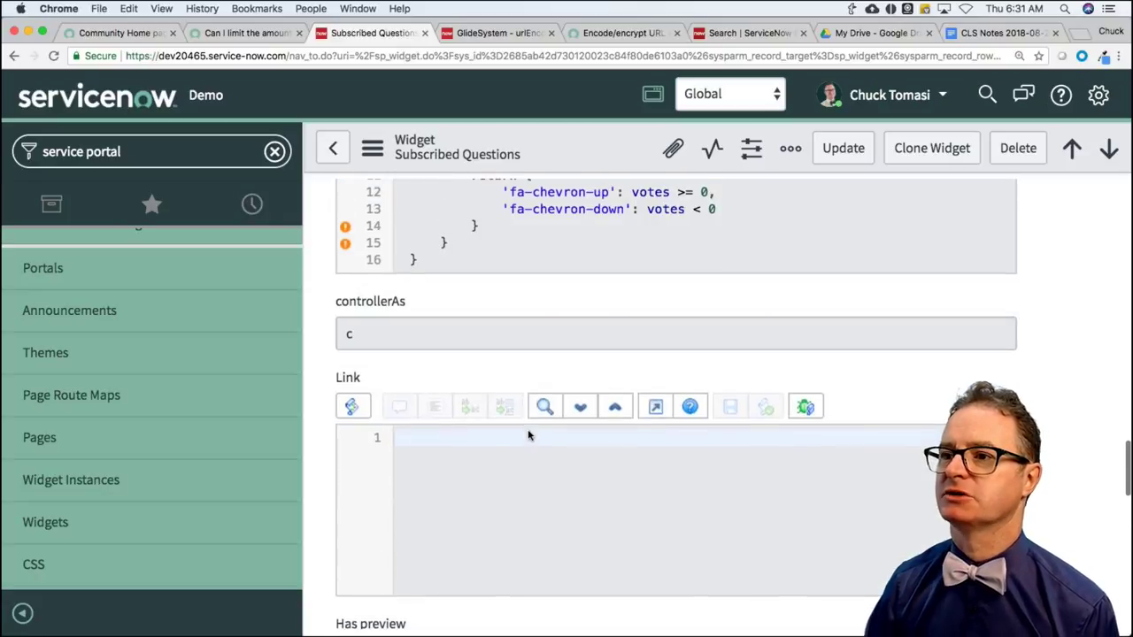
scroll(463, 384, "up", 5)
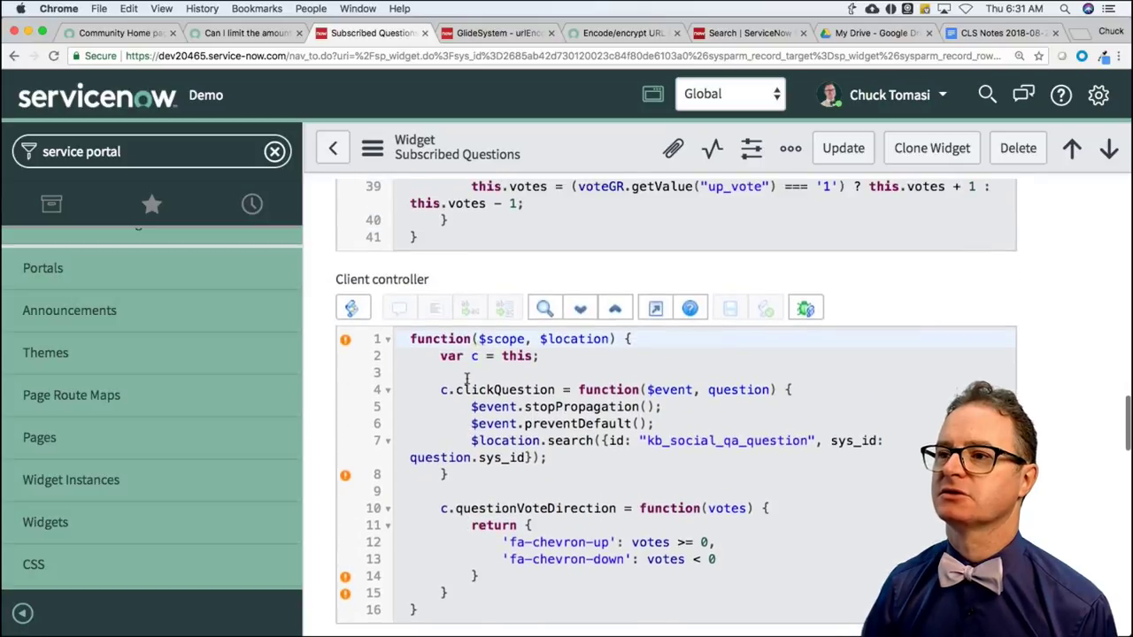
scroll(489, 409, "up", 5)
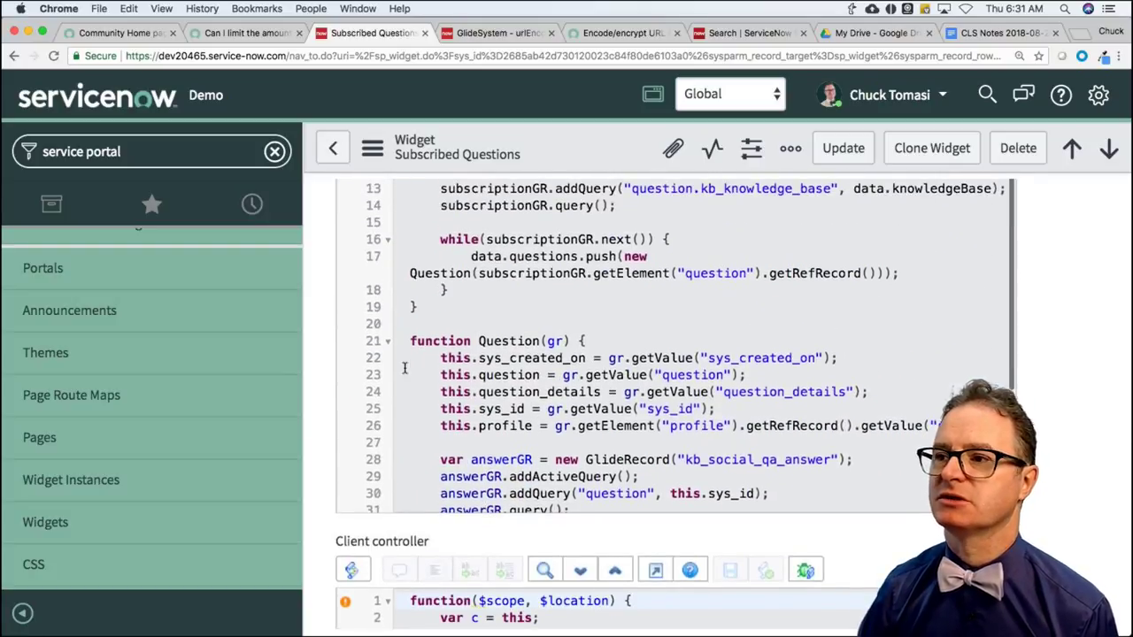
scroll(335, 423, "up", 2)
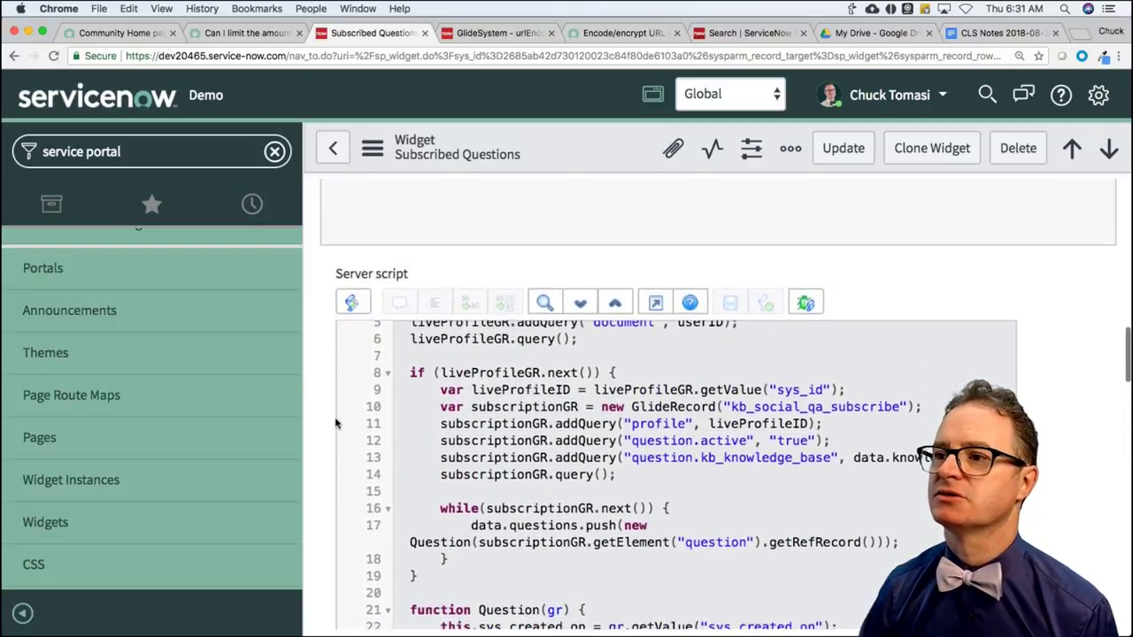
scroll(555, 412, "up", 4)
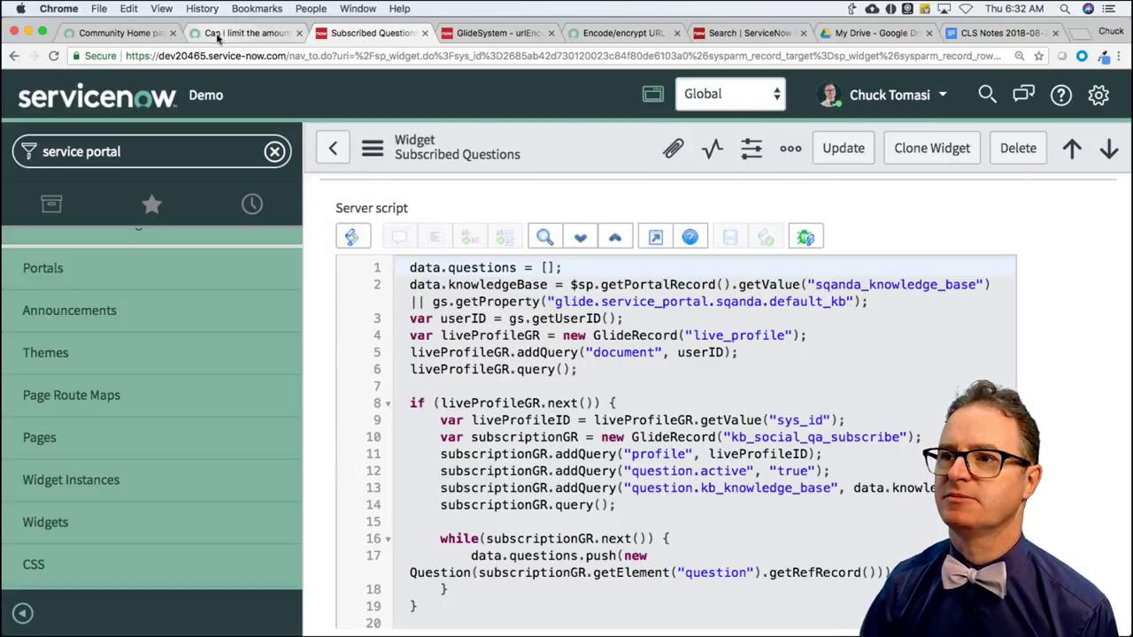
Return to the community home page and open the question "How we can personalization list in servicenow portal?" in a new tab.
left_click(123, 35)
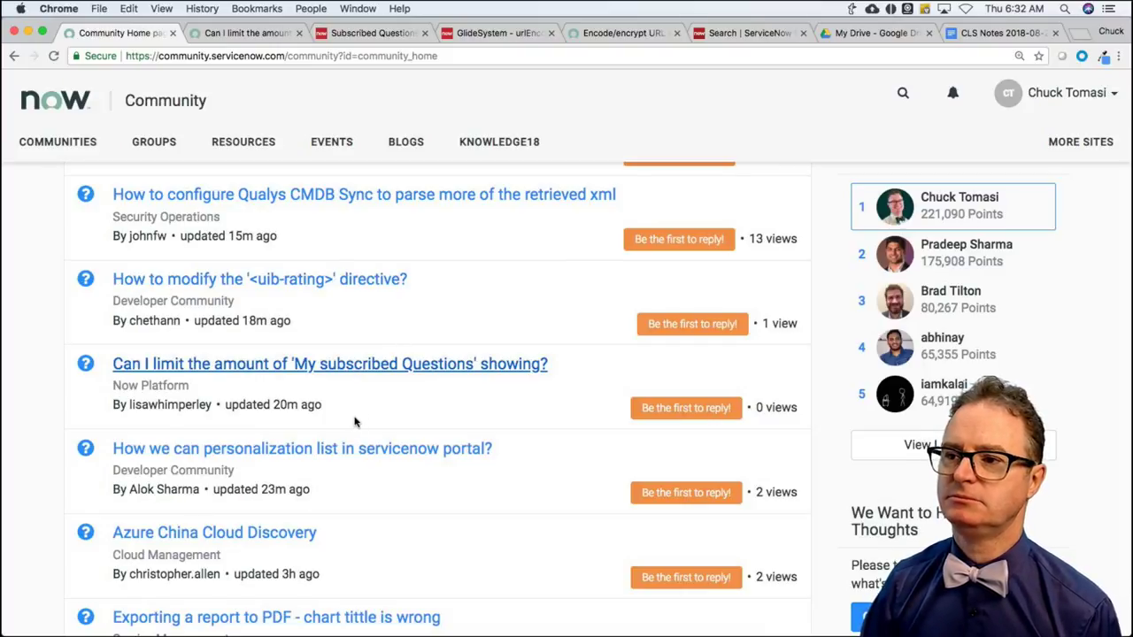
scroll(354, 422, "down", 1)
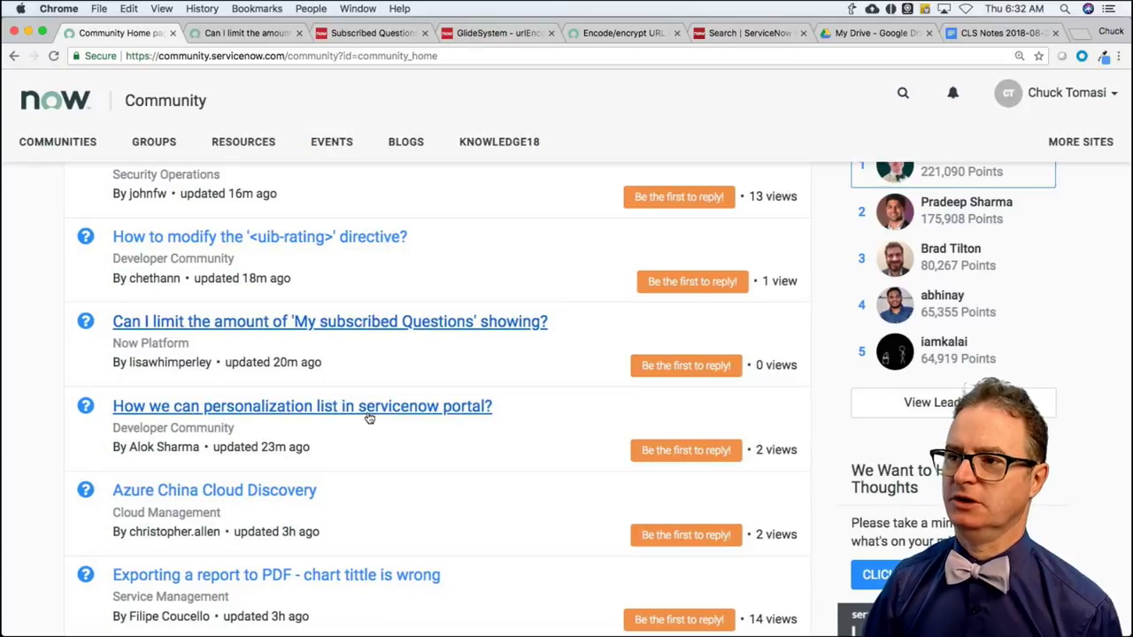
left_click(369, 406, "super")
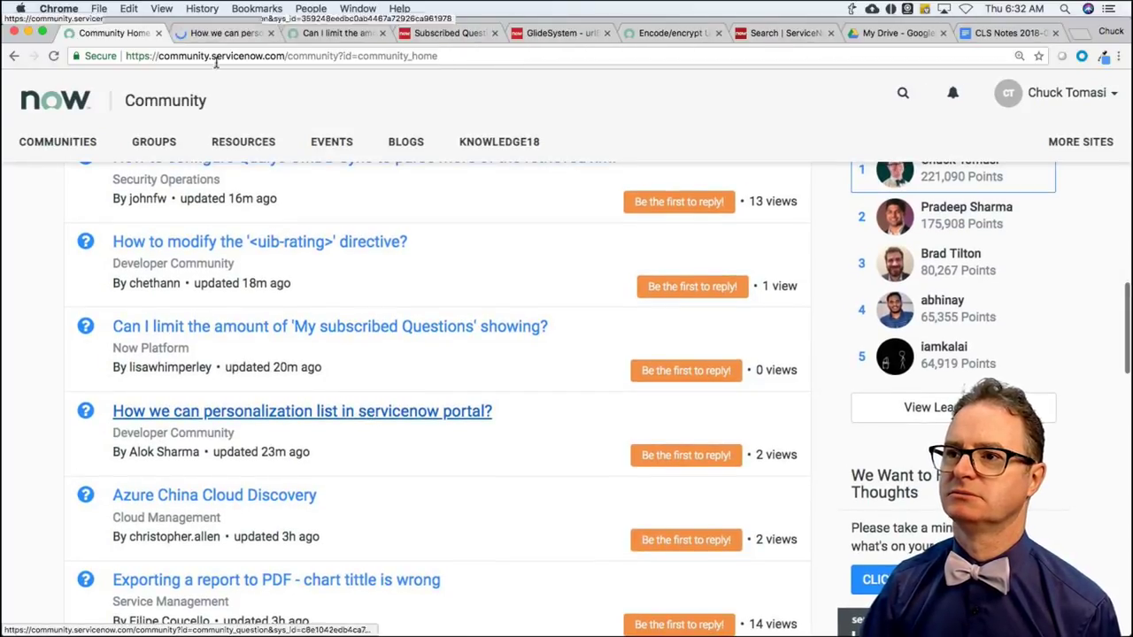
key("ctrl+Tab")
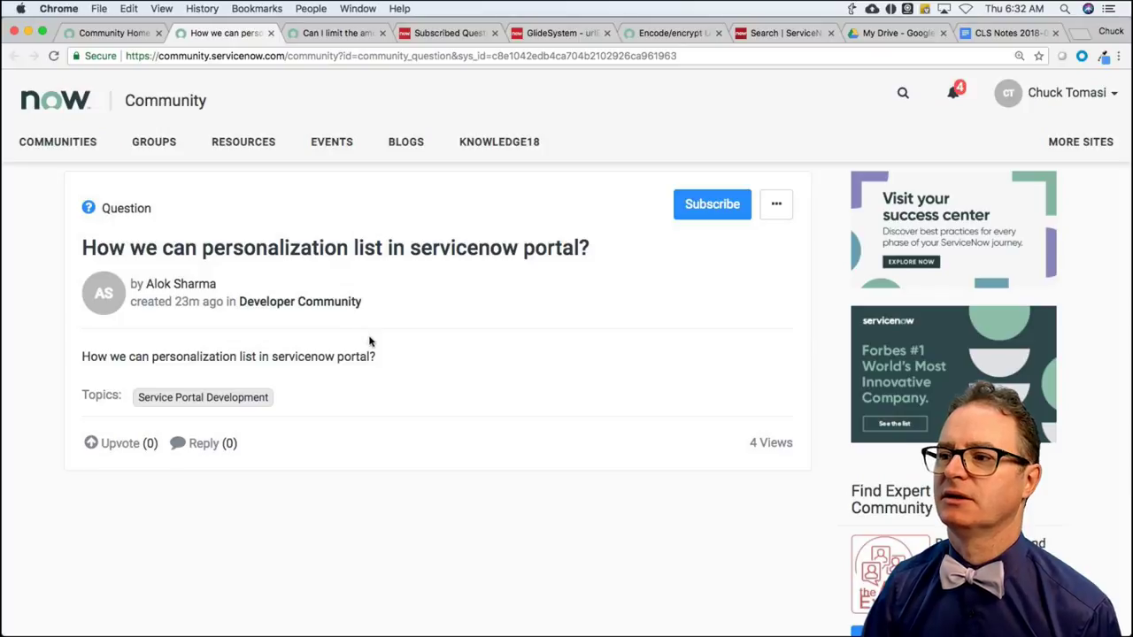
Reply to the question with "Personalization, as you know it standard lists (with the cog icon) is not available in the OOB widget for lists".
left_click(203, 446)
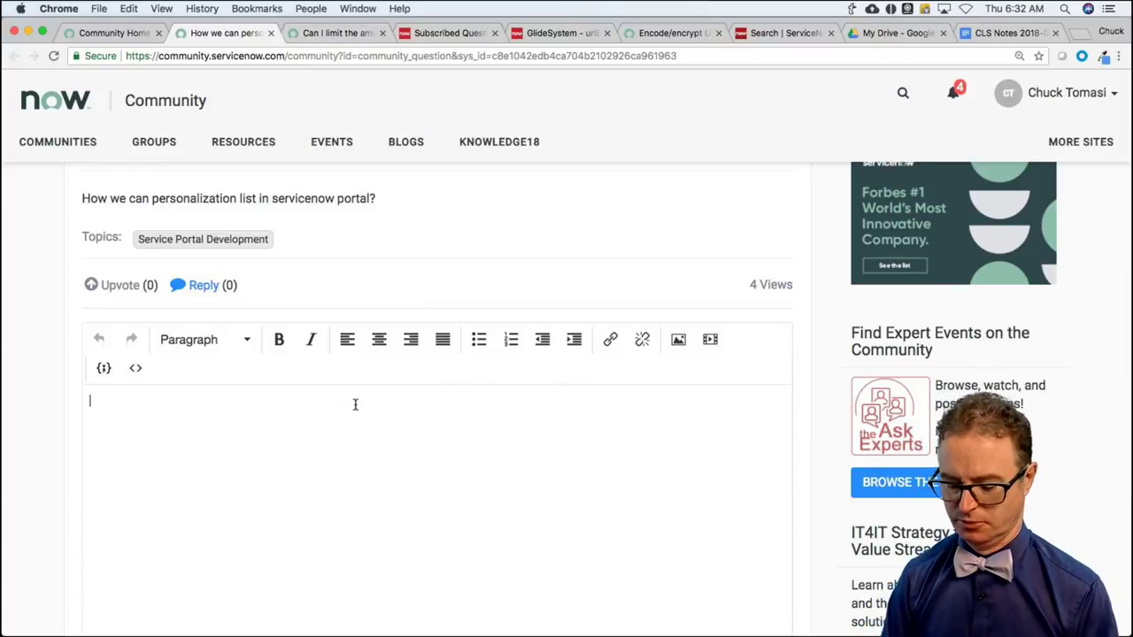
type("Personalize")
key("BackSpace")
type("ation,")
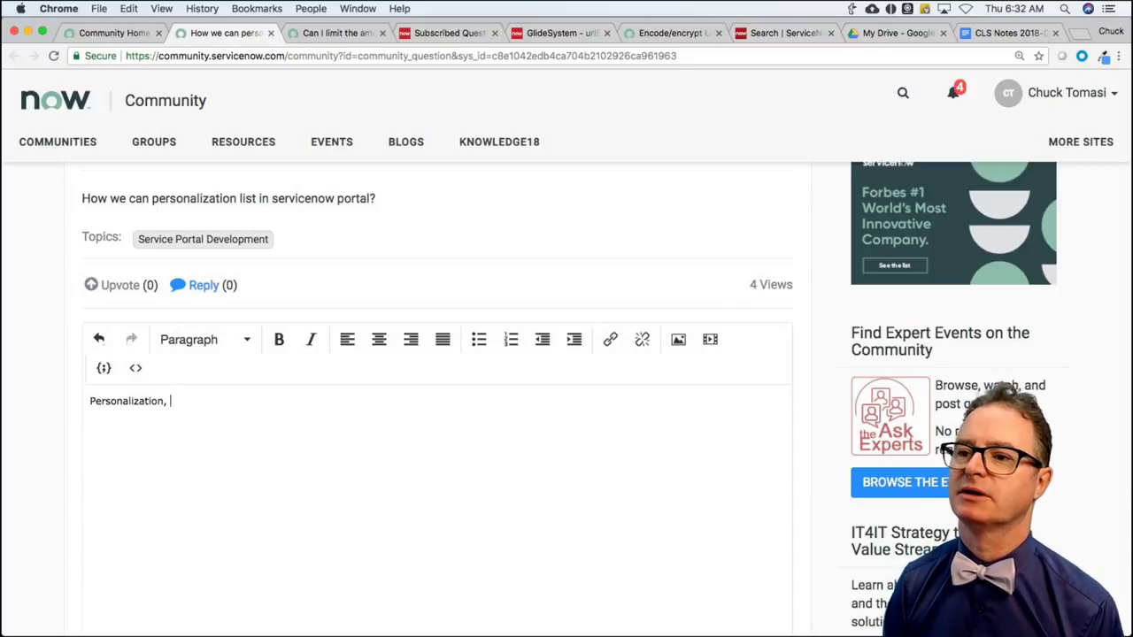
type(" as you kno")
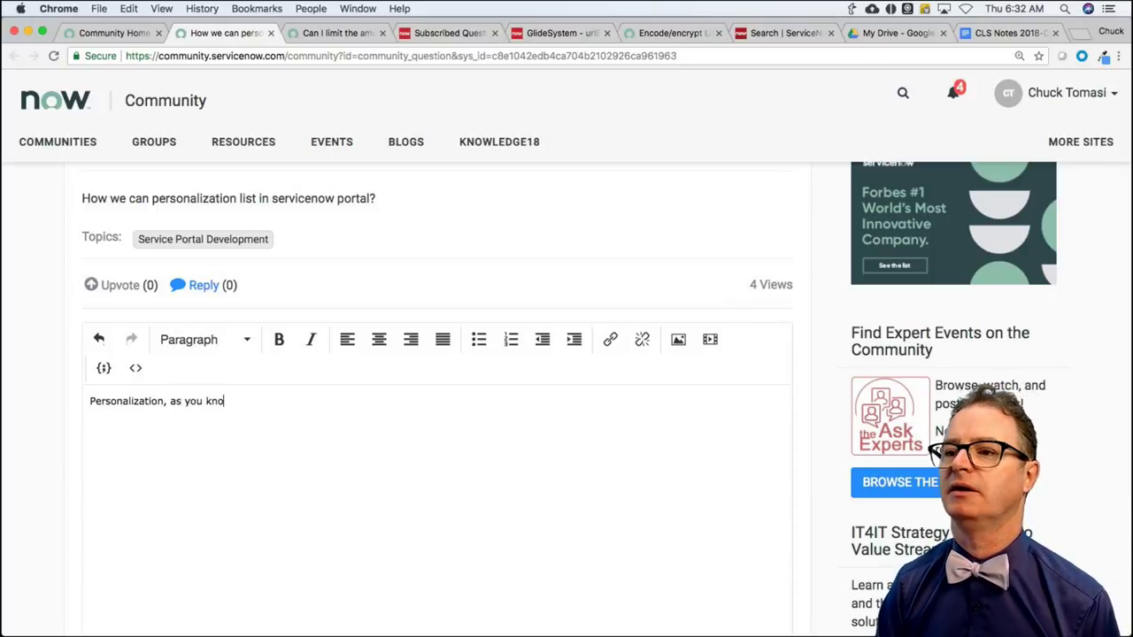
type("w it standard lists (witht he c")
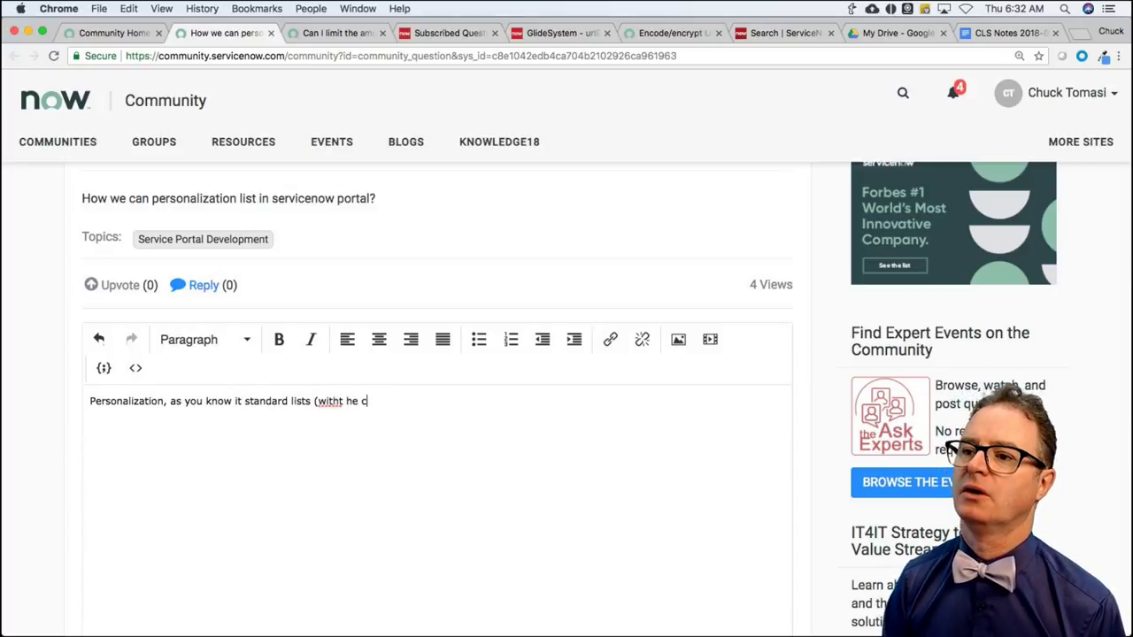
key("BackSpace")
key("BackSpace")
key("BackSpace")
type("the cog icon) is not ")
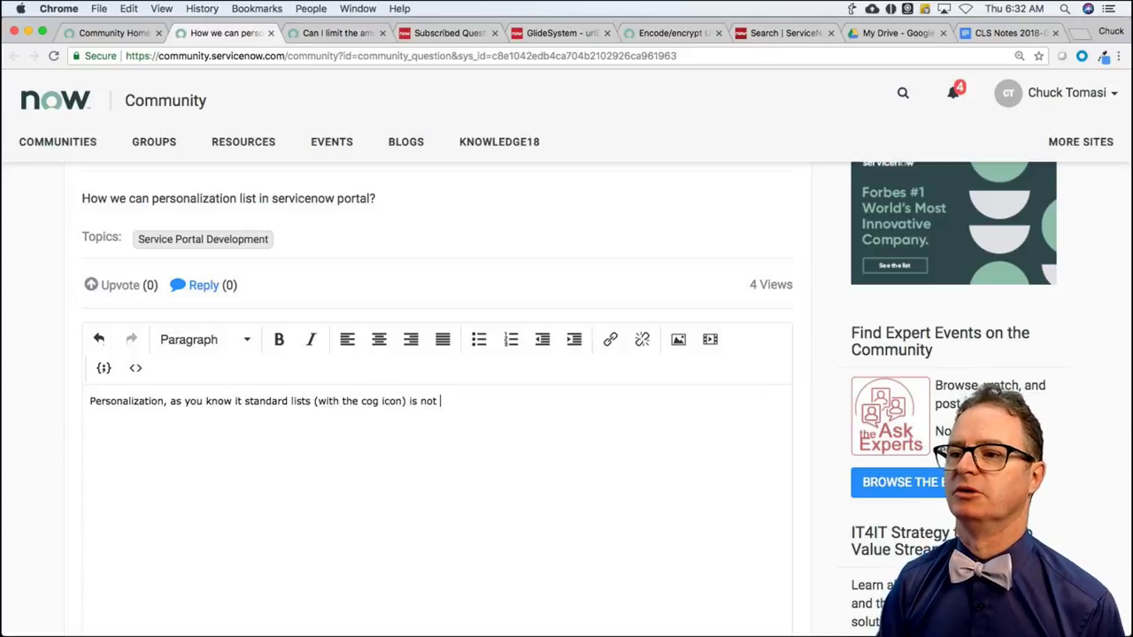
type("available in the OOB widget for list")
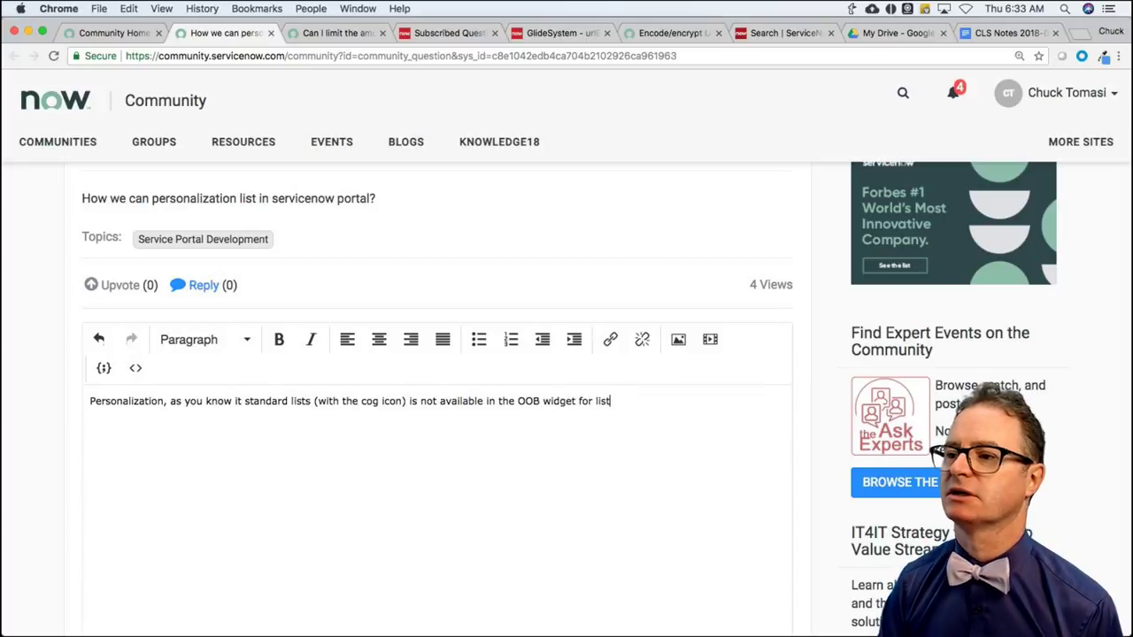
Continue the reply with "If you wish, you could copy the widget and customize your own version if your Angular skills are up to par.".
type("s. If you wish, you ")
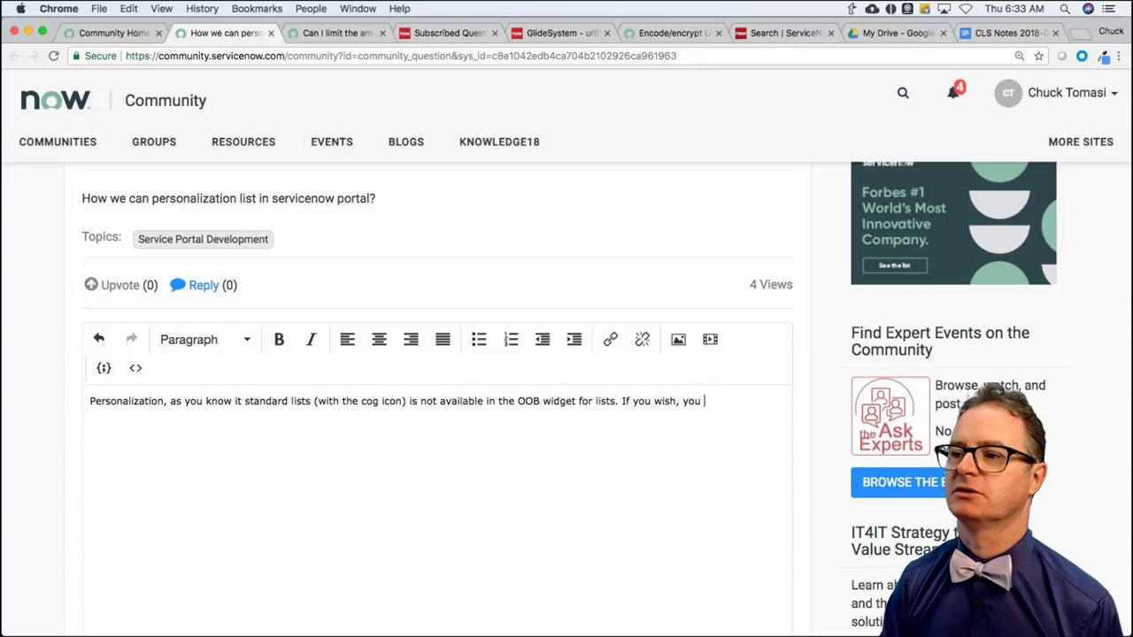
type("could attempt")
key("BackSpace")
key("BackSpace")
key("BackSpace")
type("copy th ewidget")
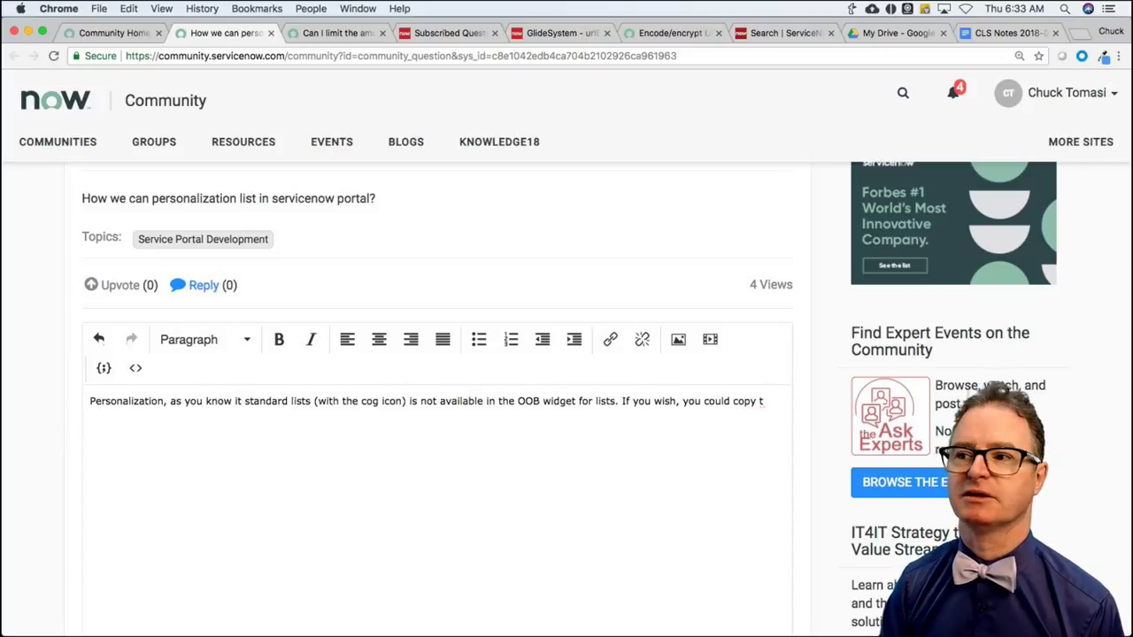
type("he widget")
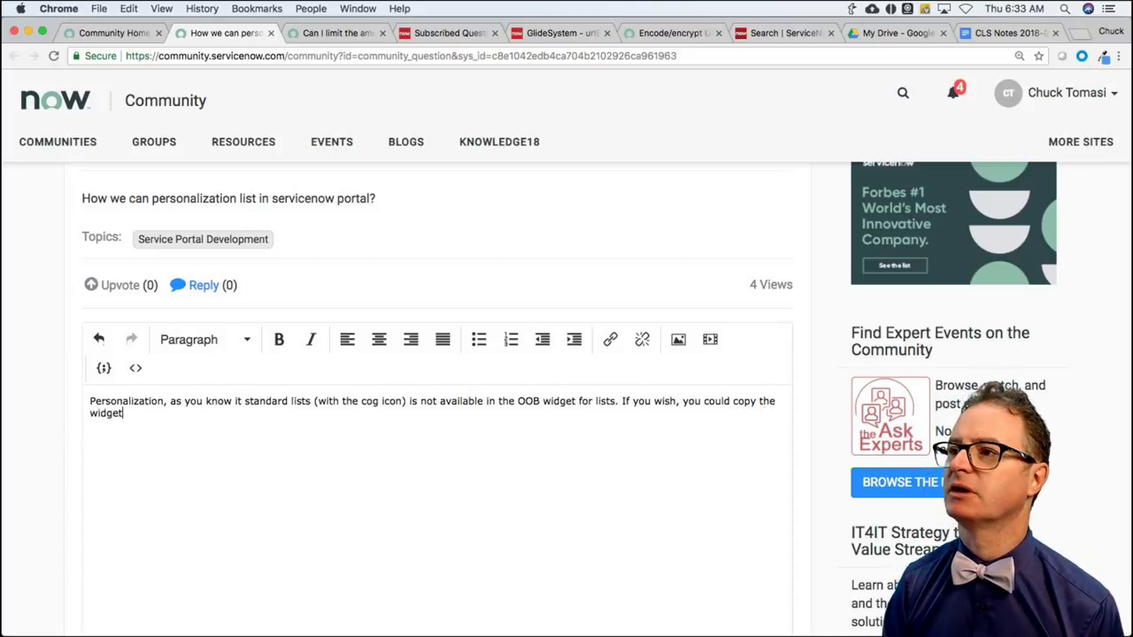
key("super+equal")
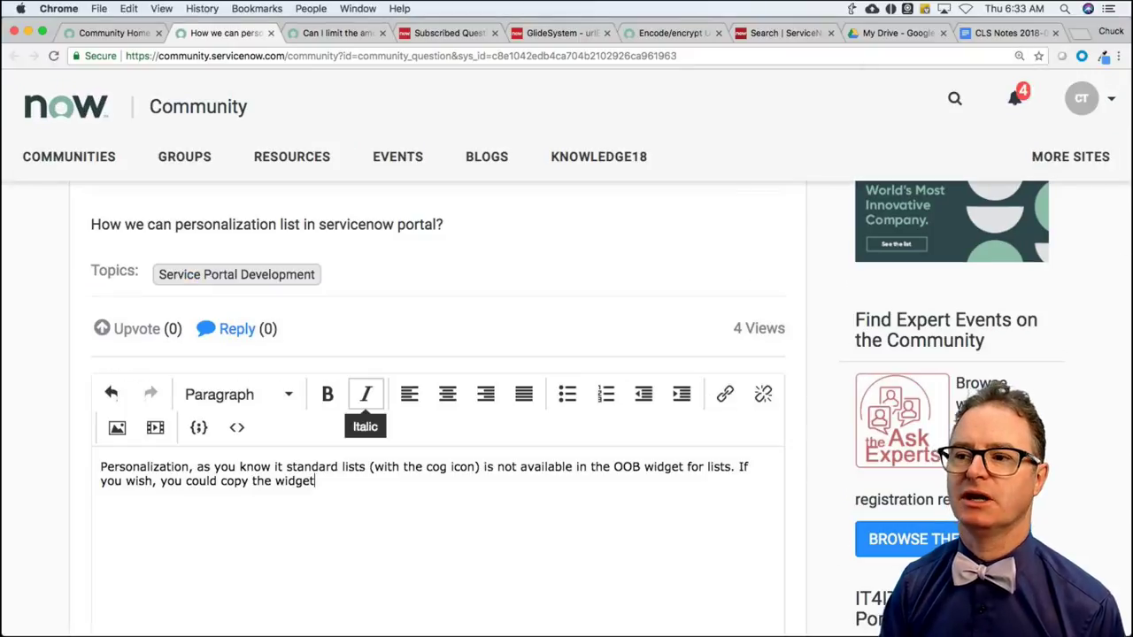
type("and")
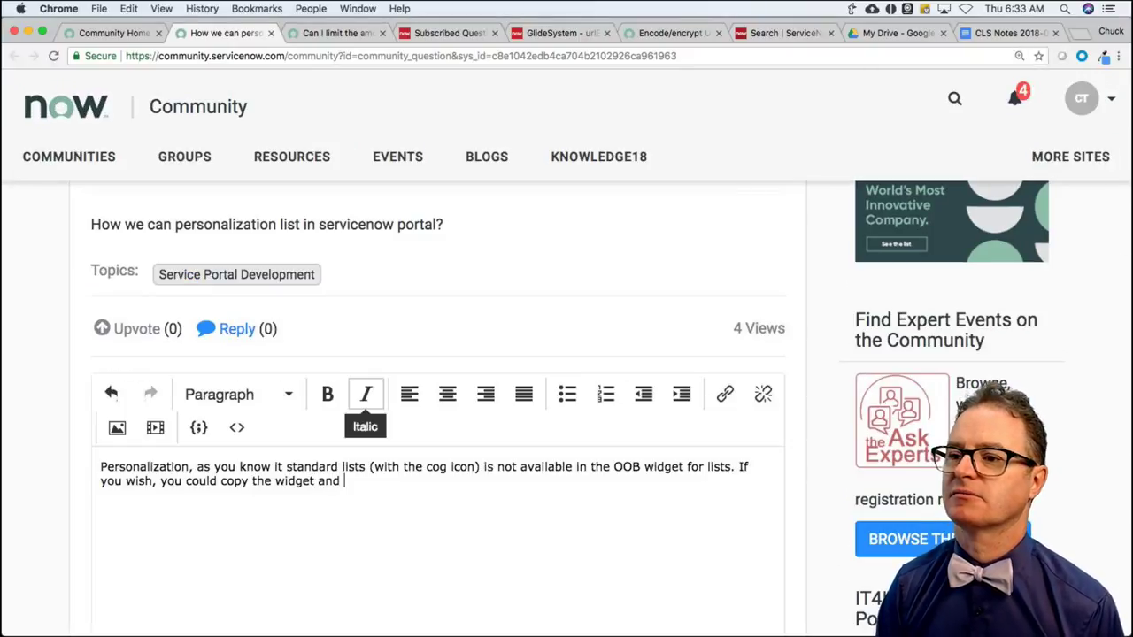
type(" customize")
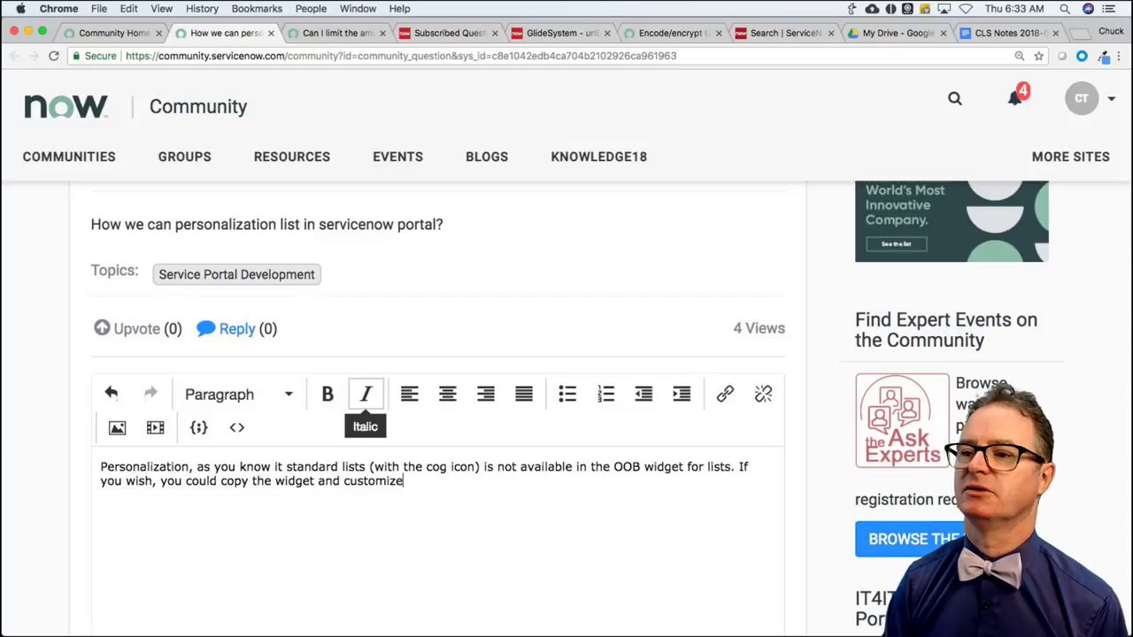
type(" your own v")
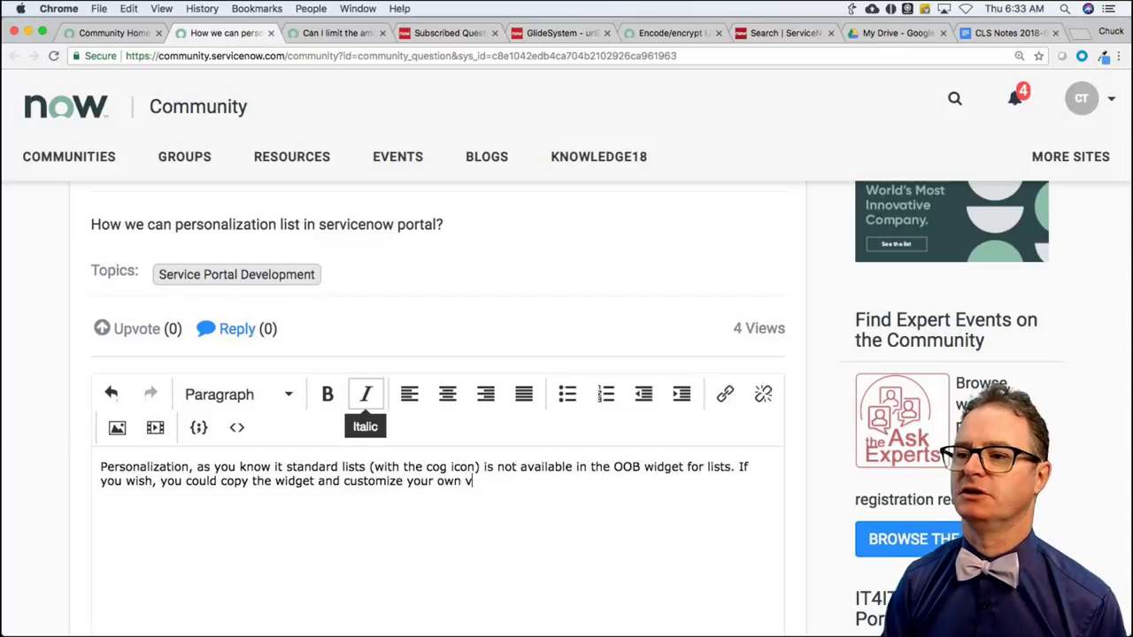
type("ersion if your A")
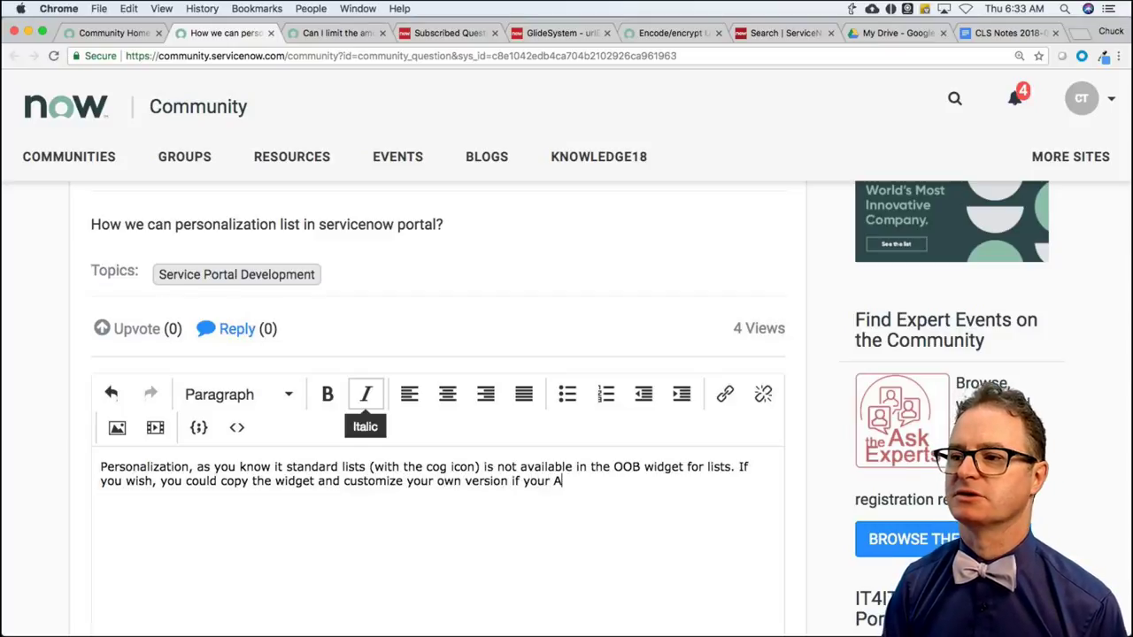
type("ngular skills are ")
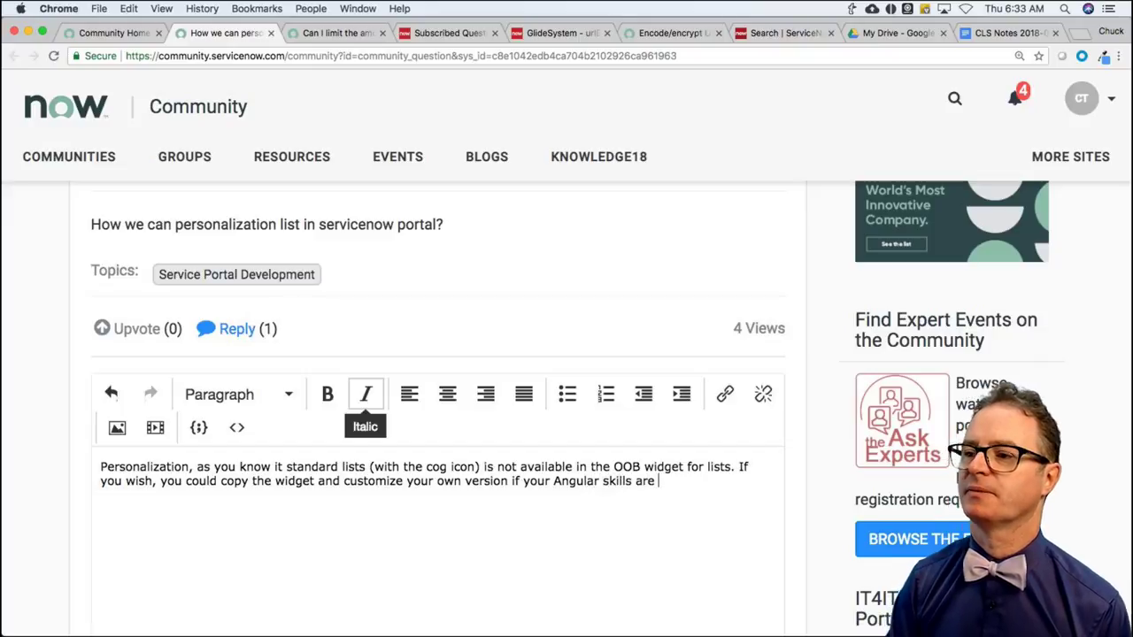
type("up to par. ")
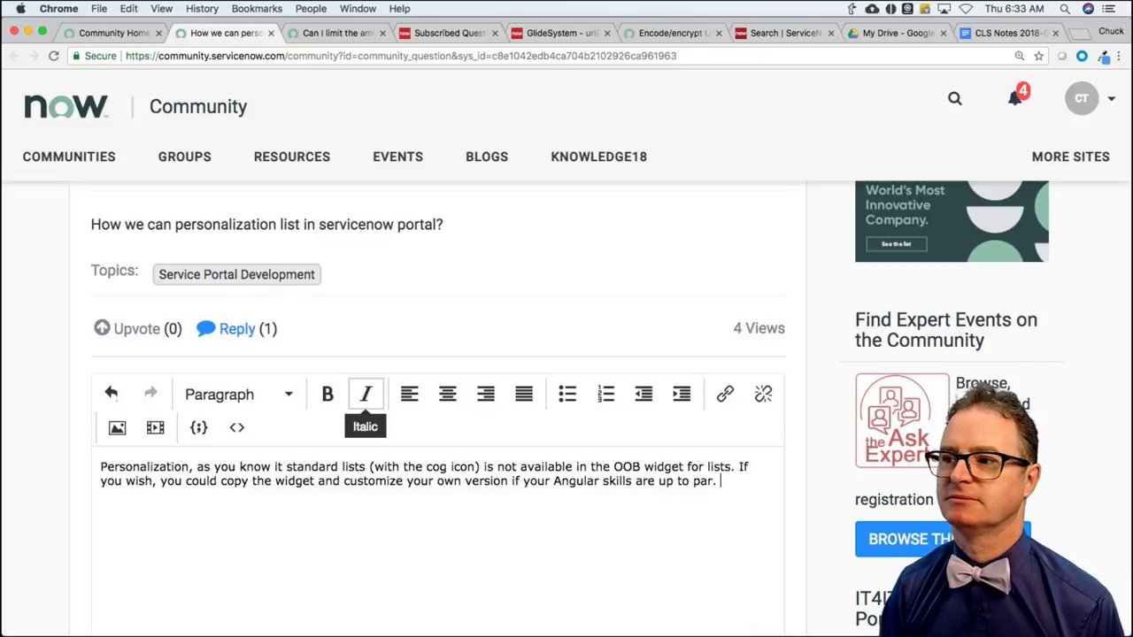
Add the sentence "There MAY be something on the share portal of the developer site." to the end of the reply.
type("There a")
key("BackSpace")
type("MAY b")
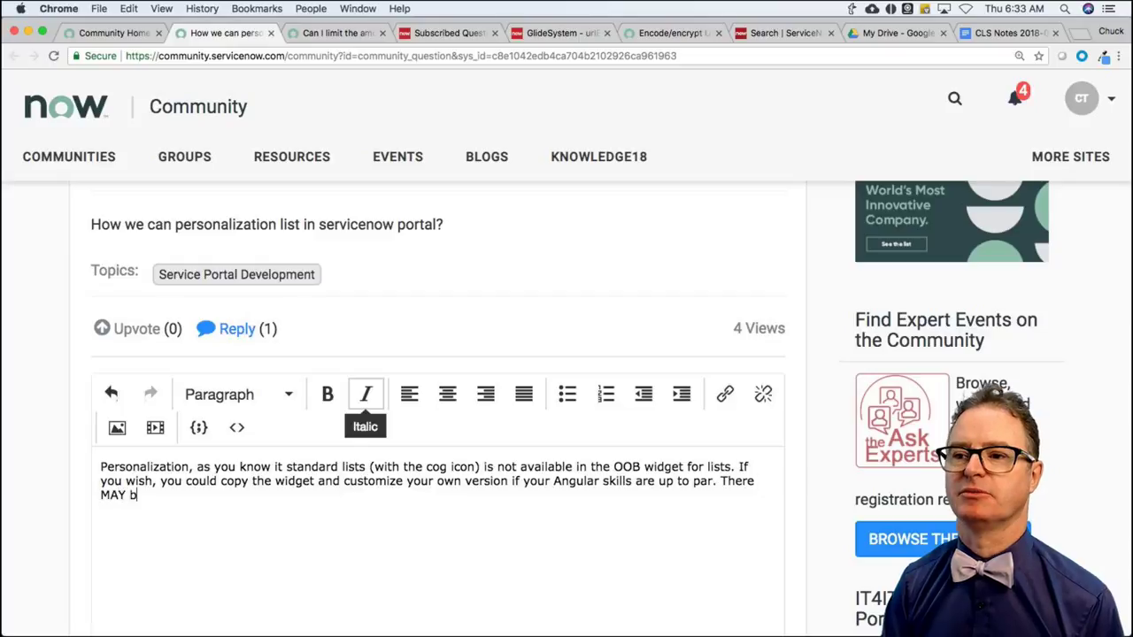
type("e something on the share ")
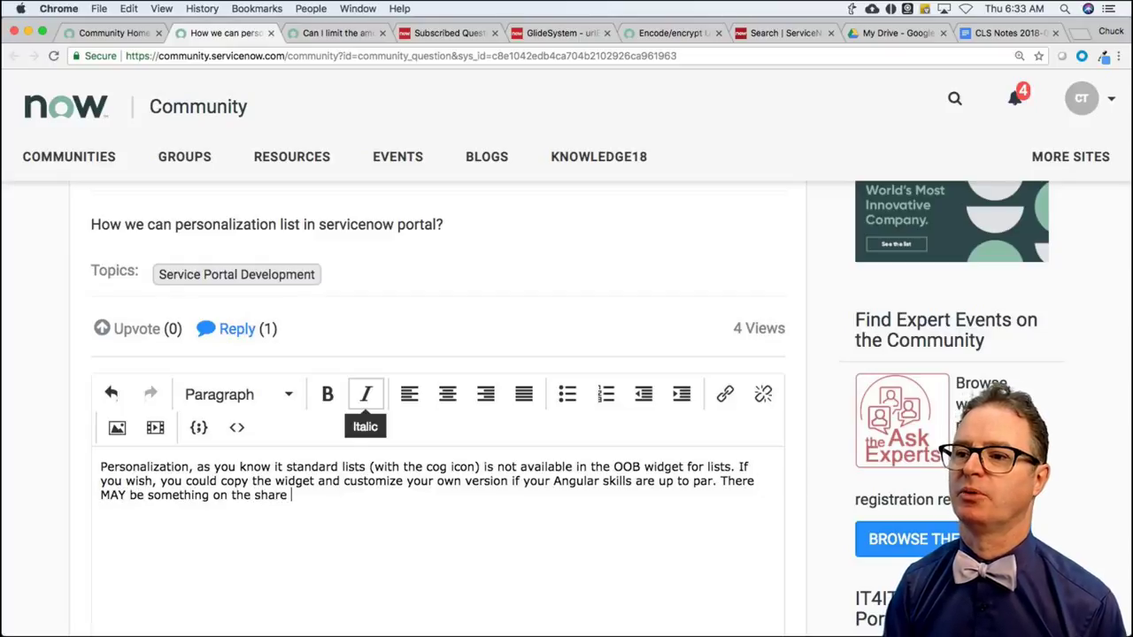
type("portal of the ")
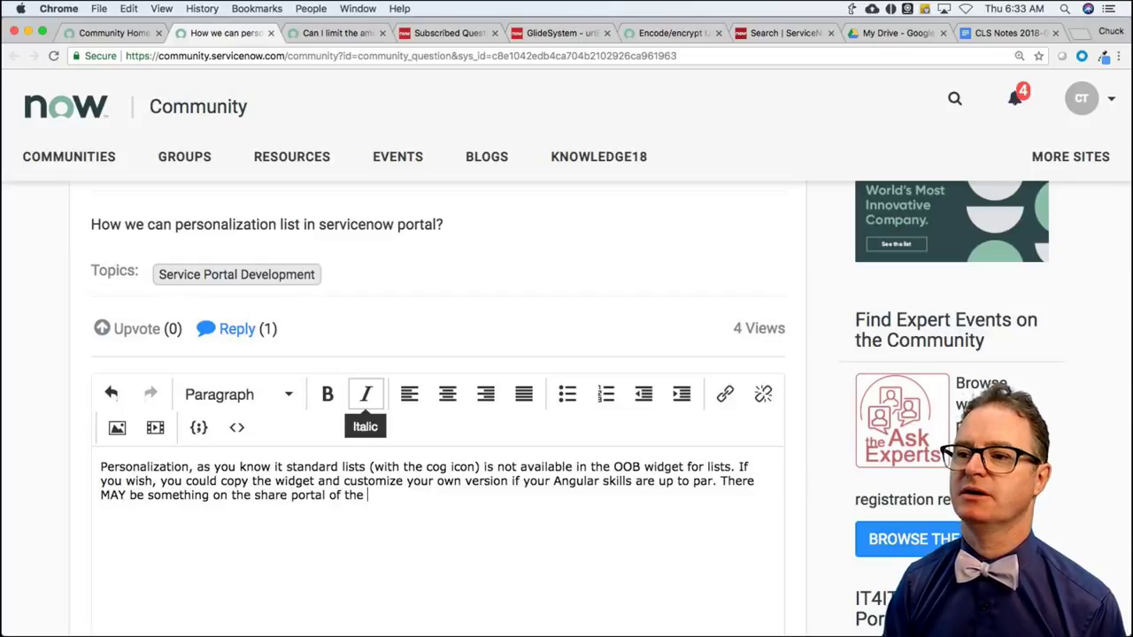
type("deveveloper site.")
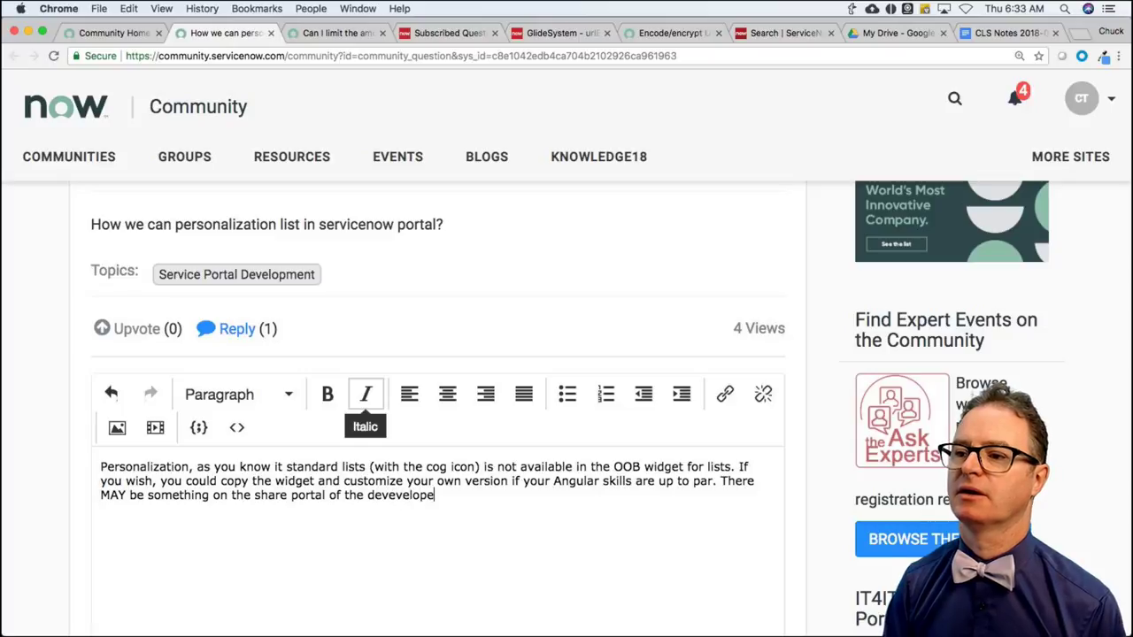
left_click(408, 494)
key("BackSpace")
key("BackSpace")
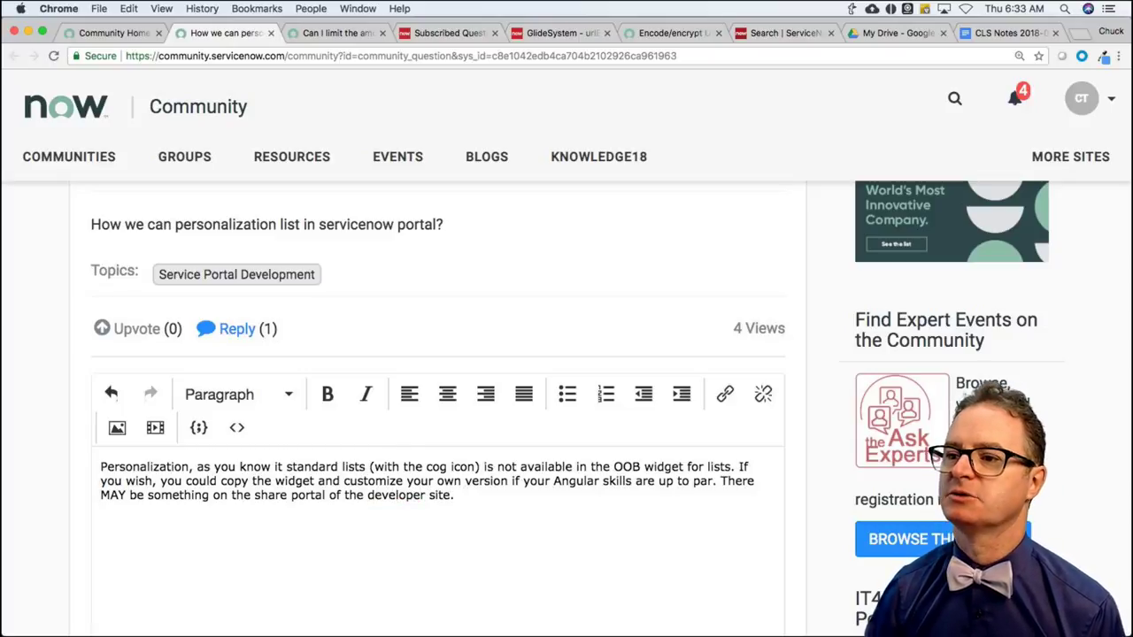
left_click_drag(368, 496, 452, 497)
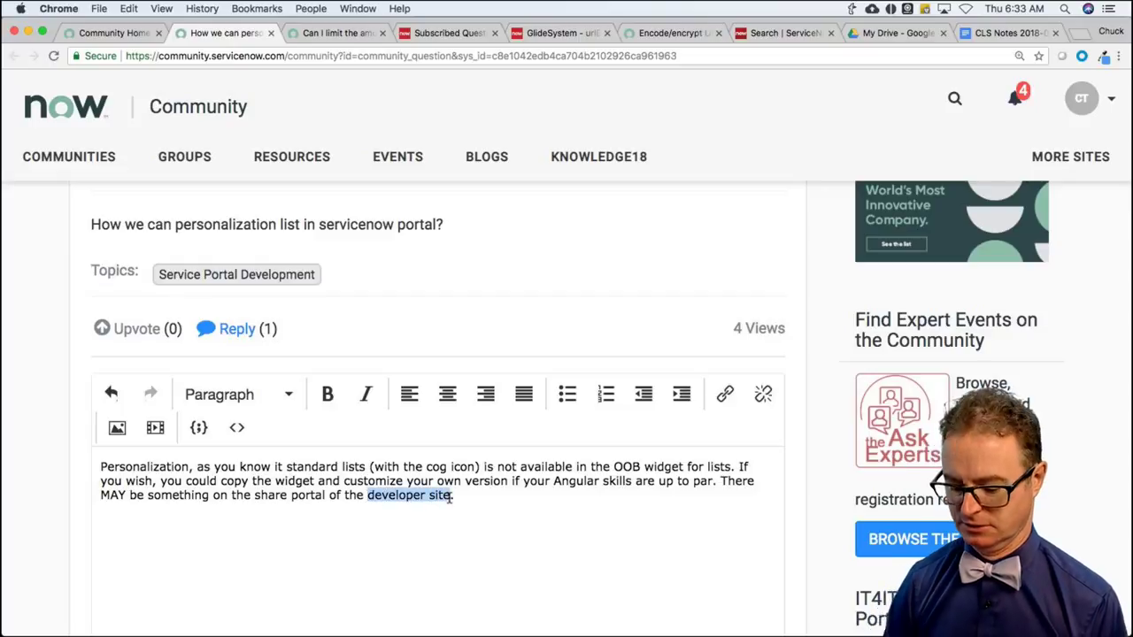
key("super+k")
type("htt")
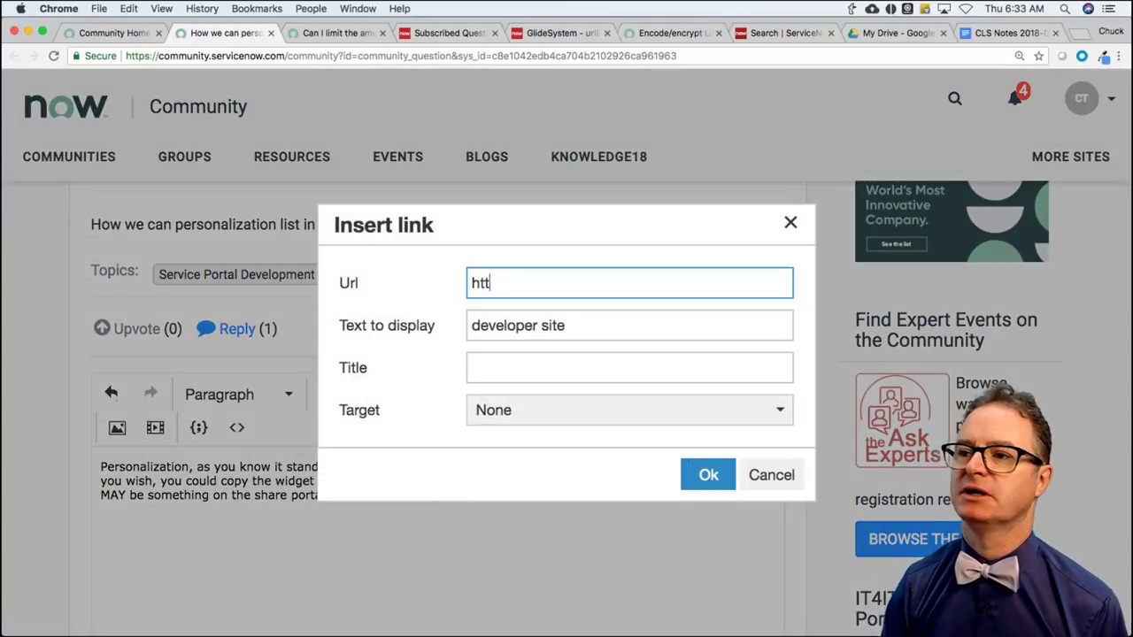
type("ps://deve.")
type("loper.servicenow.c")
type("om")
key("Tab")
key("Tab")
key("space")
key("Down")
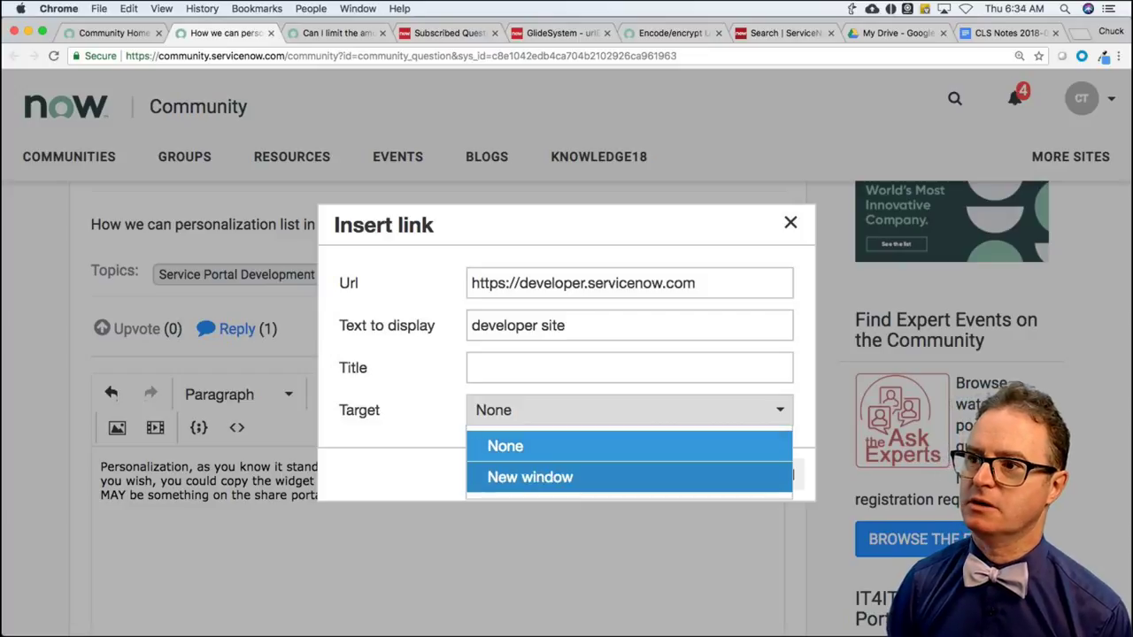
key("Return")
key("Tab")
key("Return")
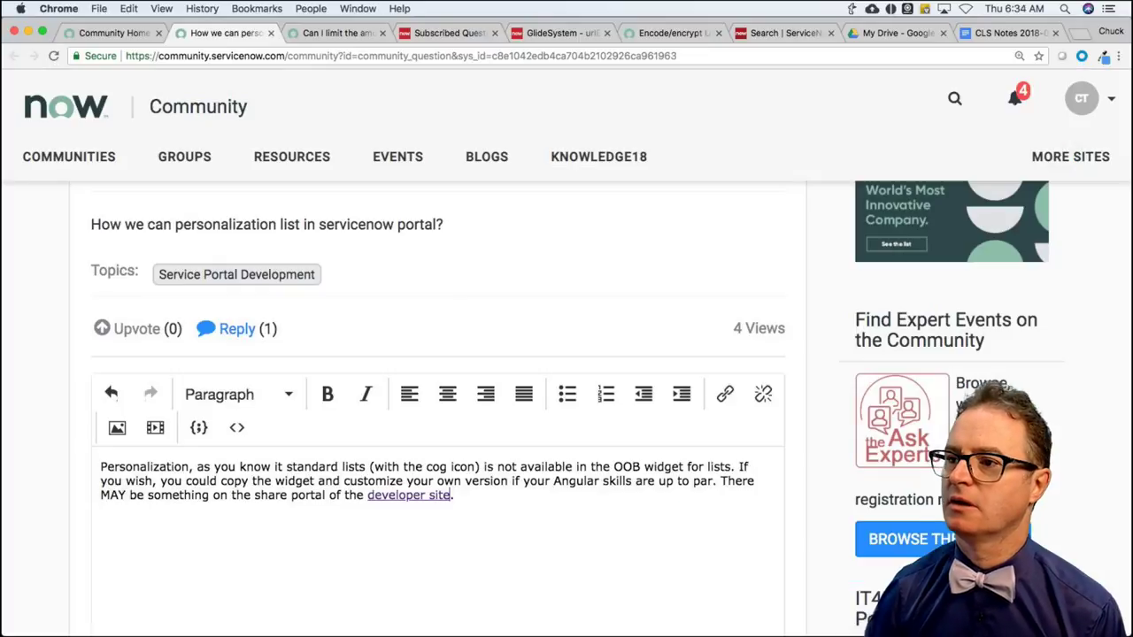
Post the reply to the list personalization question and read the replies in its thread.
scroll(817, 407, "down", 5)
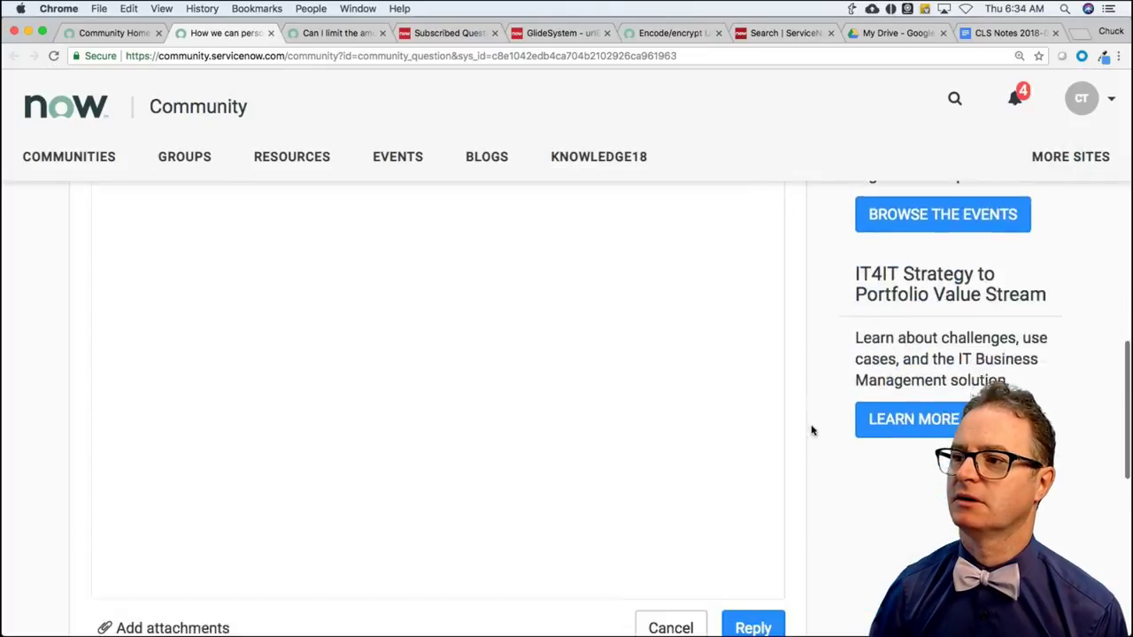
left_click(751, 520)
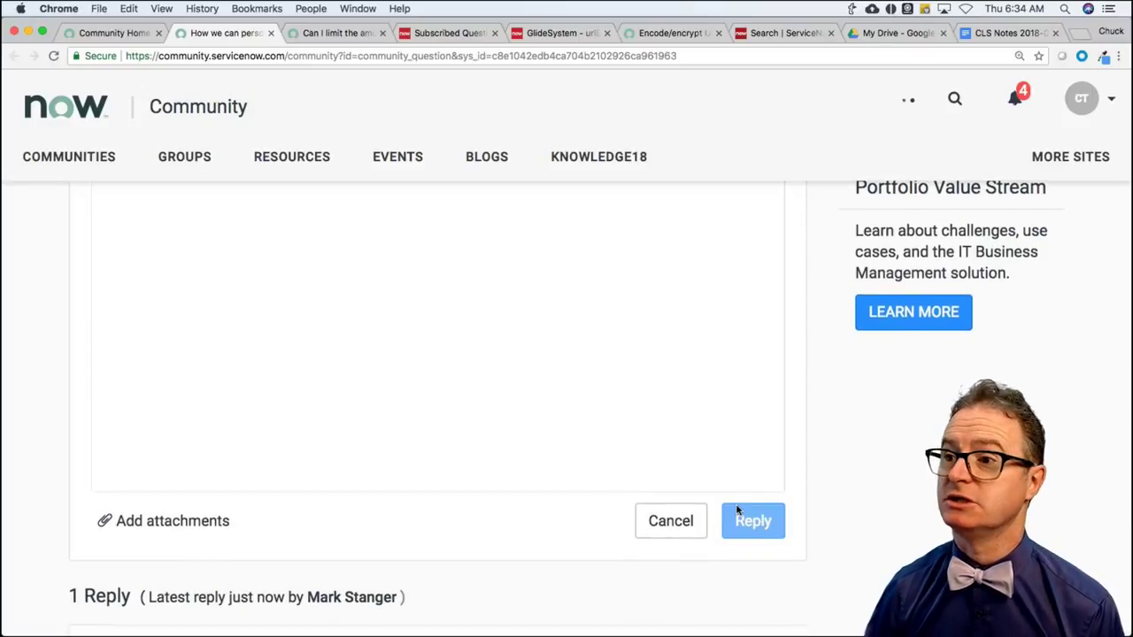
scroll(593, 433, "up", 4)
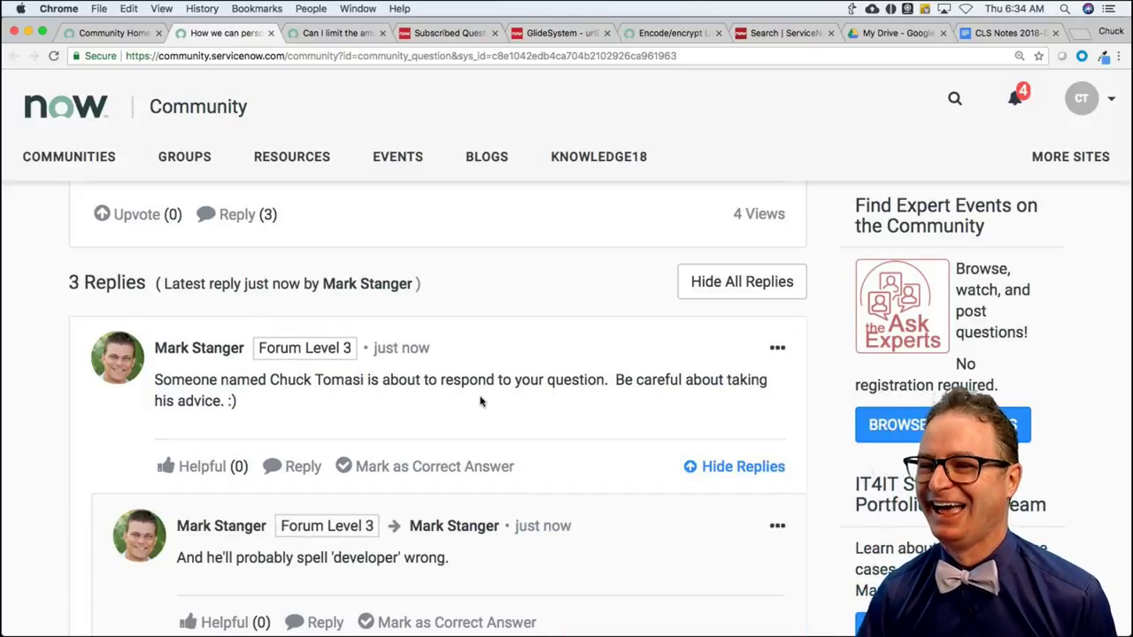
scroll(534, 556, "down", 1)
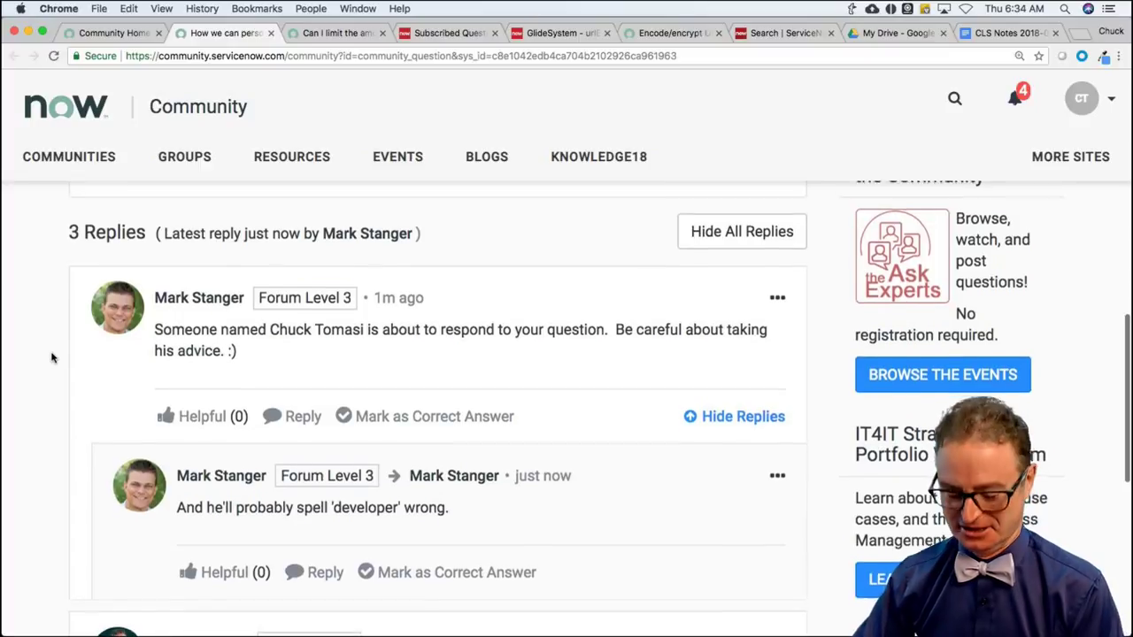
scroll(52, 356, "up", 1)
scroll(50, 357, "up", 3)
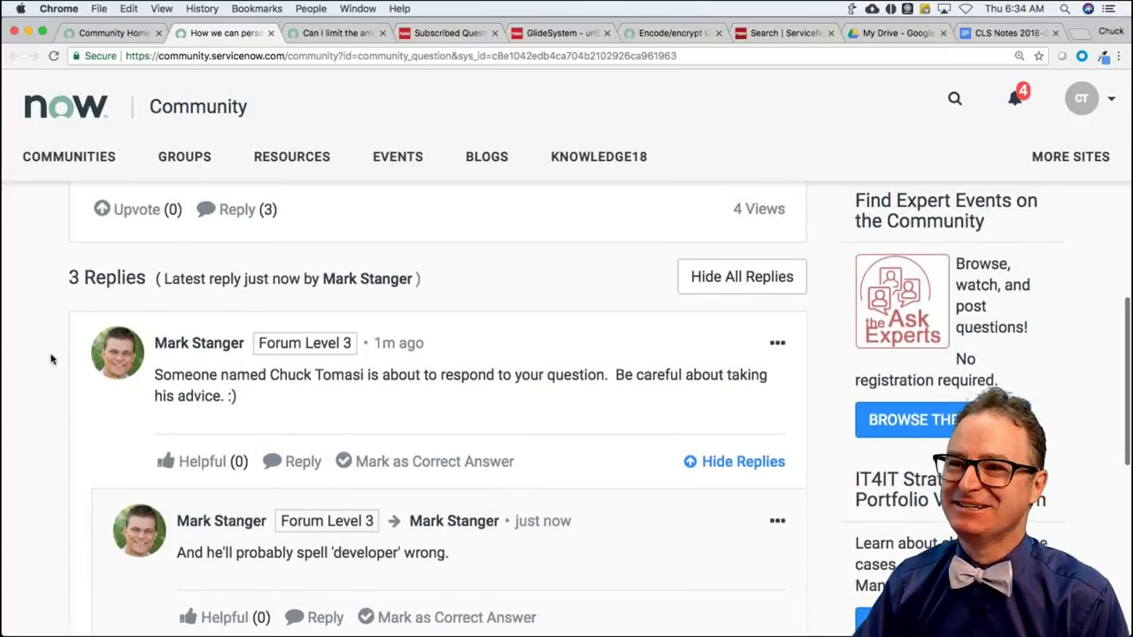
scroll(43, 378, "up", 1)
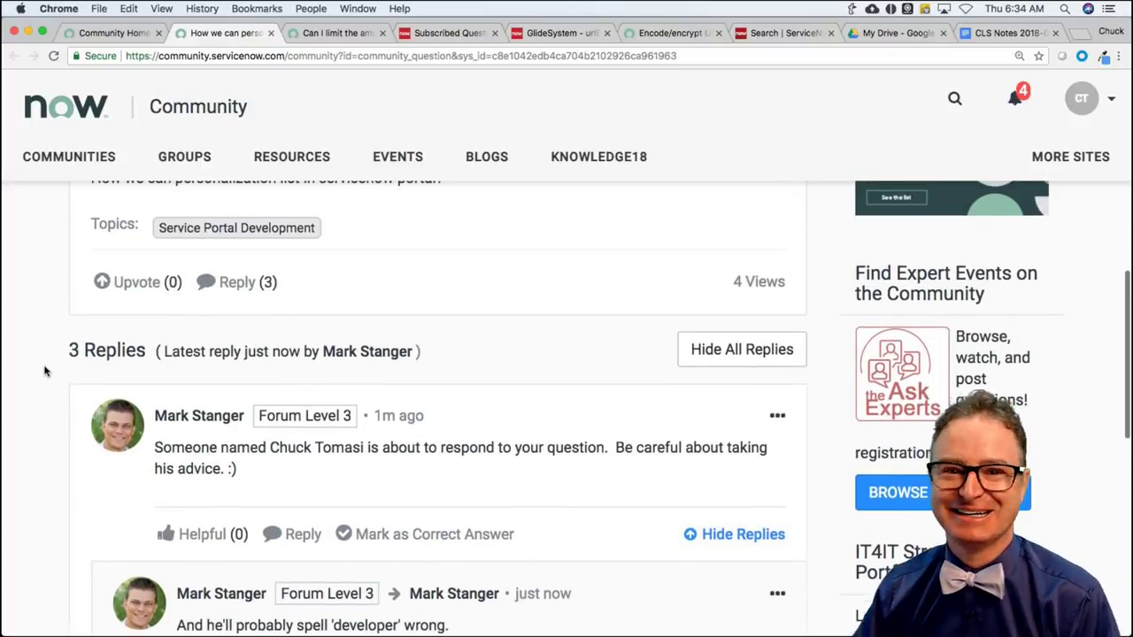
scroll(45, 371, "up", 3)
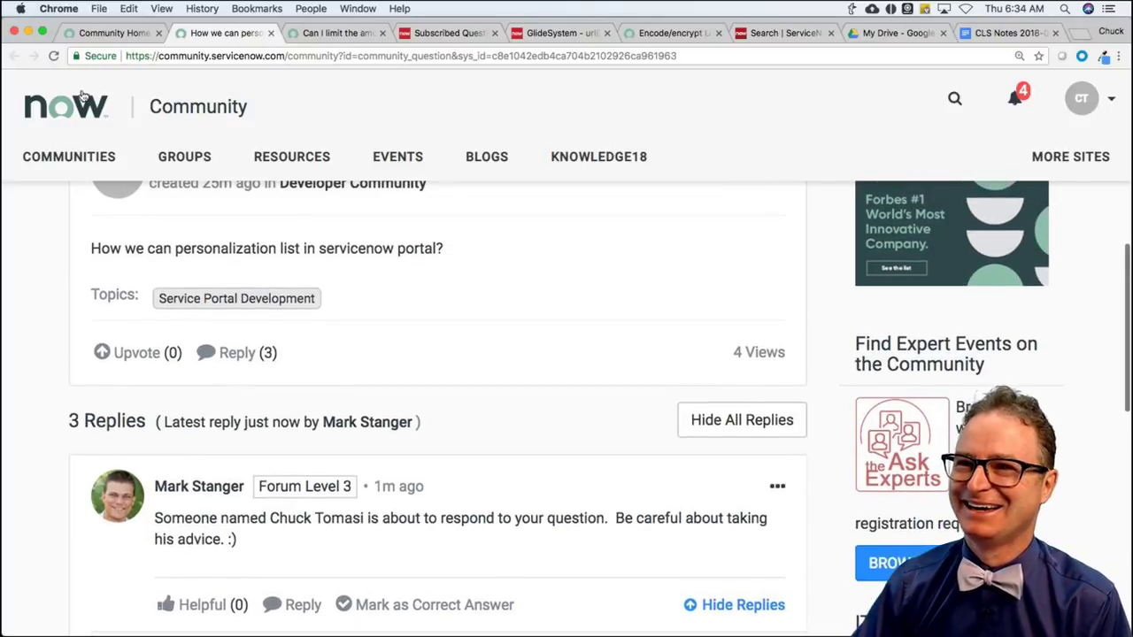
Reload the community home page, filter its content list to Unreplied questions and look through them.
left_click(111, 32)
scroll(168, 277, "up", 8)
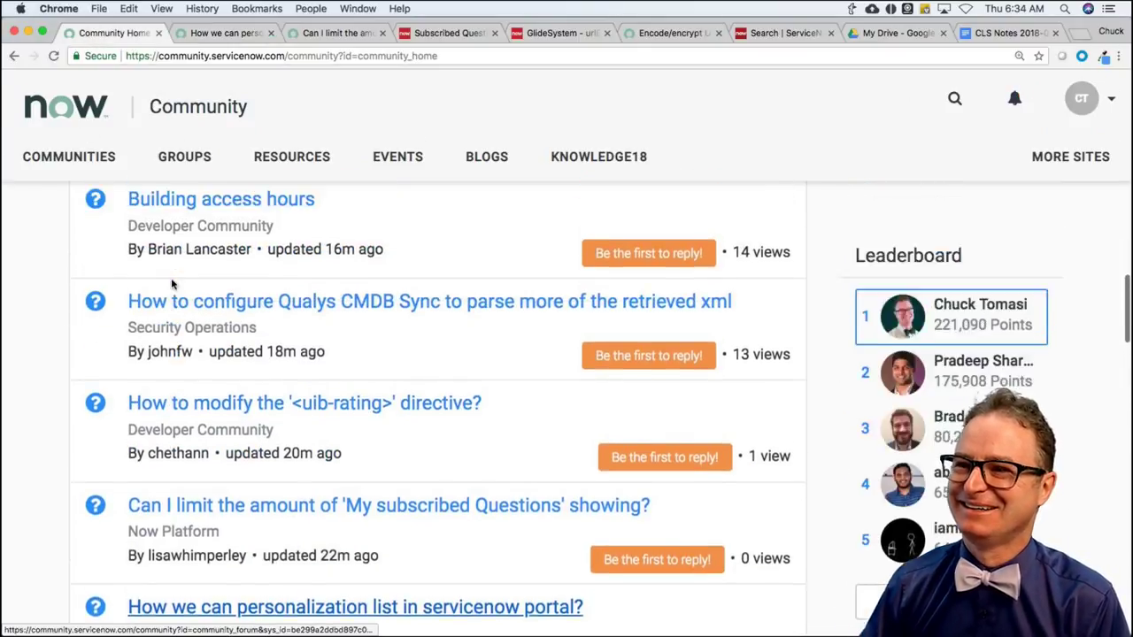
left_click(421, 422)
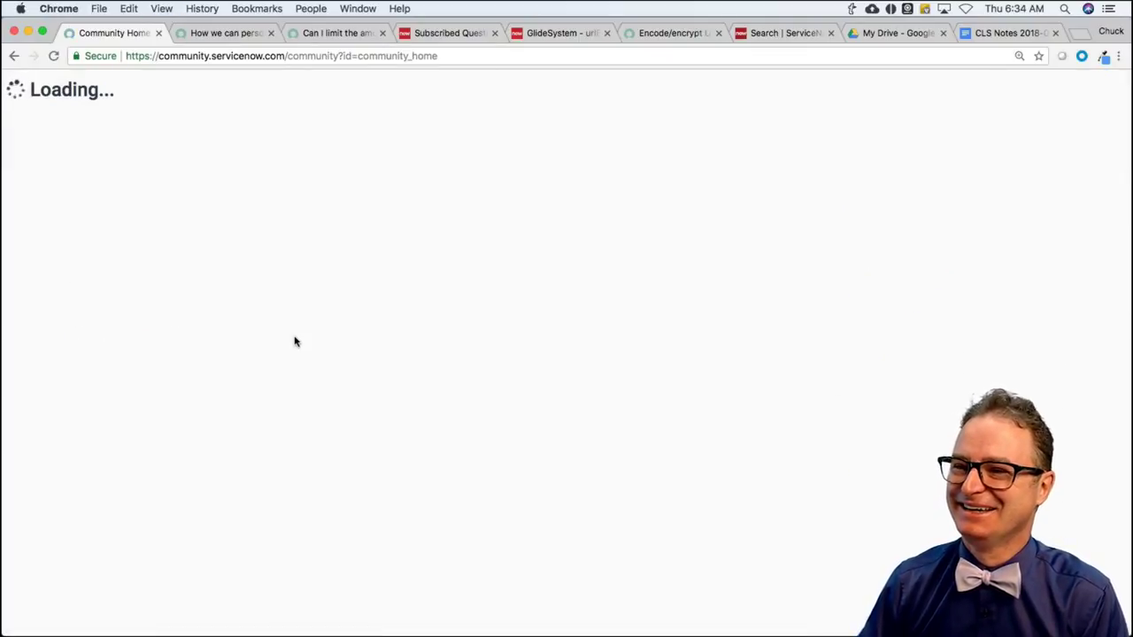
scroll(304, 407, "down", 5)
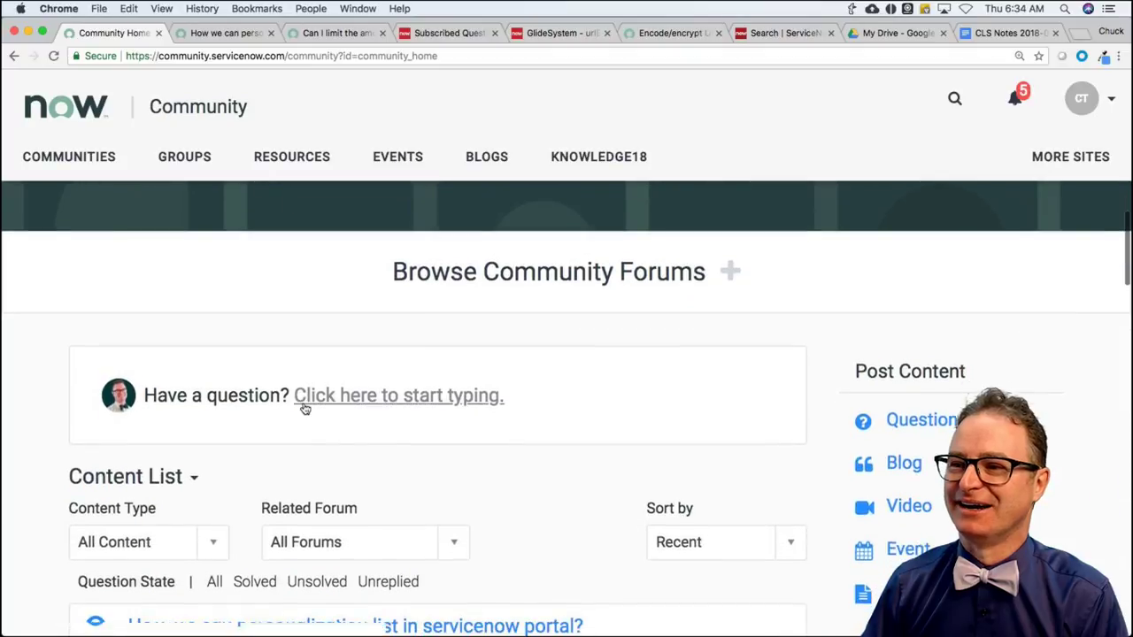
left_click(391, 462)
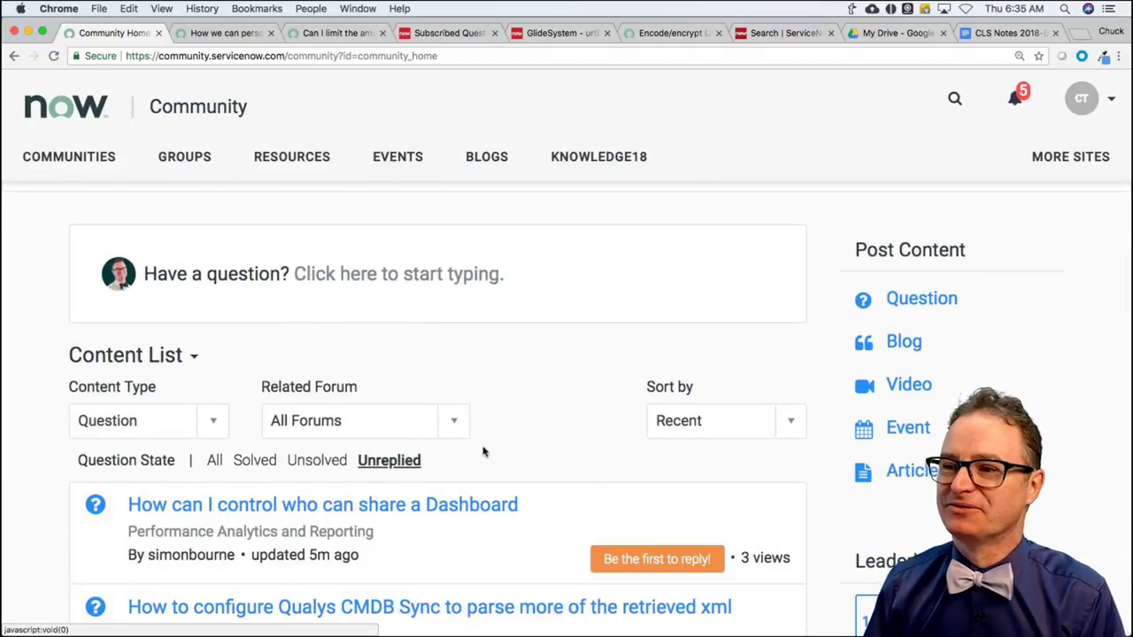
scroll(513, 447, "down", 3)
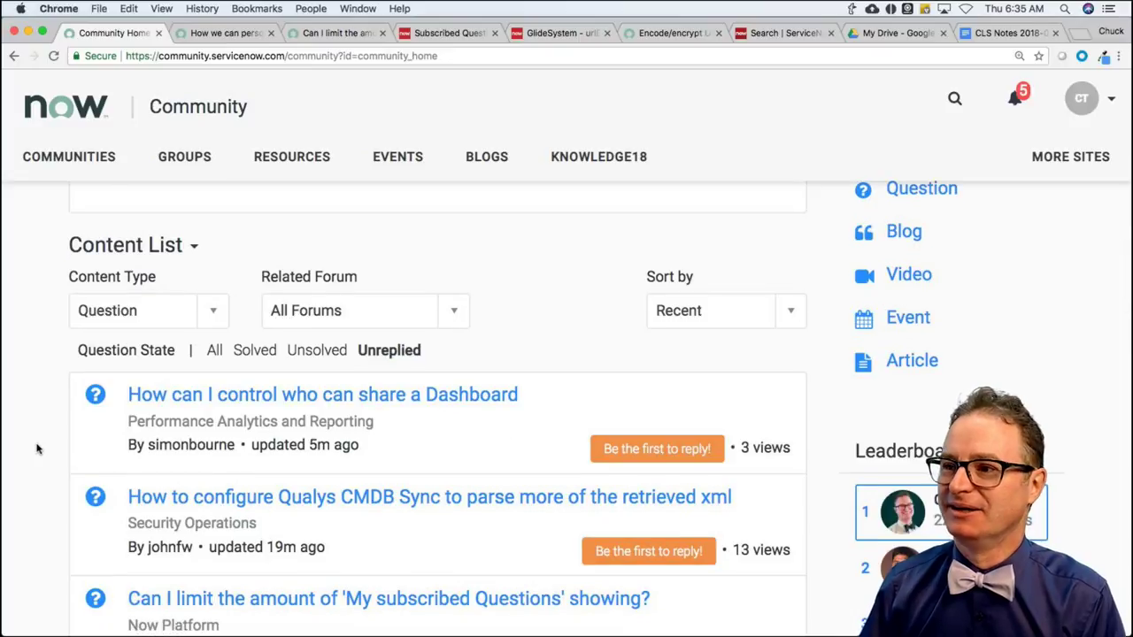
scroll(51, 447, "down", 2)
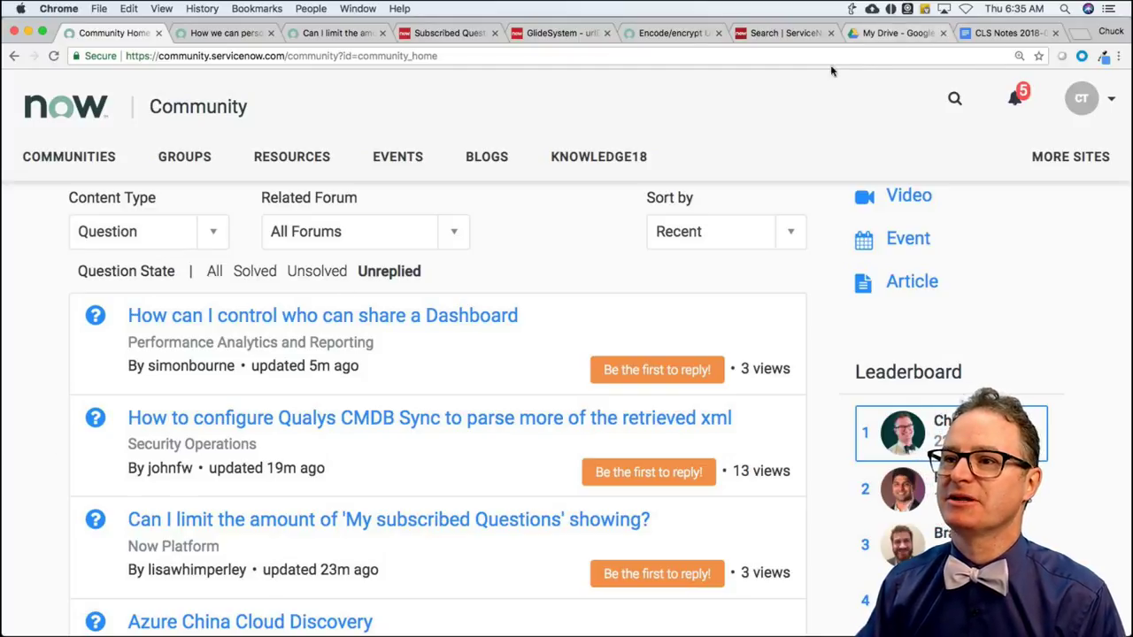
Open the community inbox in a new tab and select the notification about "Copying attachment from one instance to another+".
left_click(1015, 98, "super")
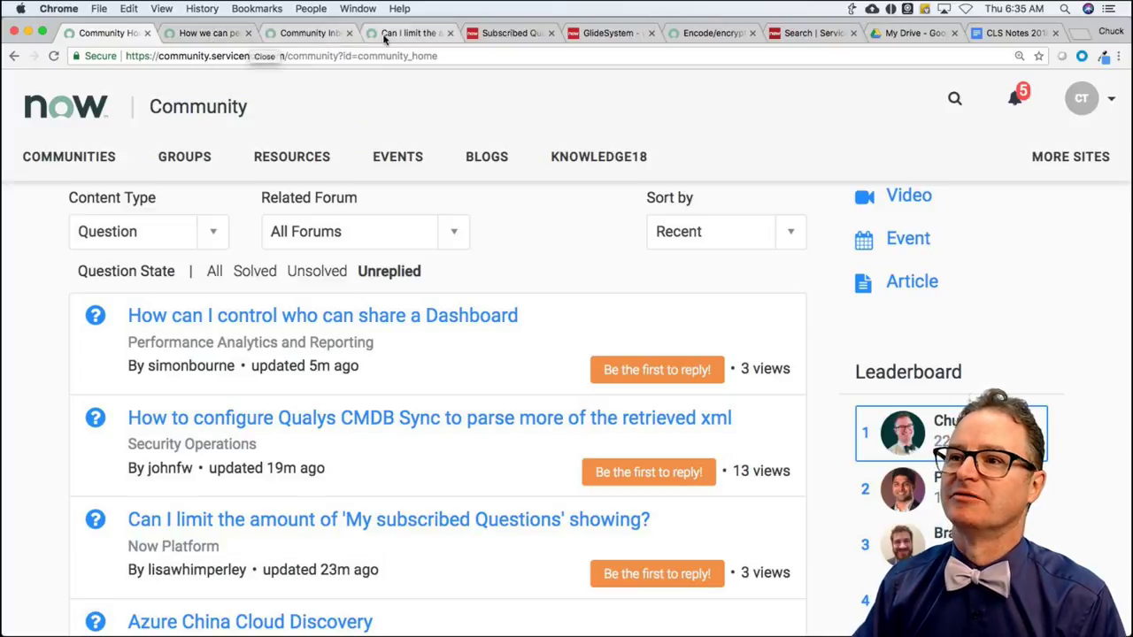
left_click(331, 37)
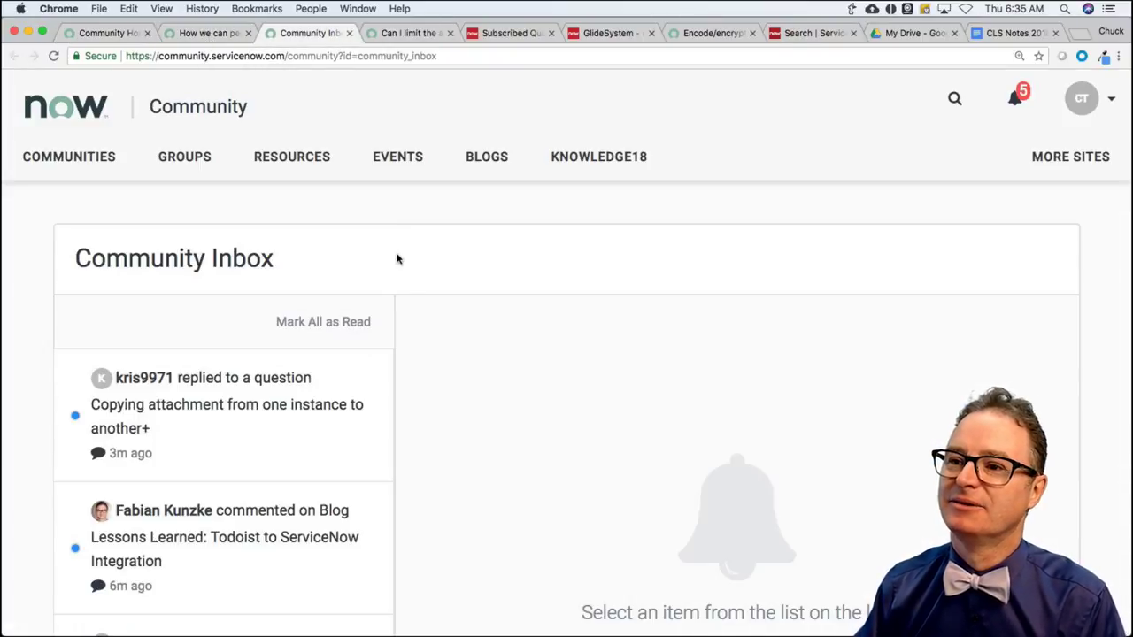
left_click(239, 430)
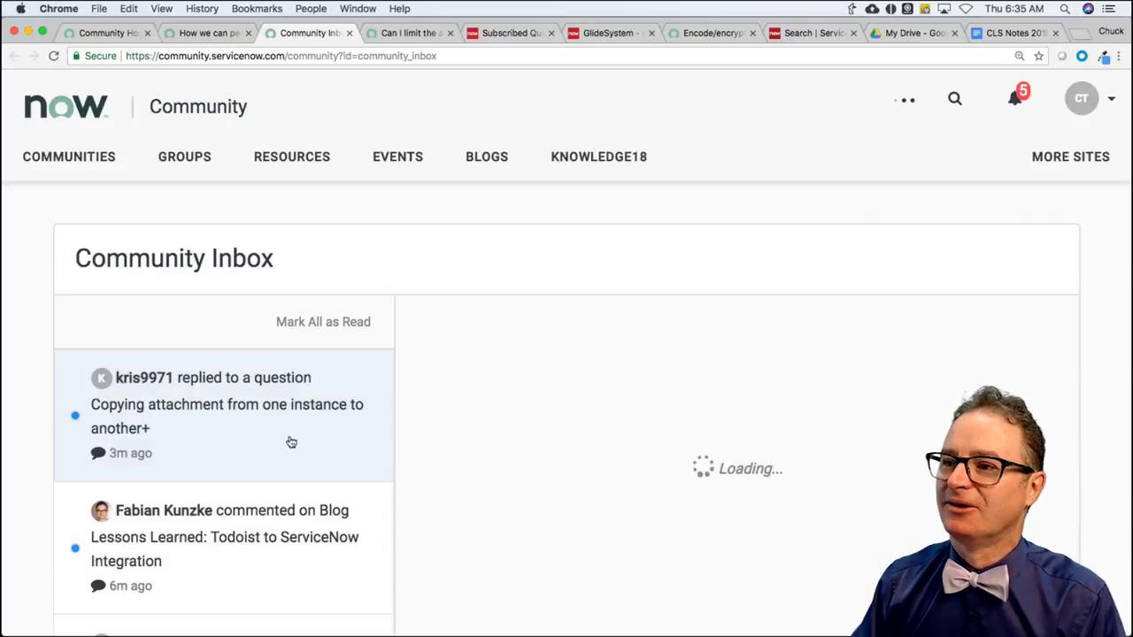
Read through the replies in the "Copying attachment from one instance to another+" thread, down to the newest one.
scroll(602, 432, "down", 5)
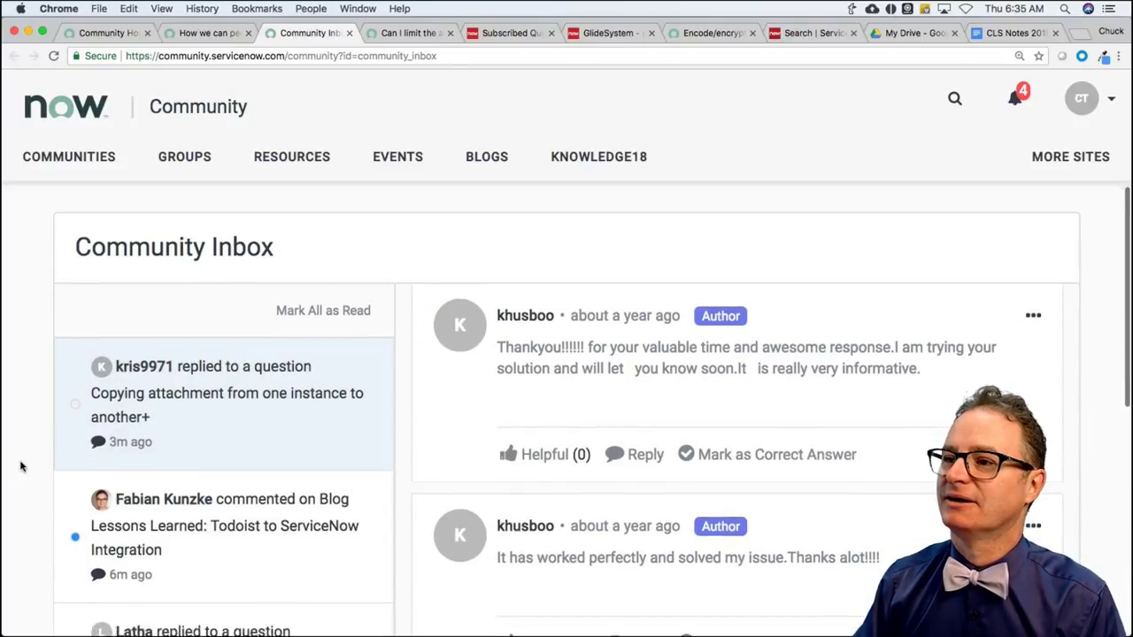
scroll(20, 463, "down", 1)
scroll(672, 417, "up", 3)
scroll(677, 416, "up", 5)
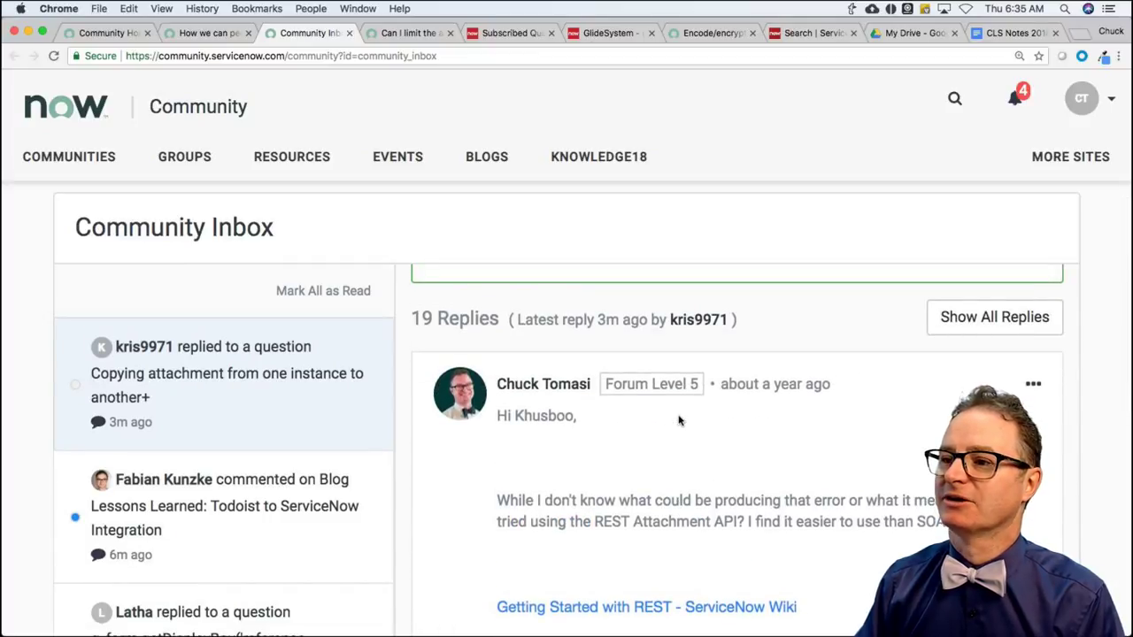
scroll(679, 420, "down", 8)
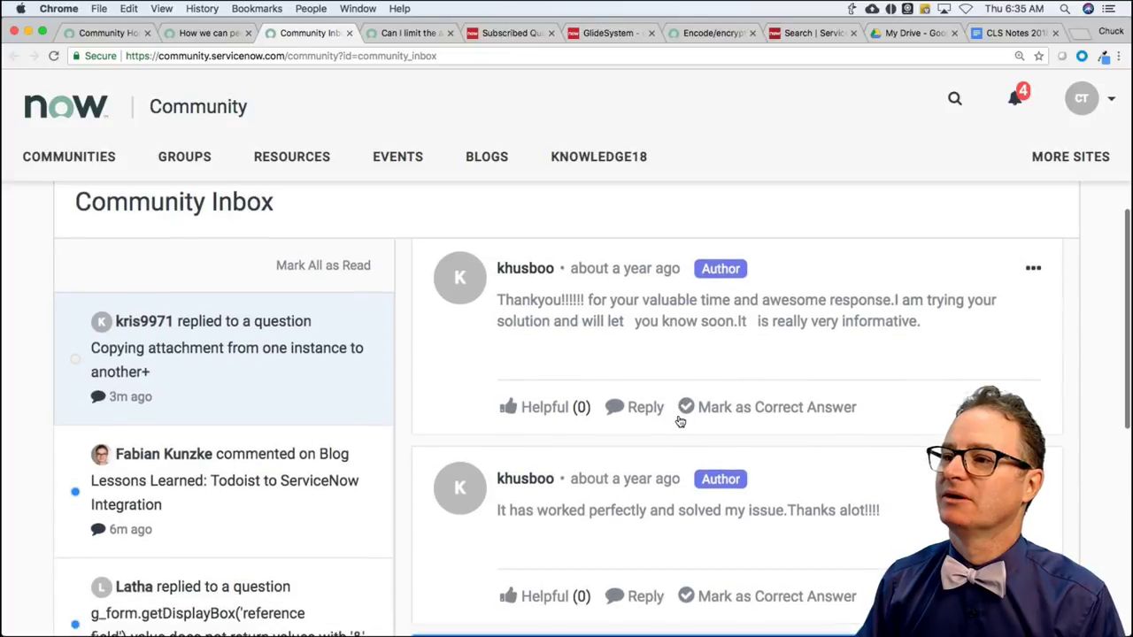
scroll(678, 420, "down", 5)
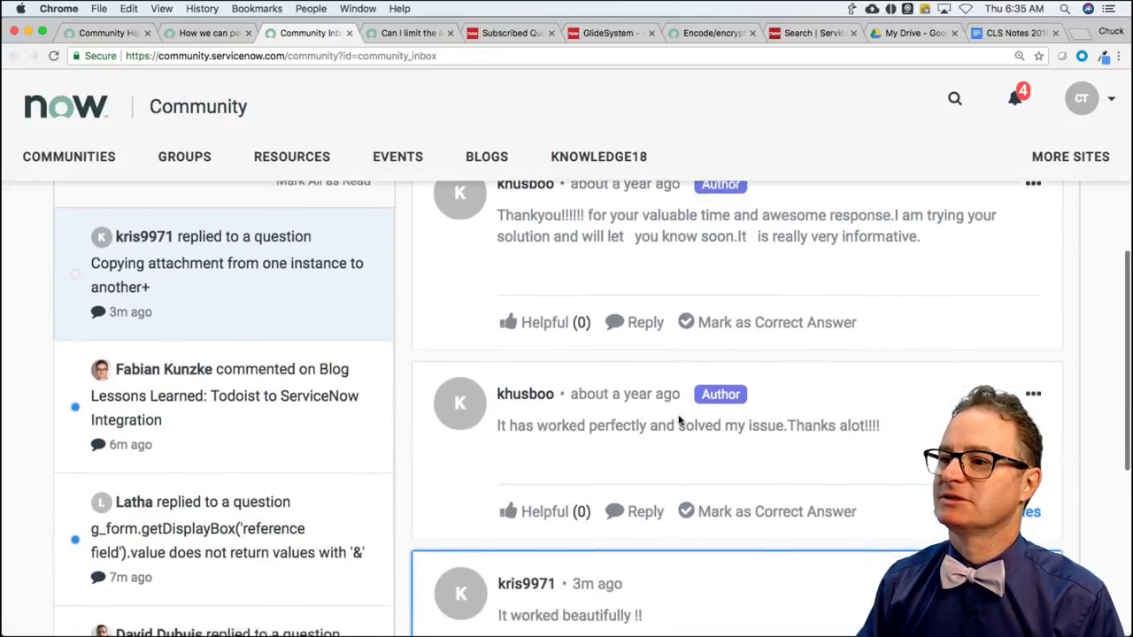
scroll(679, 418, "down", 6)
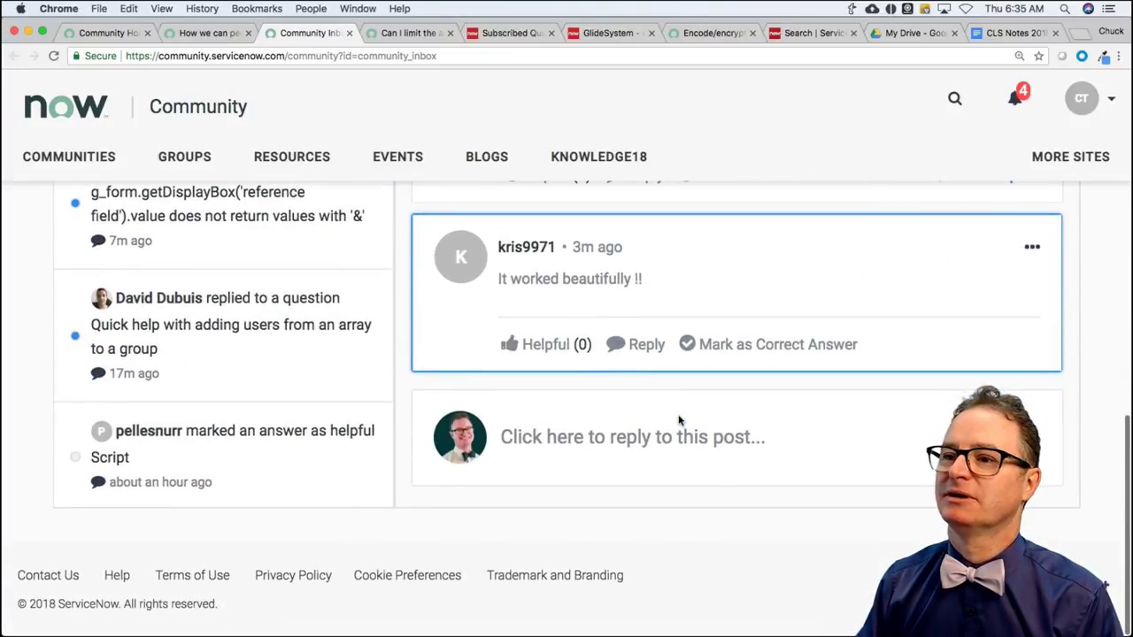
scroll(351, 412, "up", 10)
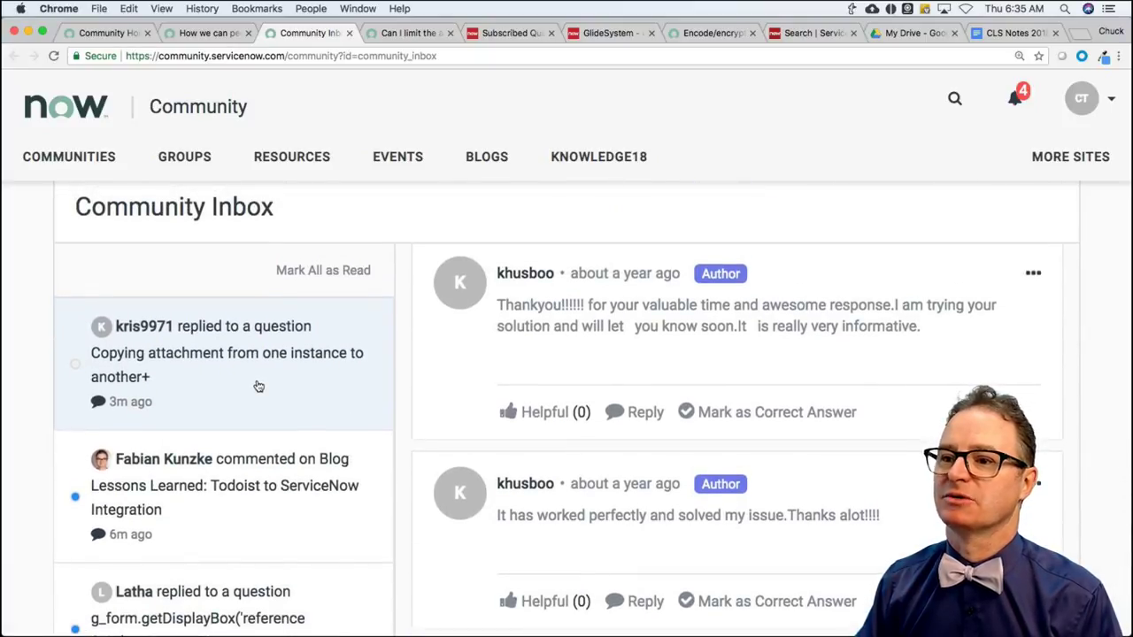
Open the notification about the "Lessons Learned: Todoist to ServiceNow Integration" blog and read the new comment in full.
left_click(249, 503)
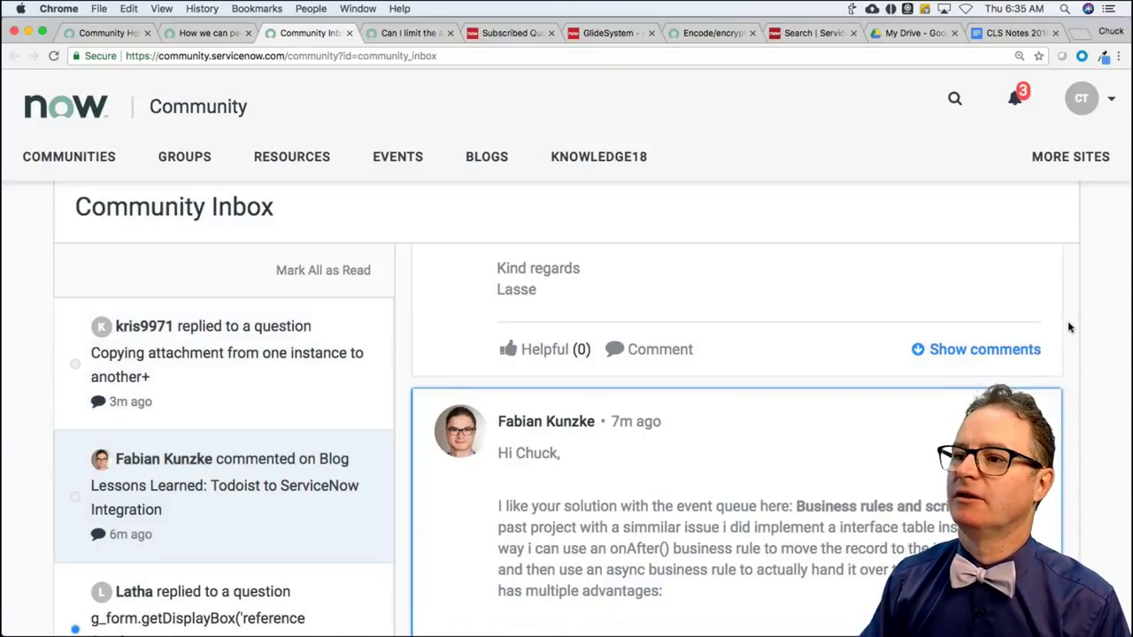
scroll(1067, 369, "down", 3)
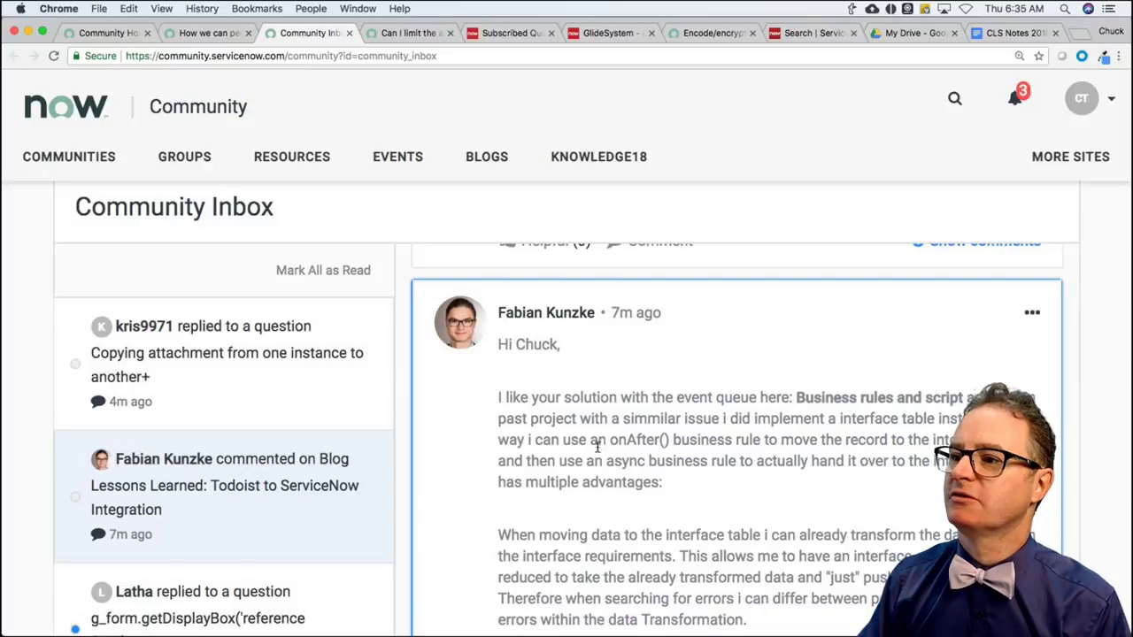
scroll(507, 468, "down", 1)
scroll(507, 468, "down", 1)
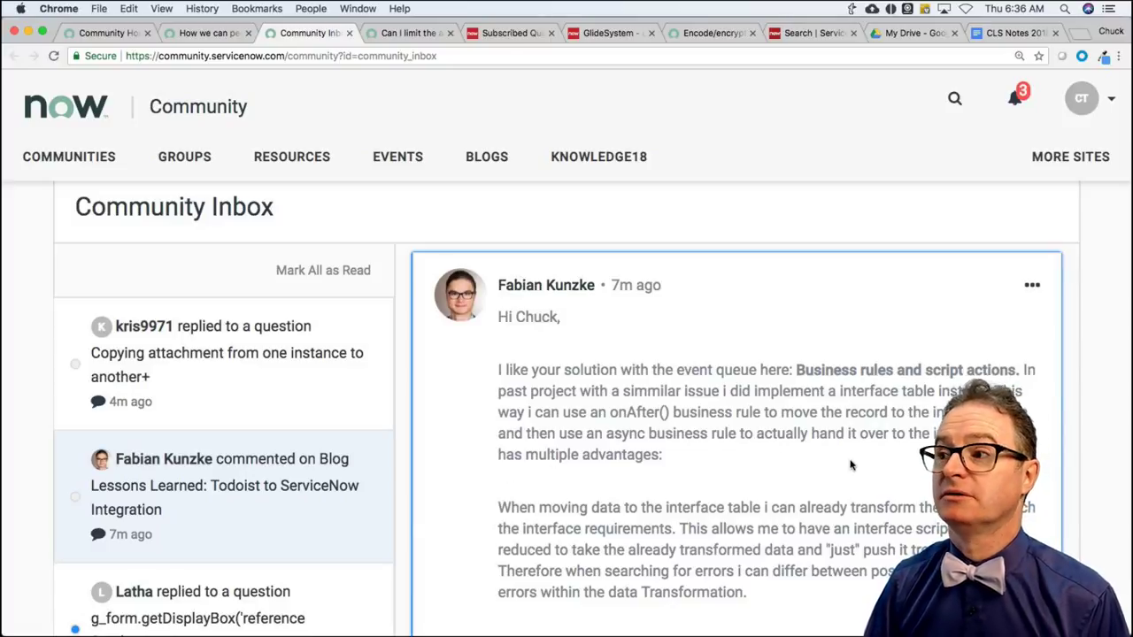
scroll(851, 464, "down", 2)
scroll(851, 463, "down", 1)
scroll(851, 463, "down", 1)
scroll(851, 464, "down", 1)
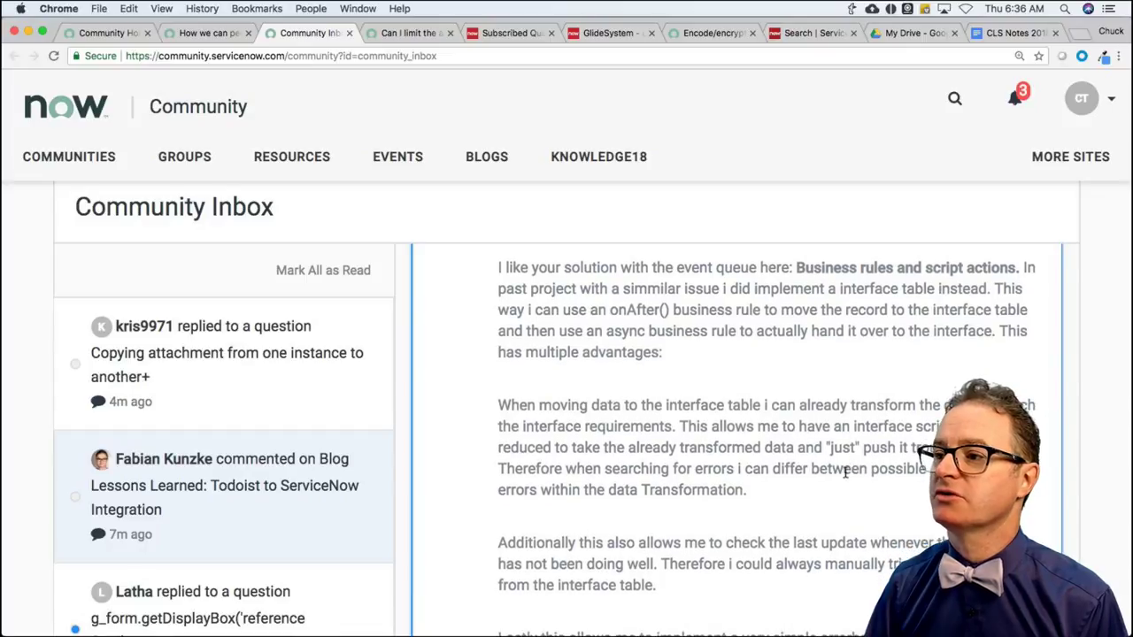
scroll(843, 483, "down", 2)
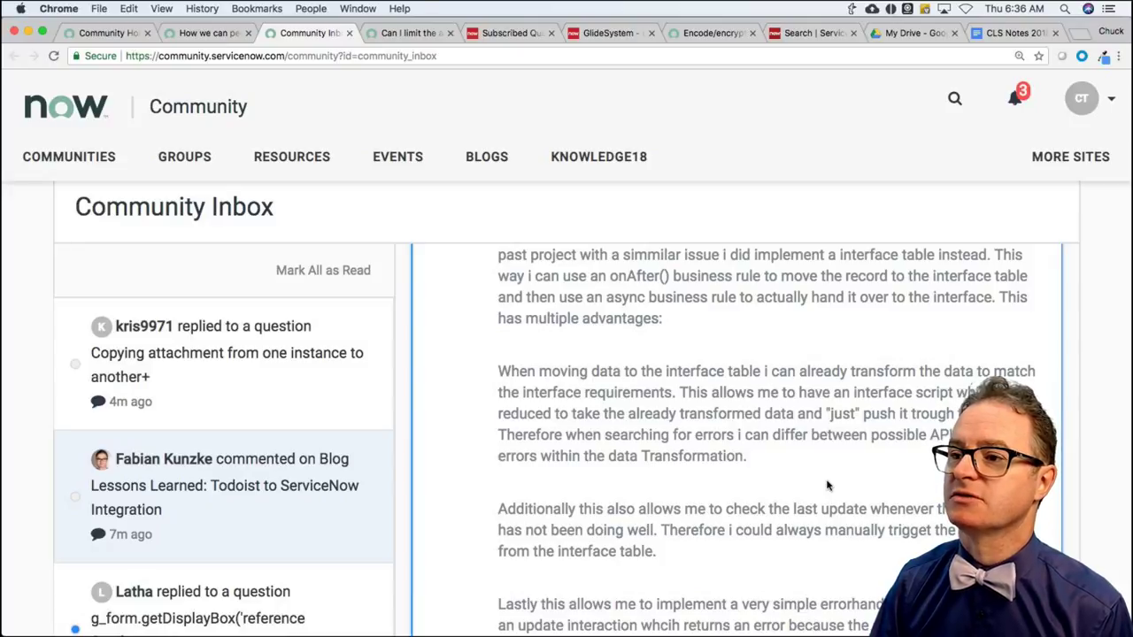
scroll(827, 485, "down", 3)
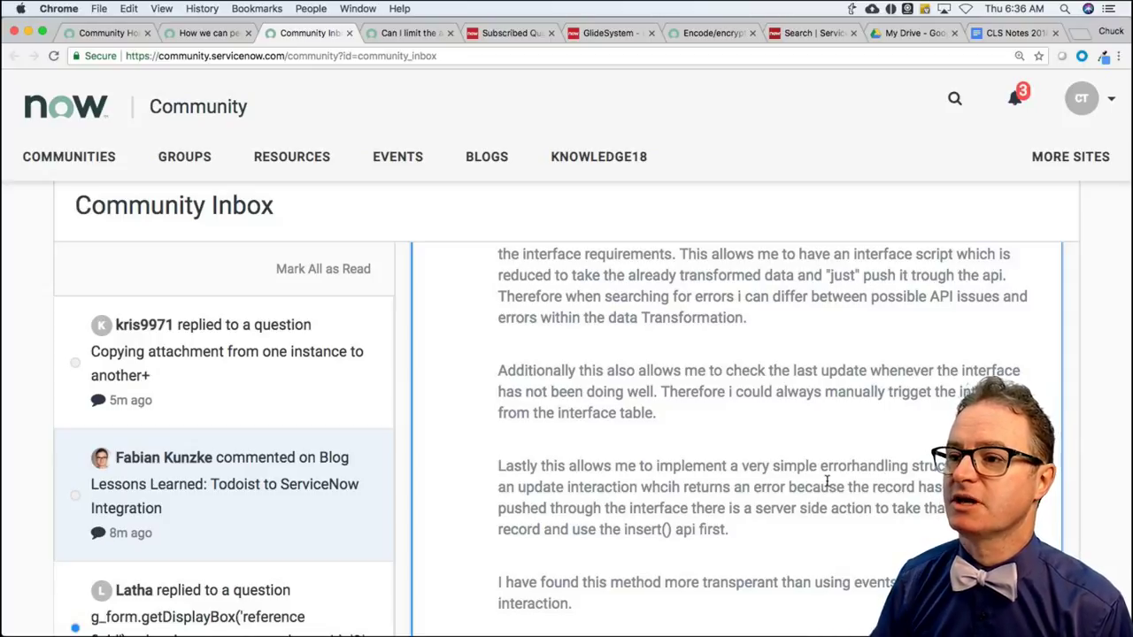
scroll(821, 456, "down", 3)
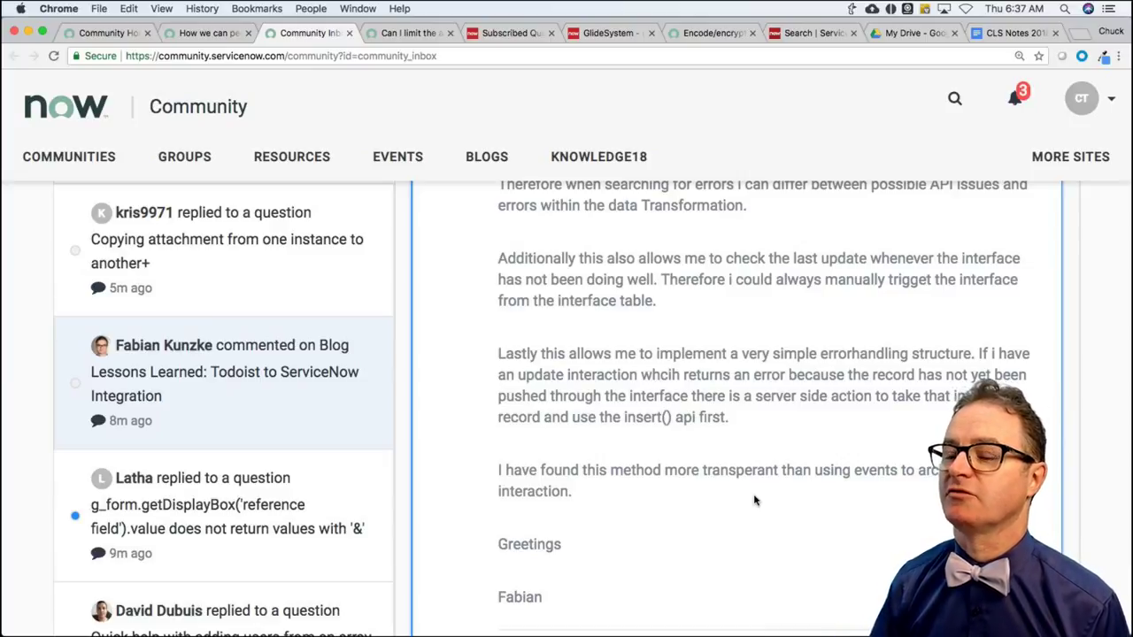
scroll(753, 501, "down", 3)
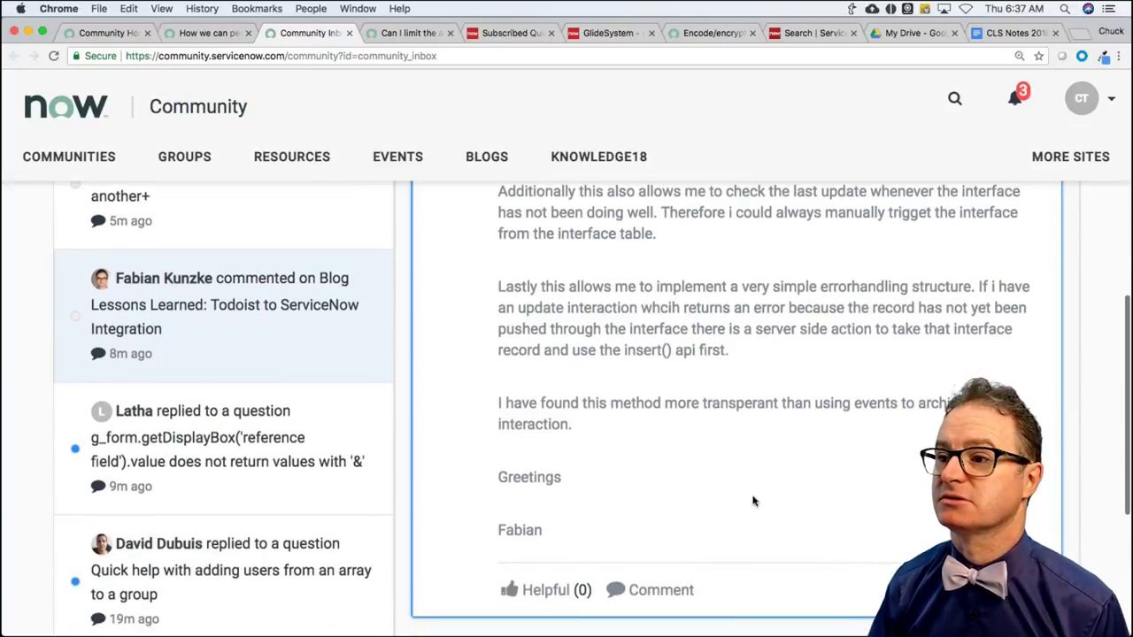
scroll(715, 548, "down", 1)
scroll(717, 551, "down", 1)
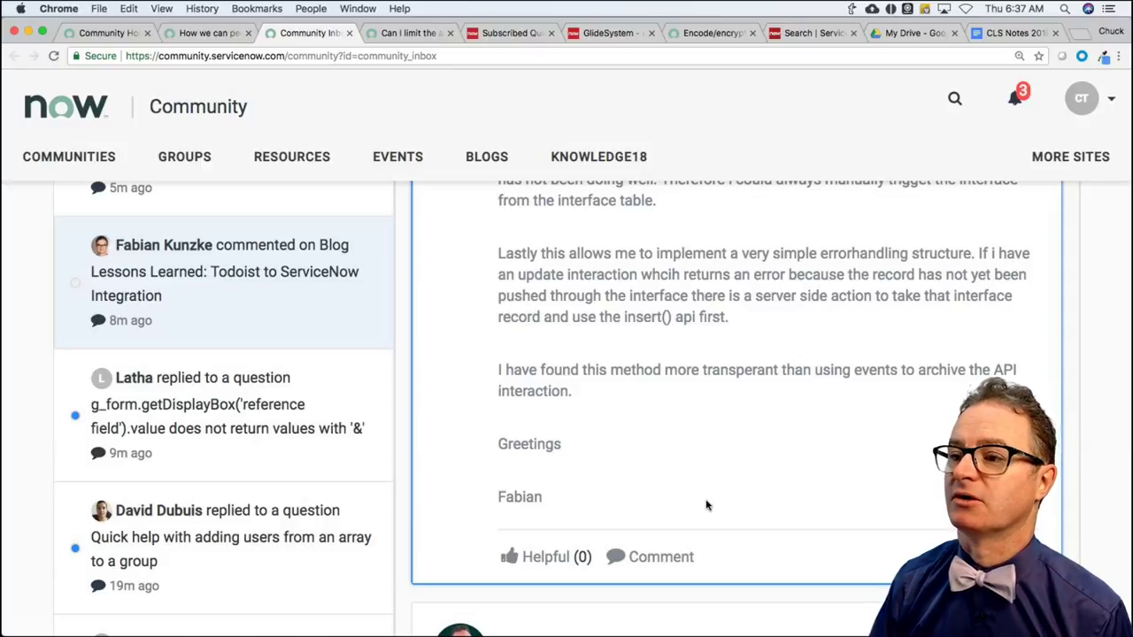
Draft a response to the blog comment: "Good info. We had considered "queue" mechanism at one point, but I don't recall why I turned it down.".
left_click(664, 555)
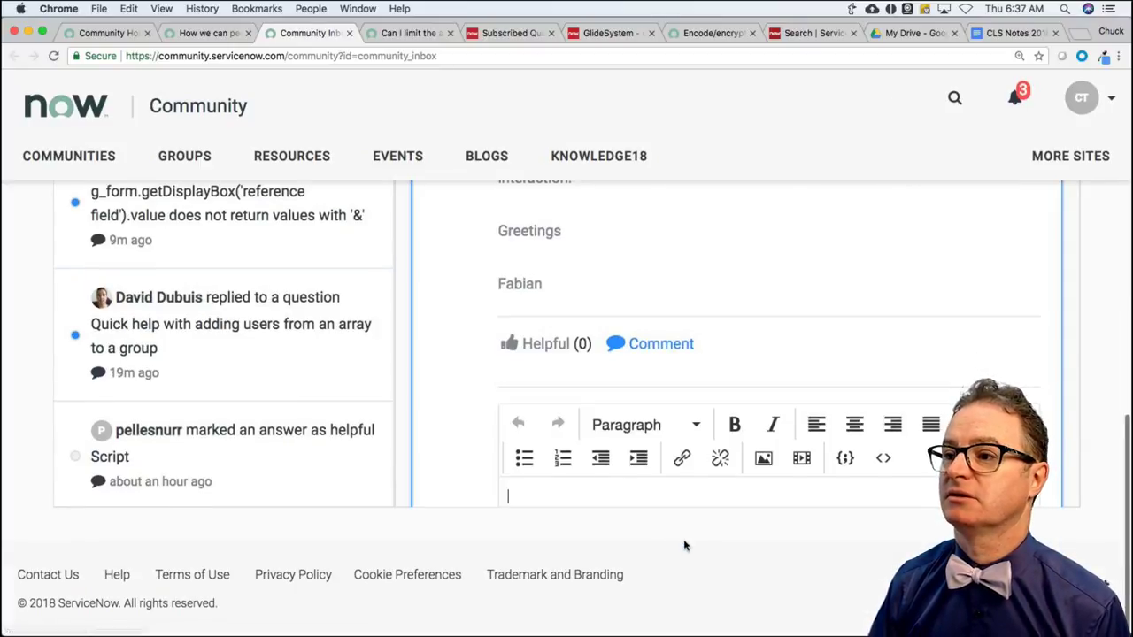
scroll(677, 467, "down", 4)
type("Good info. We had considered \"queue\" mechan")
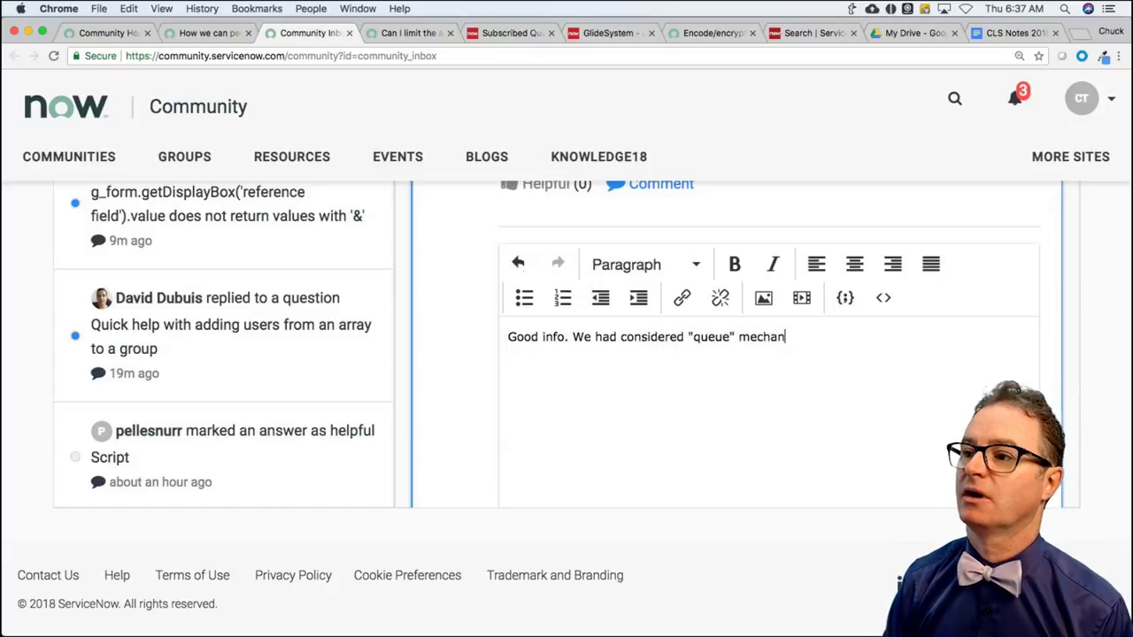
type("ism at one point, but I don't ")
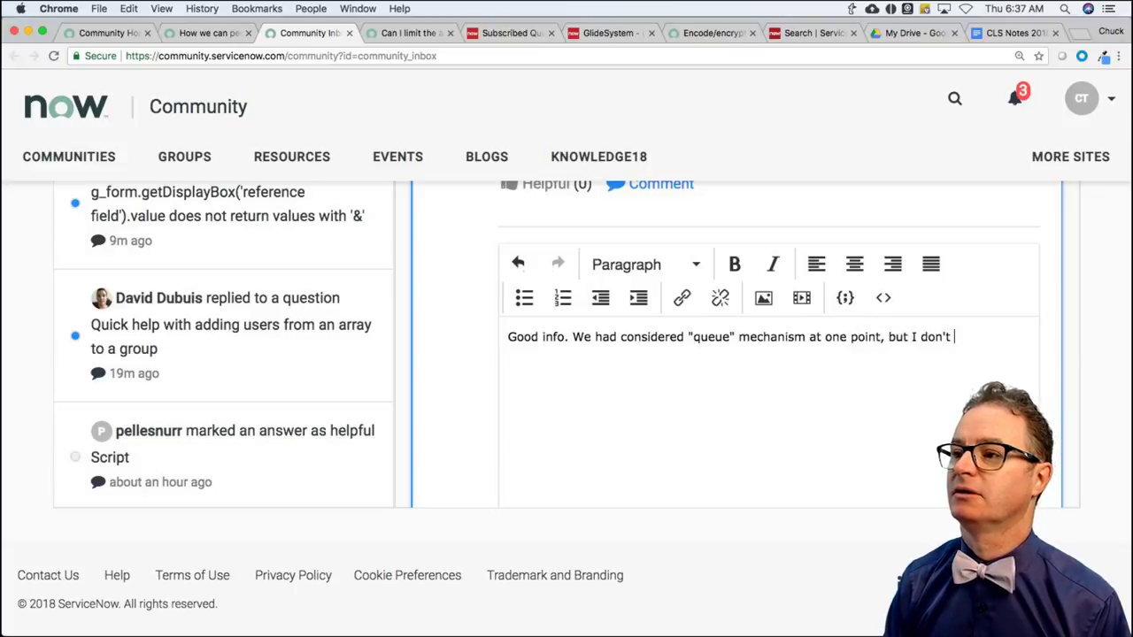
type("recalll why I ")
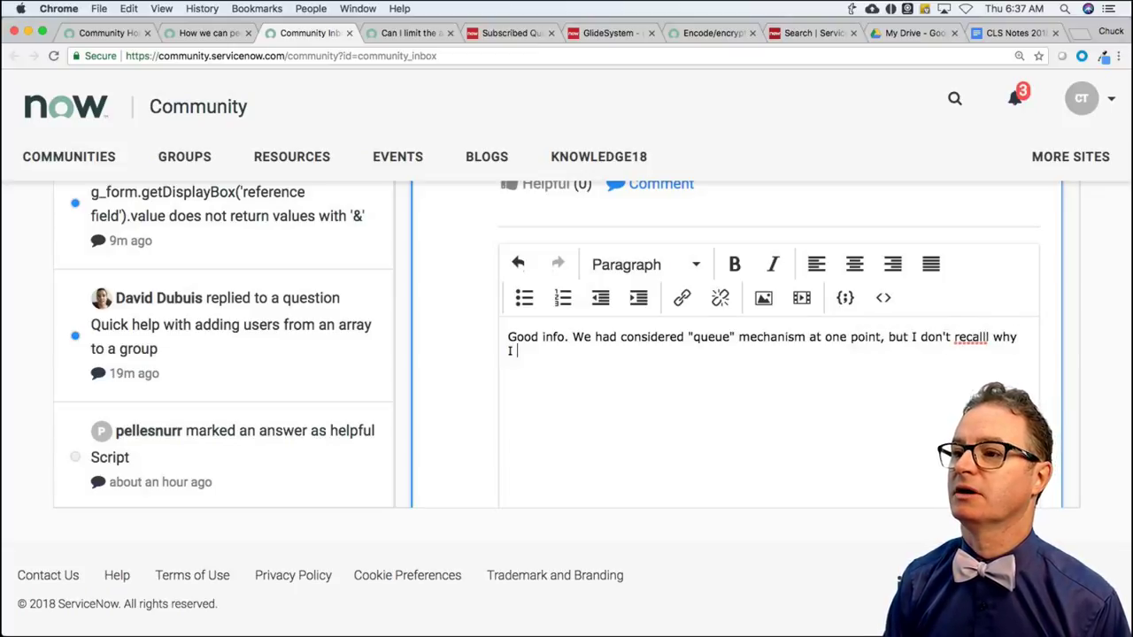
type("turned it down.")
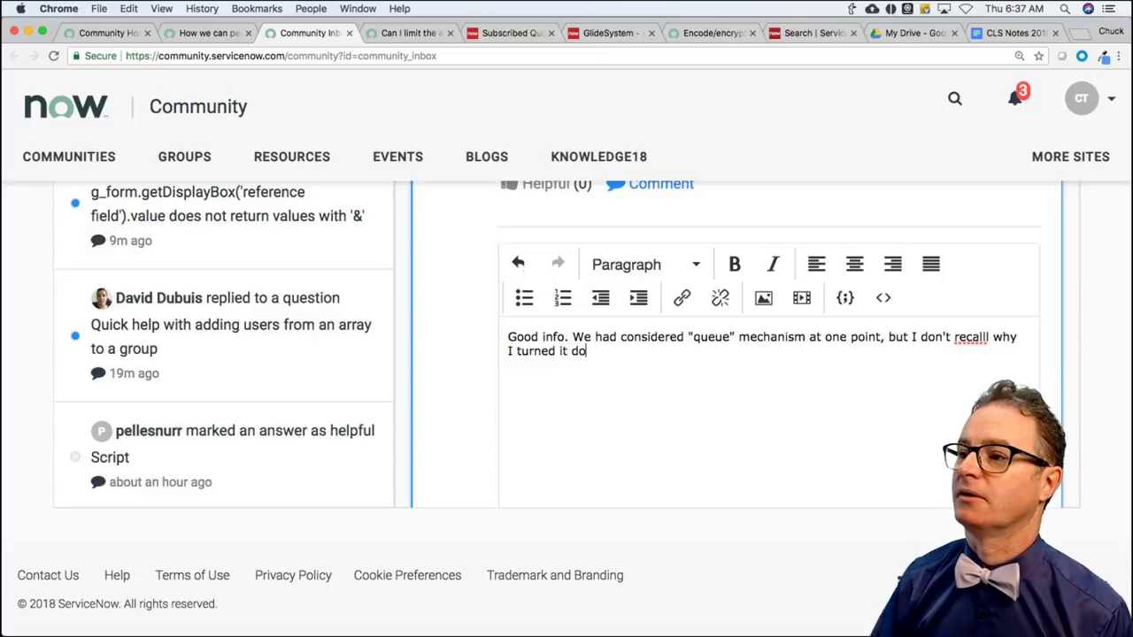
left_click(985, 343)
key("BackSpace")
left_click(778, 362)
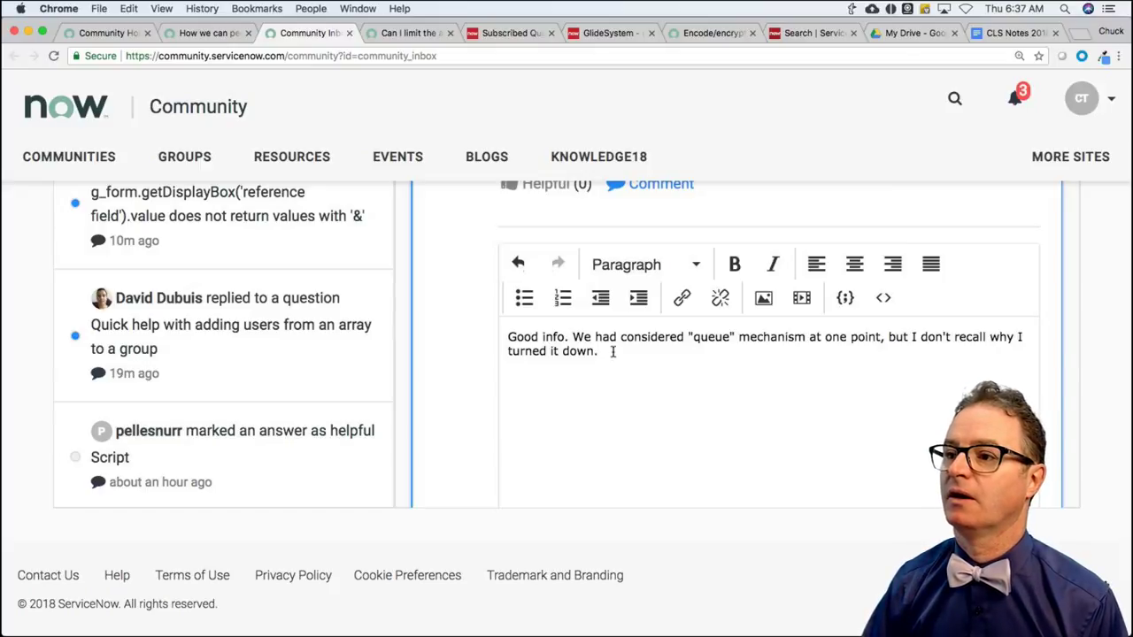
Insert "Thanks for sharing!" after "Good info.", start a new paragraph after it, and post the comment.
left_click(573, 338)
type("Thanks for sharing!")
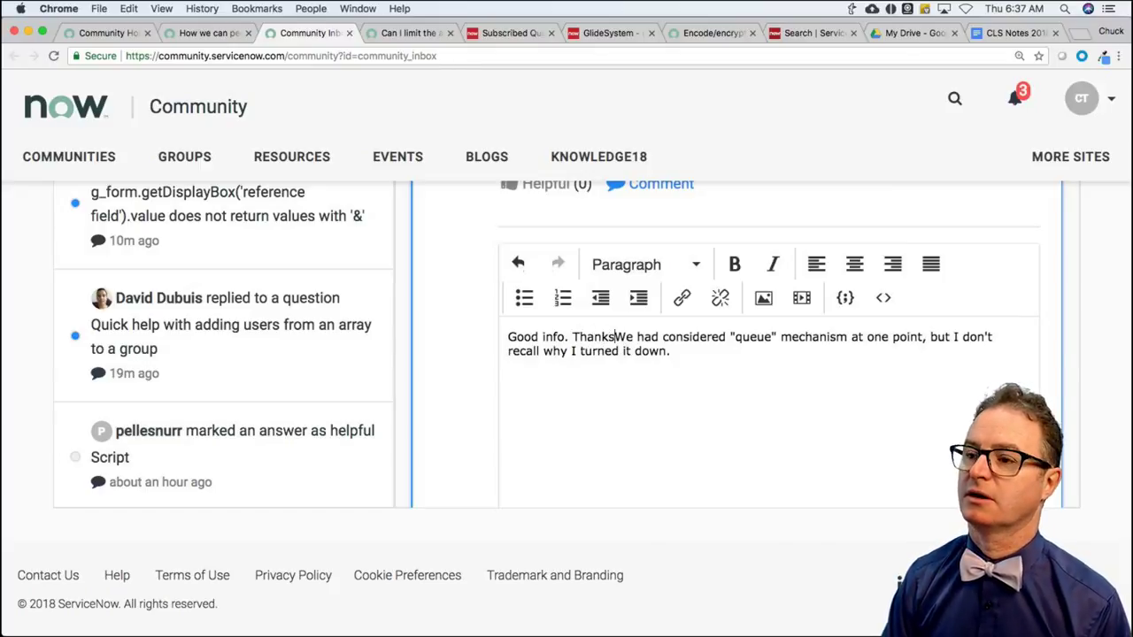
key("Return")
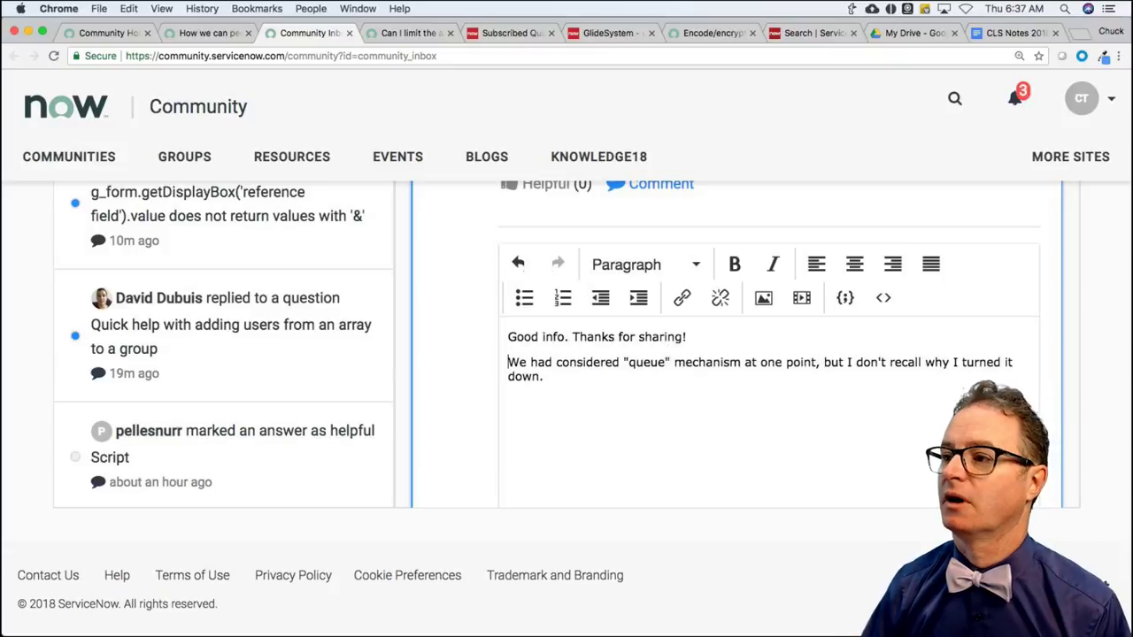
scroll(1075, 387, "down", 5)
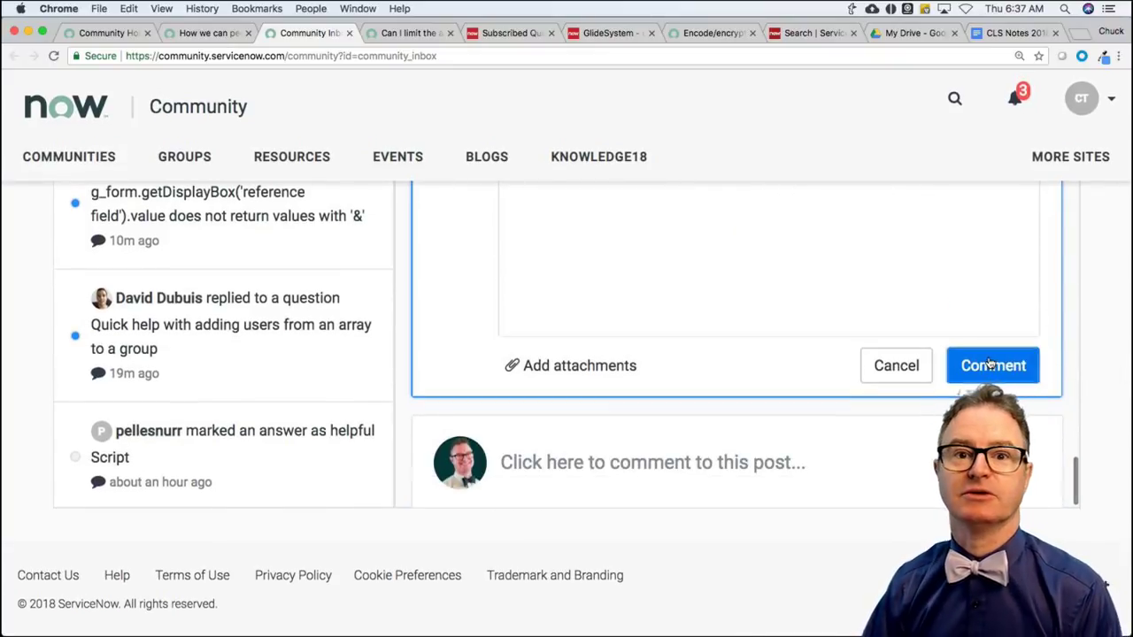
left_click(989, 363)
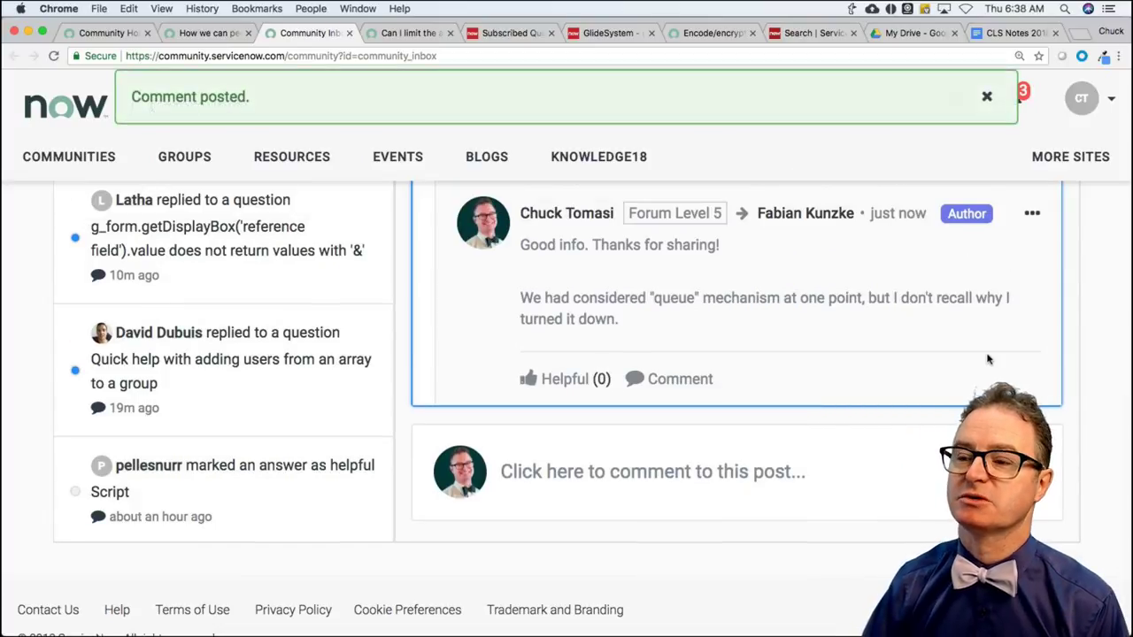
Open the notification about the g_form.getDisplayBox('reference field').value question and read the replies in its thread.
scroll(217, 364, "up", 5)
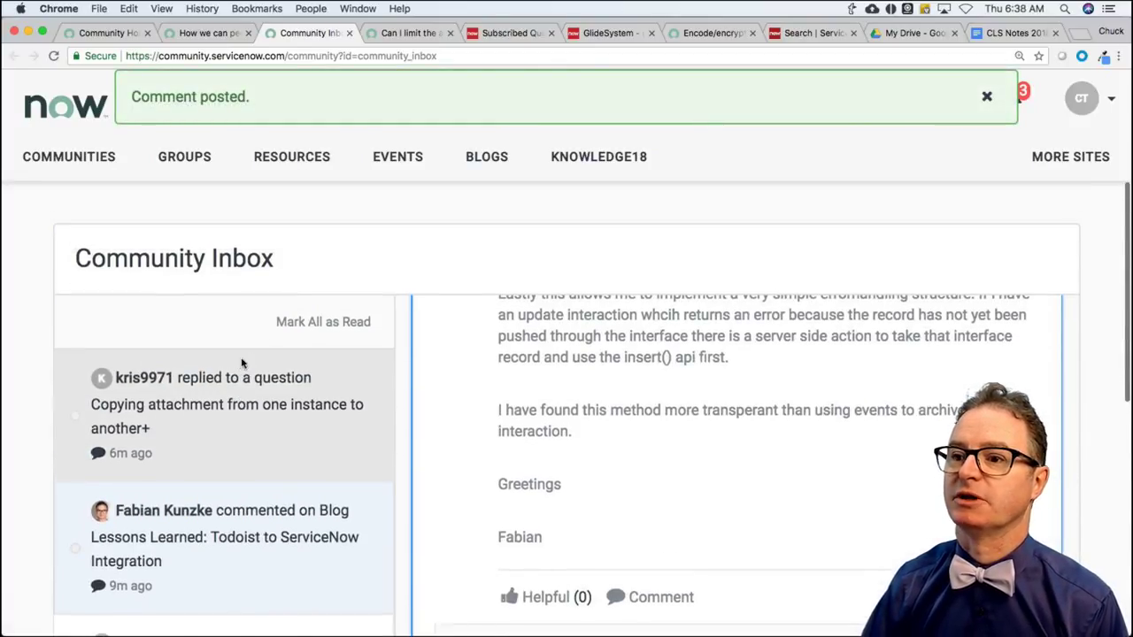
scroll(239, 361, "down", 3)
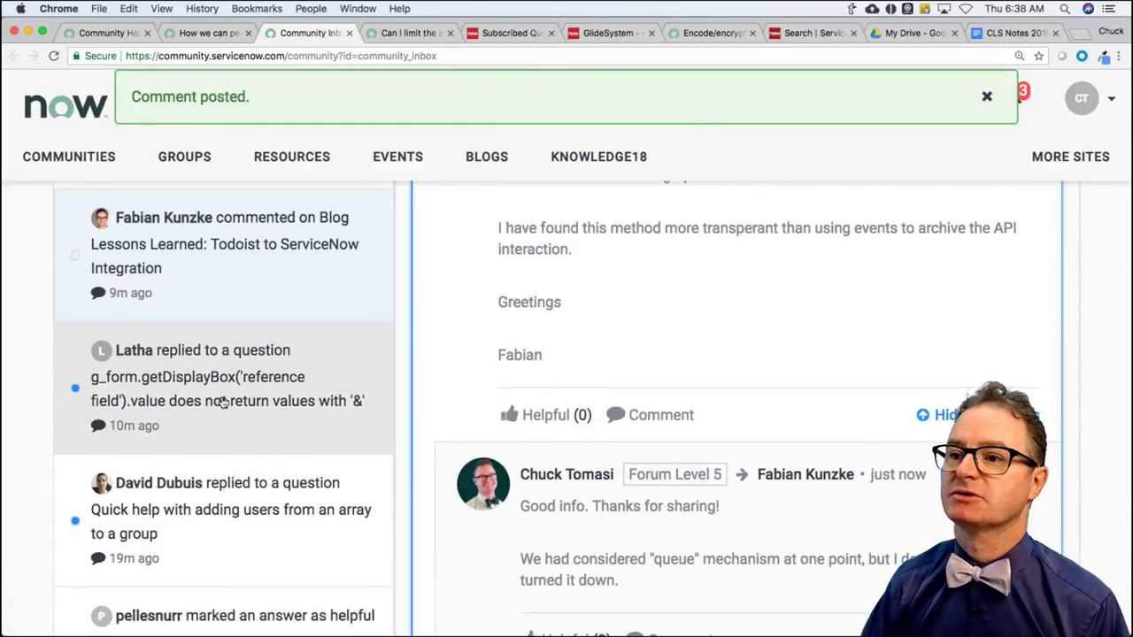
left_click(223, 400)
scroll(698, 419, "down", 5)
scroll(698, 421, "down", 10)
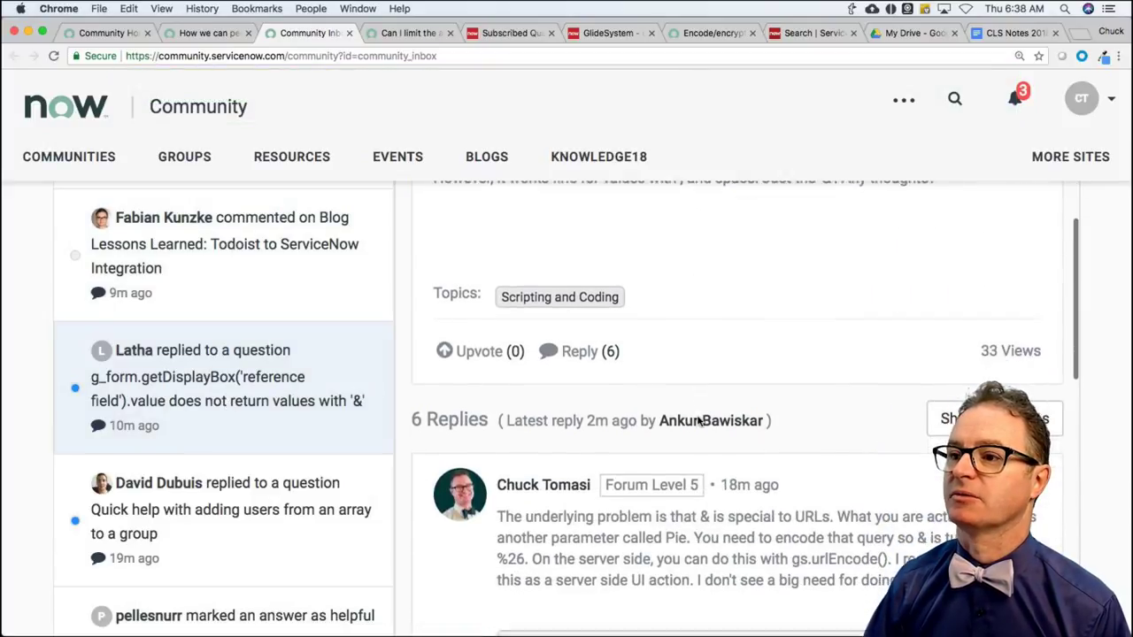
scroll(698, 422, "down", 5)
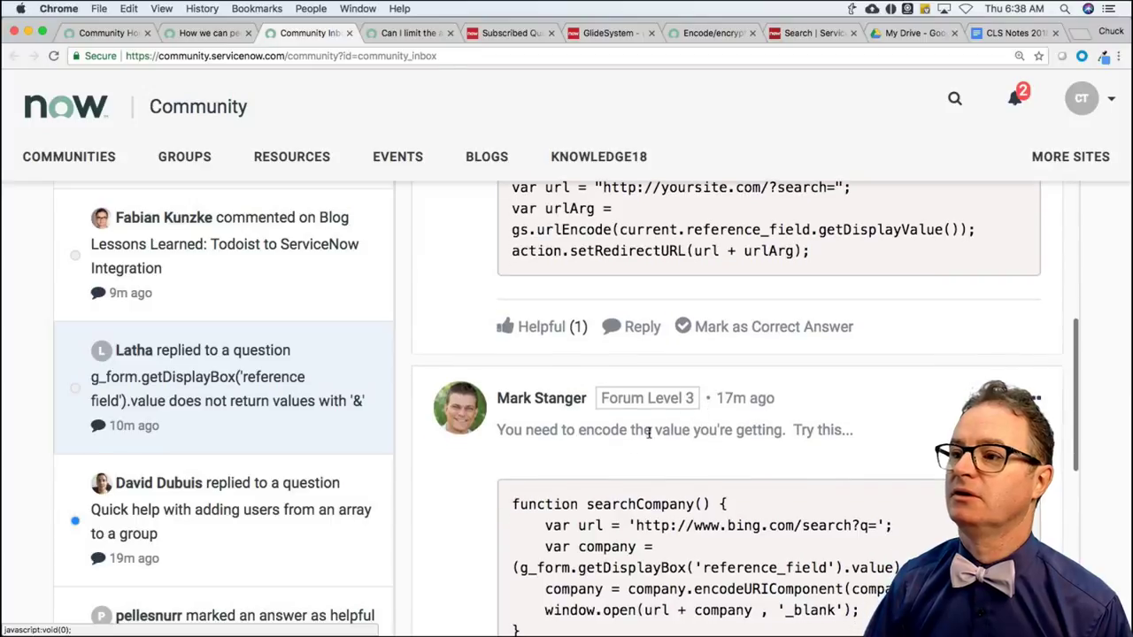
scroll(526, 445, "down", 6)
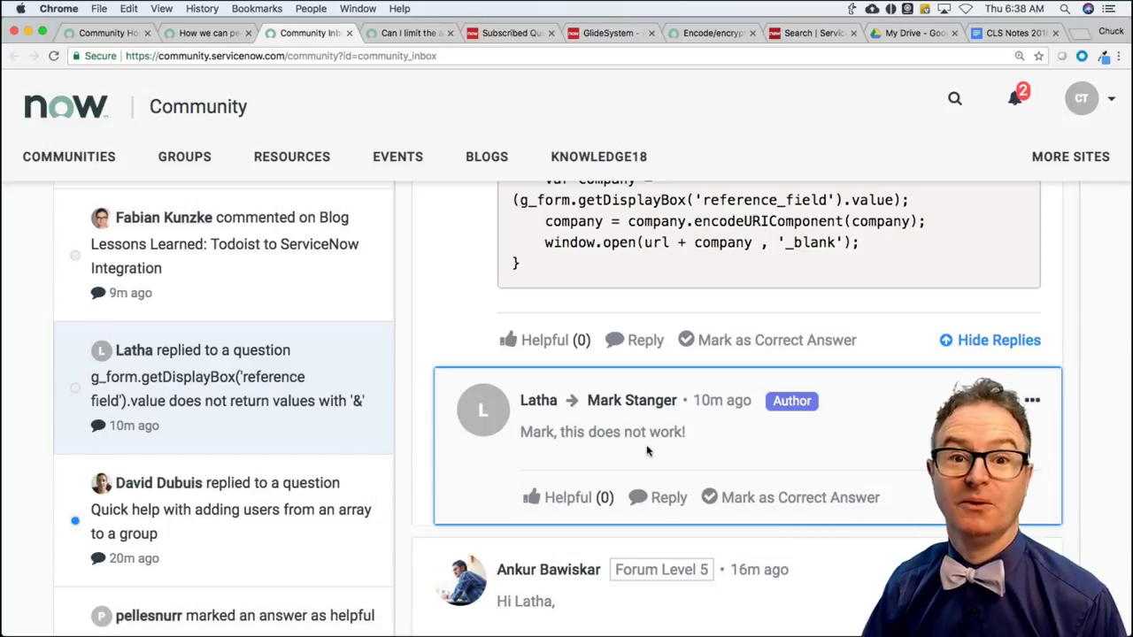
scroll(646, 451, "down", 7)
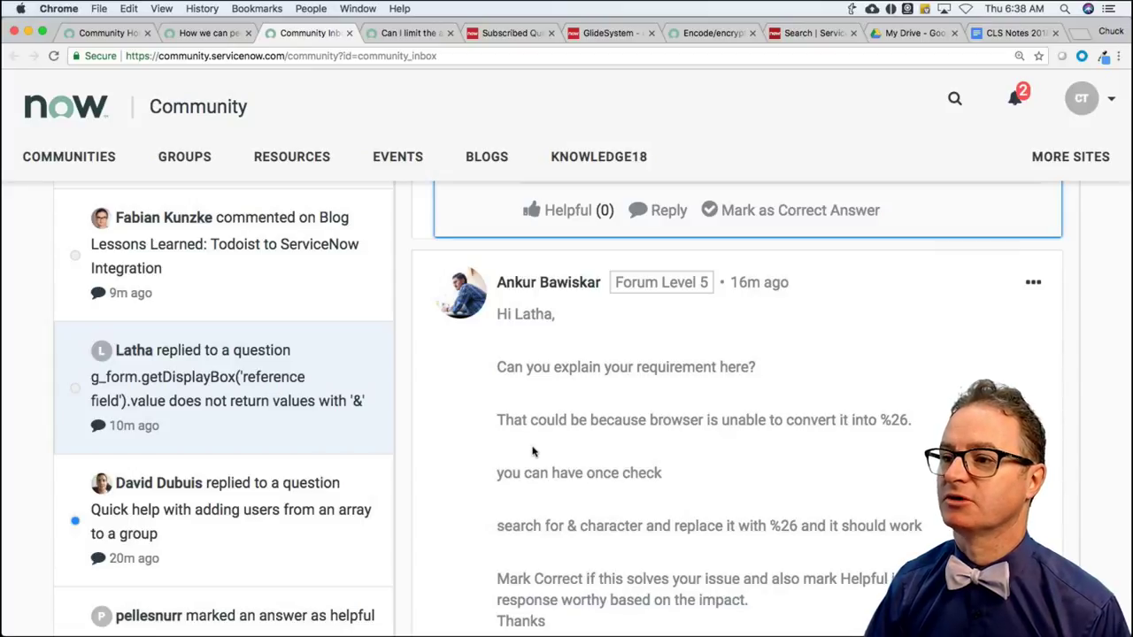
scroll(532, 451, "down", 9)
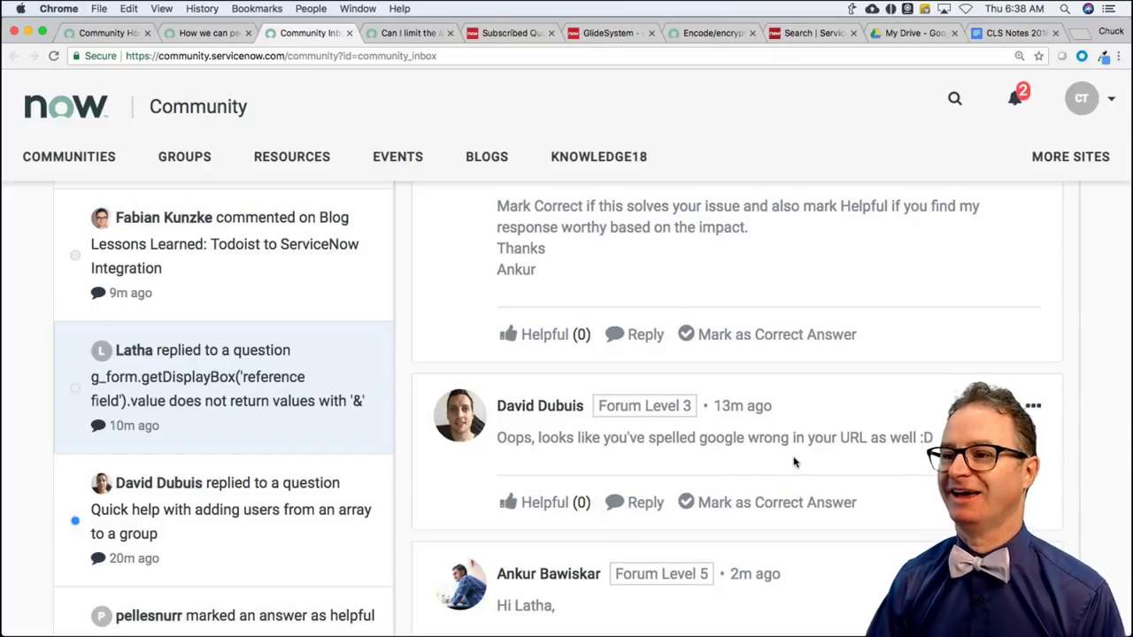
scroll(794, 461, "down", 7)
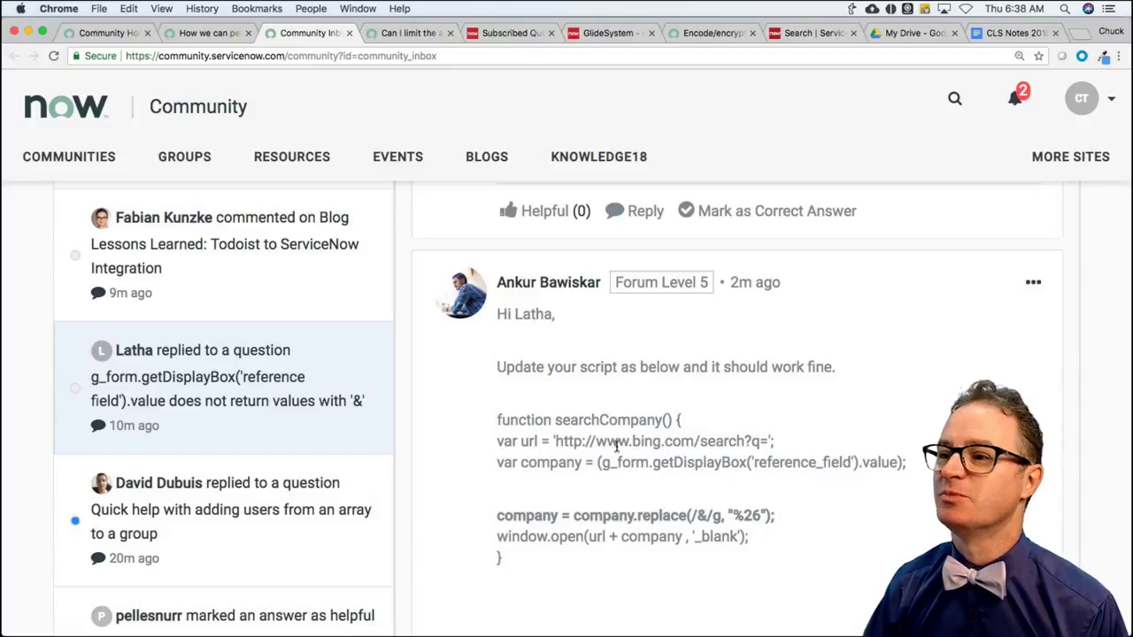
Examine the search URL and the company.replace(/&/g, "%26") line in the latest reply's script.
left_click_drag(595, 440, 755, 440)
left_click(800, 430)
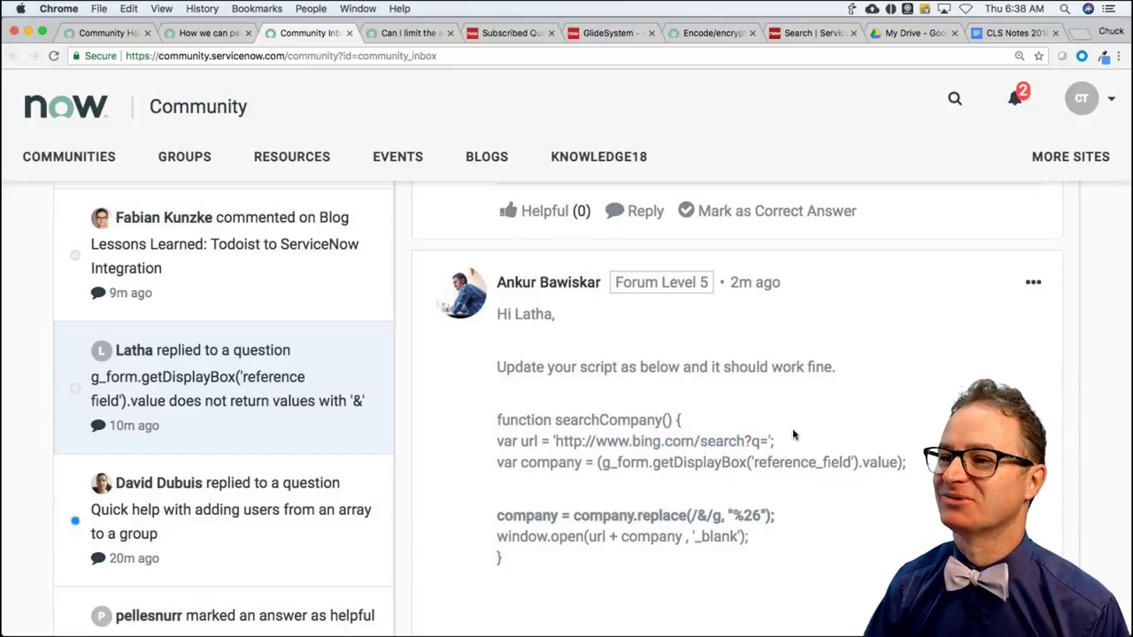
scroll(794, 435, "down", 2)
left_click_drag(619, 431, 781, 434)
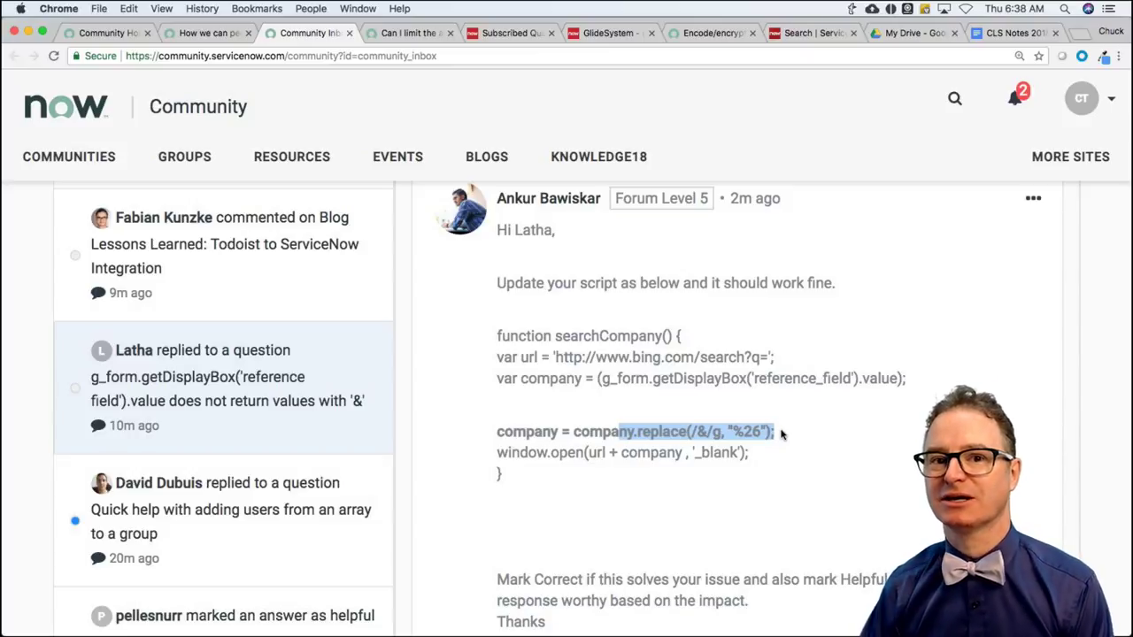
Highlight the complete company.replace(/&/g, "%26") statement in the reply's script to review it.
left_click(529, 432)
left_click_drag(498, 433, 793, 434)
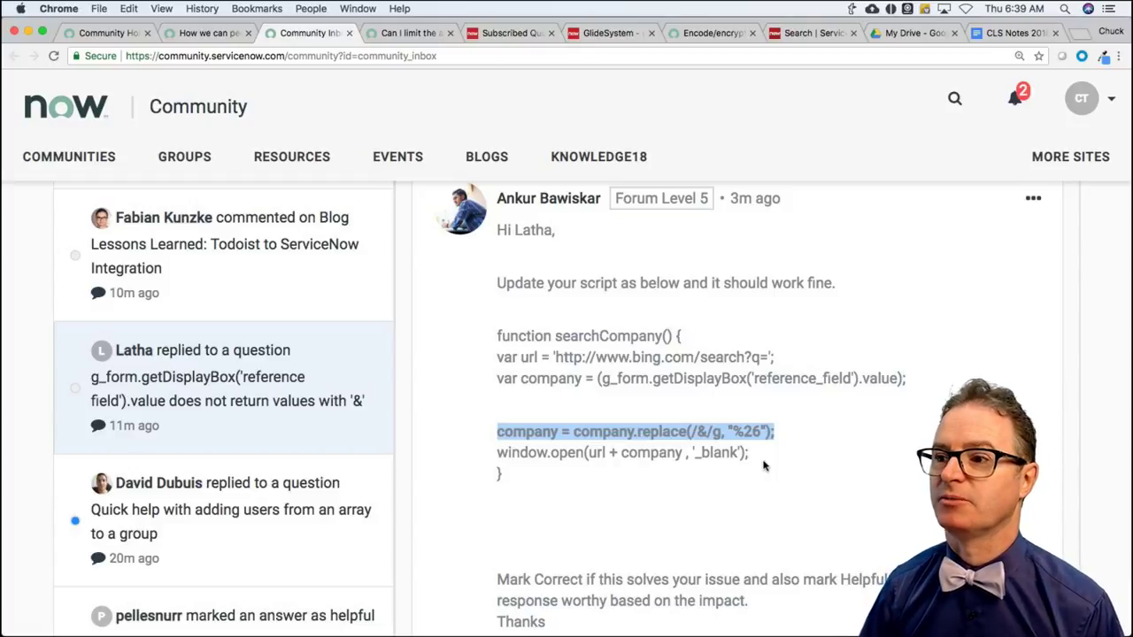
scroll(765, 466, "down", 2)
Open the notification about adding users from an array to a group and review the replies and the accepted answer's encoded query.
left_click(261, 509)
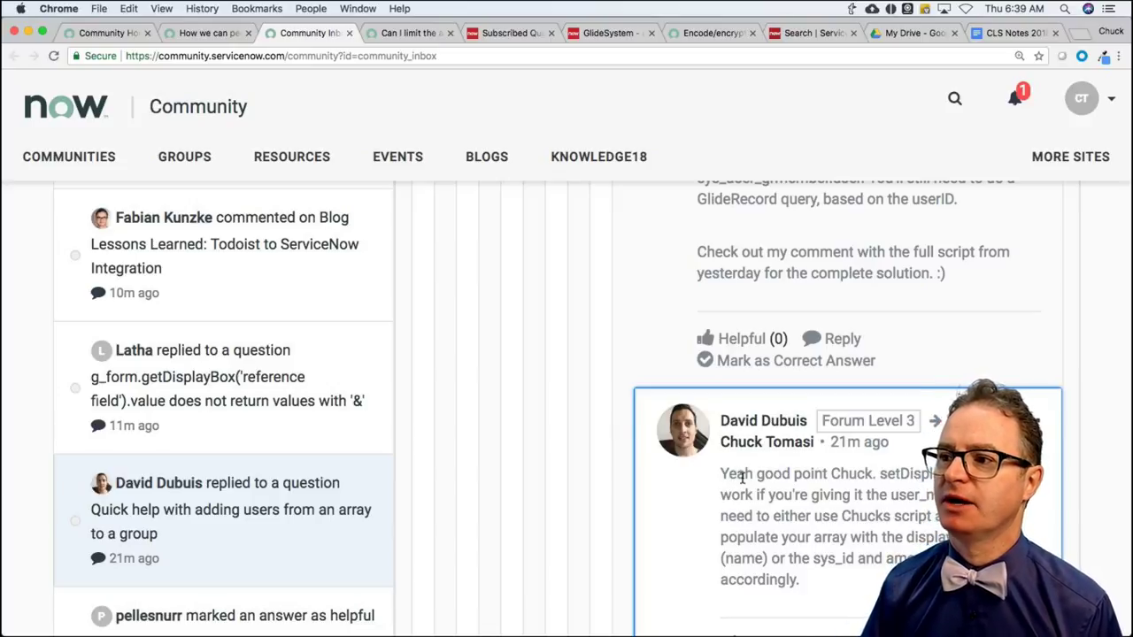
scroll(742, 481, "down", 1)
scroll(742, 482, "down", 1)
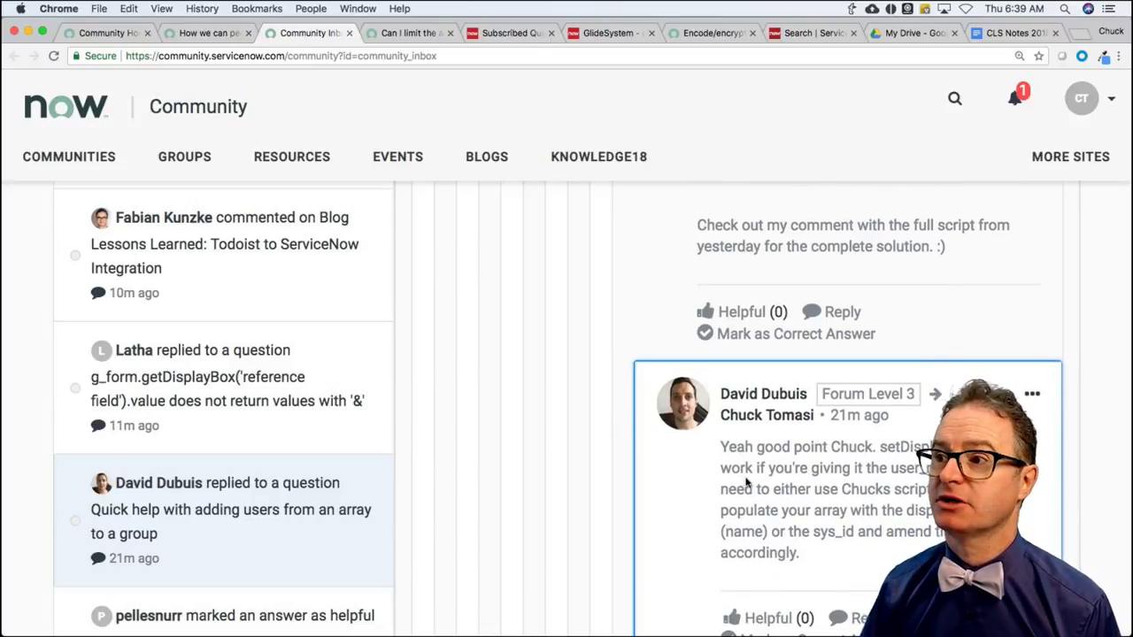
scroll(742, 481, "up", 10)
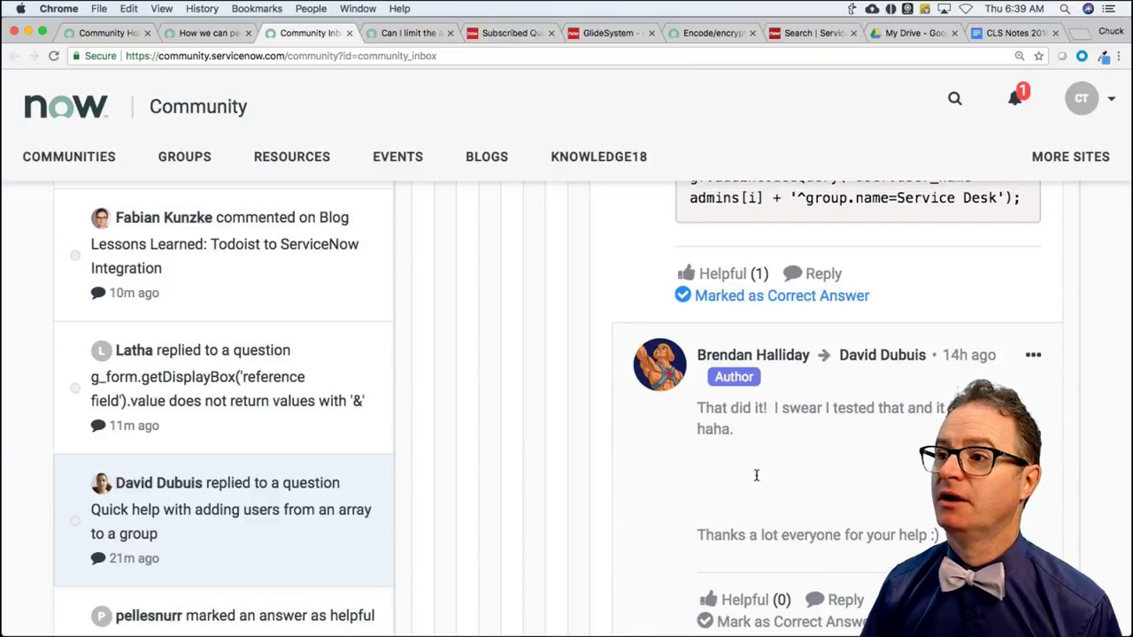
scroll(751, 469, "up", 3)
left_click_drag(696, 299, 1022, 320)
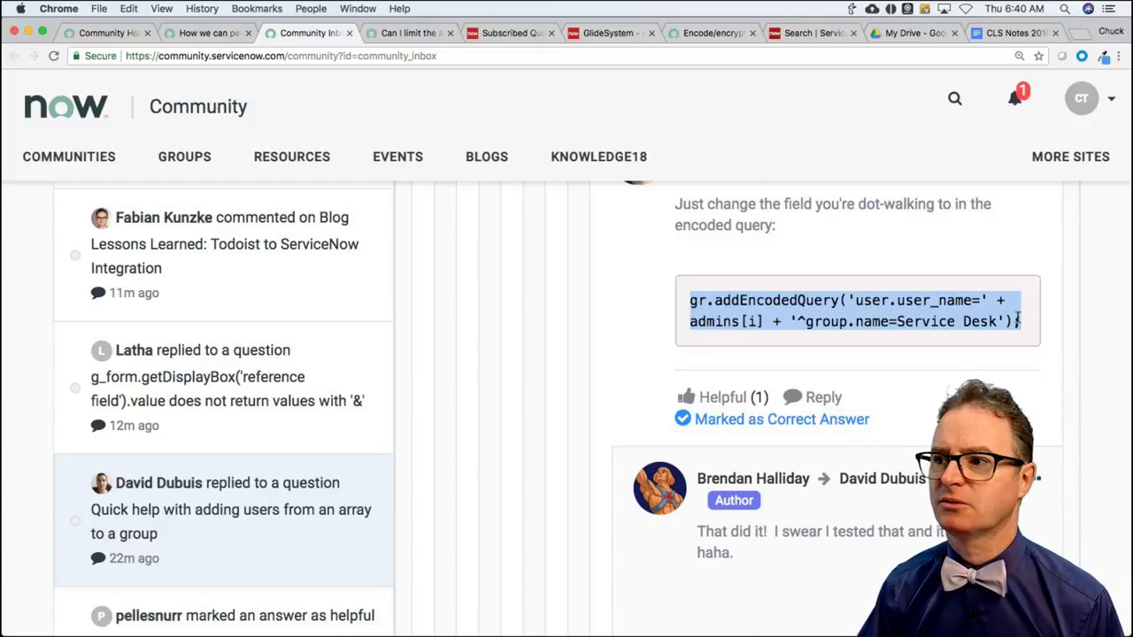
scroll(449, 413, "up", 2)
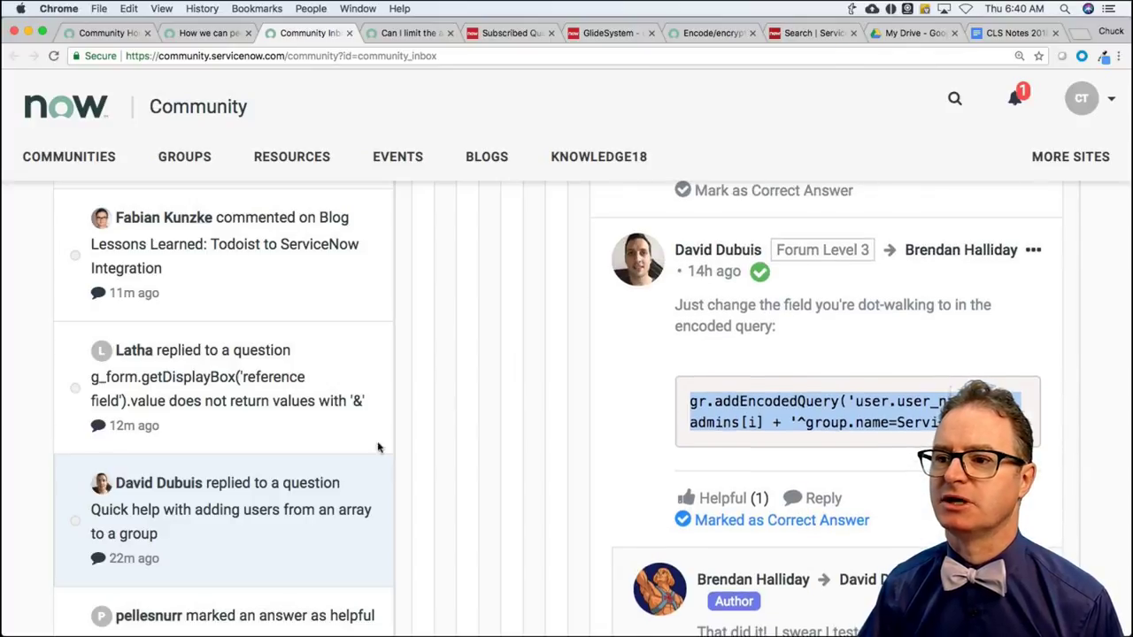
Refresh the Community Inbox and look through its notifications, loading older entries beyond the first batch.
scroll(306, 475, "down", 3)
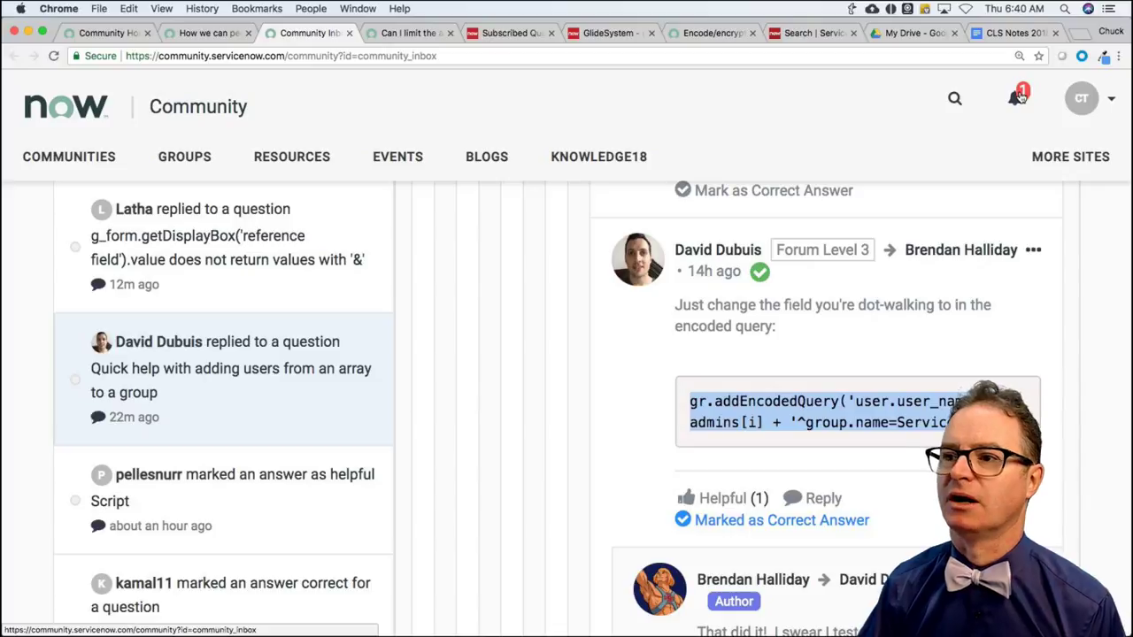
scroll(283, 373, "up", 3)
scroll(283, 373, "up", 3)
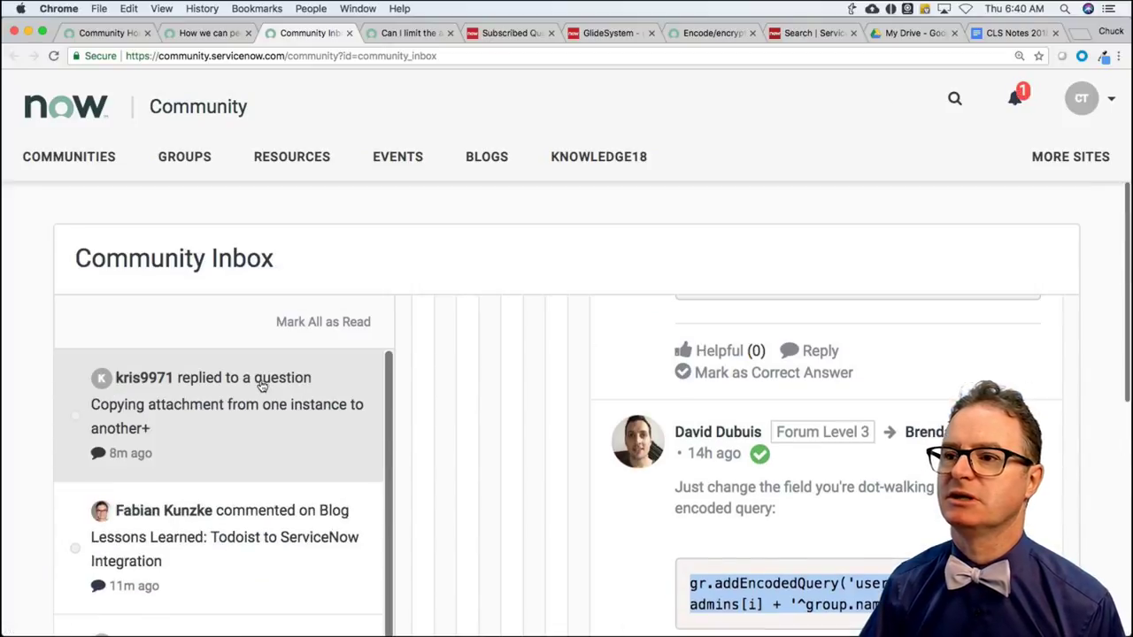
key("super+r")
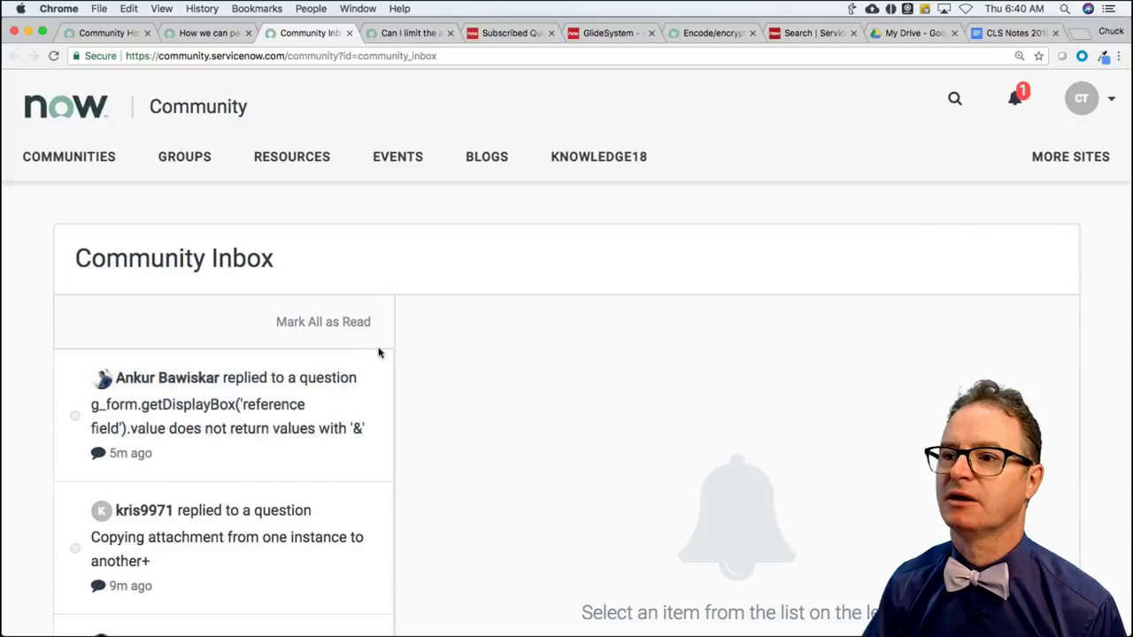
scroll(270, 412, "down", 1)
scroll(270, 413, "down", 10)
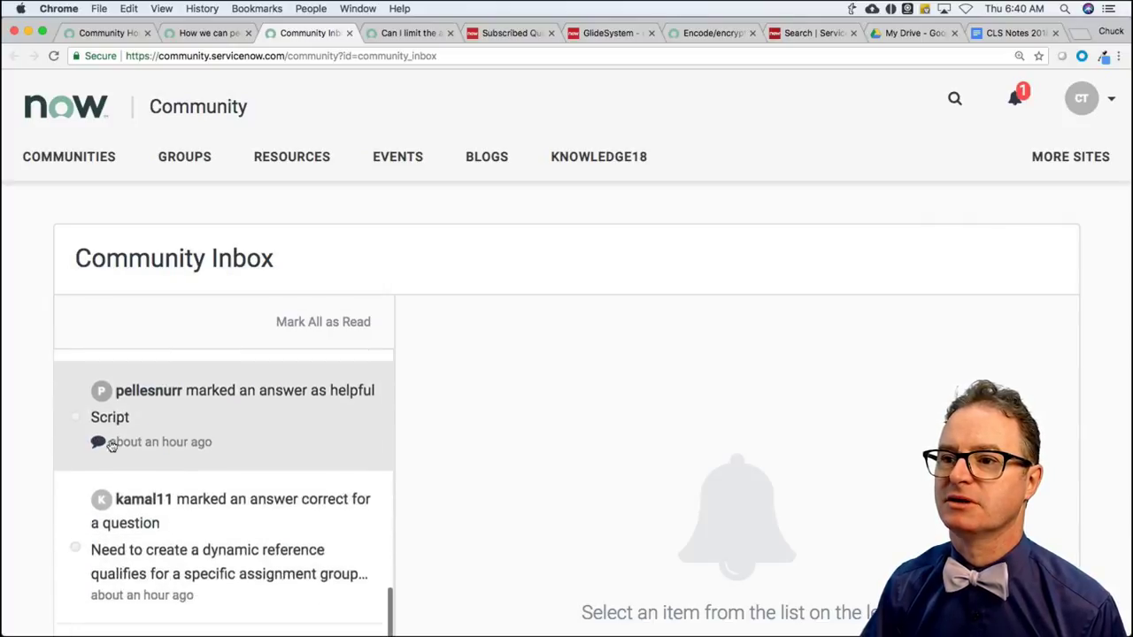
scroll(208, 434, "down", 15)
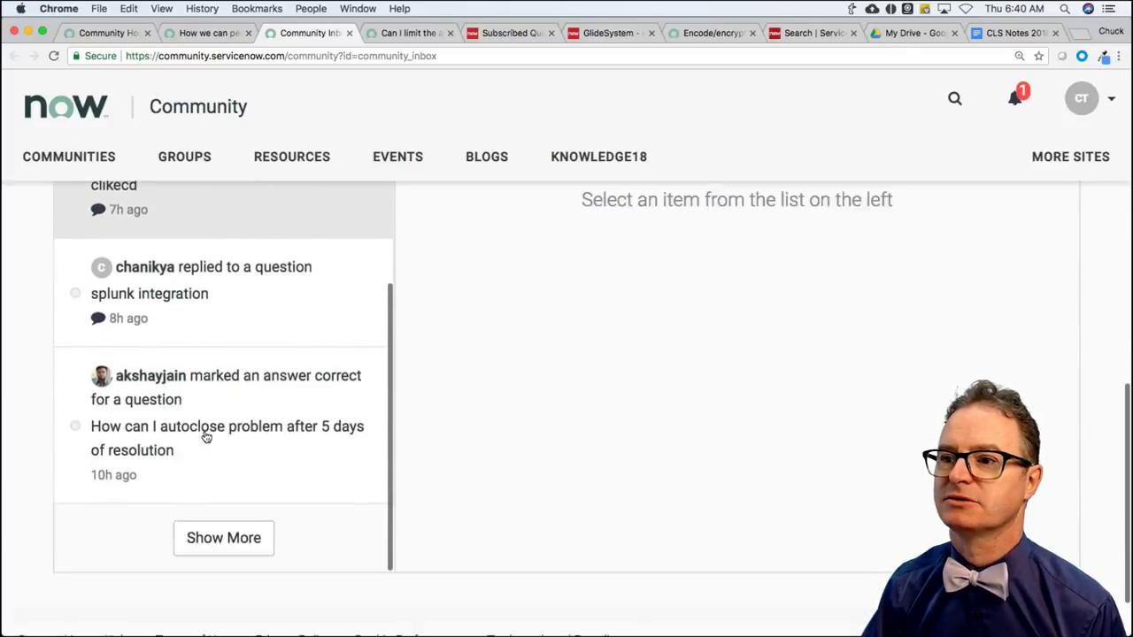
left_click(223, 472)
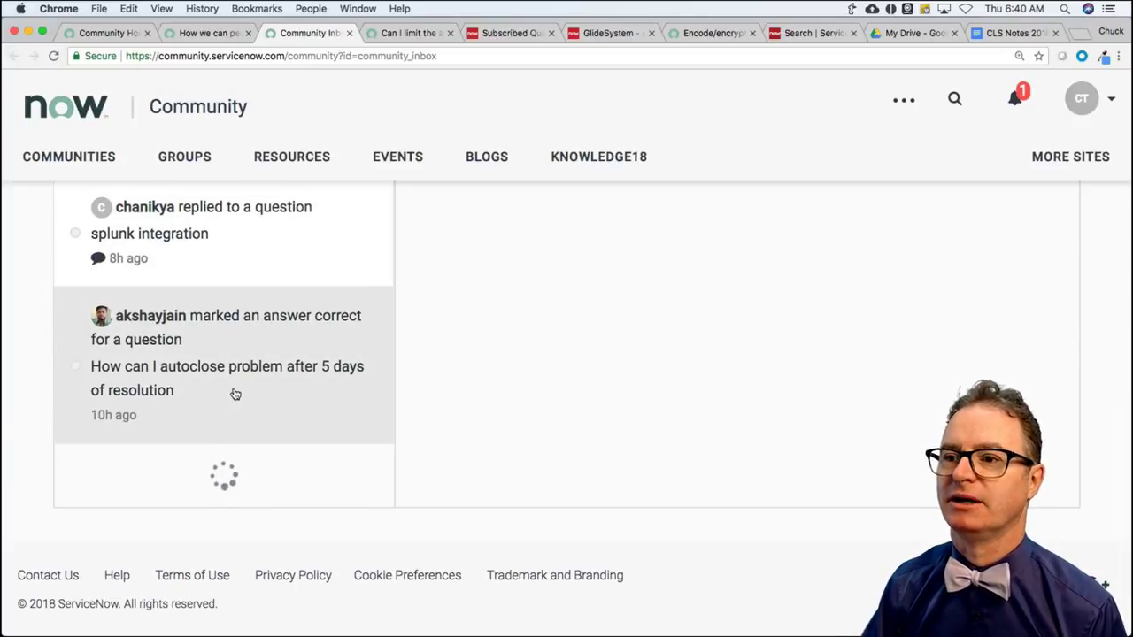
scroll(246, 393, "down", 8)
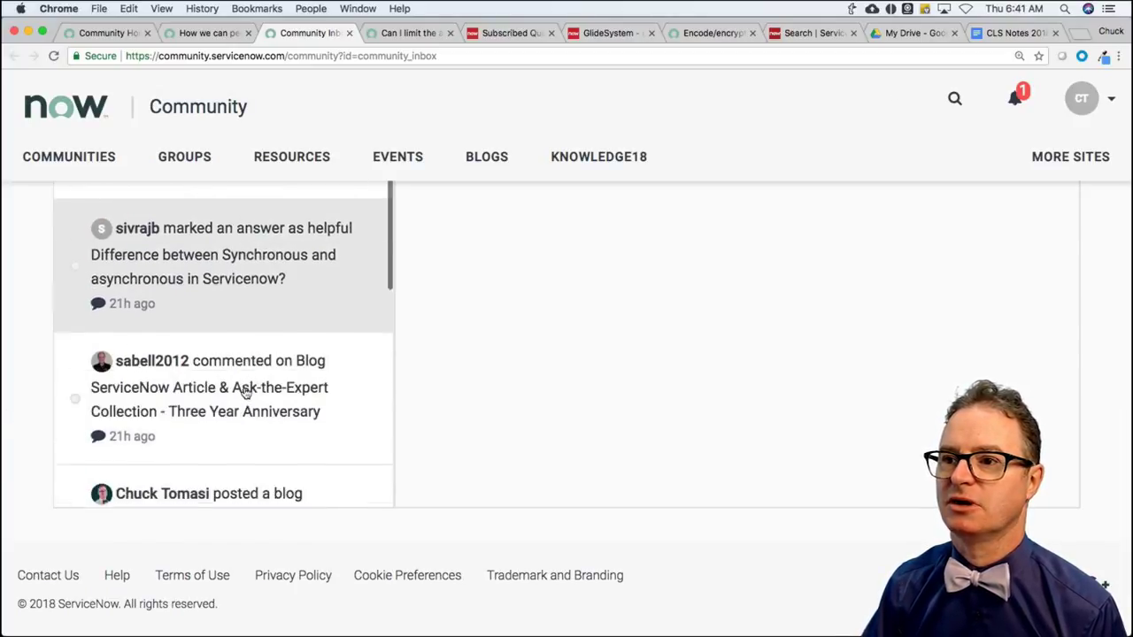
scroll(246, 393, "down", 10)
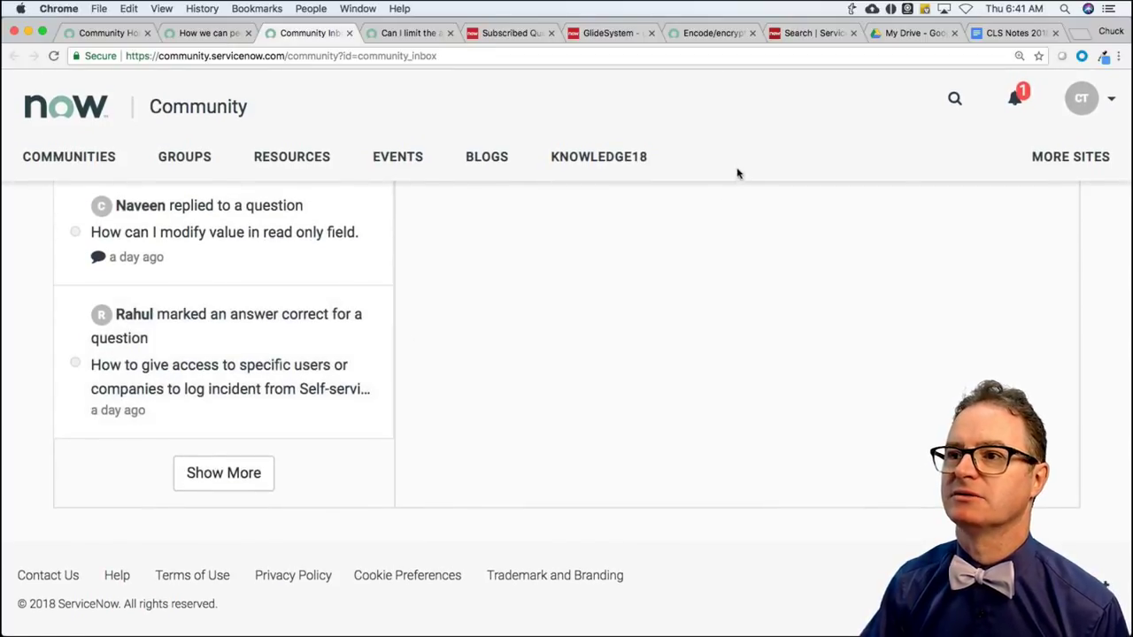
Check the unreplied questions, then highlight the "Sysverb_ names in UI actions" topic and its example in the CLS Notes 2018-08-23 document.
left_click(101, 34)
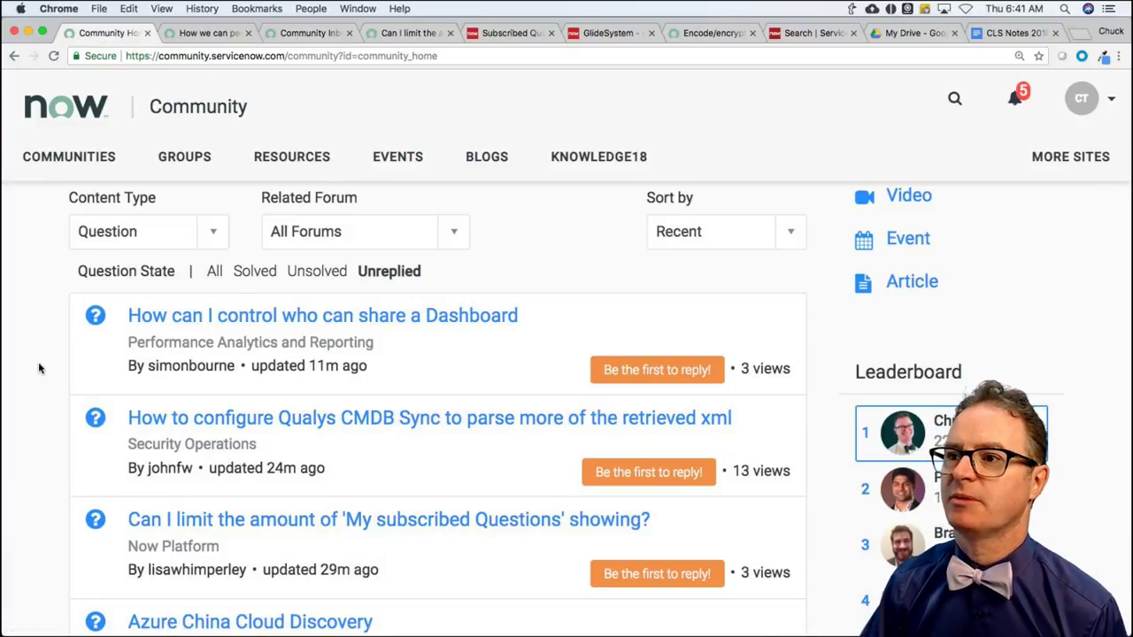
left_click(1009, 32)
scroll(397, 404, "up", 2)
scroll(397, 404, "down", 3)
left_click_drag(226, 420, 775, 455)
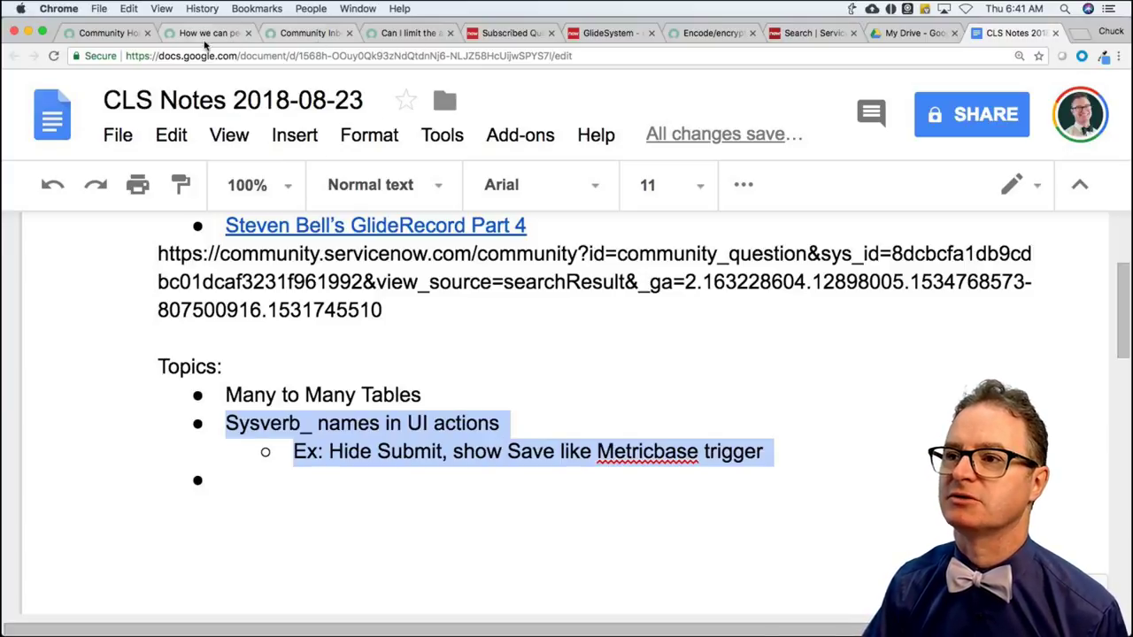
Switch to the ServiceNow developer instance, filter the navigator for "metric", and briefly open the MetricBase triggers in Flow Designer before closing it.
left_click(513, 32)
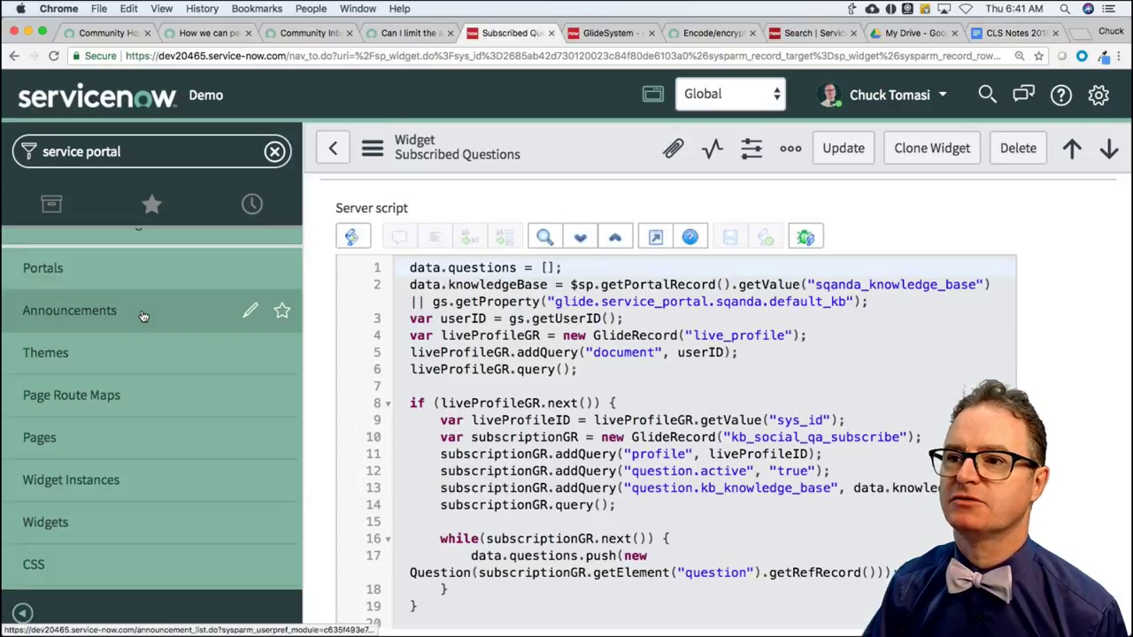
left_click(274, 151)
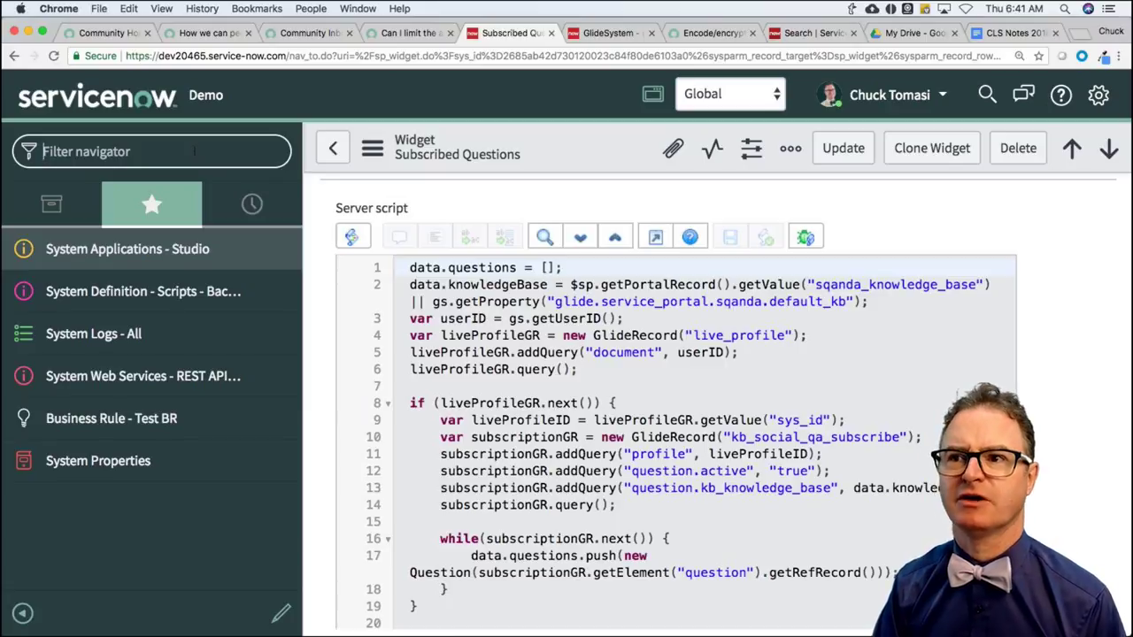
type("metric")
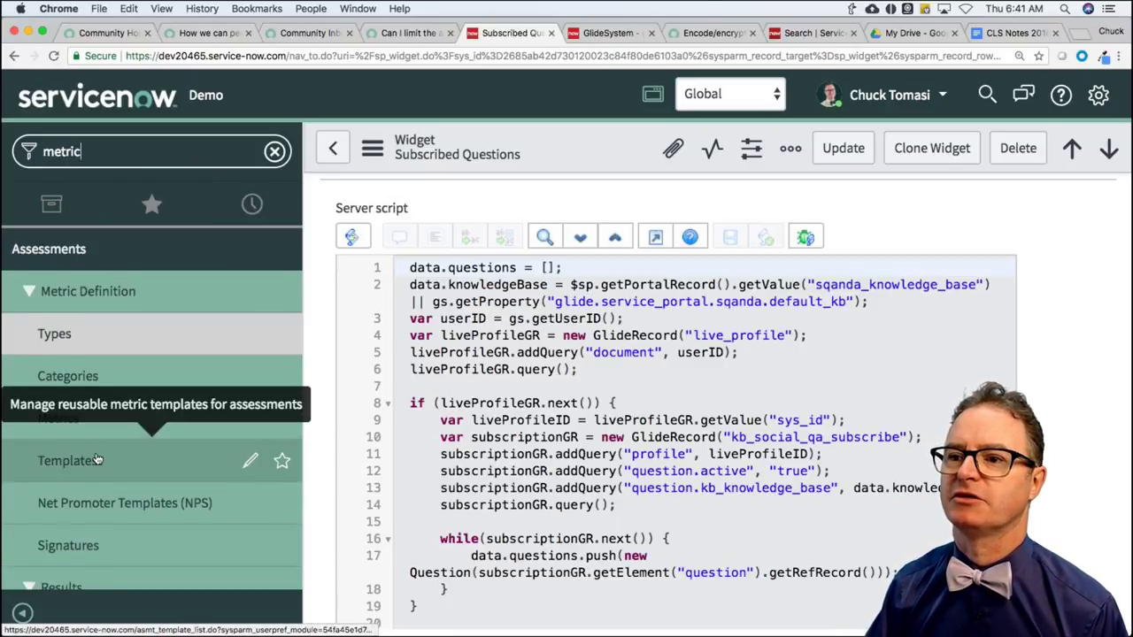
scroll(97, 460, "down", 10)
left_click(58, 435)
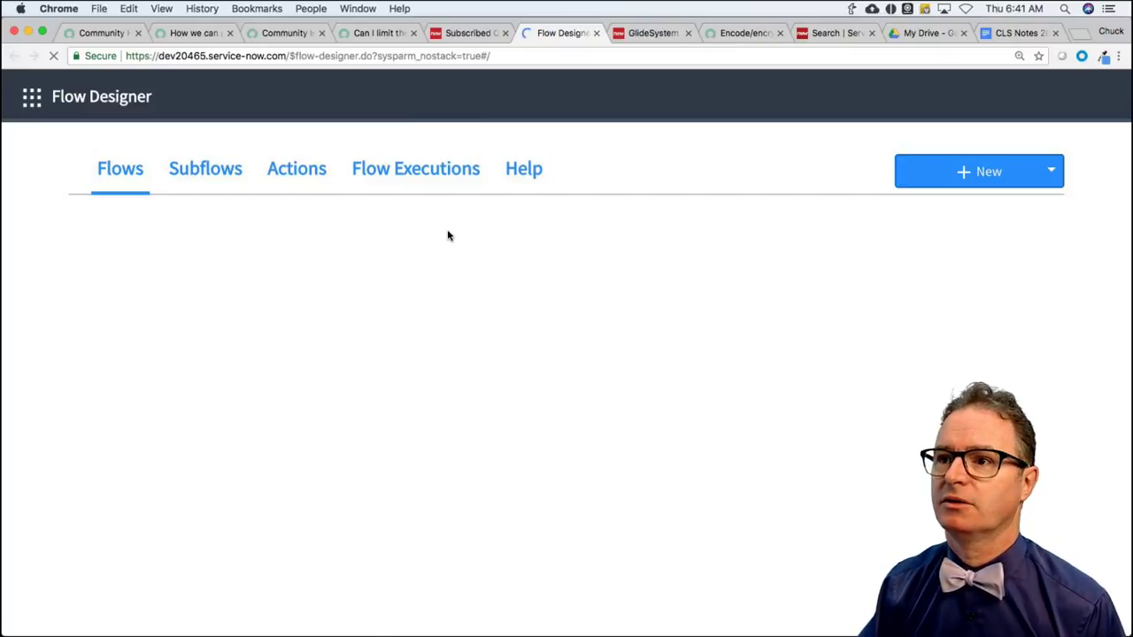
left_click(596, 33)
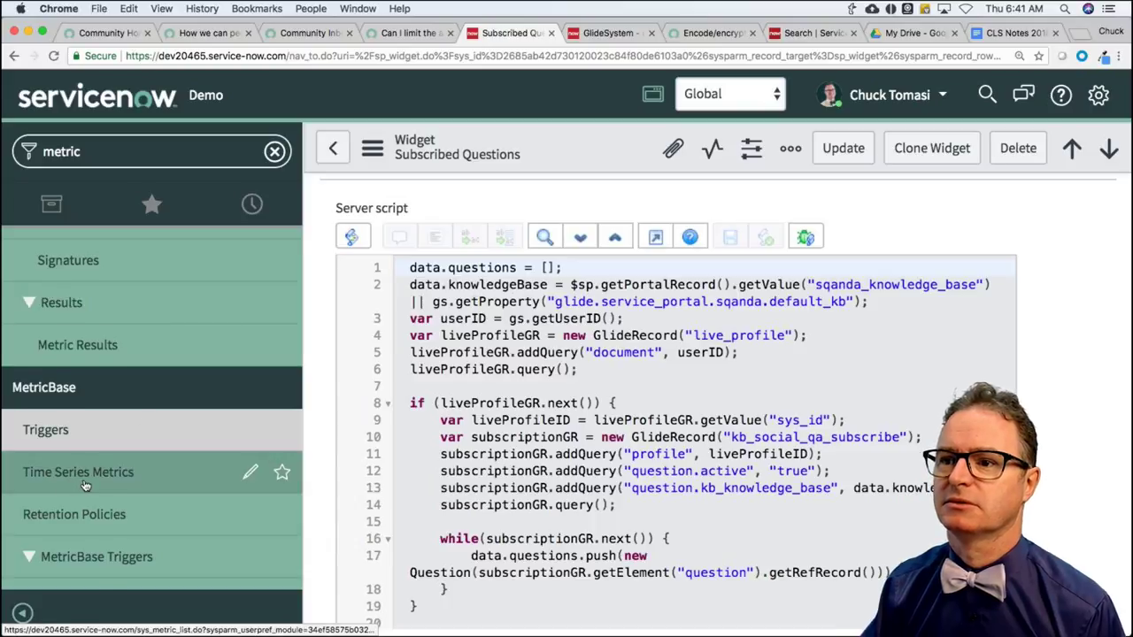
Start a new Band Trigger record from the MetricBase trigger definitions and look over its form.
scroll(84, 487, "down", 3)
left_click(89, 513)
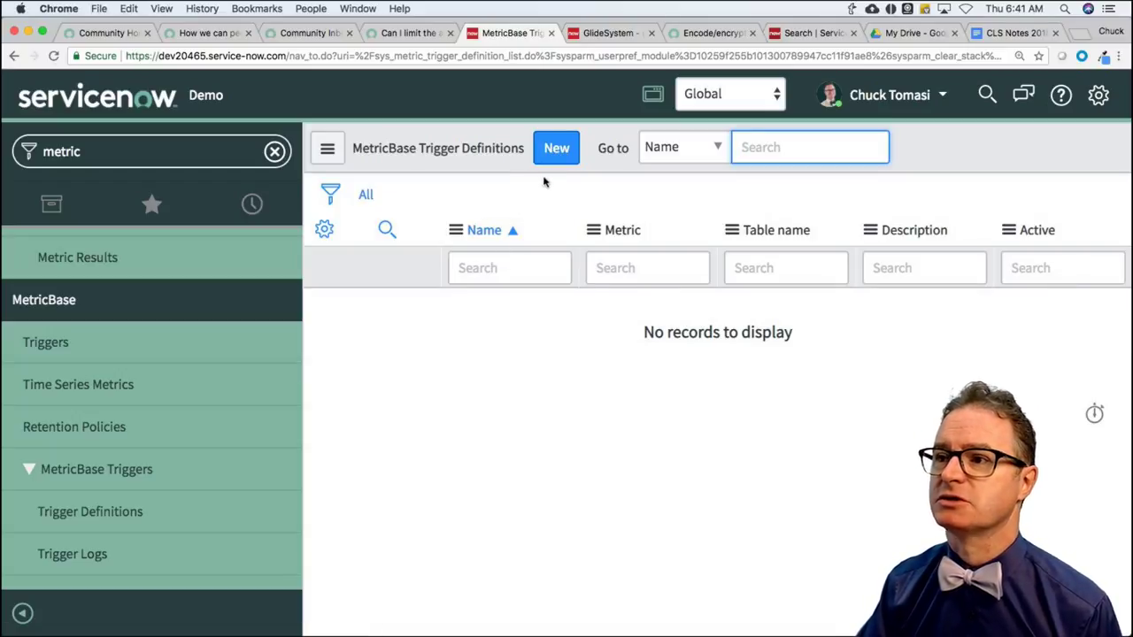
left_click(556, 150)
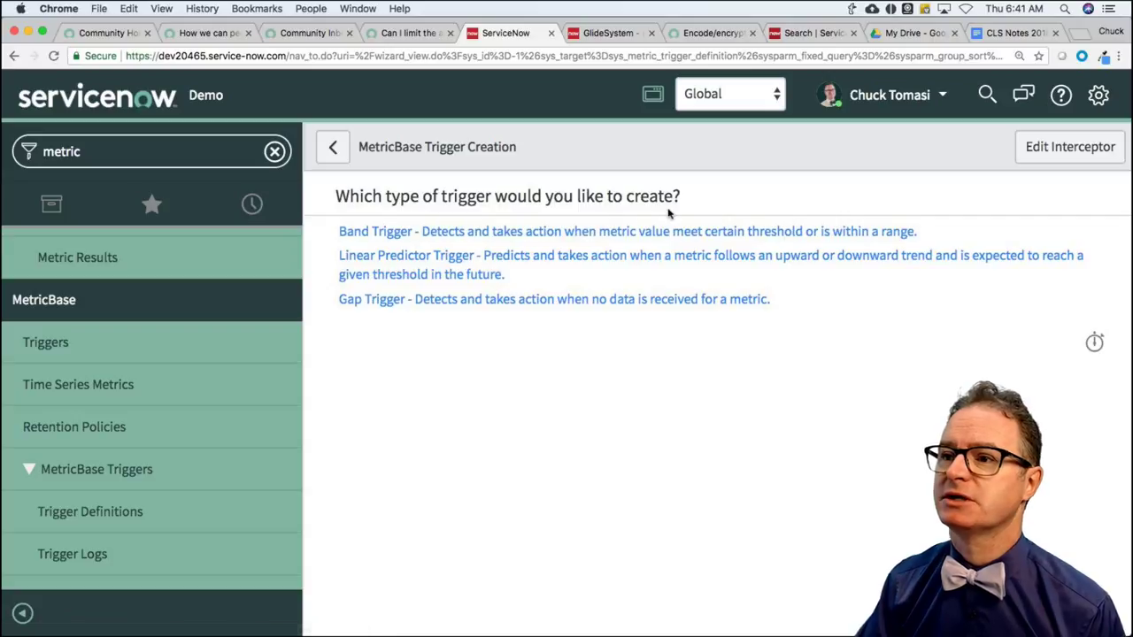
left_click(412, 233)
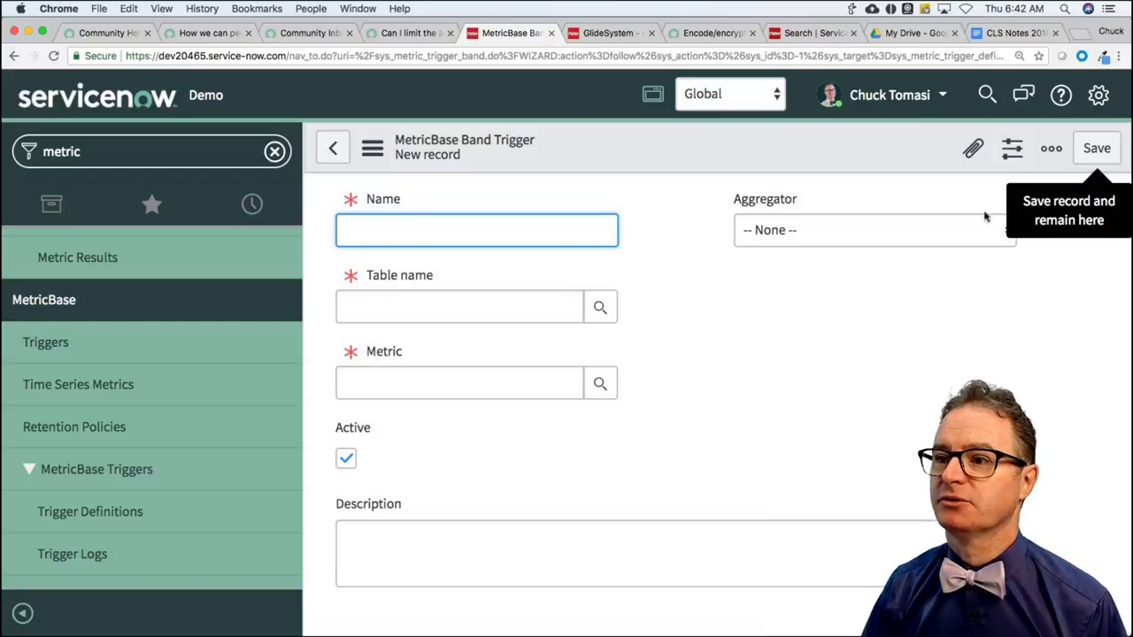
scroll(763, 361, "down", 2)
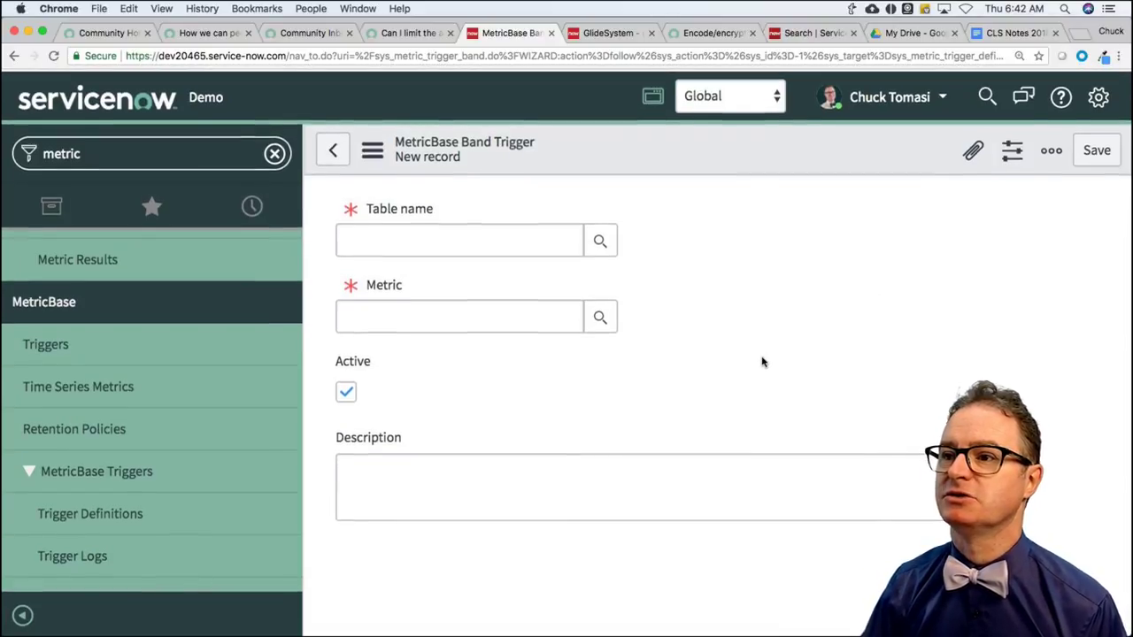
scroll(761, 360, "up", 2)
Name the new band trigger "Dummy" and open its table name lookup, then dismiss the lookup without choosing a table.
left_click(409, 232)
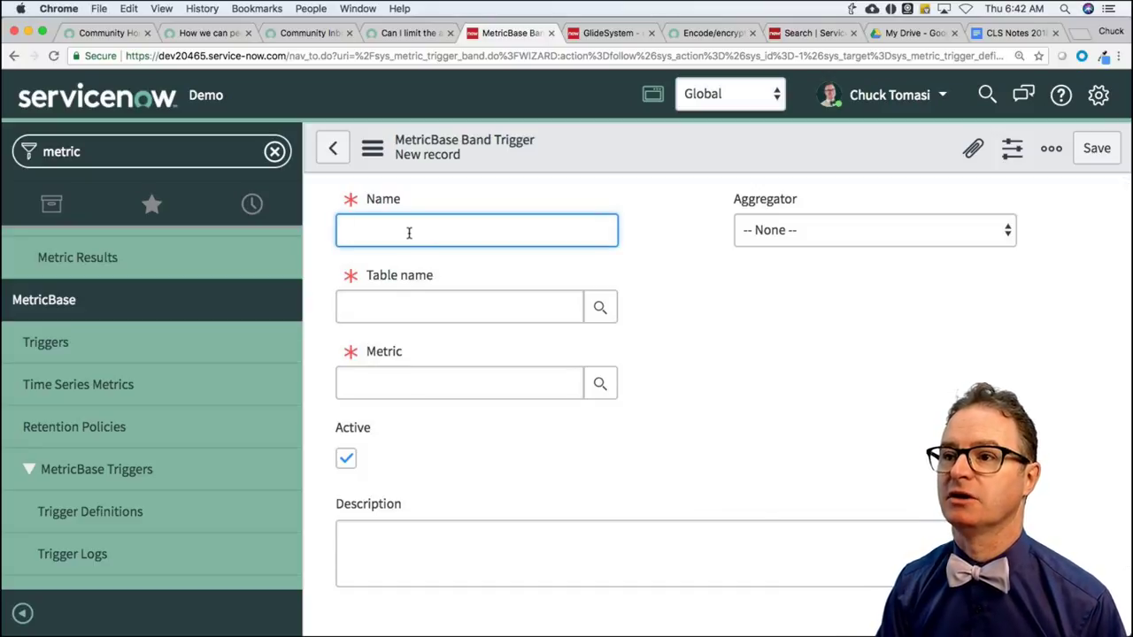
type("Dummy")
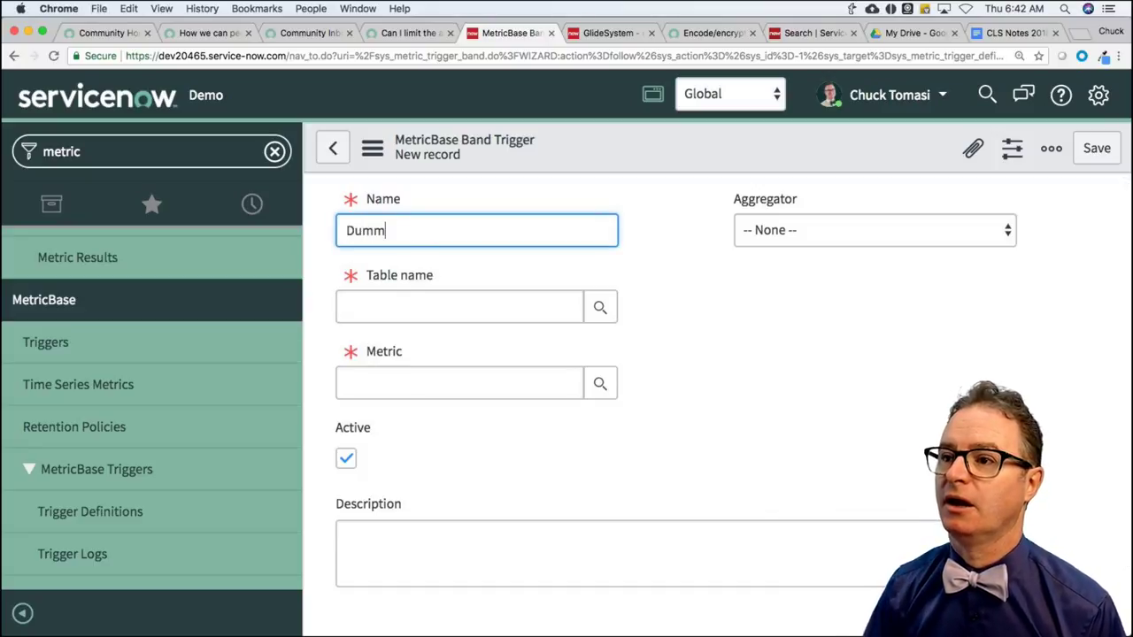
left_click(600, 307)
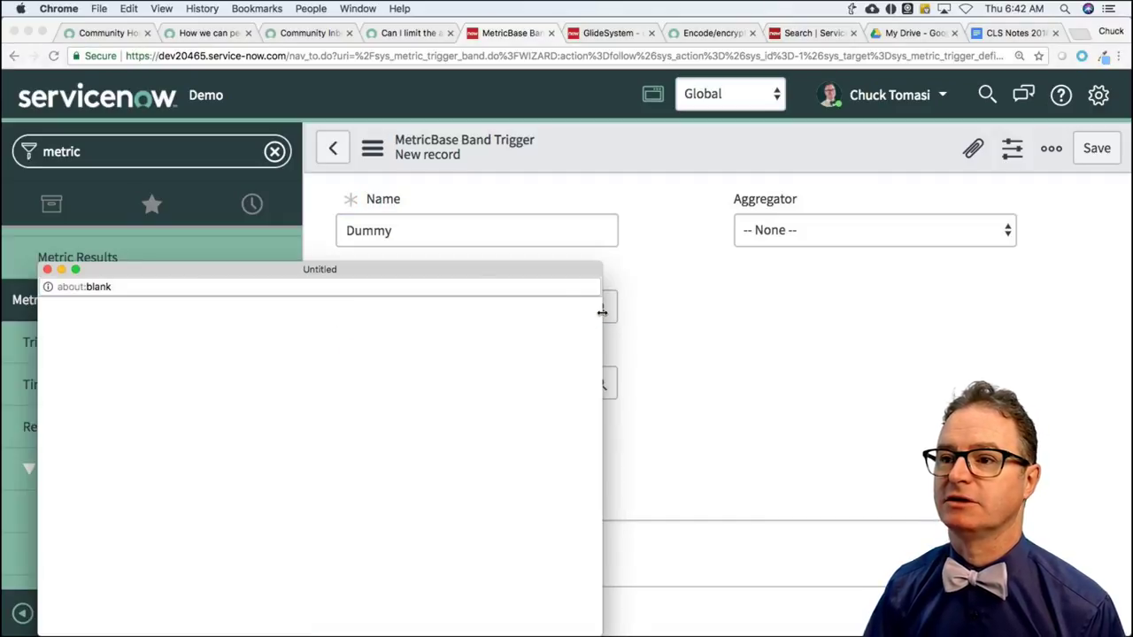
left_click(47, 269)
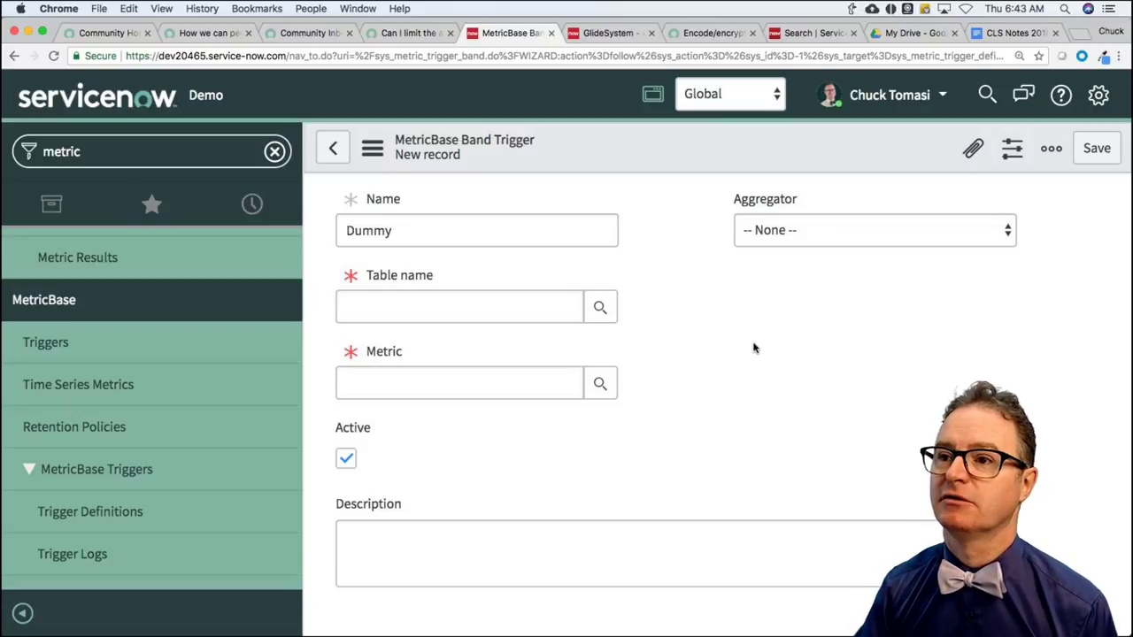
Replace the navigator's "metric" filter with "incident" to find the incident modules.
scroll(753, 348, "down", 1)
left_click(132, 158)
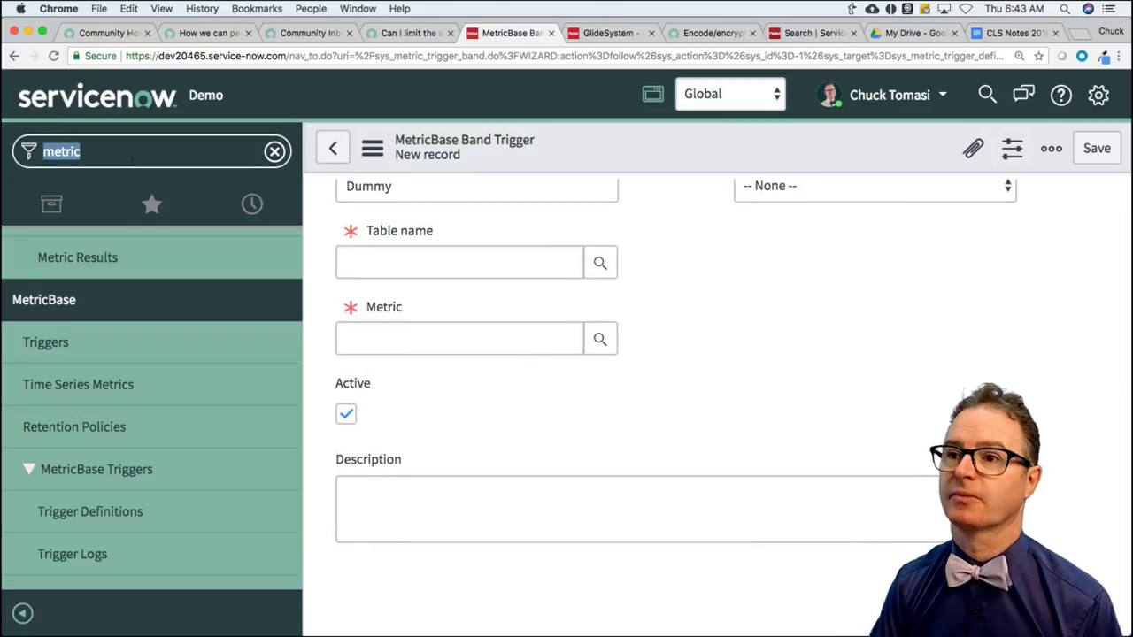
type("incident")
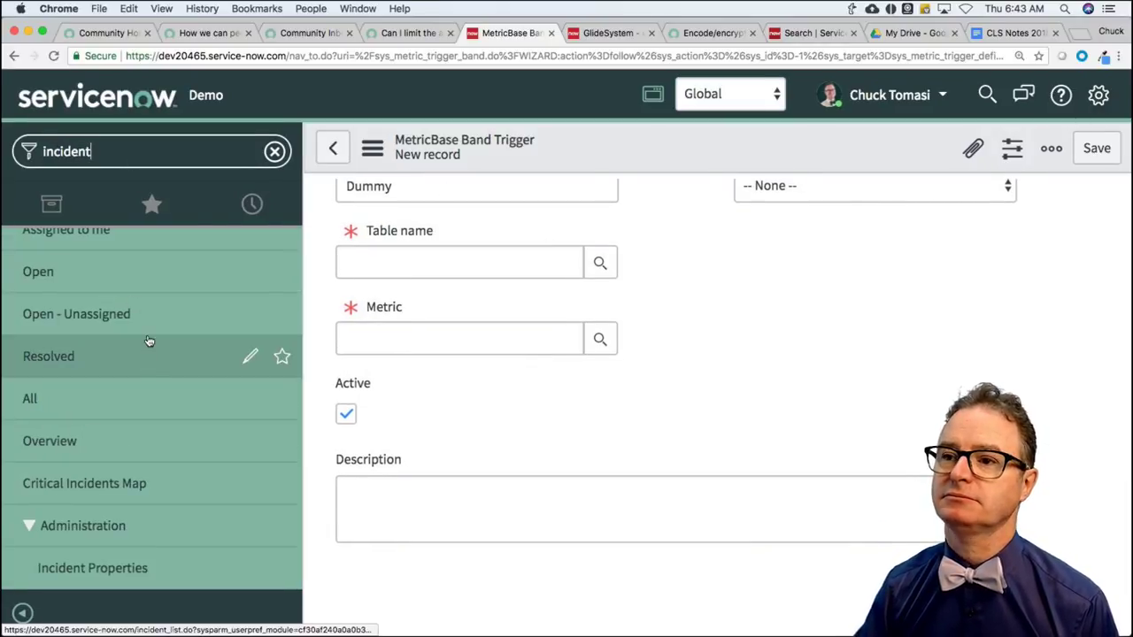
scroll(147, 273, "up", 5)
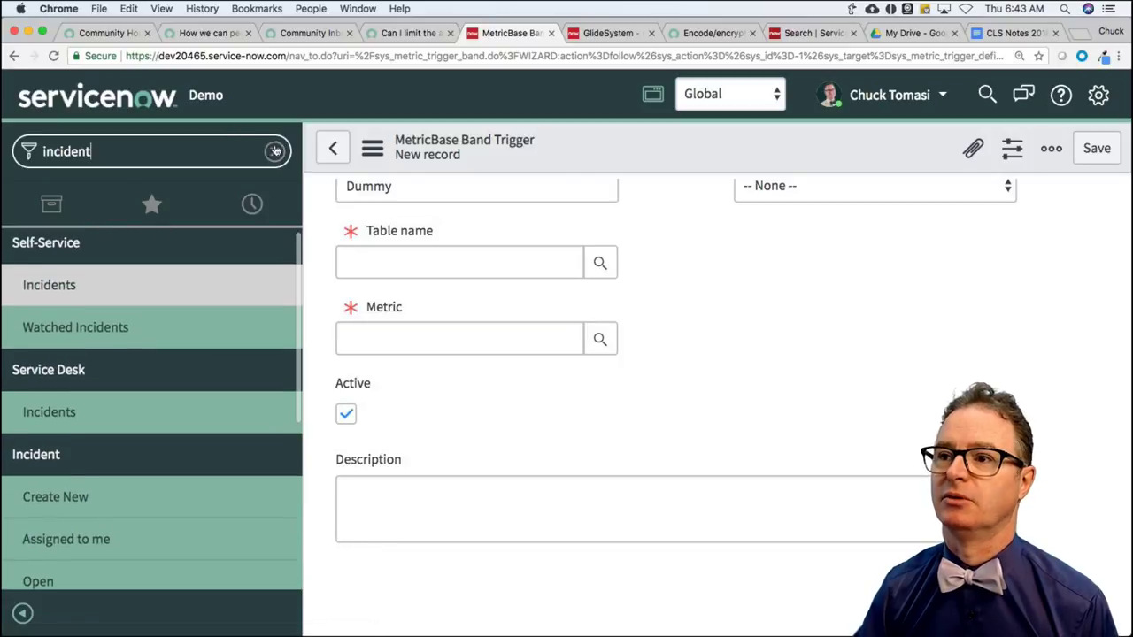
left_click(273, 151)
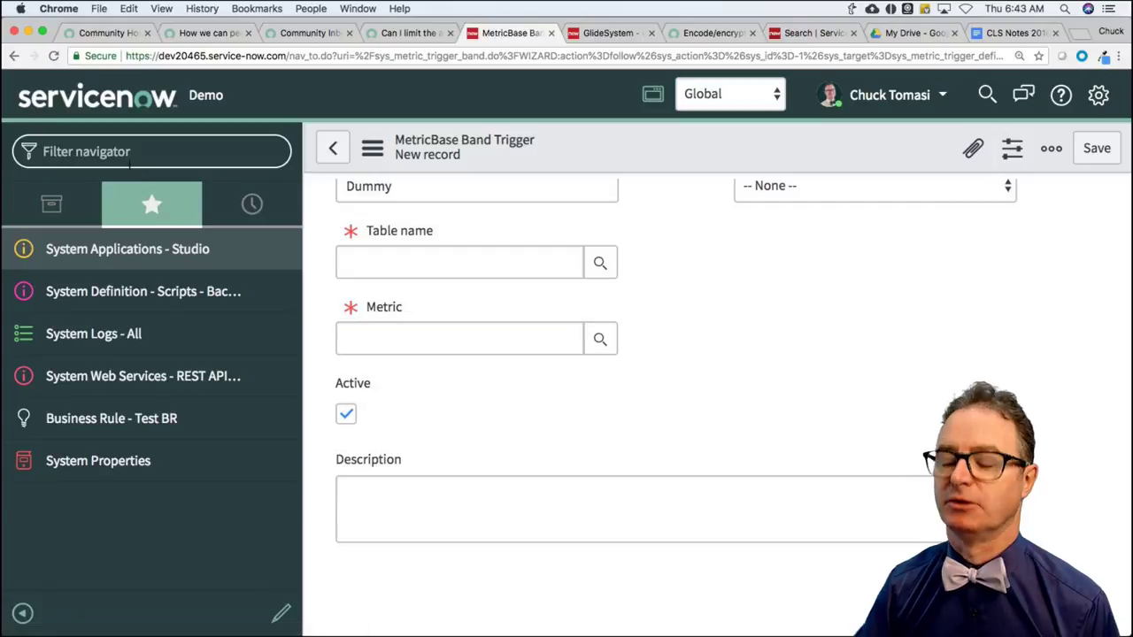
left_click(128, 151)
type("in")
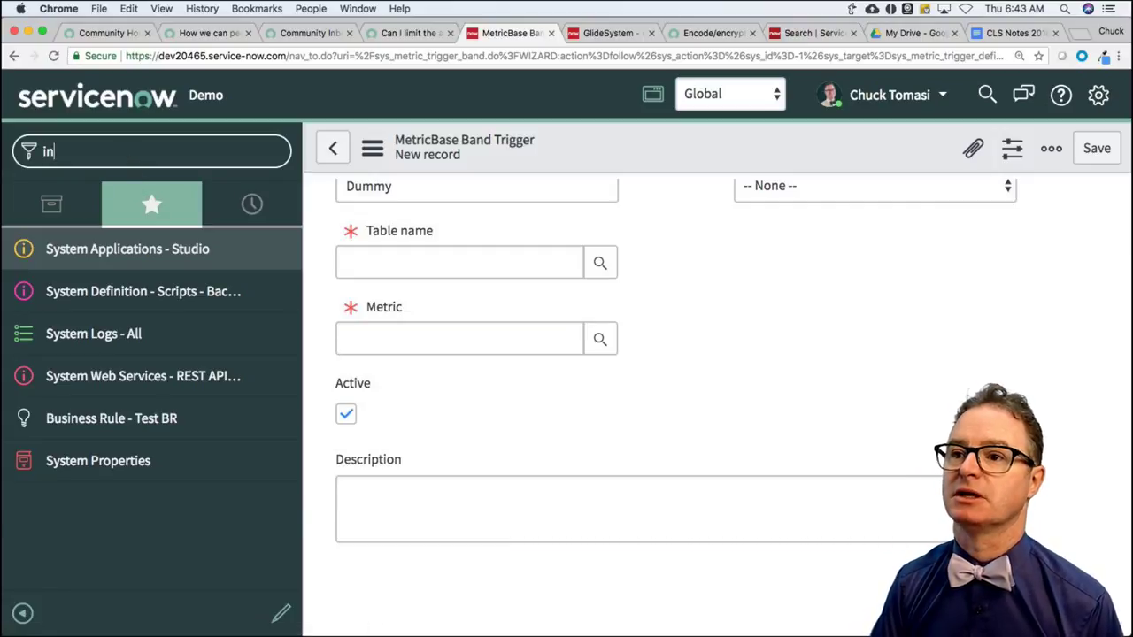
type("cident")
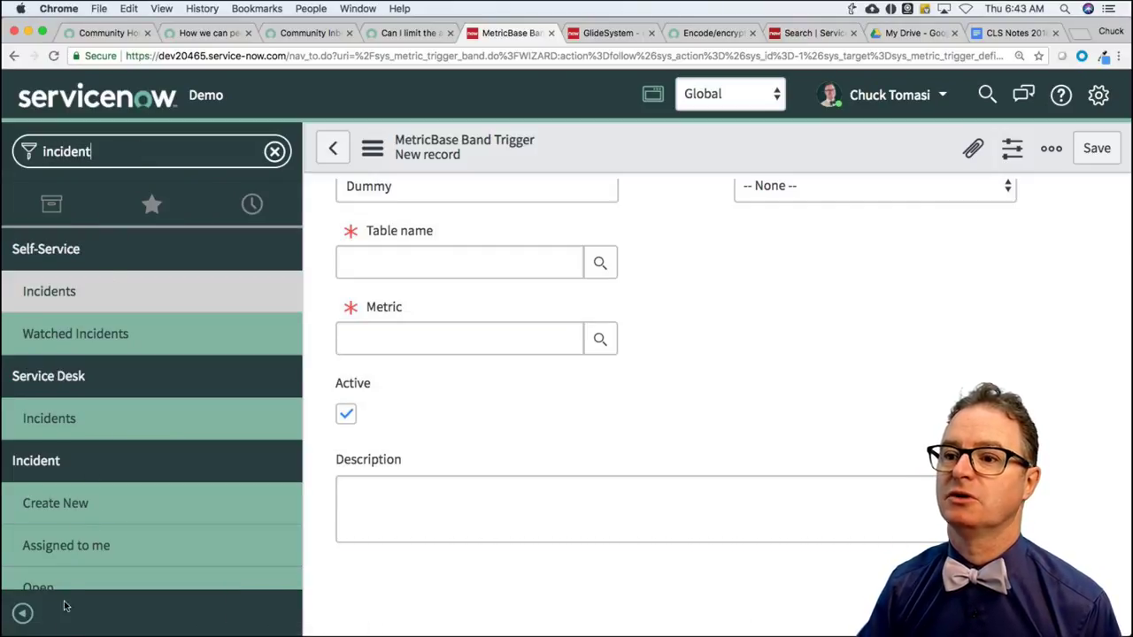
From the open incidents list, start a new incident record and inspect its form down to the form buttons.
left_click(71, 584)
left_click(678, 238)
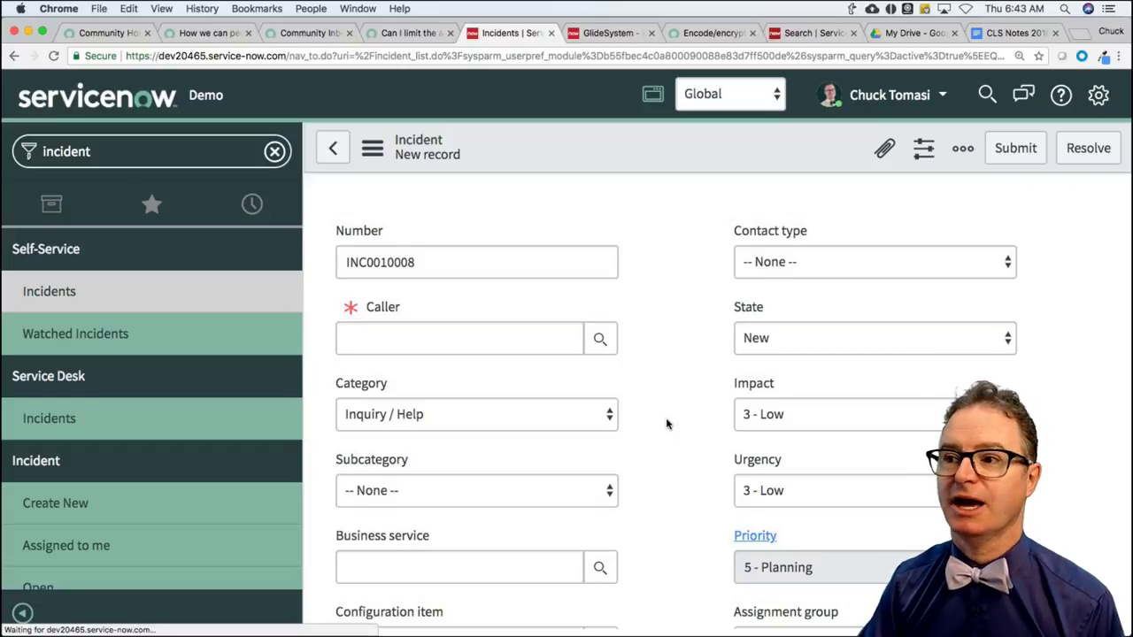
scroll(667, 424, "down", 10)
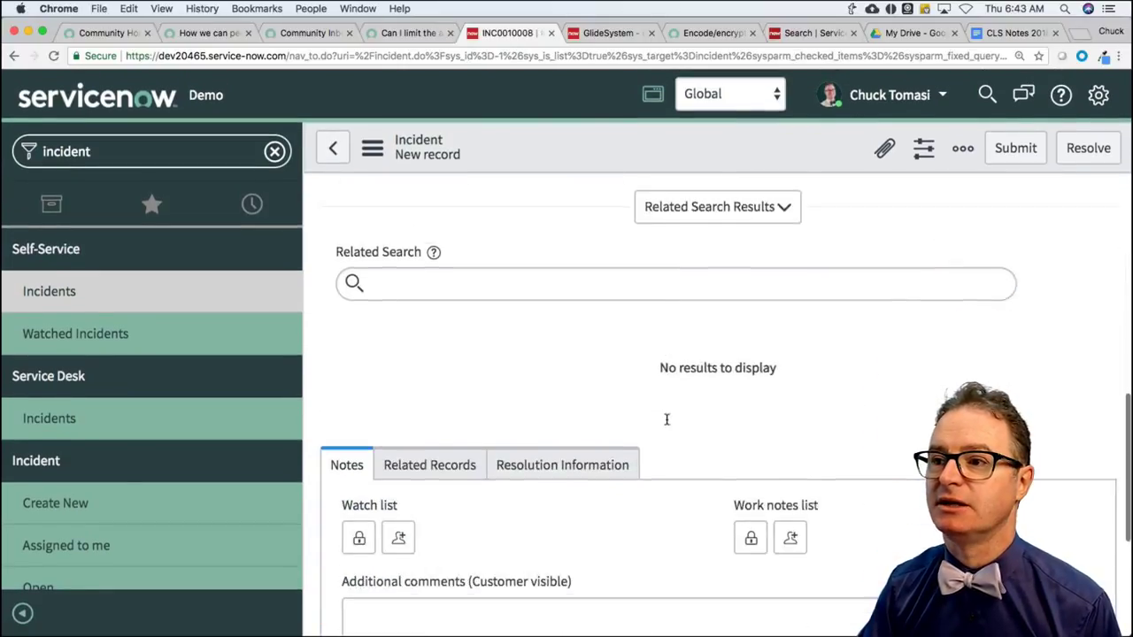
scroll(581, 401, "up", 2)
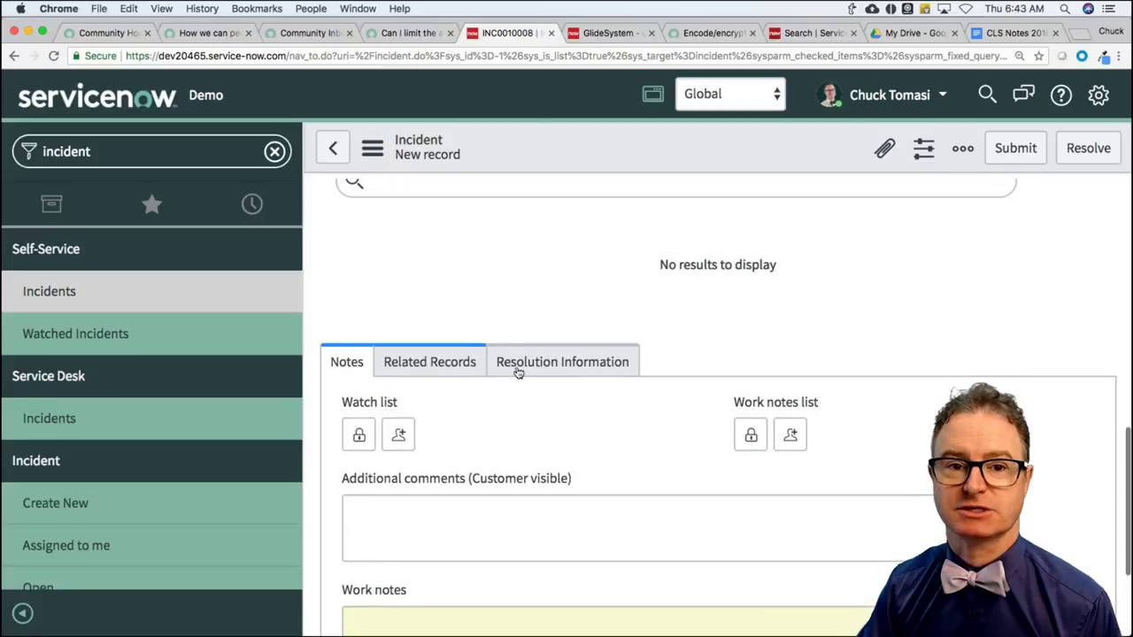
scroll(554, 425, "down", 4)
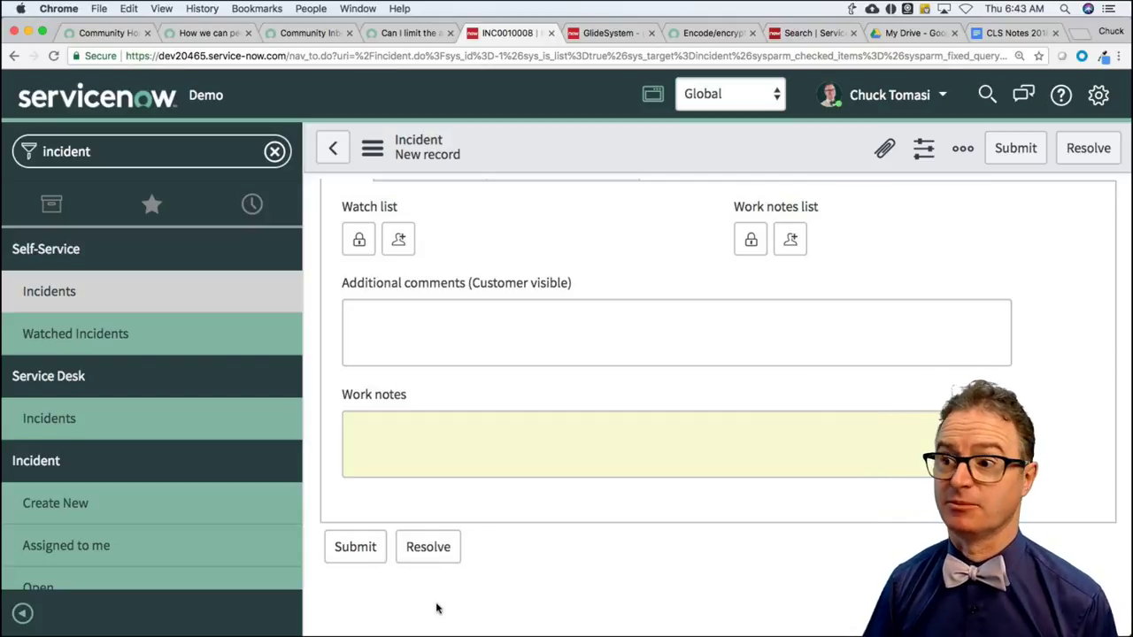
scroll(481, 593, "up", 5)
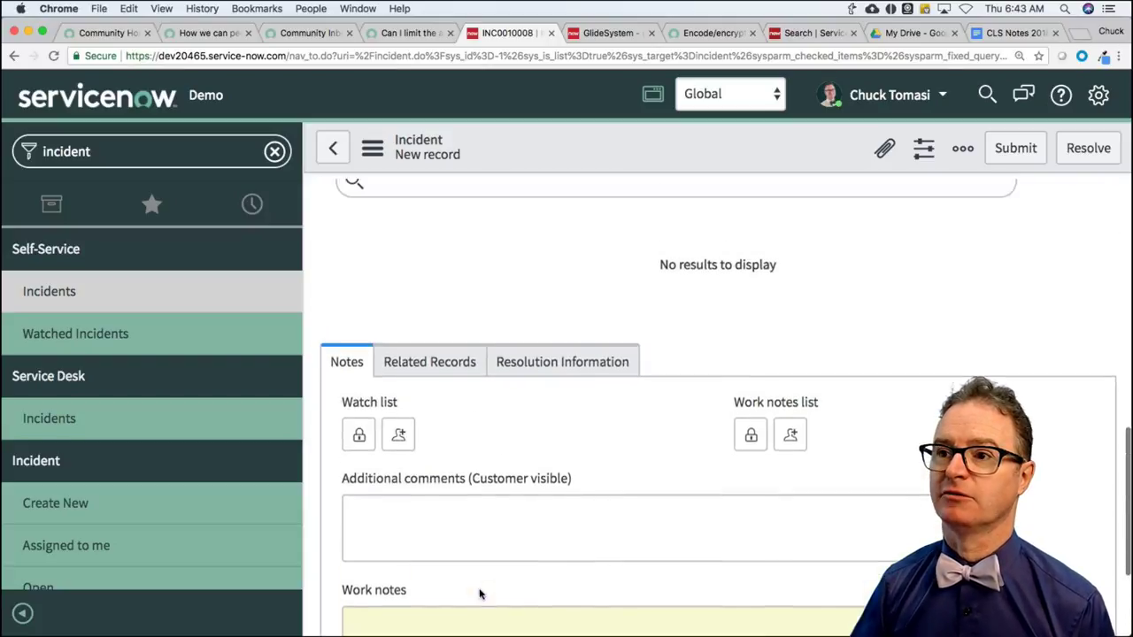
Launch Studio from the navigator favorites and load the CLS application.
left_click(152, 205)
left_click(168, 248)
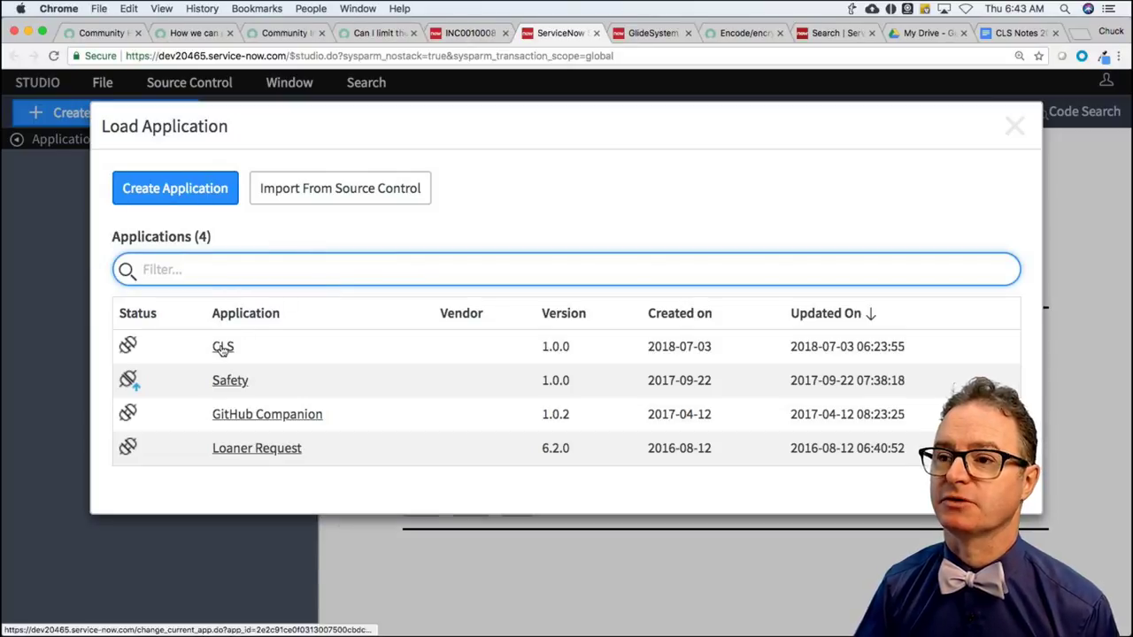
left_click(222, 348)
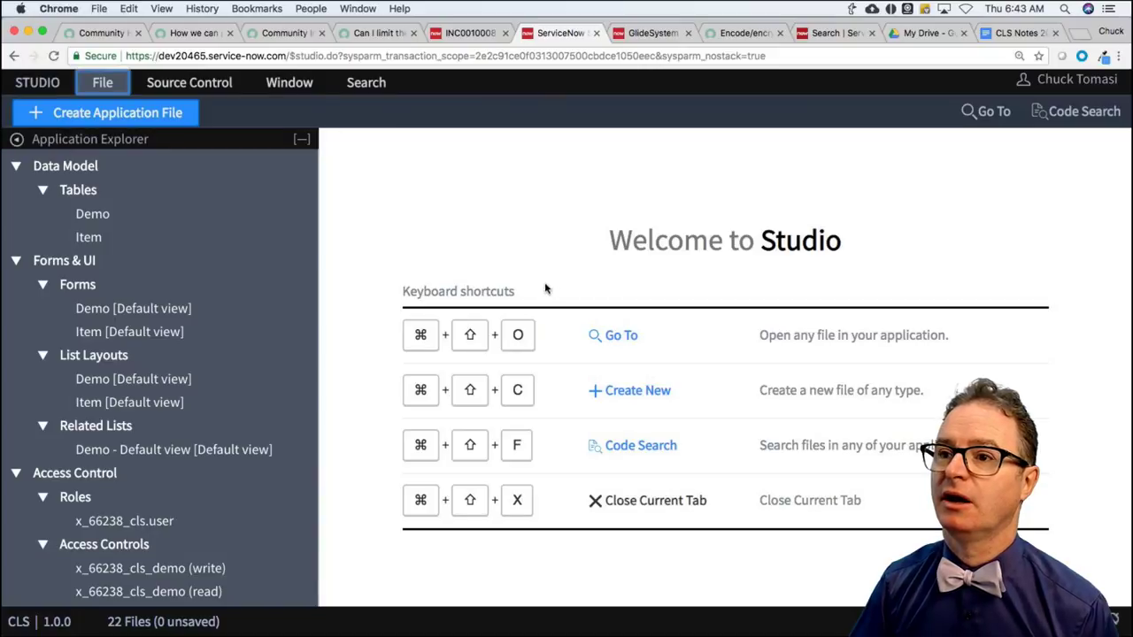
Open the Demo and Item table definitions and examine the dictionary entries of the Item table.
left_click(102, 214)
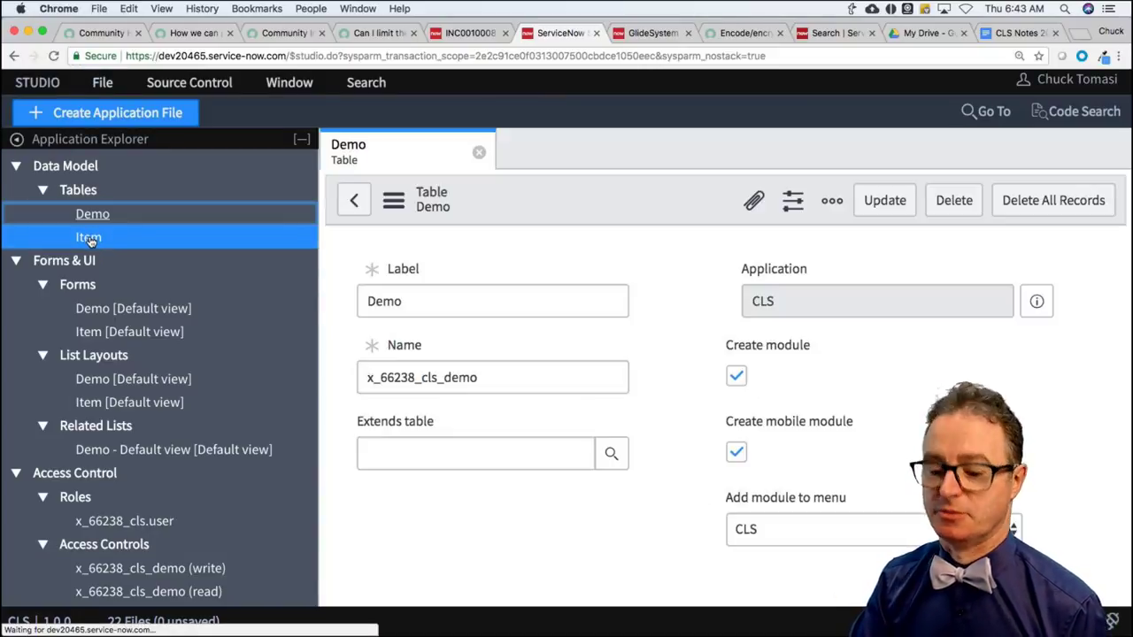
left_click(92, 239)
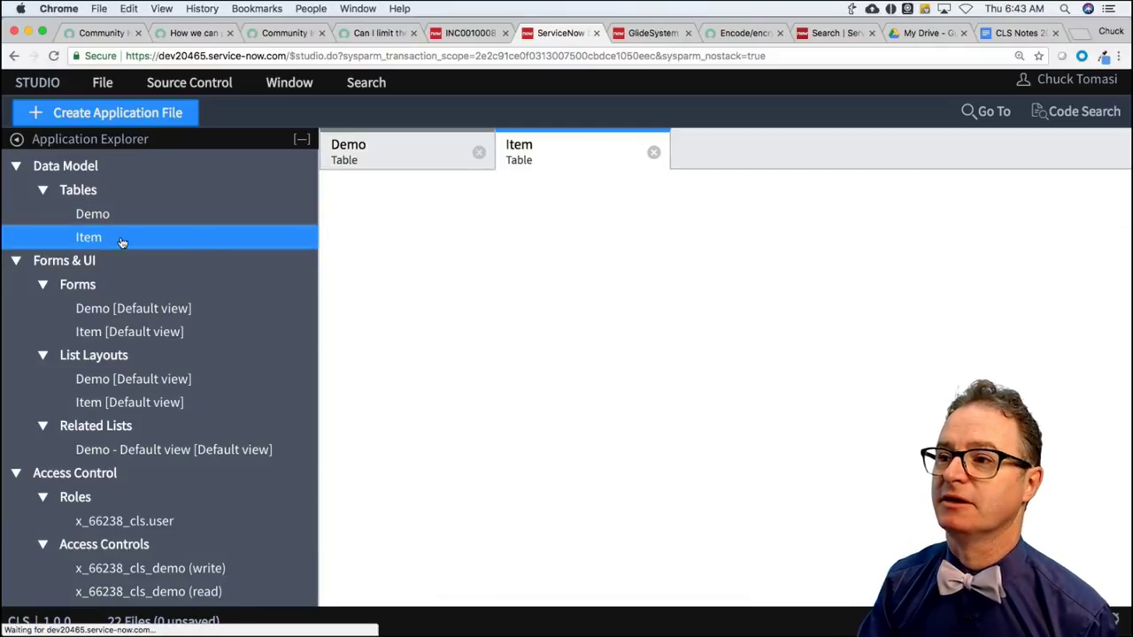
scroll(683, 359, "down", 3)
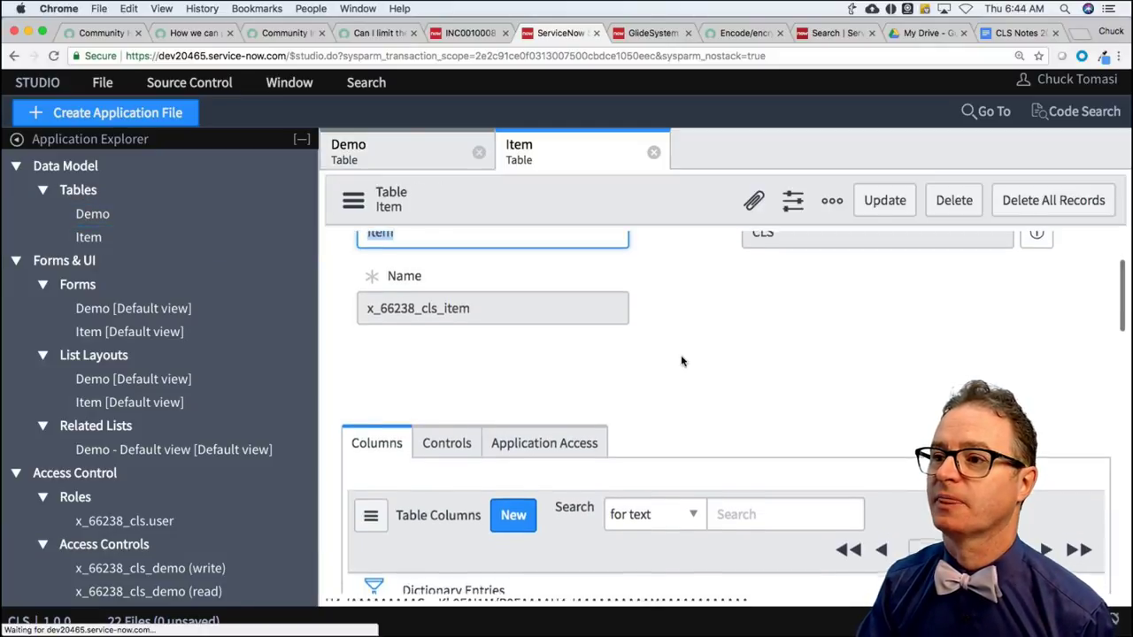
scroll(683, 359, "down", 5)
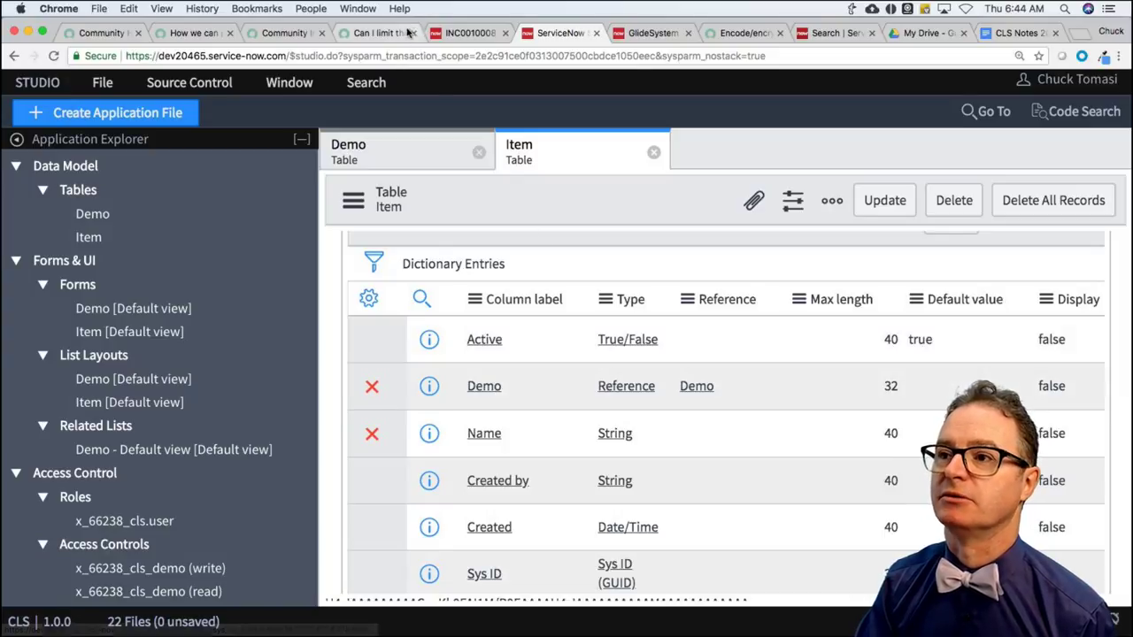
Return to the instance, find the CLS Demo module, inspect its existing record, and bring up a new Demo record form for comparison.
left_click(465, 32)
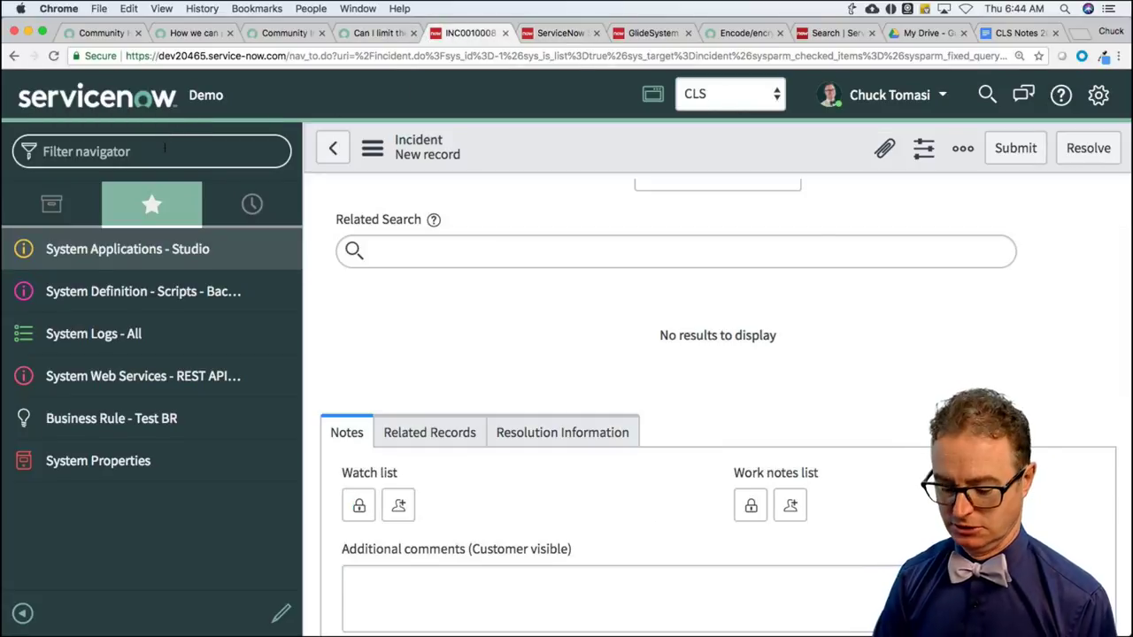
type("demo")
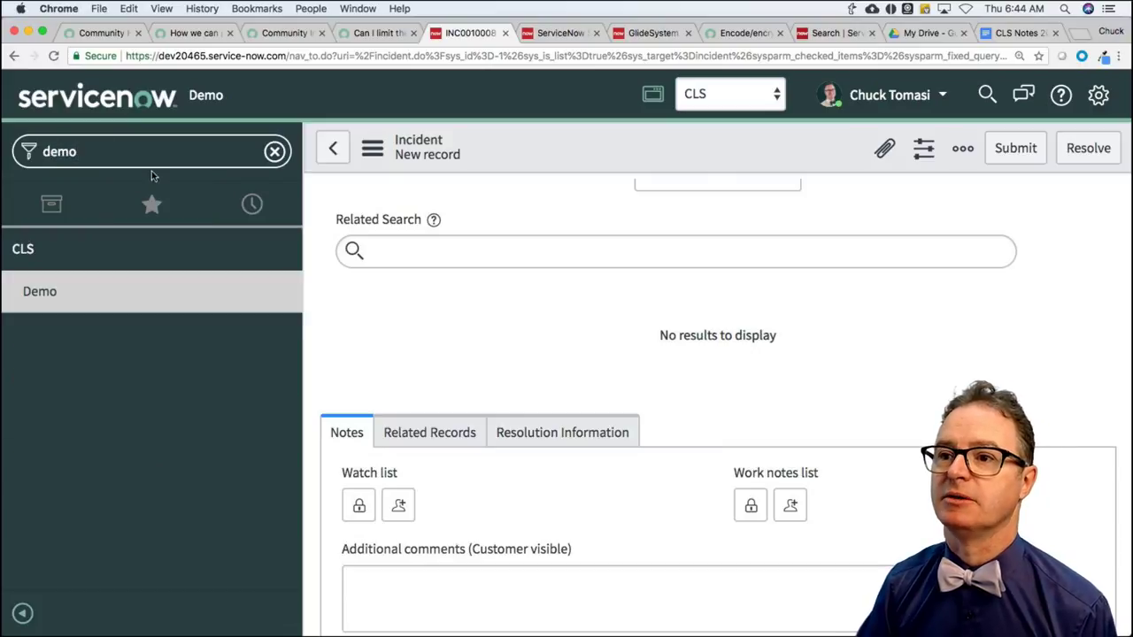
left_click(46, 292)
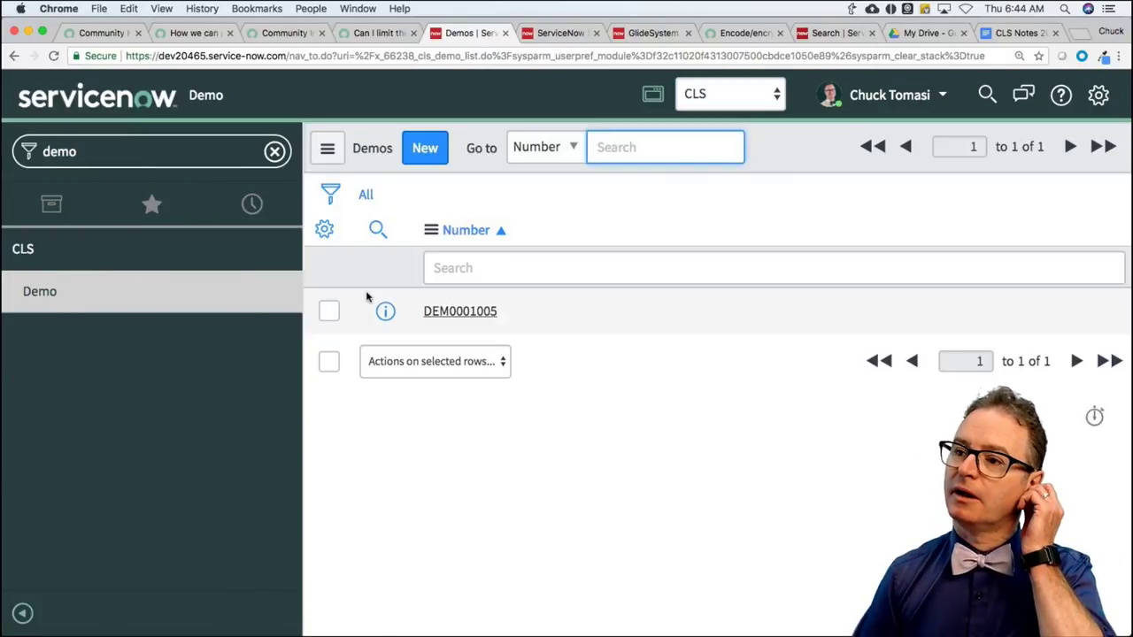
left_click(498, 313)
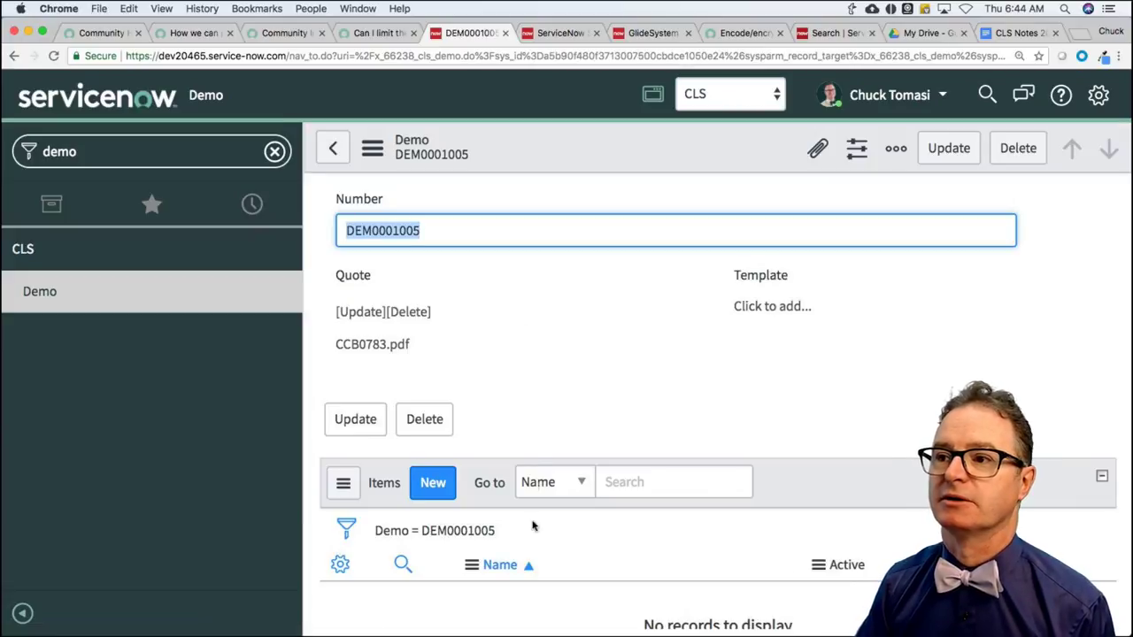
left_click(337, 150)
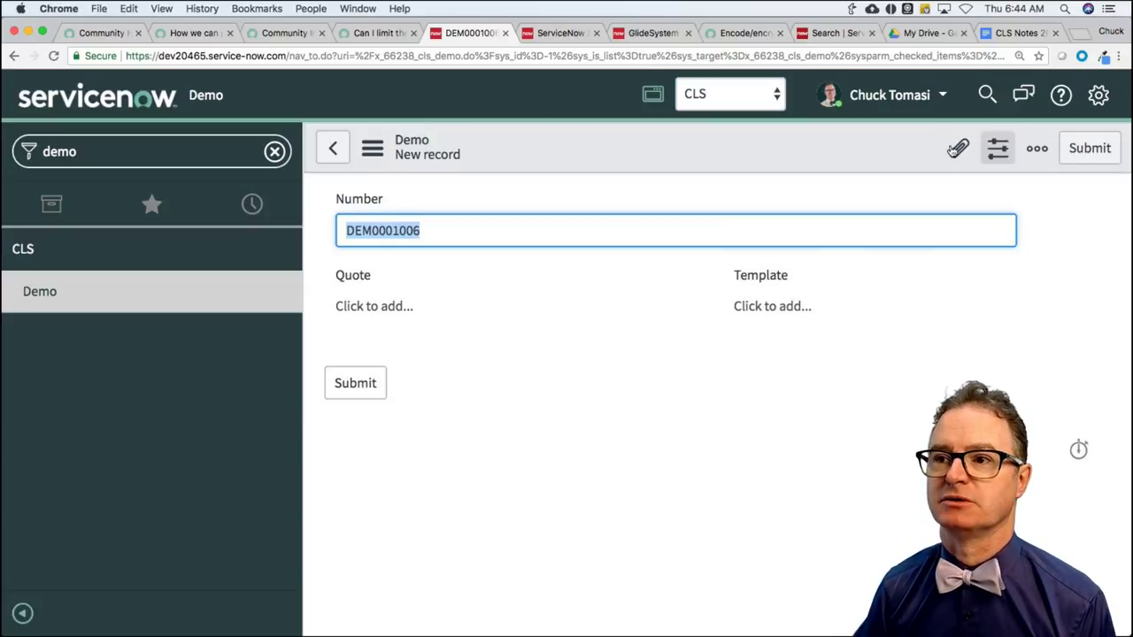
Filter the navigator for "ui action" and open the UI Actions list under System Definition.
left_click(93, 151)
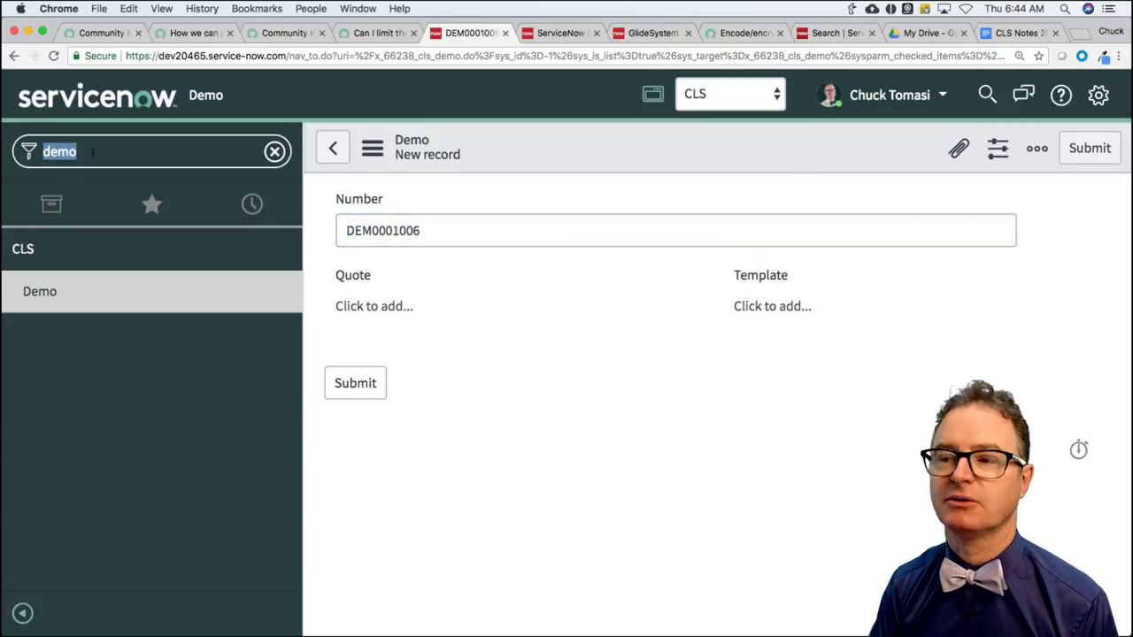
type("ui action")
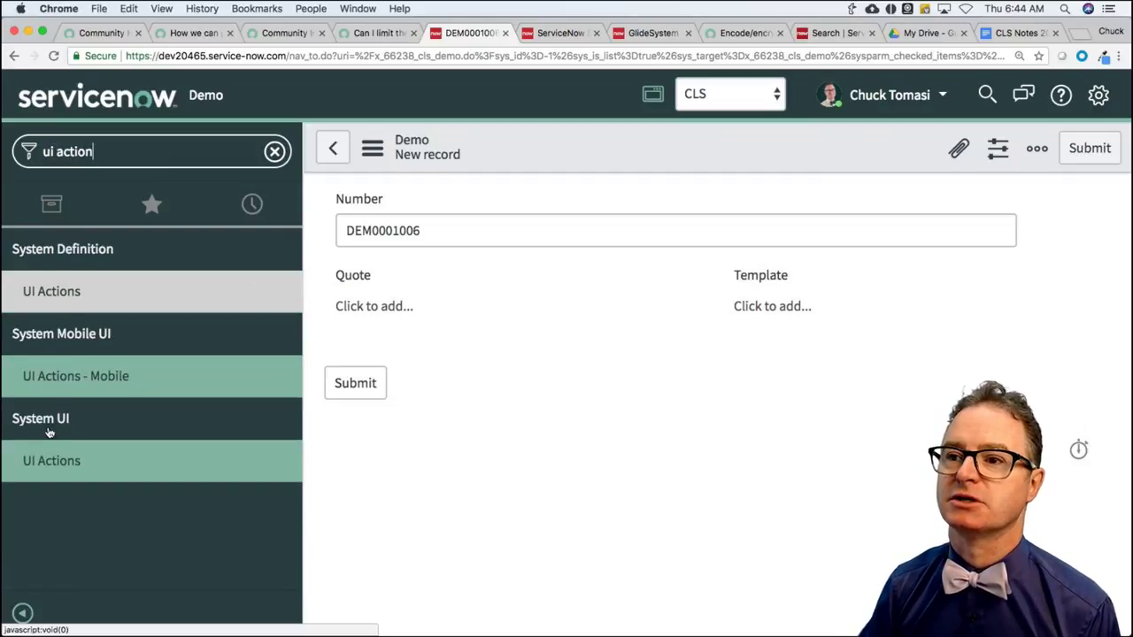
left_click(55, 296)
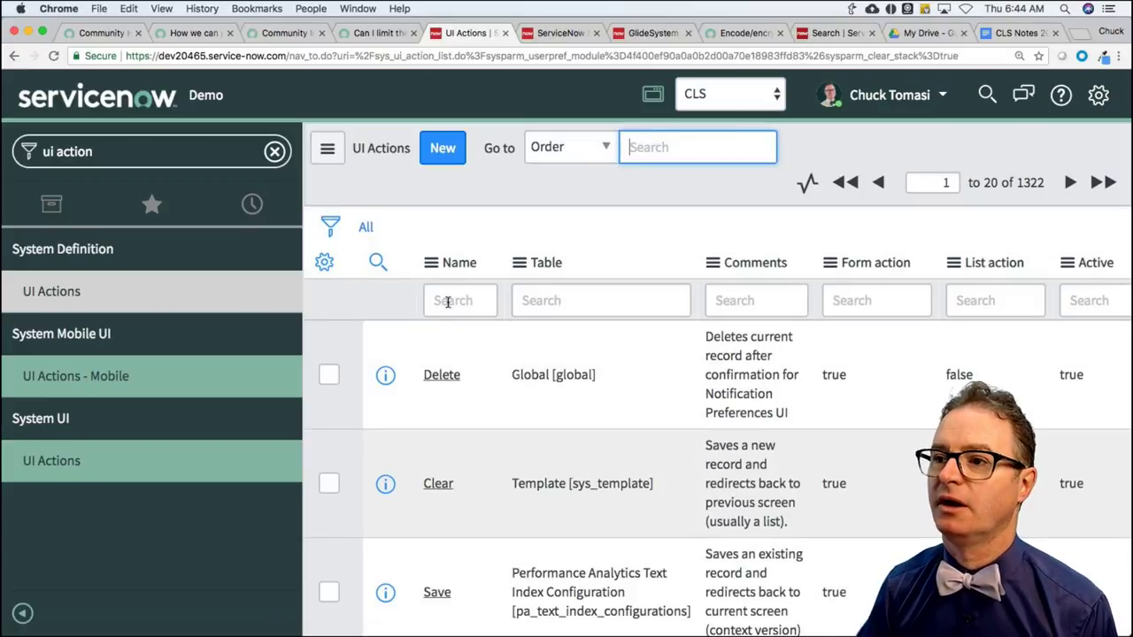
Filter the UI Actions list to records whose Action name starts with "sysverb_".
left_click(330, 228)
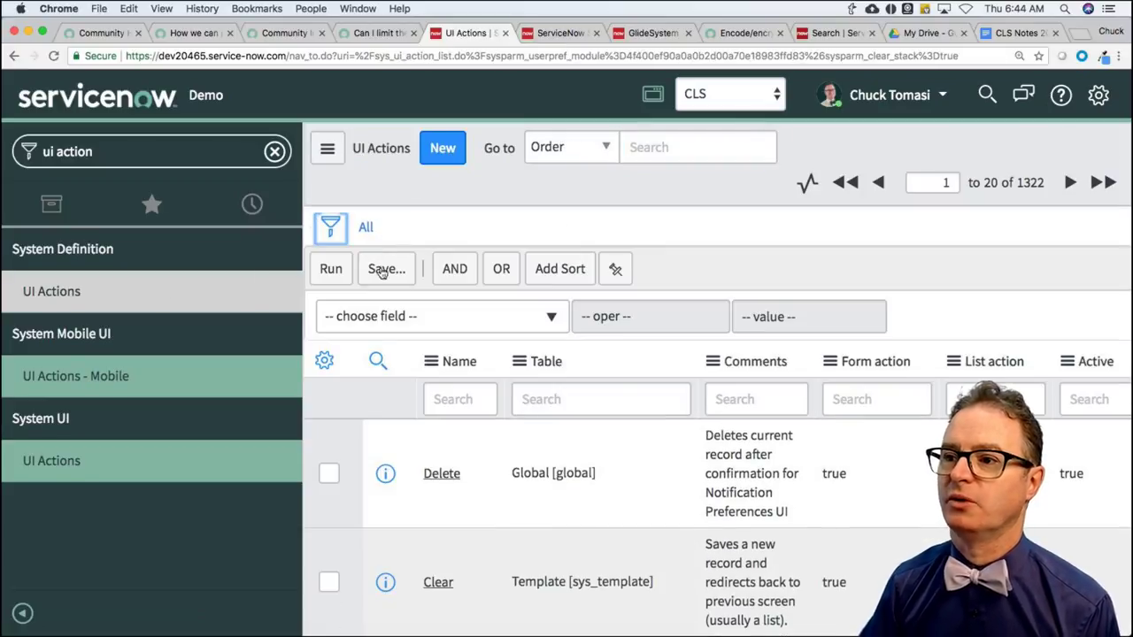
left_click(405, 320)
type("action")
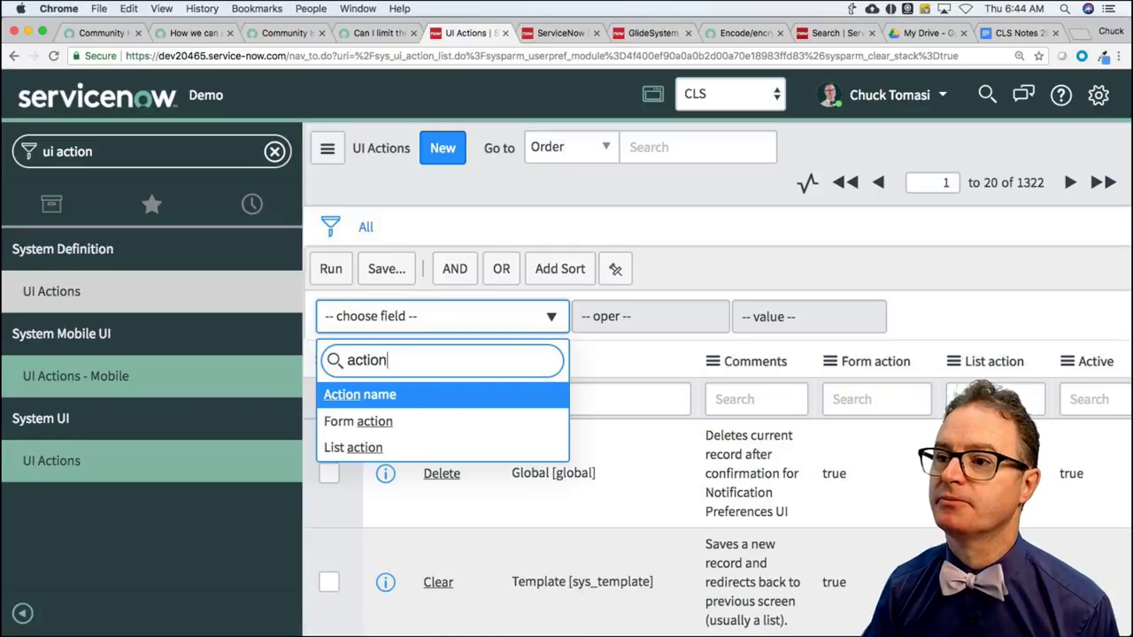
left_click(397, 391)
left_click(768, 316)
type("sysverb_")
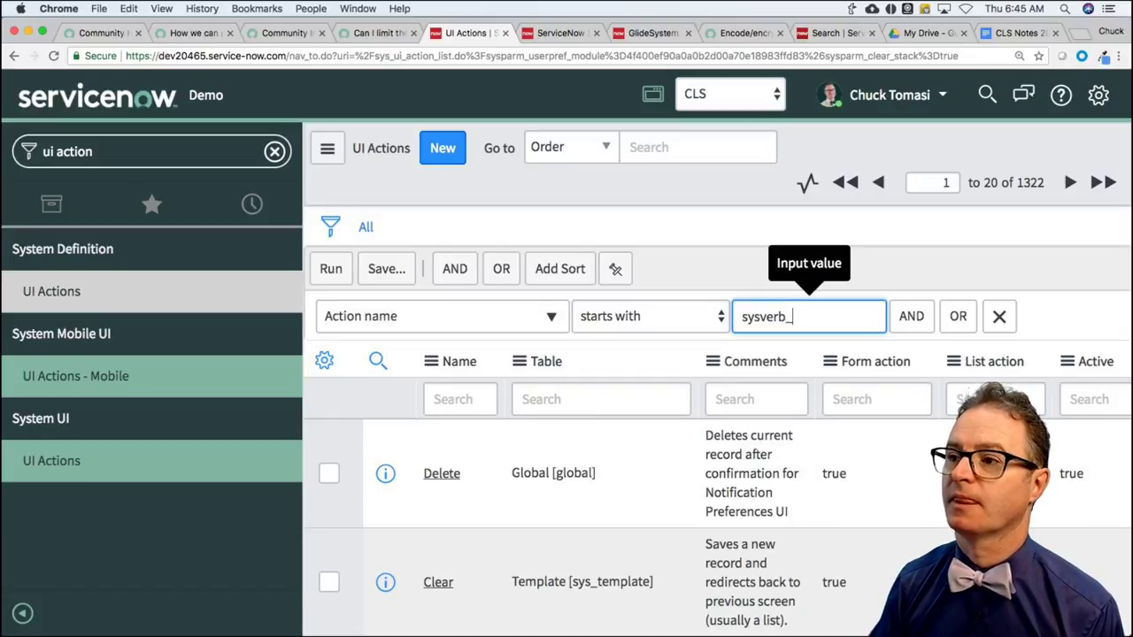
key("Return")
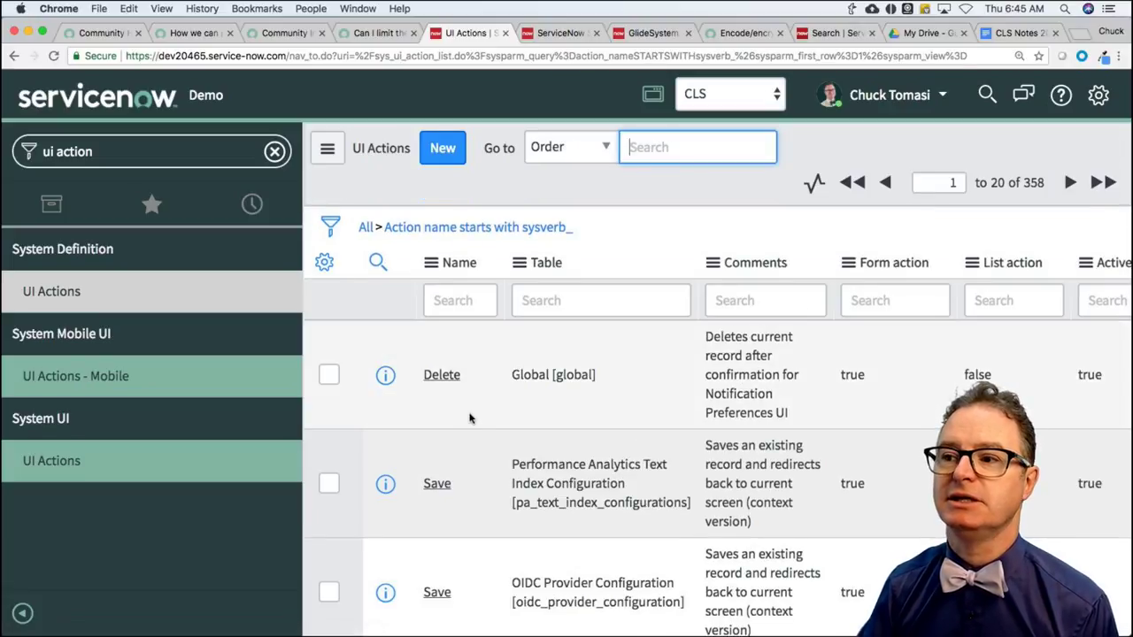
Group the filtered UI actions by Name and browse through the resulting groups.
scroll(470, 417, "down", 5)
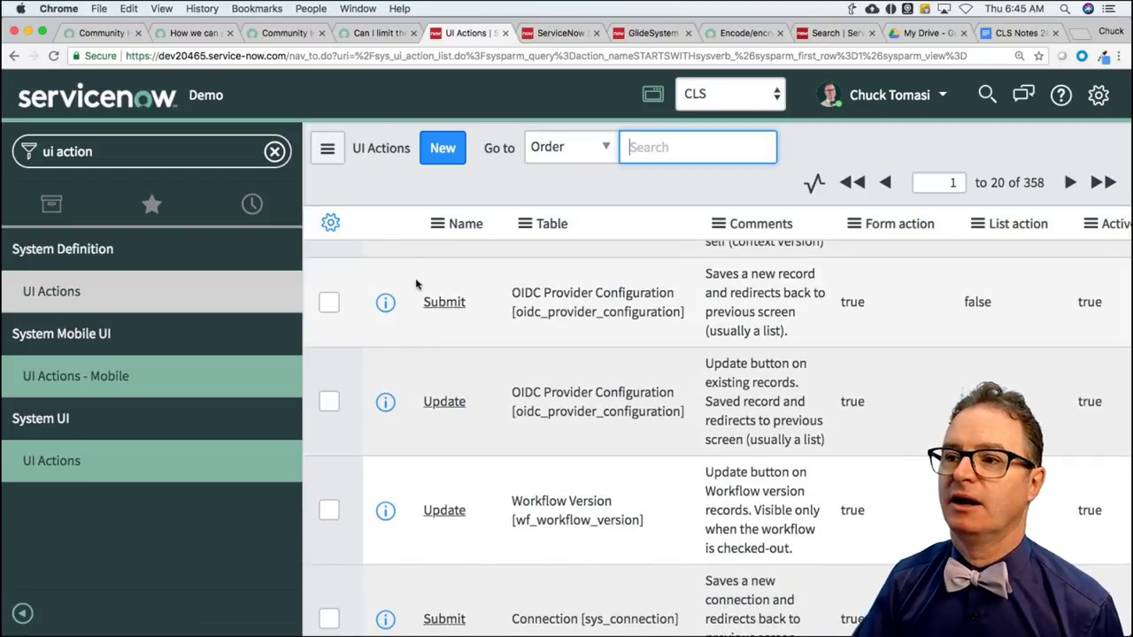
left_click(437, 223)
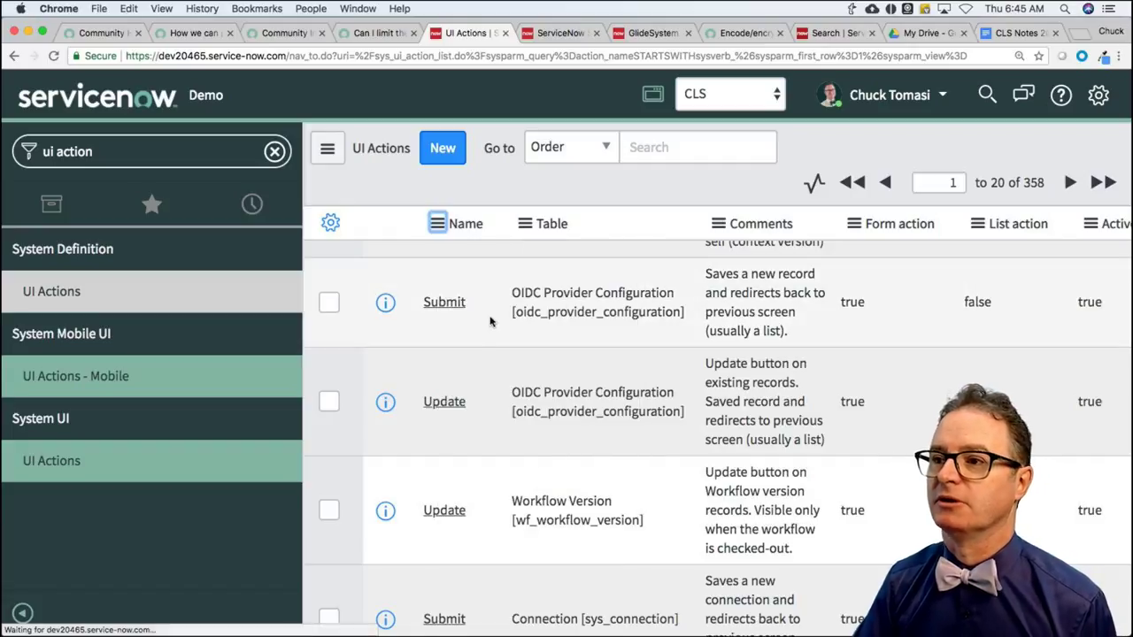
left_click(492, 317)
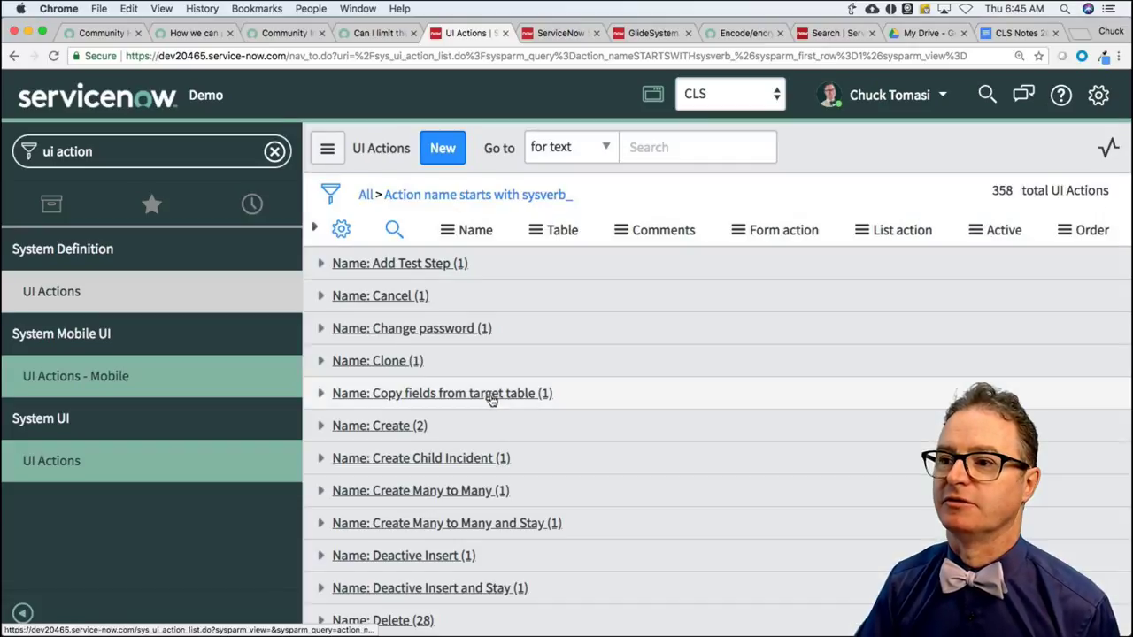
scroll(525, 413, "down", 5)
scroll(531, 418, "down", 1)
scroll(530, 418, "up", 5)
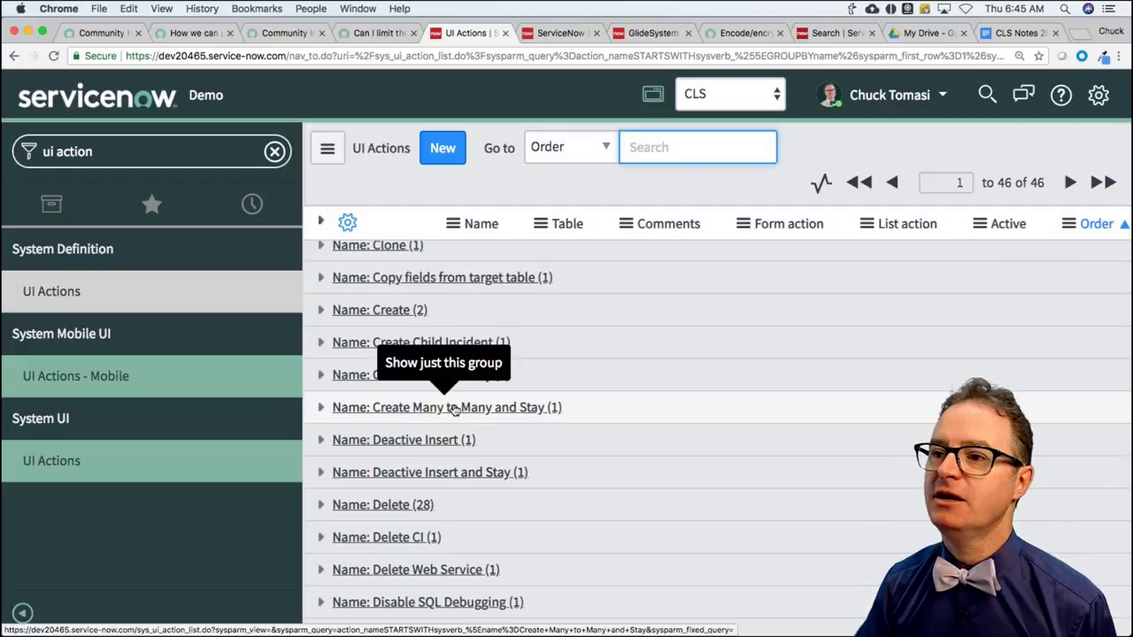
scroll(451, 408, "up", 3)
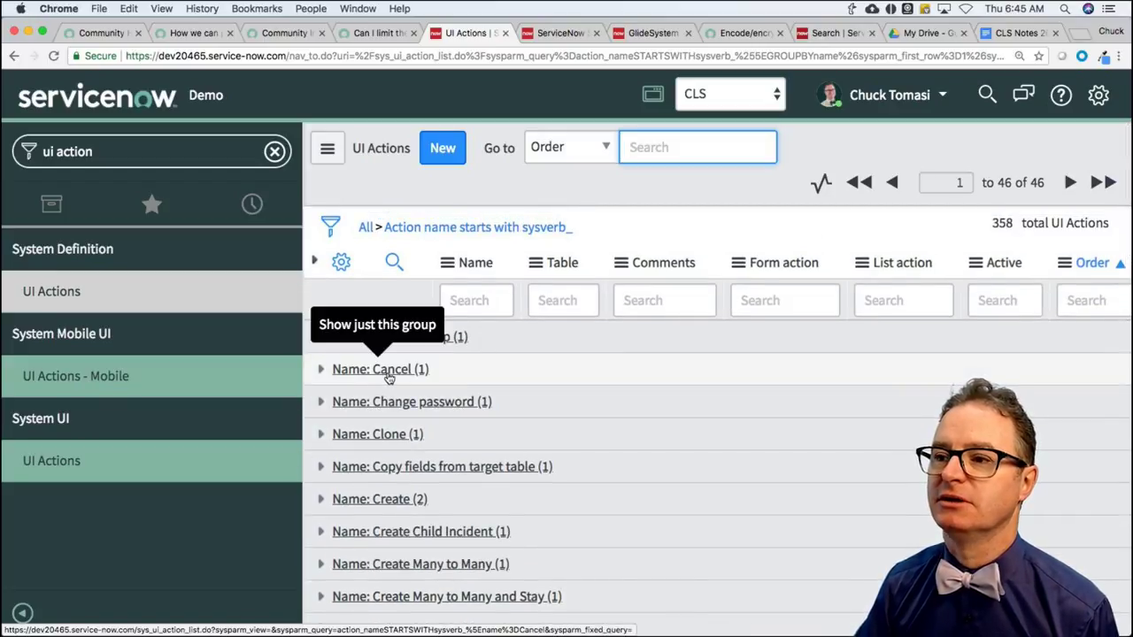
Expand the Cancel group, open its UI action, highlight the Action name value, and return to the grouped list.
left_click(320, 370)
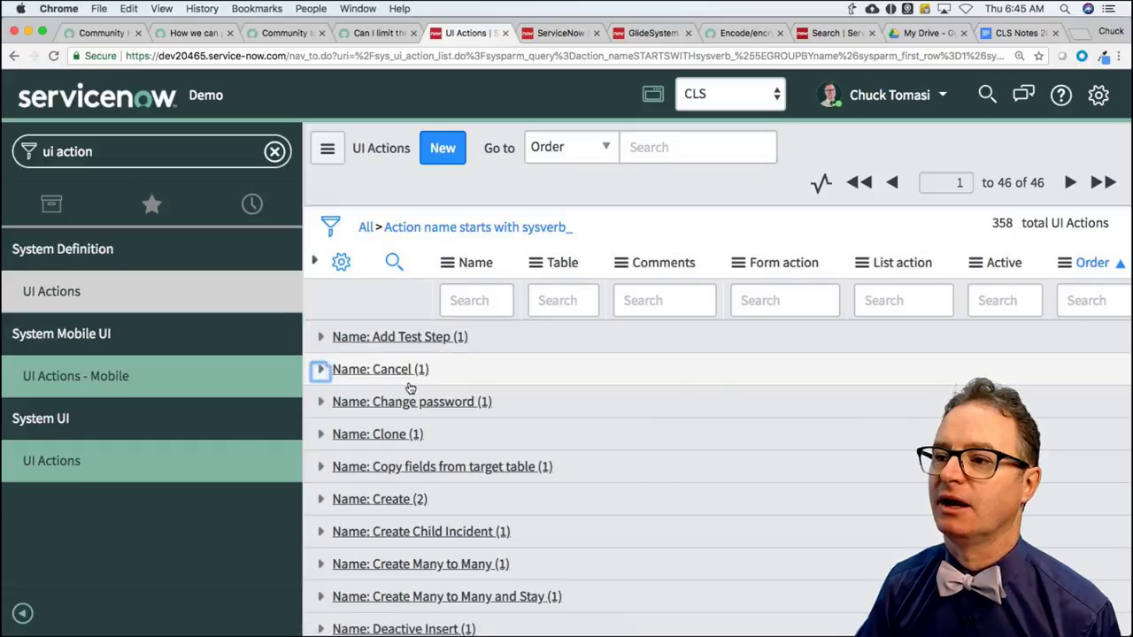
left_click(456, 450)
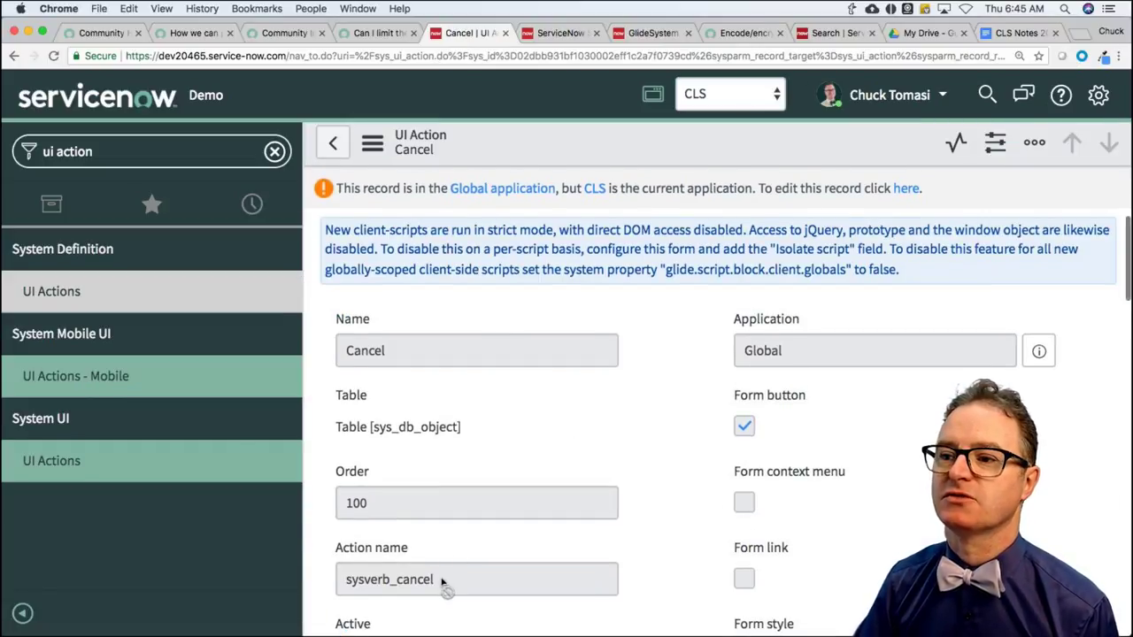
left_click_drag(445, 580, 325, 581)
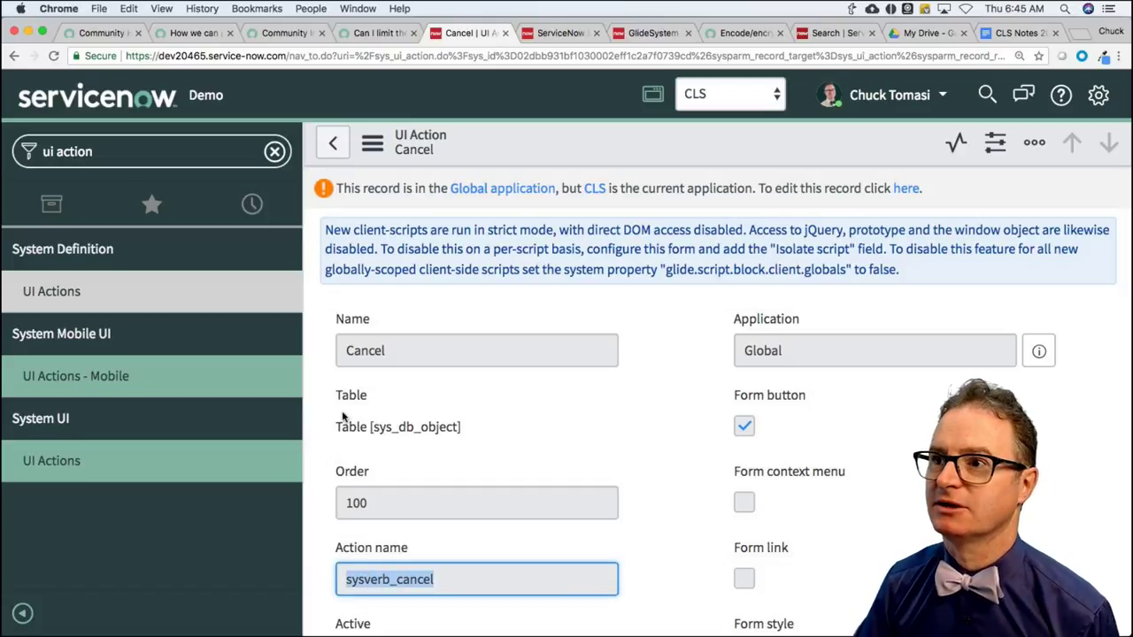
left_click(333, 143)
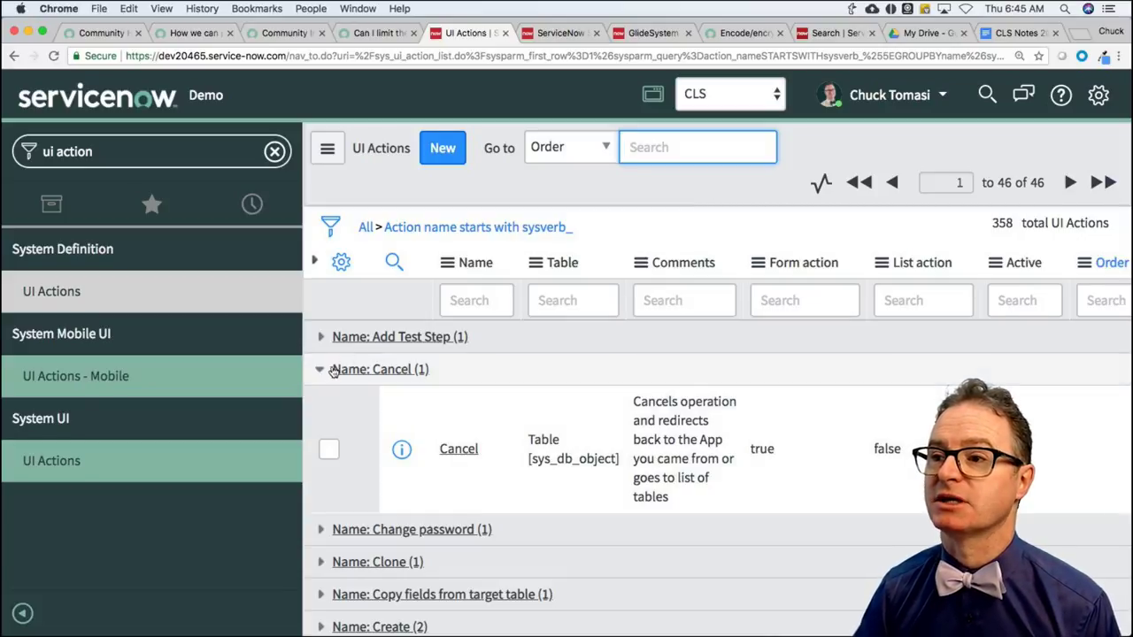
Expand the Submit group in the UI Actions list, open its first UI action, and highlight the Action name value.
scroll(473, 447, "down", 3)
scroll(482, 442, "down", 7)
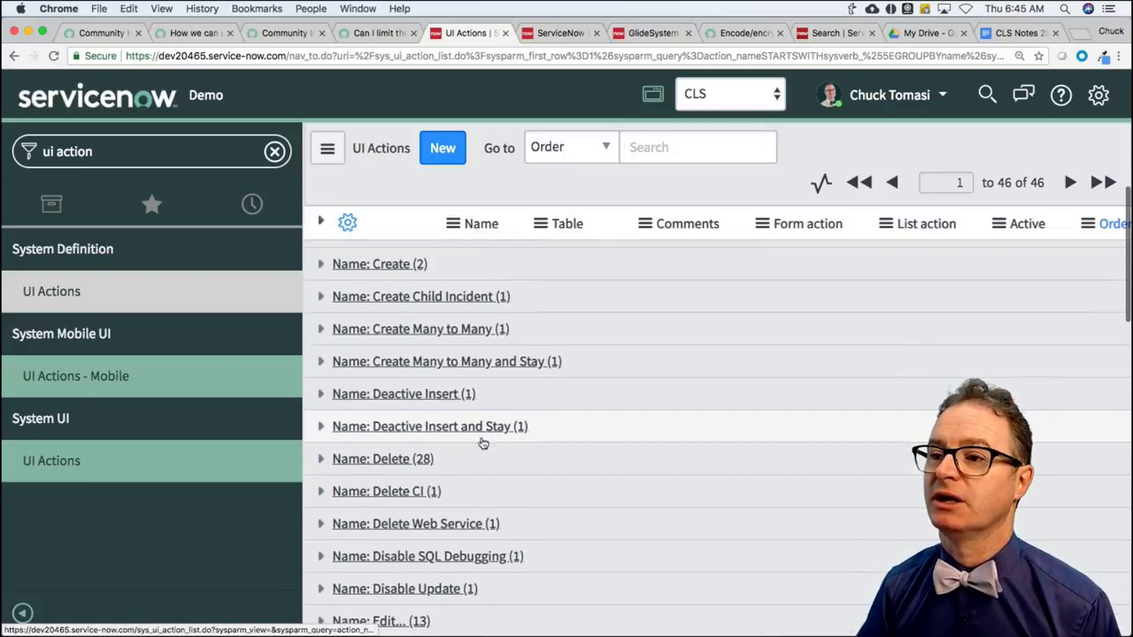
scroll(482, 443, "down", 10)
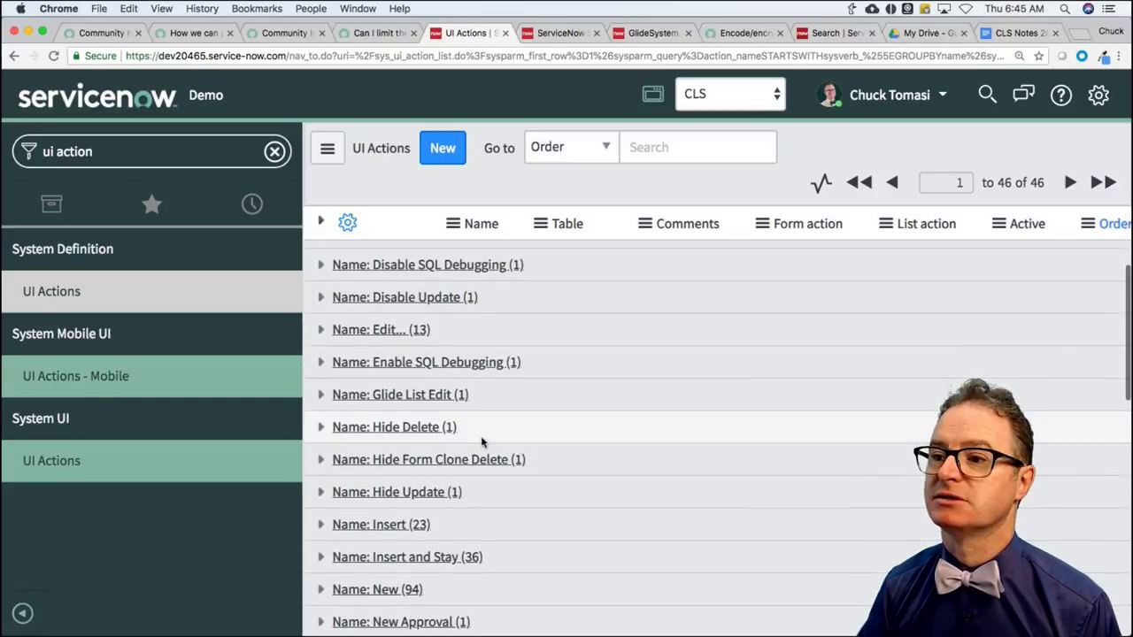
scroll(482, 442, "down", 5)
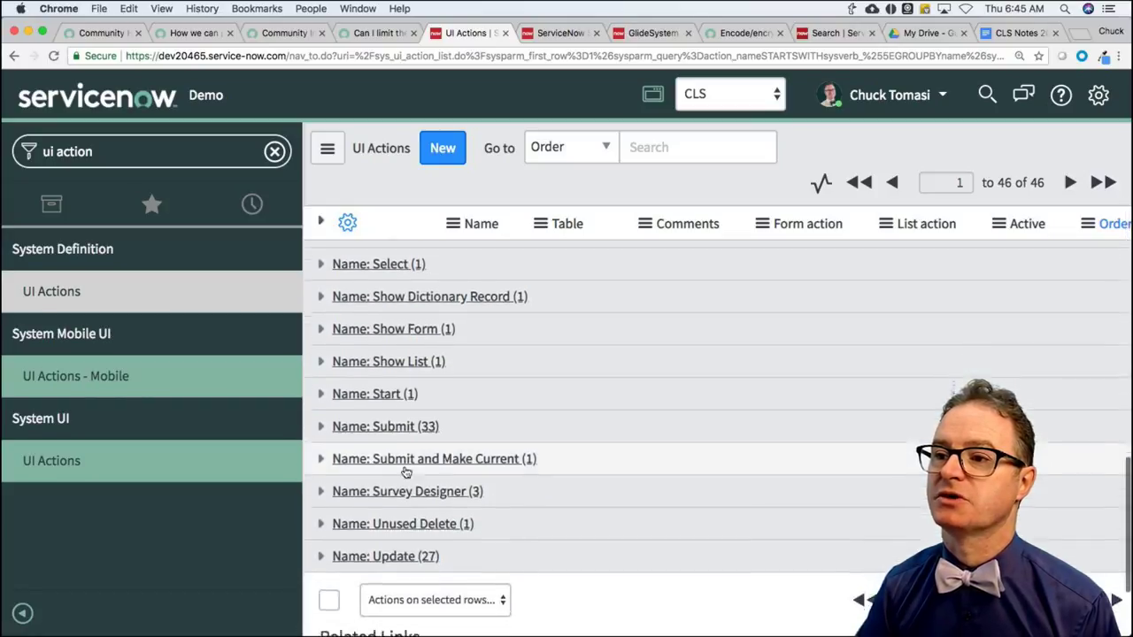
left_click(320, 426)
left_click(460, 497)
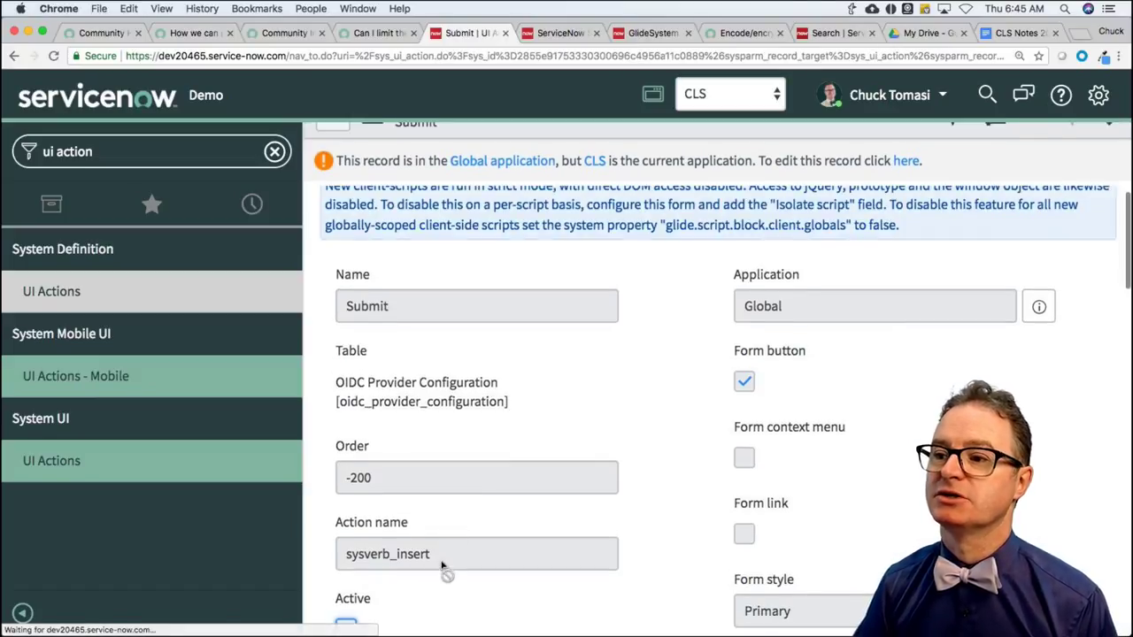
left_click_drag(434, 586, 341, 584)
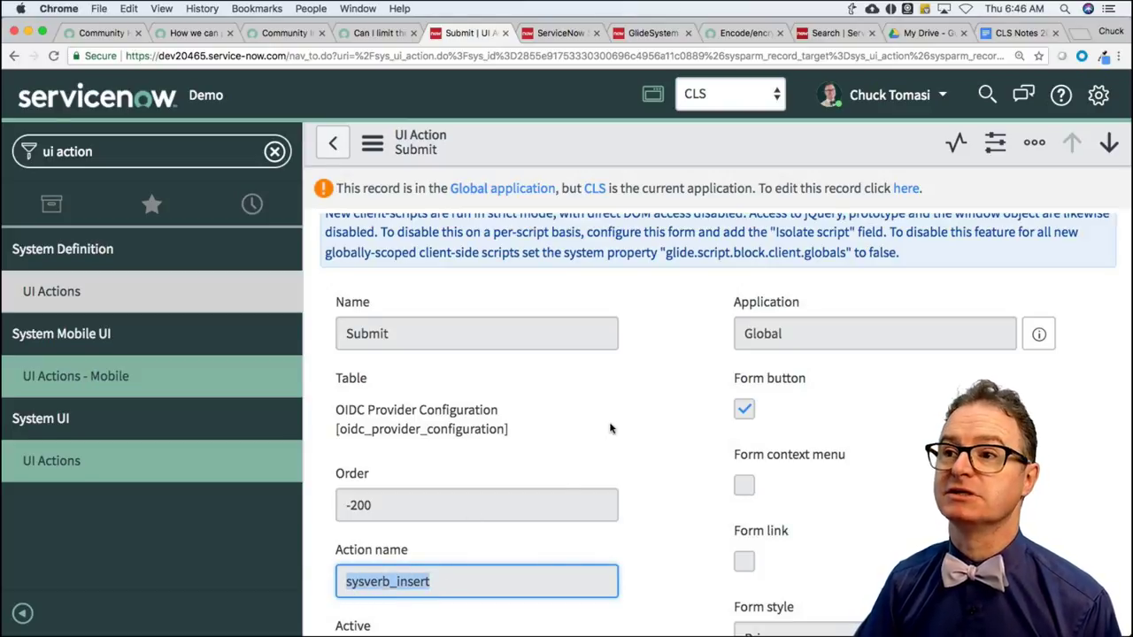
Switch to Studio and create a new UI Action application file from the Server Development category.
left_click(536, 33)
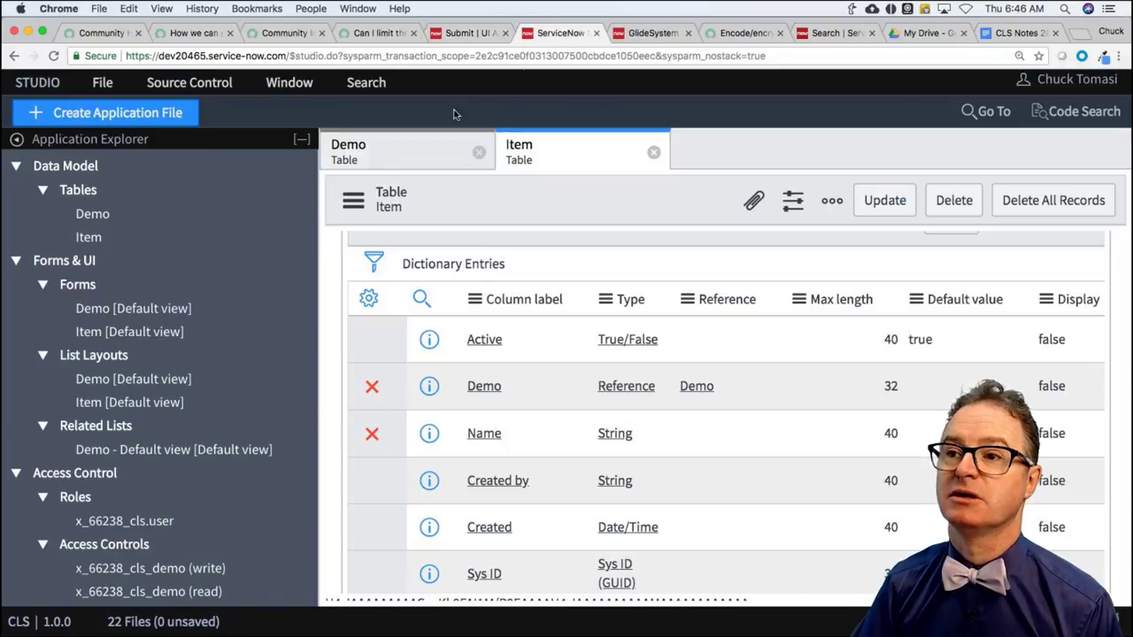
left_click(142, 114)
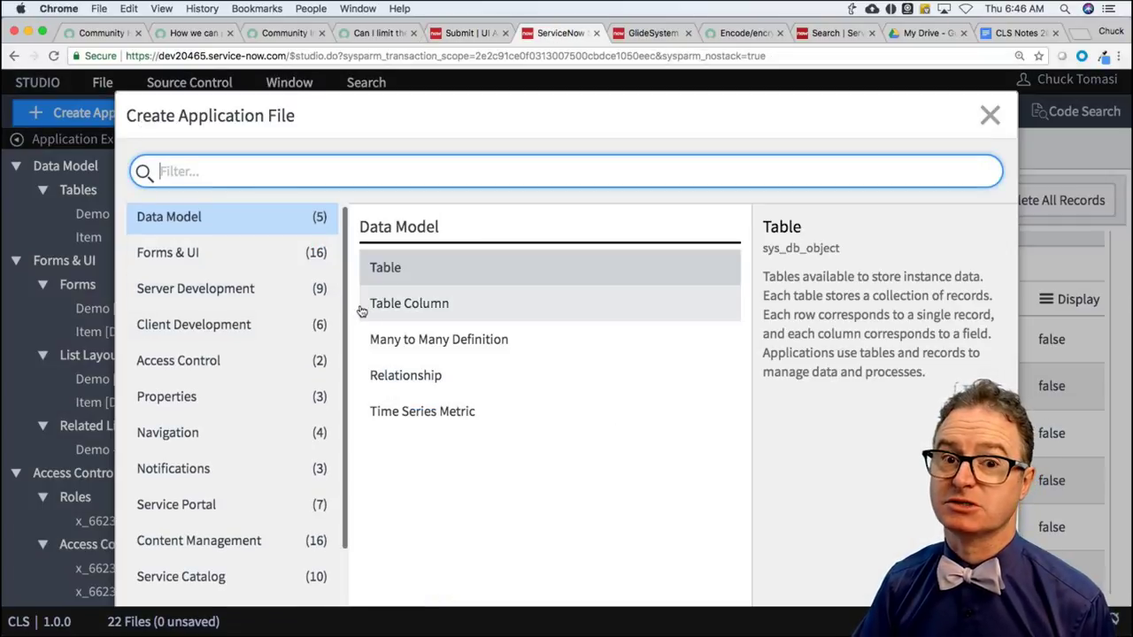
left_click(181, 296)
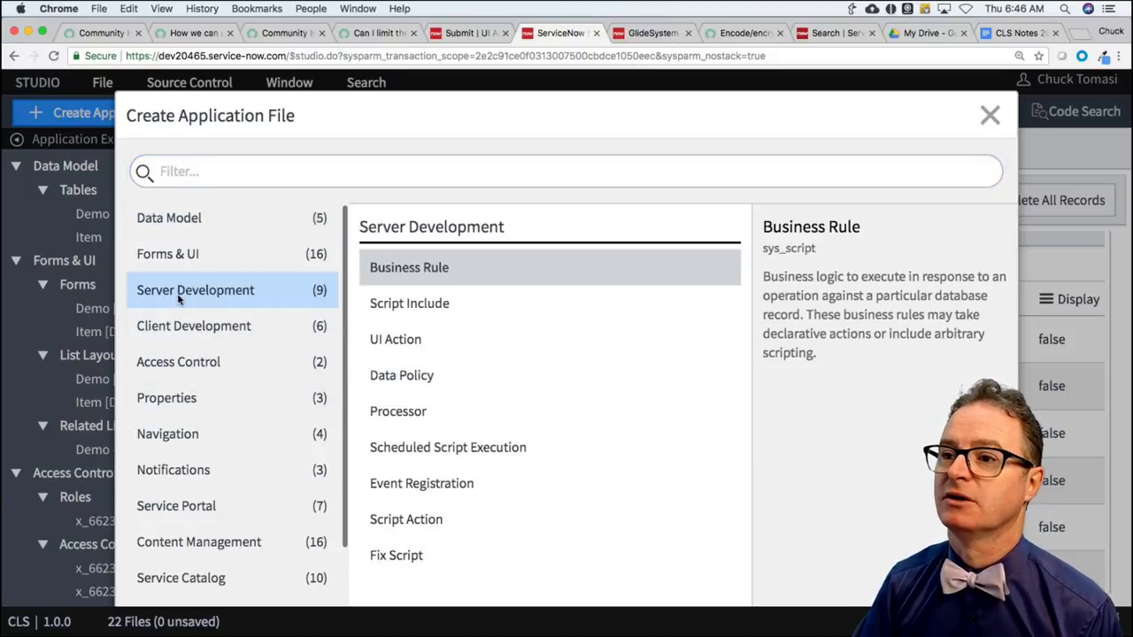
double_click(395, 338)
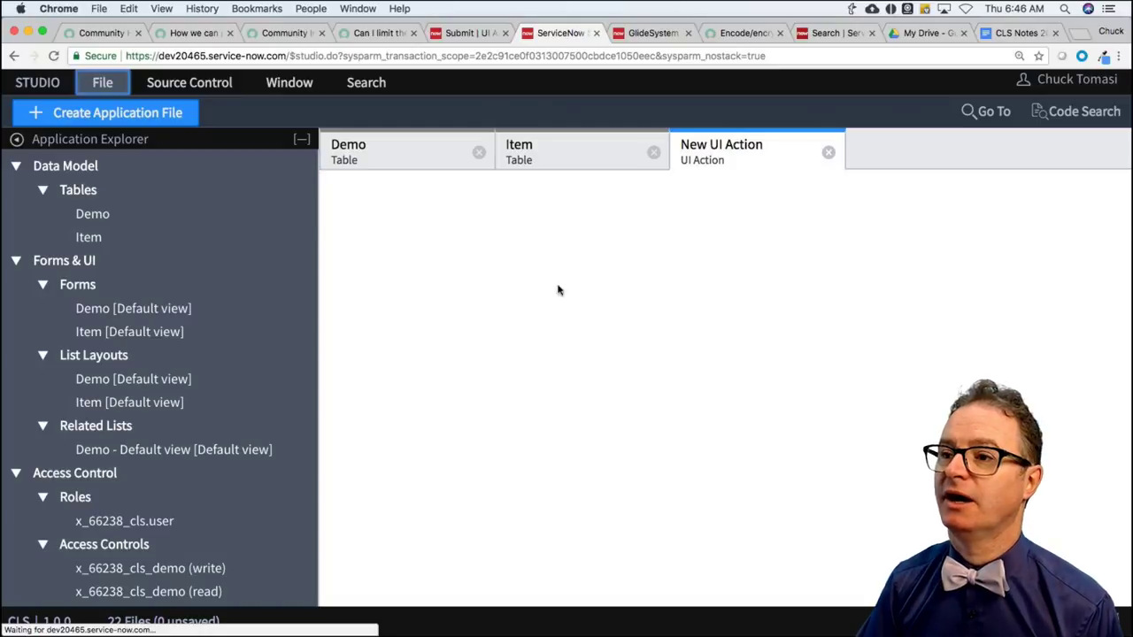
Name the new UI action "No Submit" and assign it to the Demo [x_66238_cls_demo] table.
left_click(440, 370)
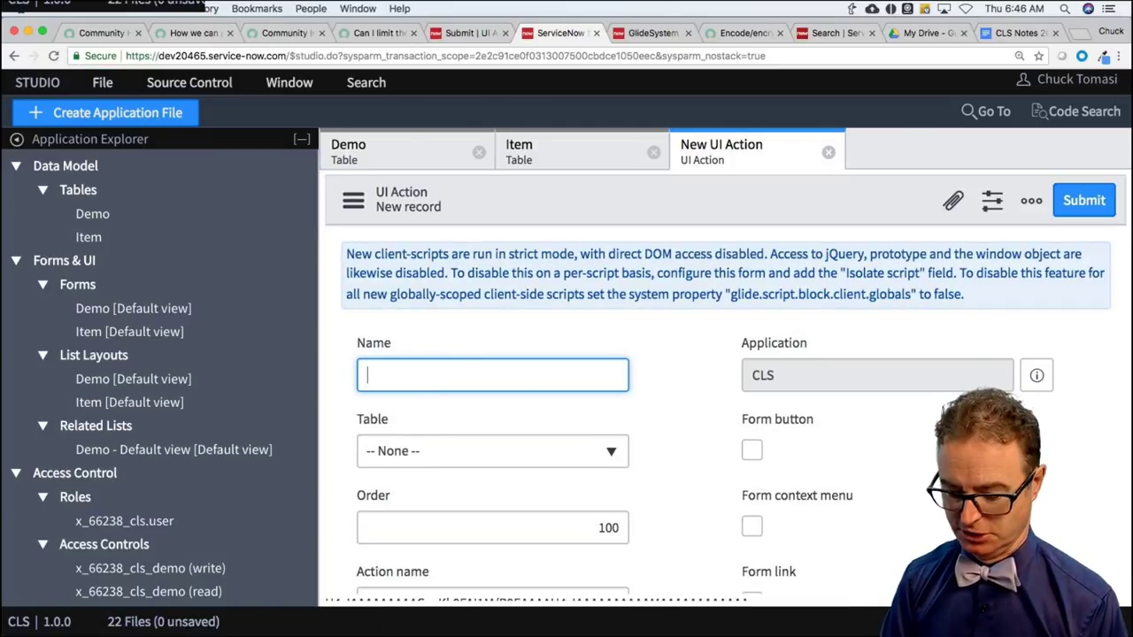
type("No Submit")
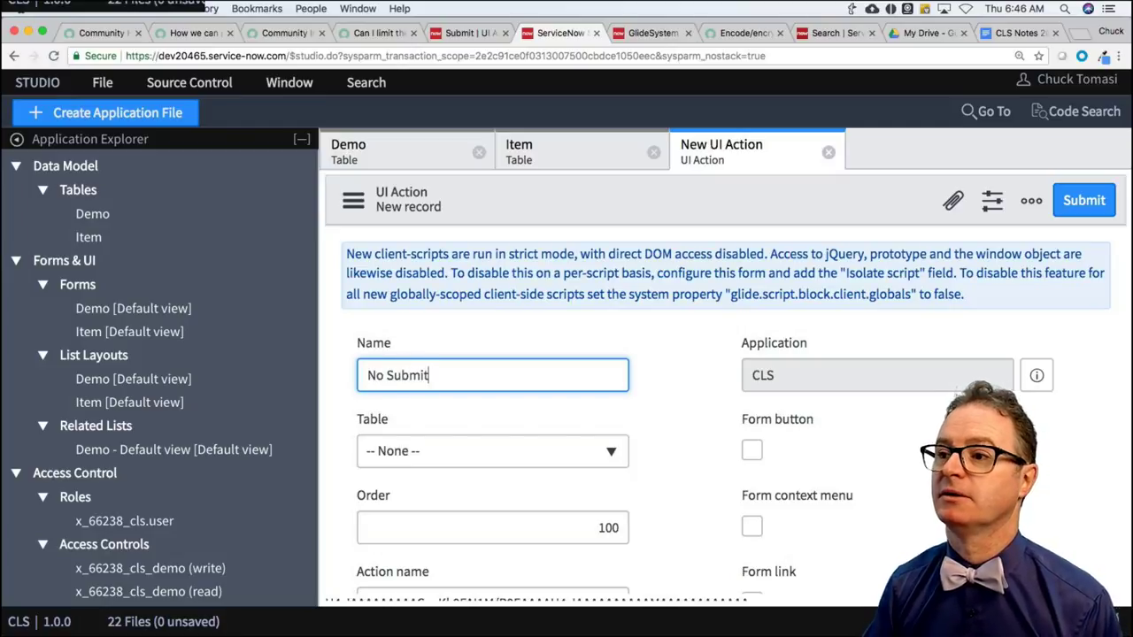
key("Tab")
scroll(678, 422, "down", 3)
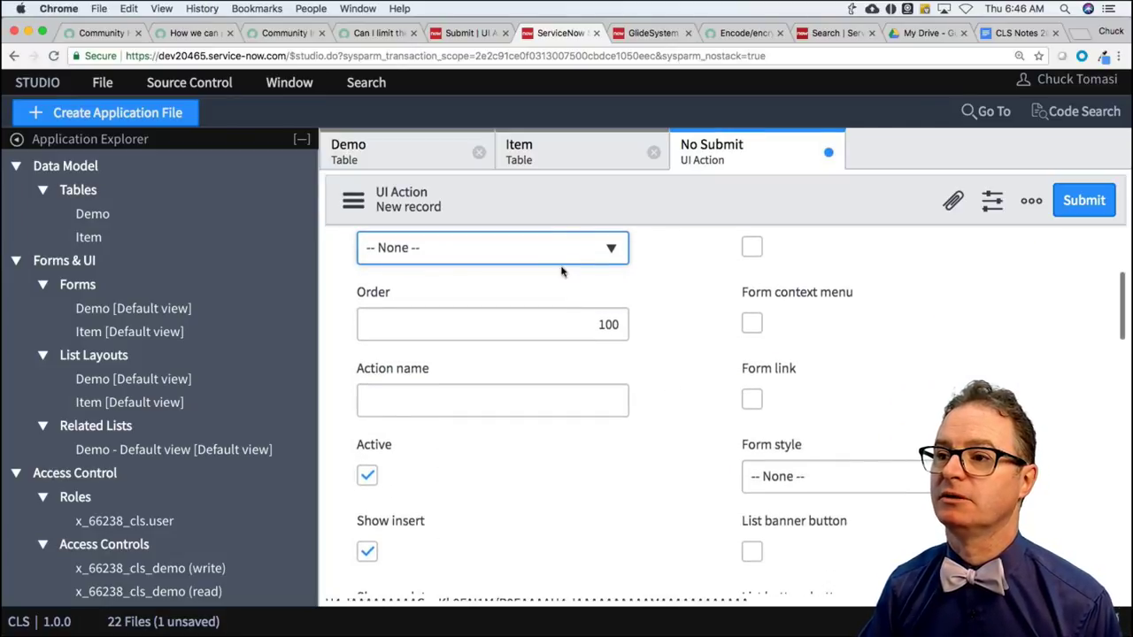
left_click(559, 259)
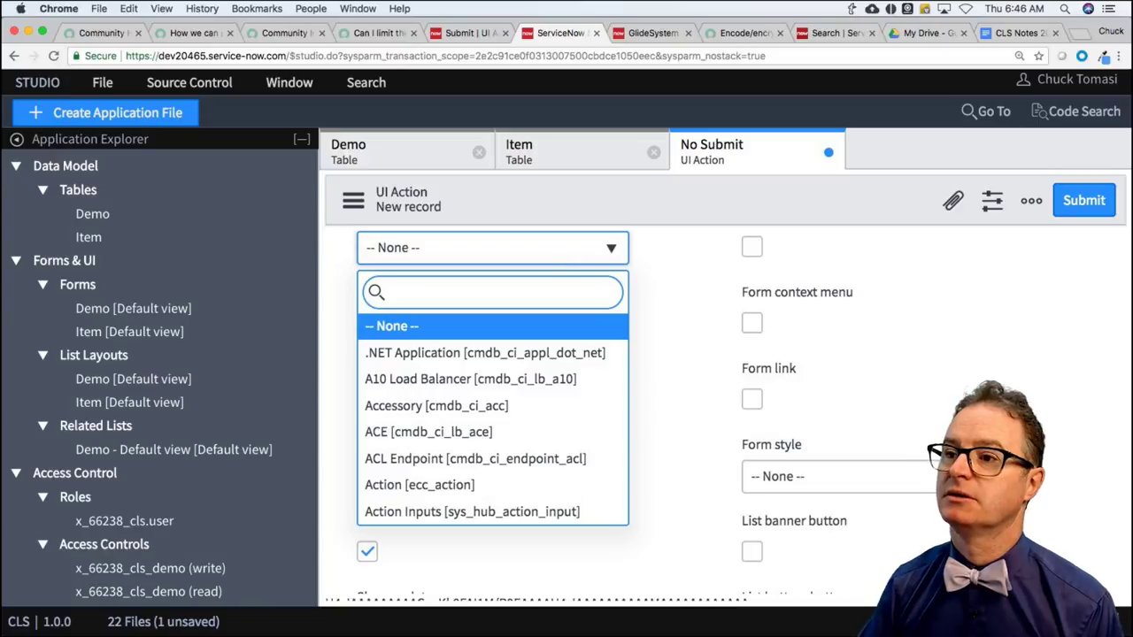
type("cls")
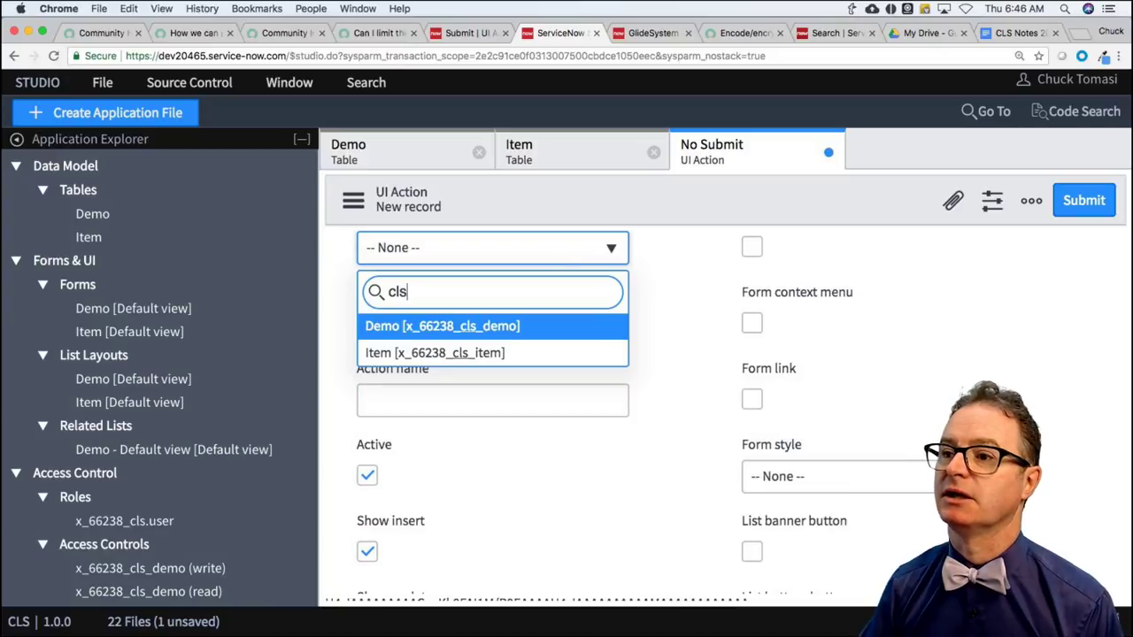
left_click(460, 327)
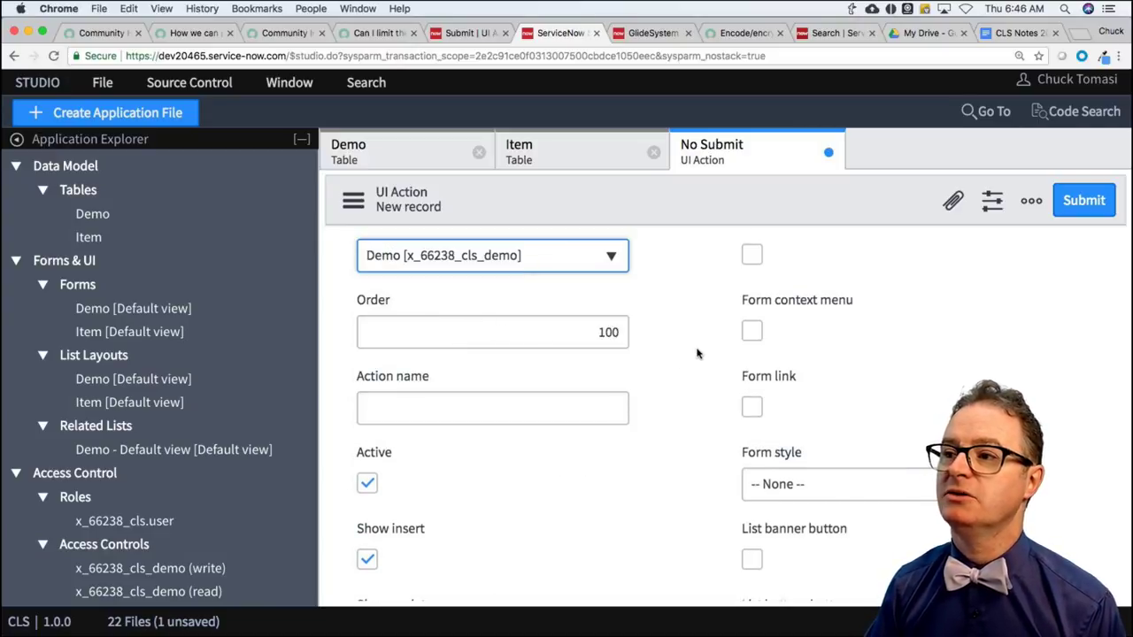
scroll(696, 353, "up", 3)
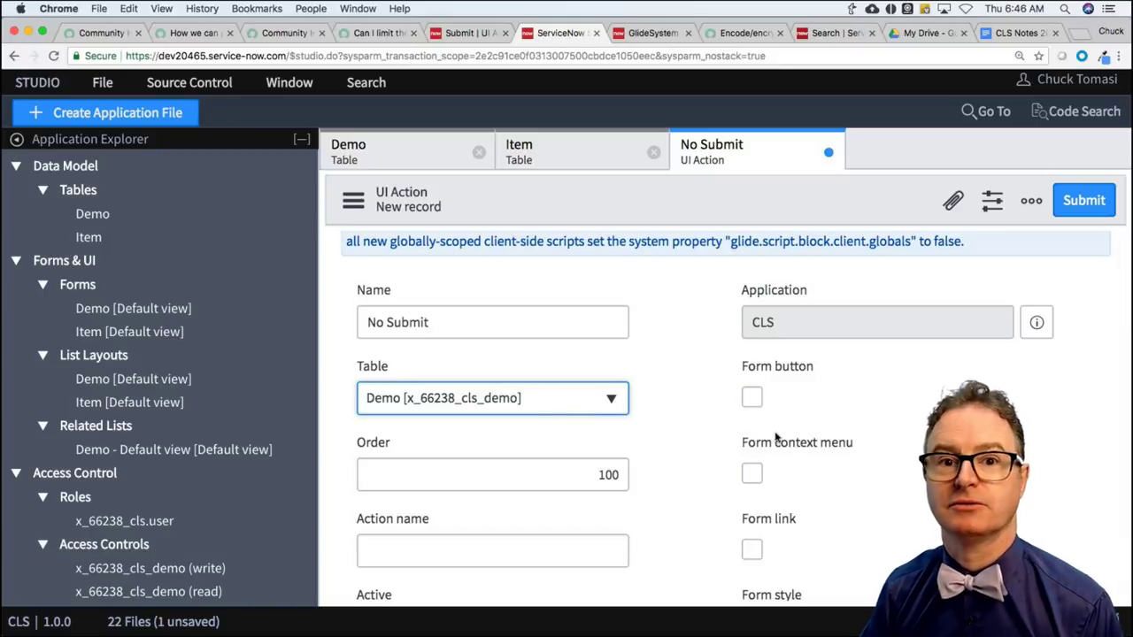
Disable Show insert and Show update for the No Submit UI action and submit the record.
scroll(672, 468, "down", 5)
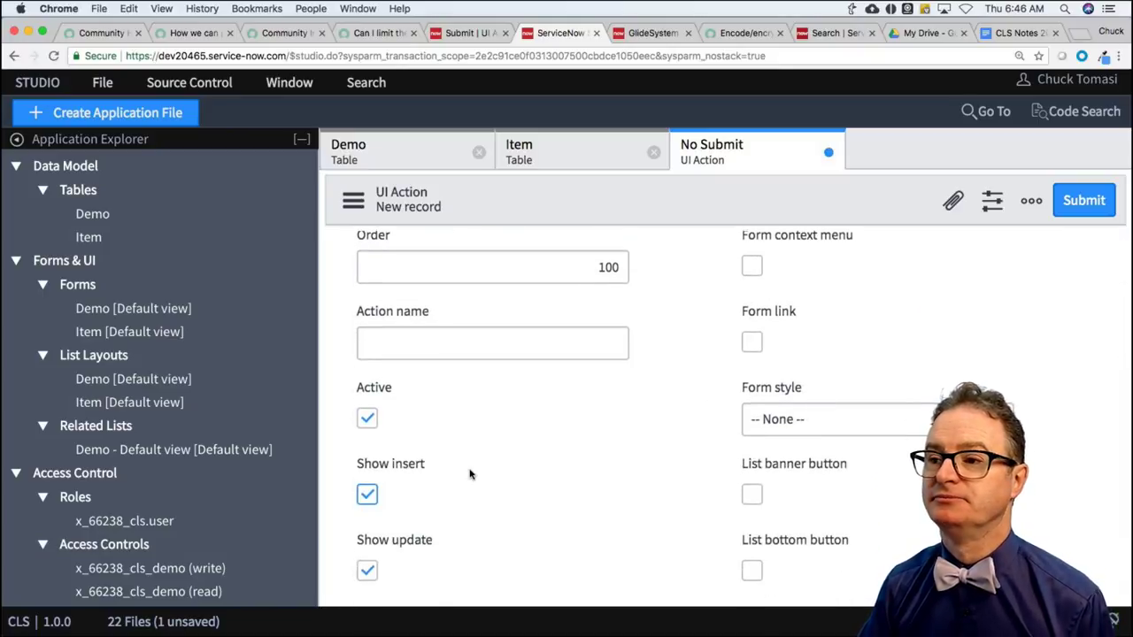
scroll(477, 469, "down", 1)
left_click(366, 442)
left_click(366, 519)
scroll(518, 526, "down", 1)
scroll(556, 488, "down", 1)
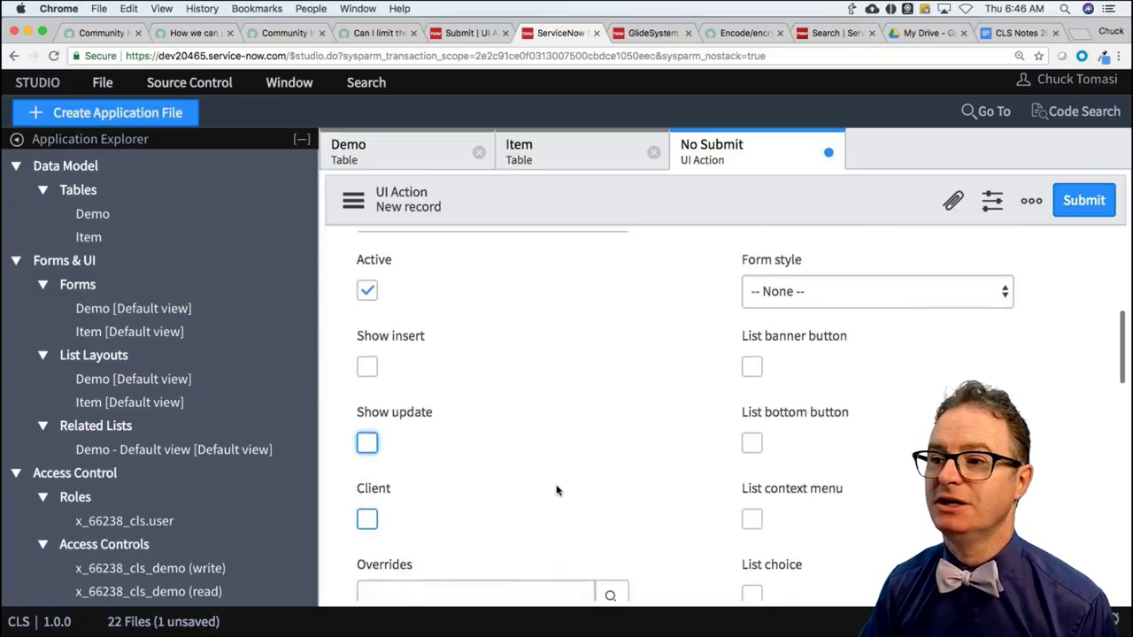
scroll(557, 487, "up", 2)
scroll(556, 489, "up", 1)
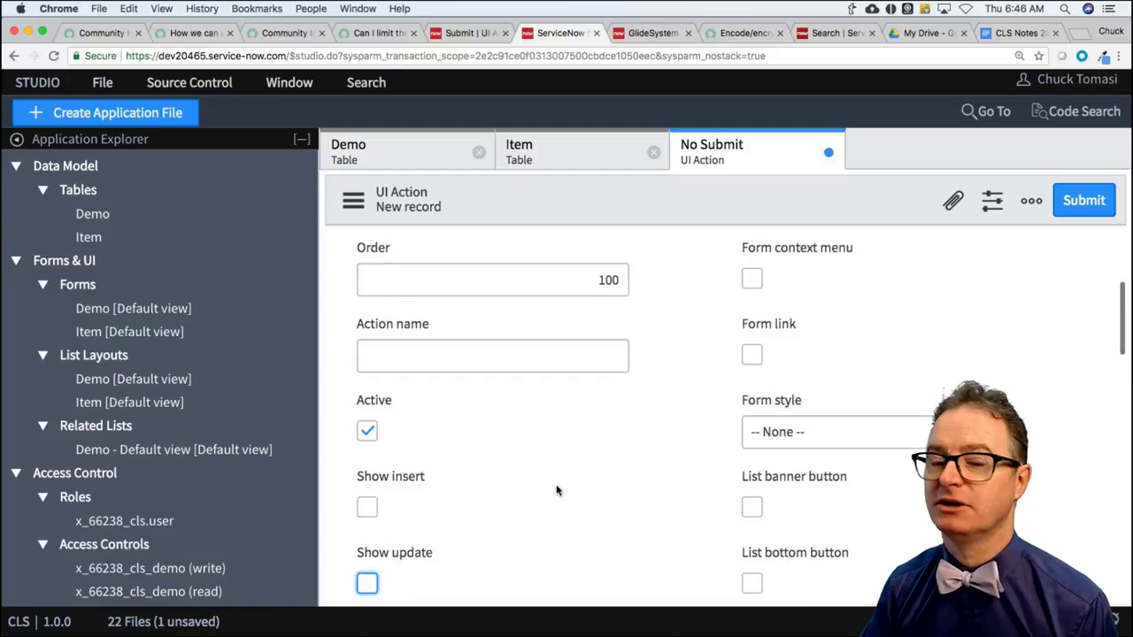
scroll(556, 489, "down", 1)
left_click(1083, 200)
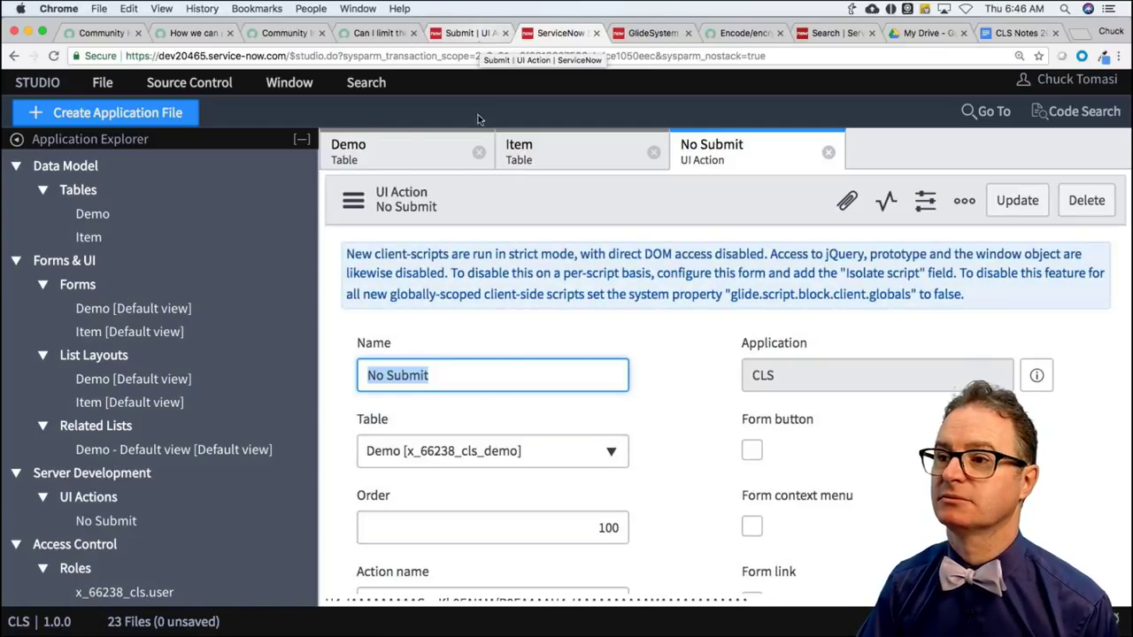
Set the No Submit UI action's Action name to sysverb_insert and update the record.
scroll(520, 464, "down", 2)
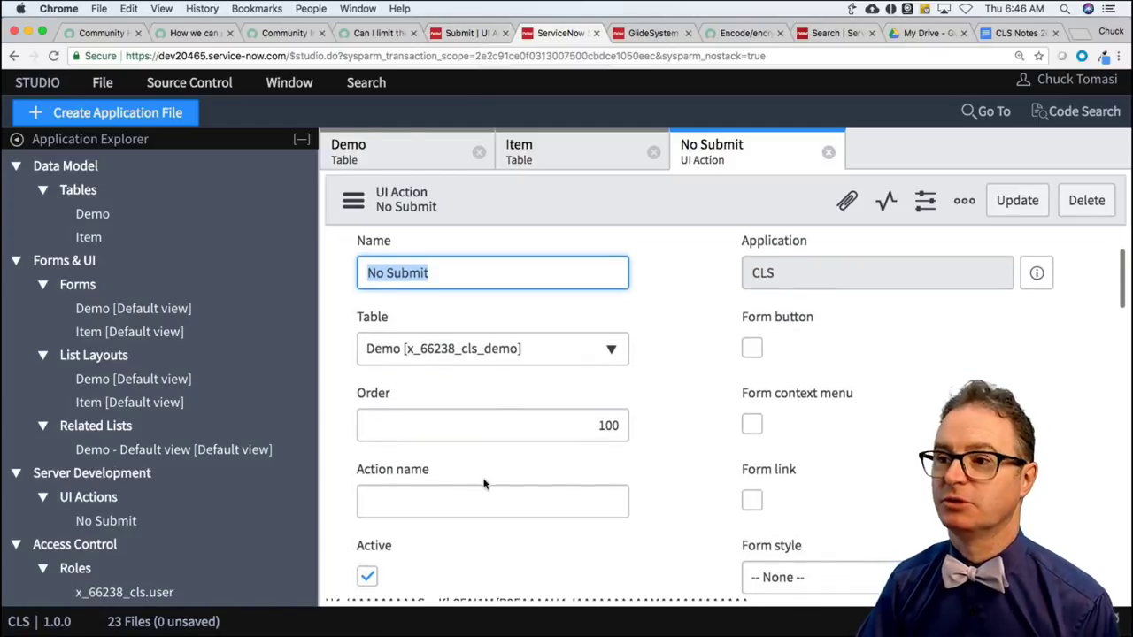
left_click(427, 508)
type("s")
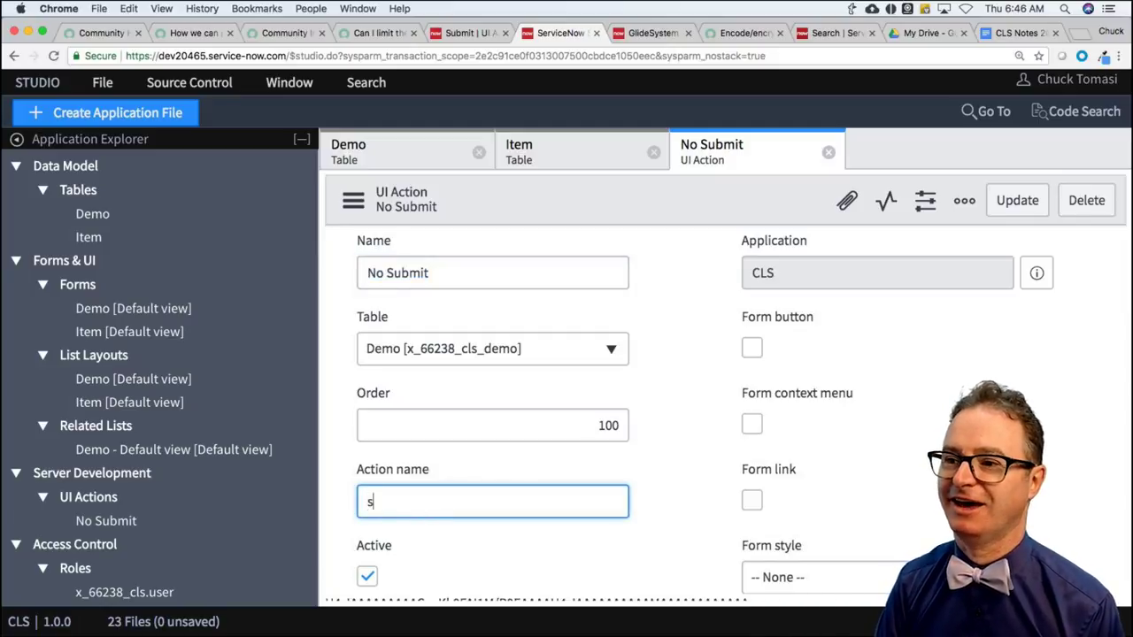
type("ysverb_insert")
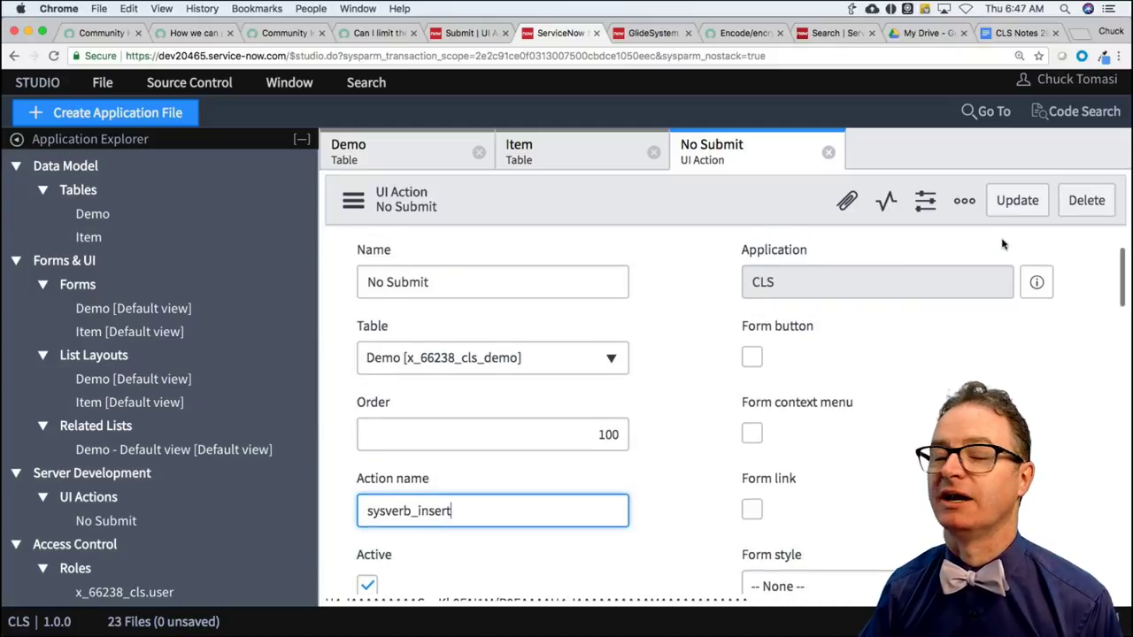
left_click(1016, 201)
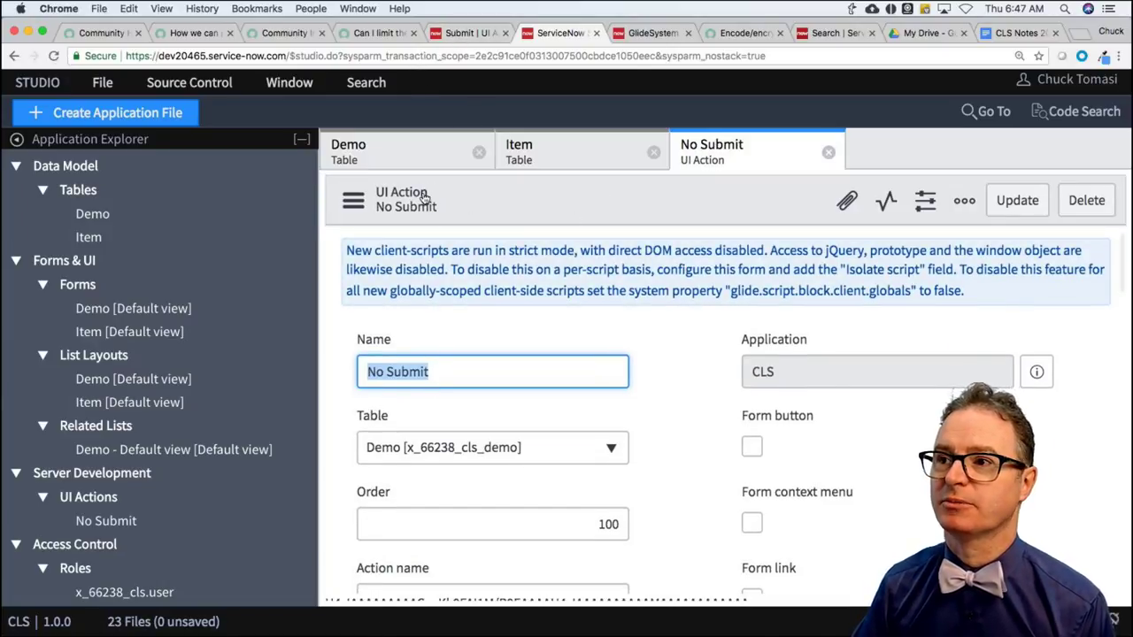
Return to the Demo instance and reopen the new Demo record form from the navigator history to check its buttons.
left_click(467, 33)
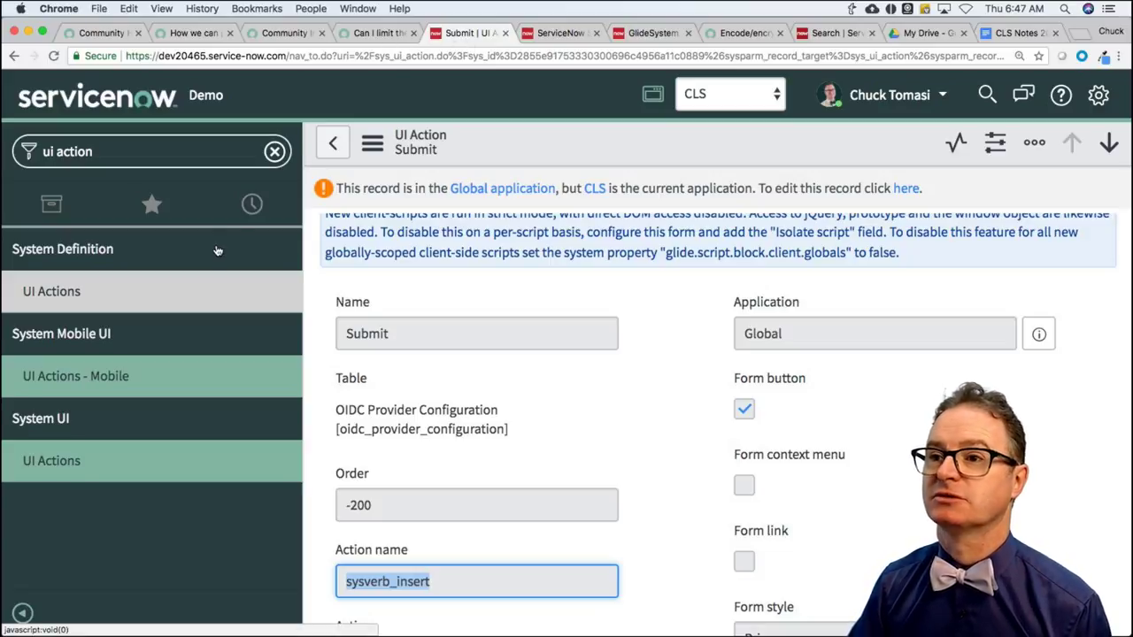
left_click(252, 205)
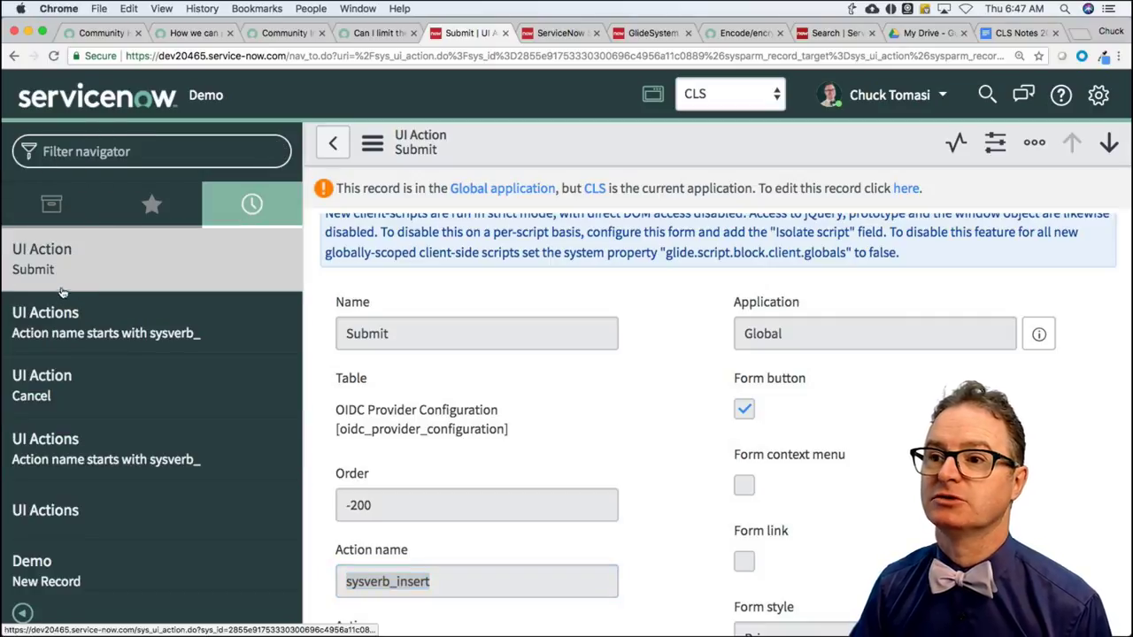
left_click(44, 567)
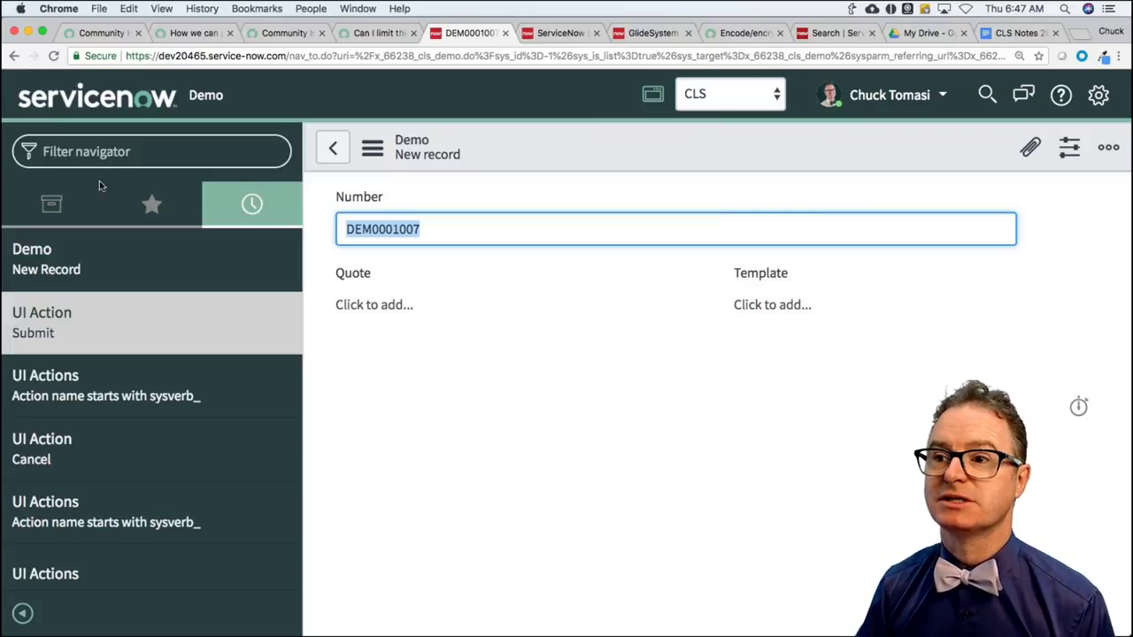
Reopen the sysverb_ UI Actions list, open the first UI action in the Save group, and copy its Action name.
left_click(81, 393)
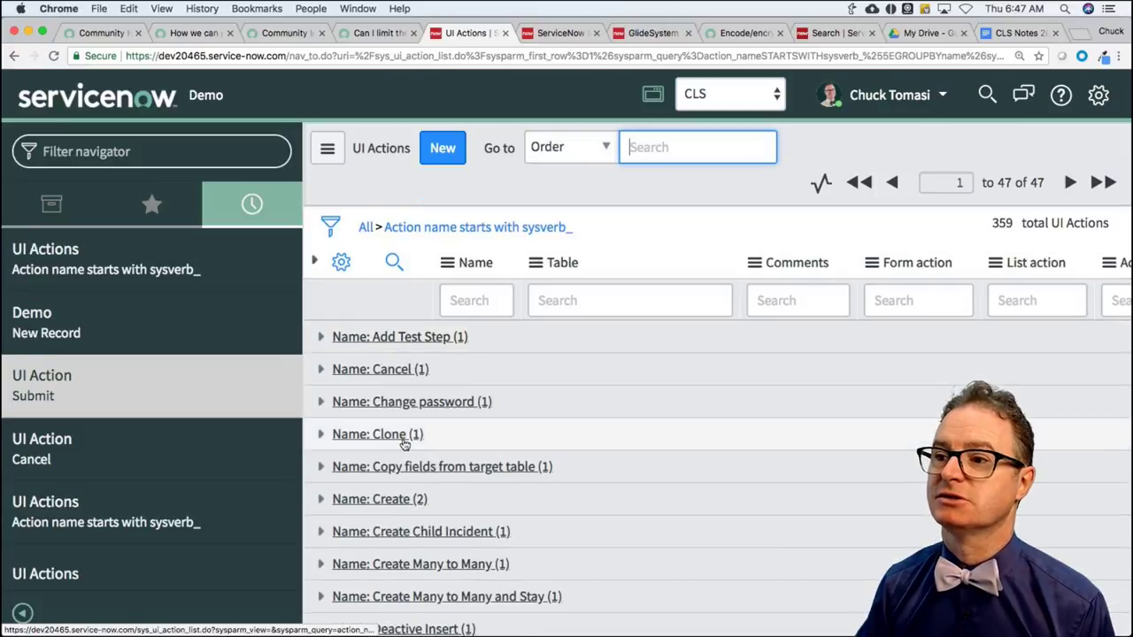
scroll(402, 440, "down", 15)
scroll(409, 450, "down", 4)
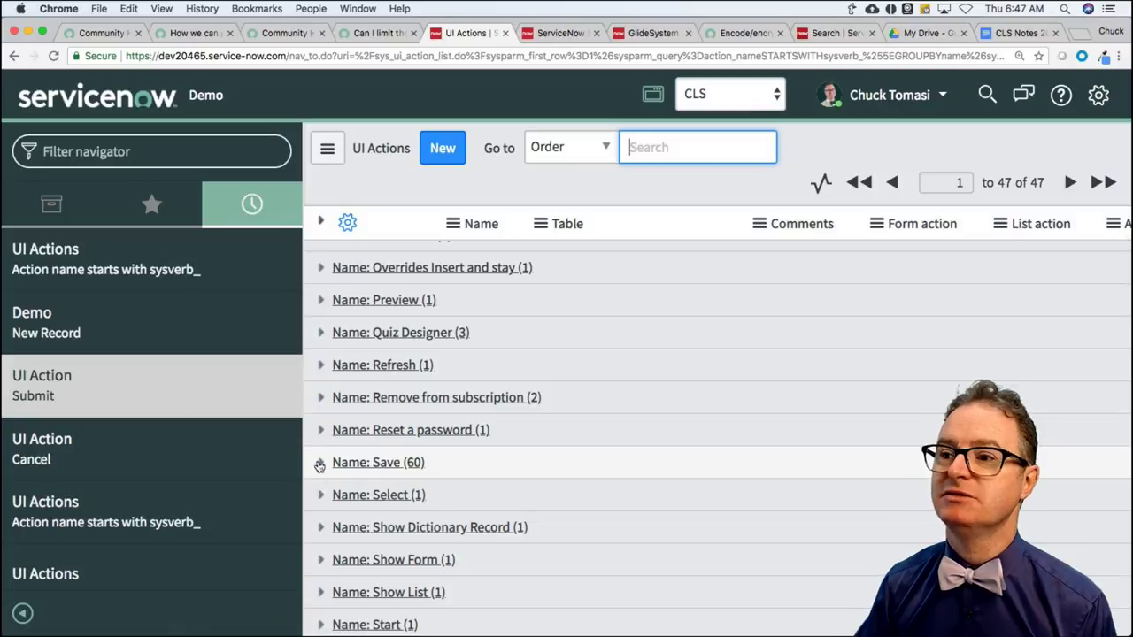
left_click(320, 463)
left_click(454, 533)
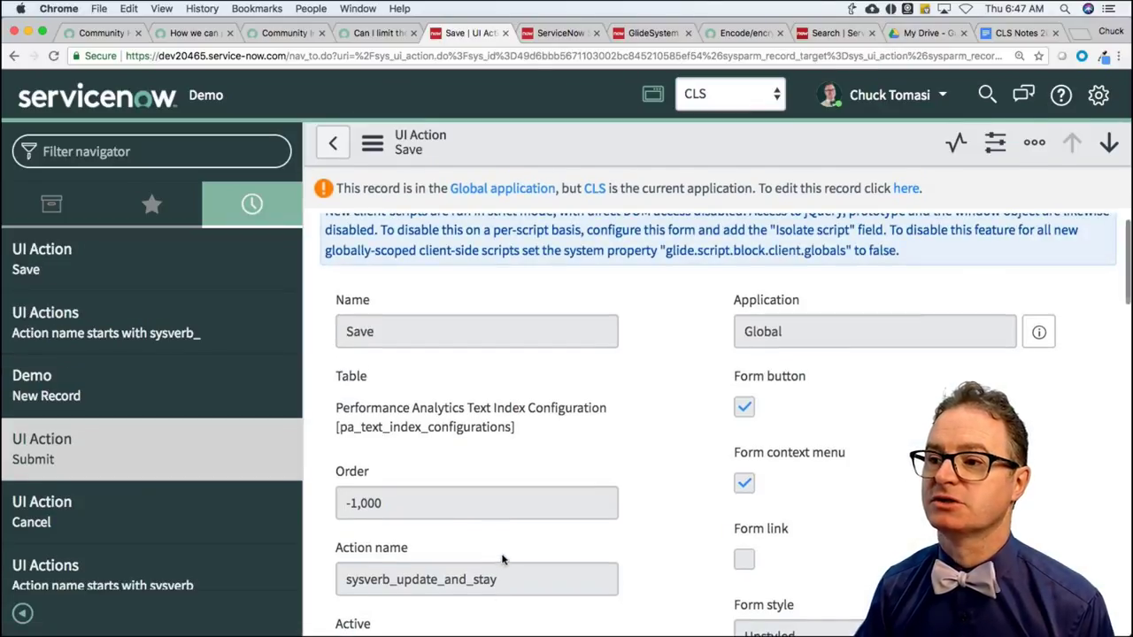
left_click_drag(518, 584, 343, 584)
key("super+c")
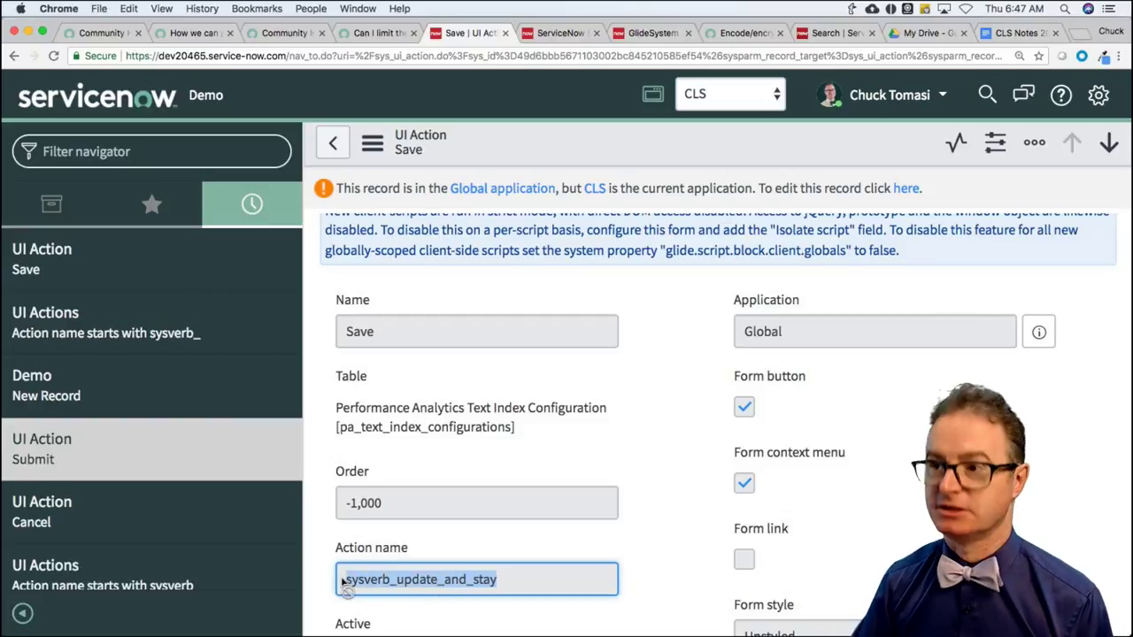
Switch back to Studio and start another UI Action file from Server Development, ready for its name.
left_click(560, 33)
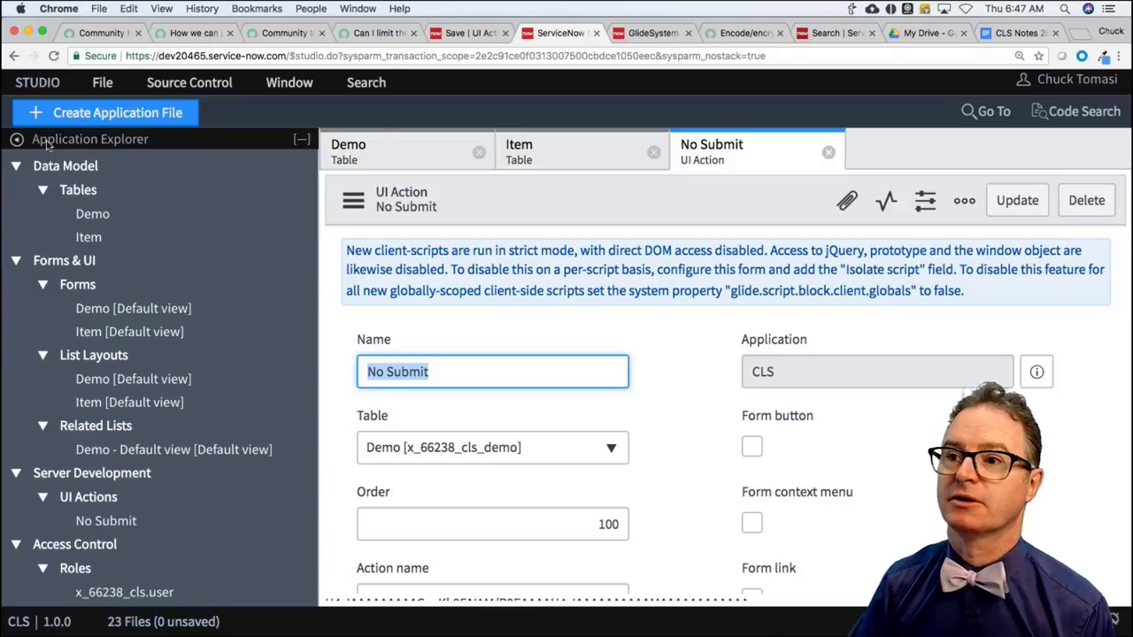
left_click(71, 120)
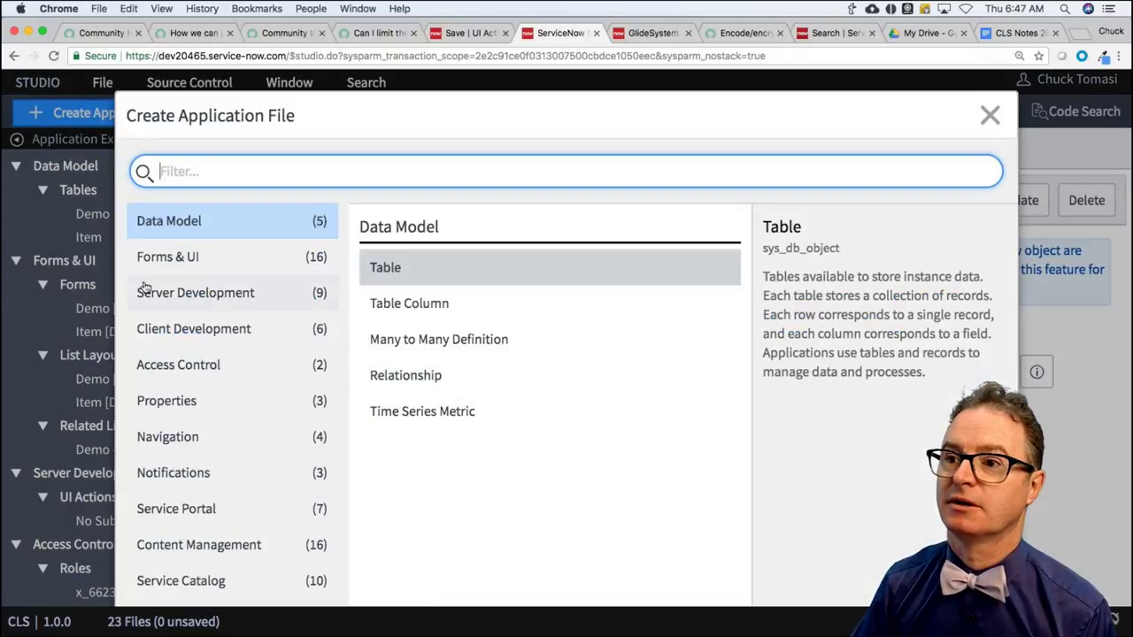
left_click(216, 302)
double_click(386, 344)
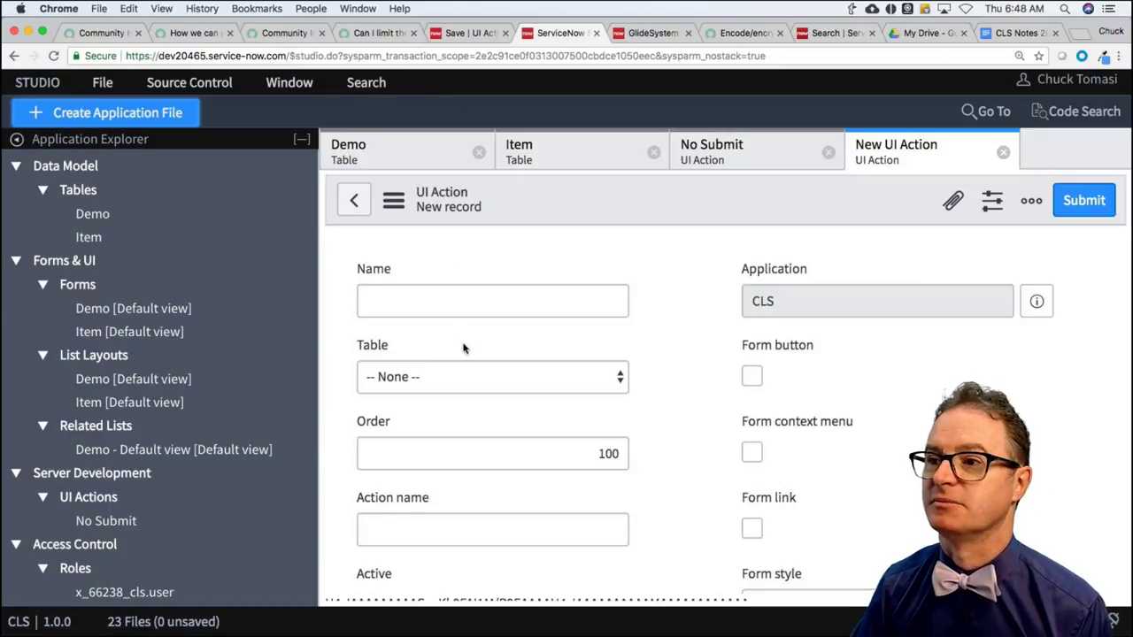
left_click(443, 375)
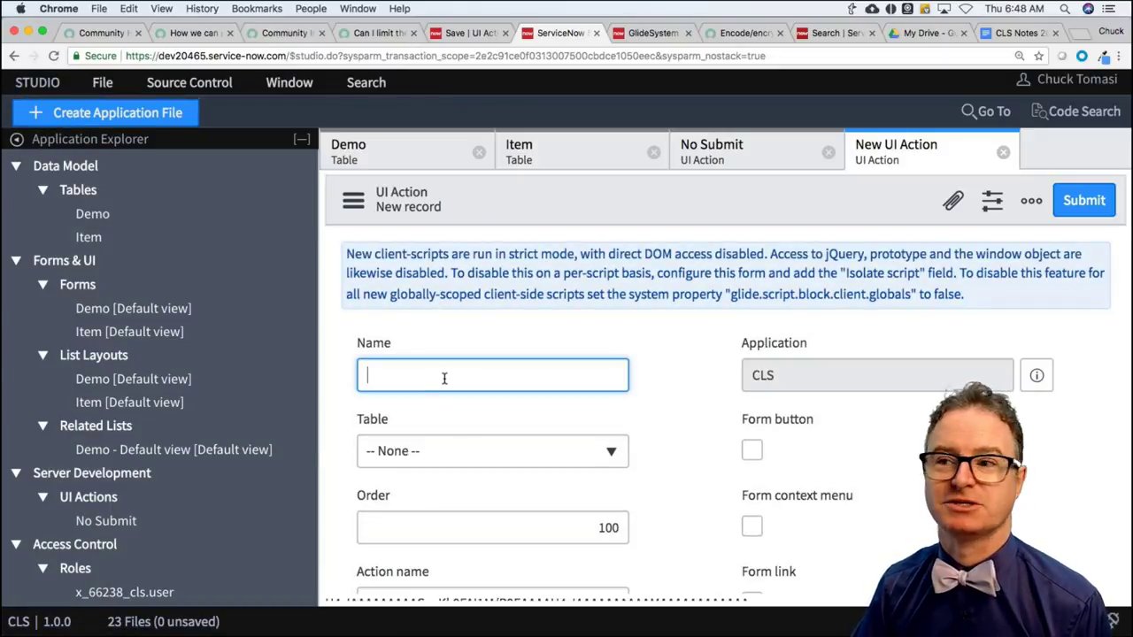
Name the new UI action Save, assign it to the Demo [x_66238_cls_demo] table, and enable Form button.
scroll(442, 372, "down", 2)
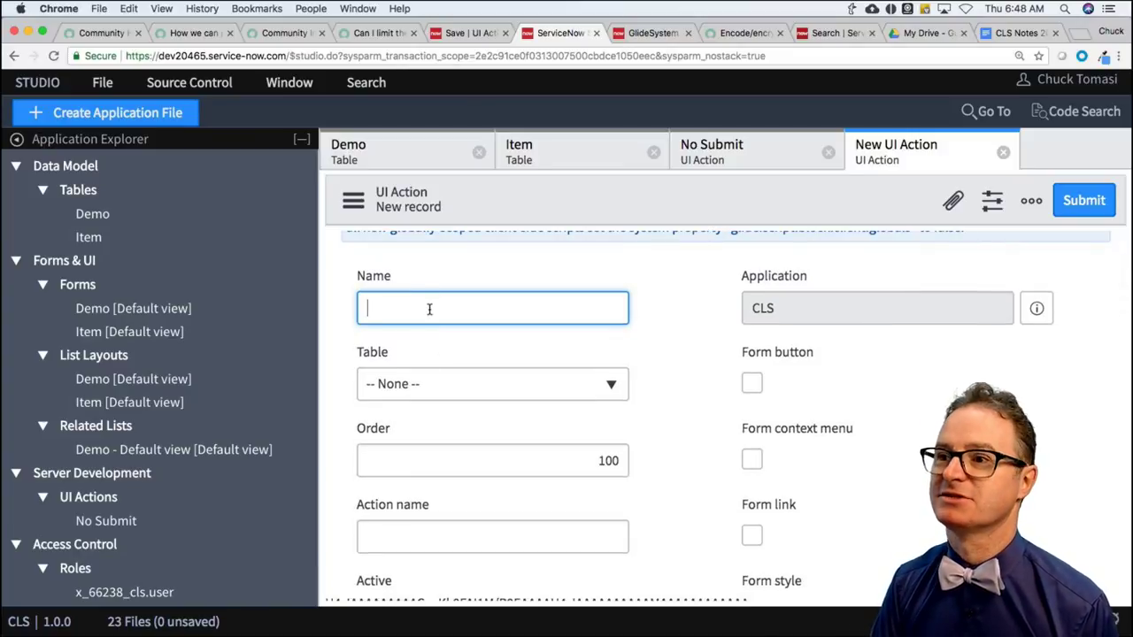
type("Save")
left_click(446, 395)
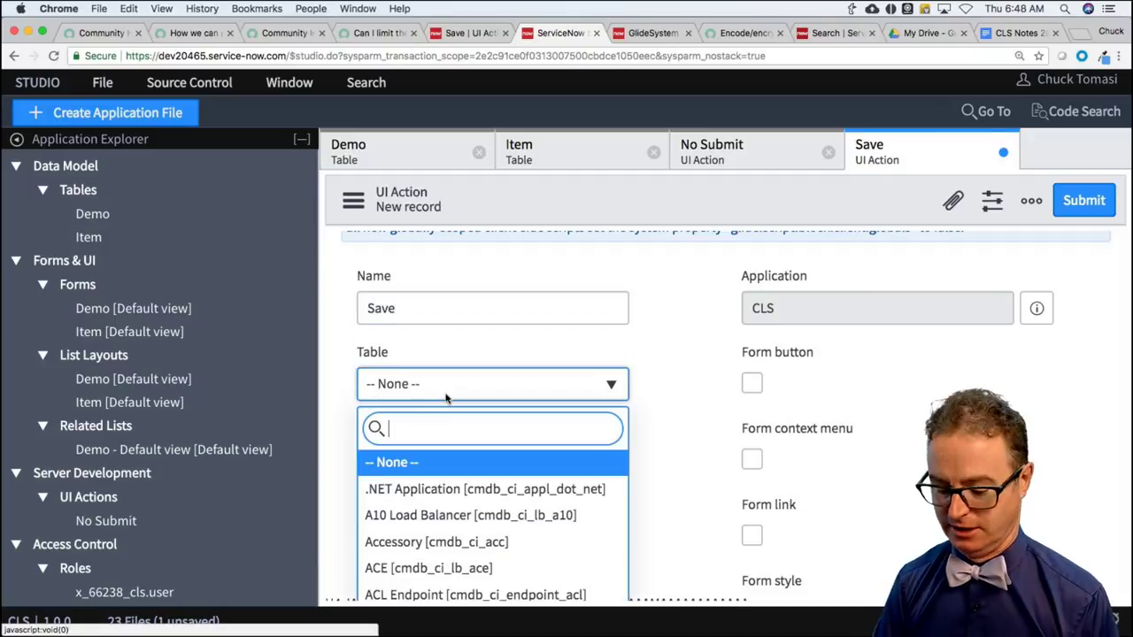
type("cls")
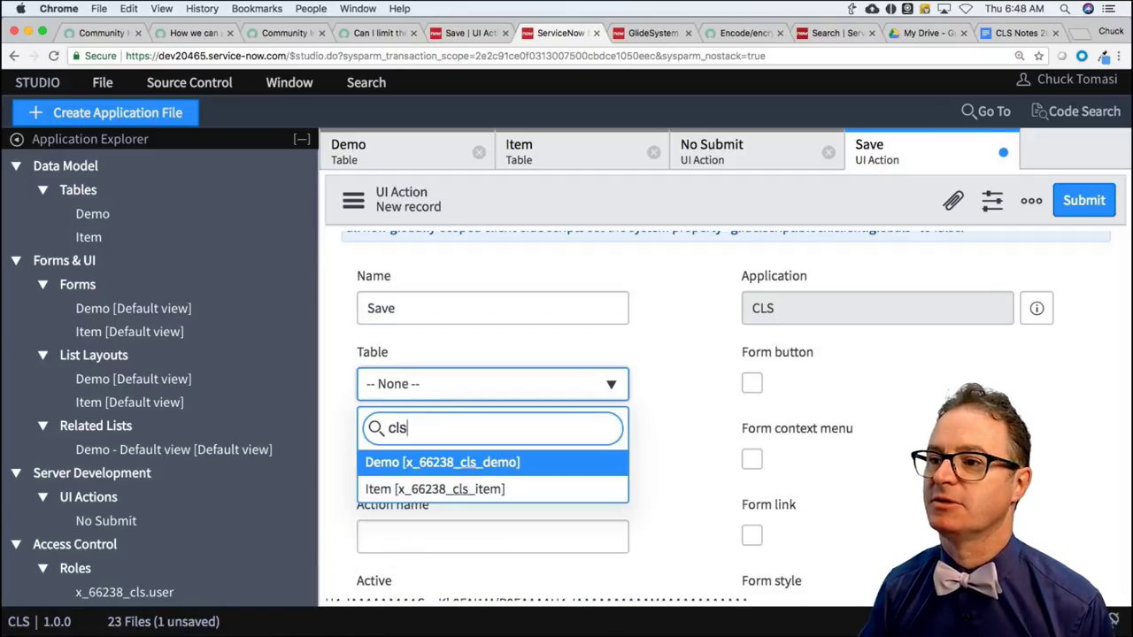
left_click(469, 462)
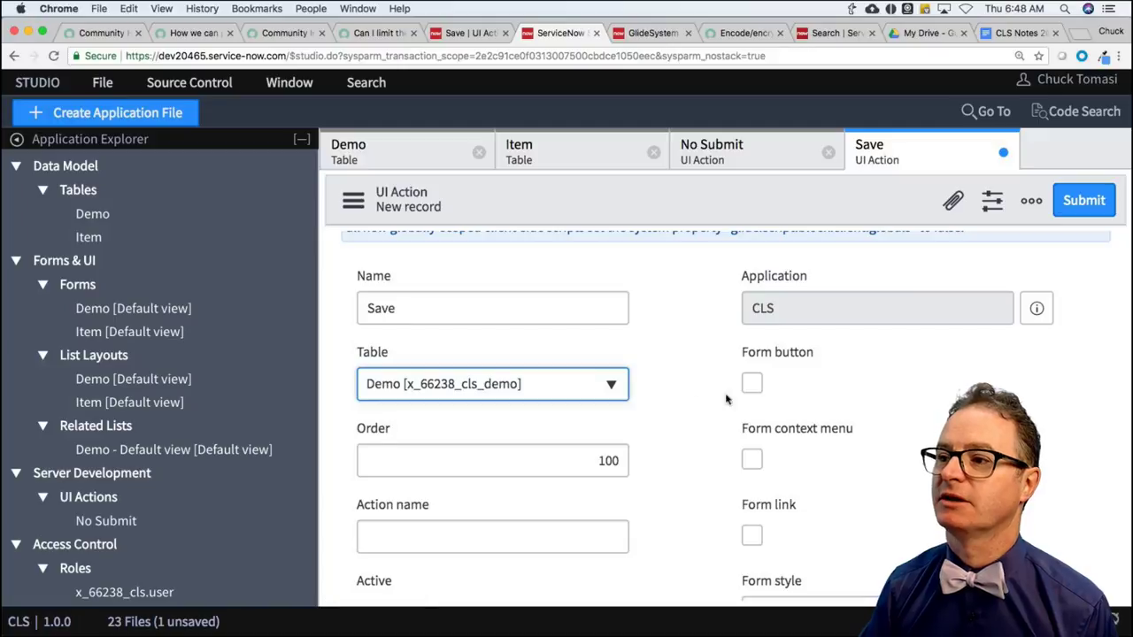
left_click(751, 382)
Paste sysverb_update_and_stay as the UI action's Action name and turn off Show update.
scroll(655, 440, "down", 1)
left_click(541, 495)
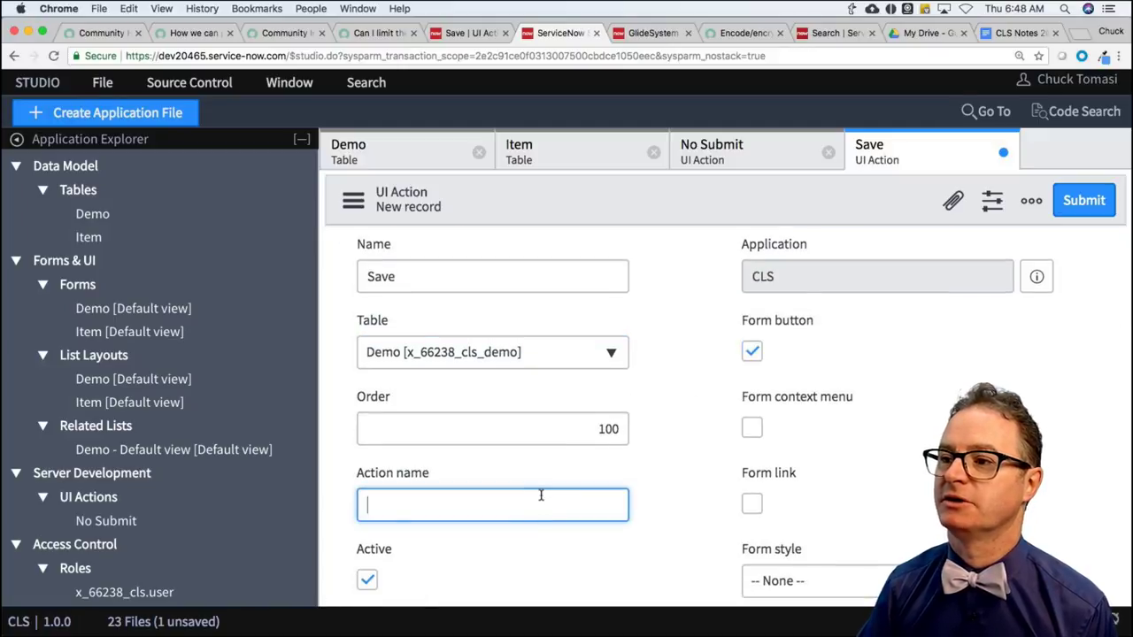
key("super+v")
scroll(659, 445, "down", 10)
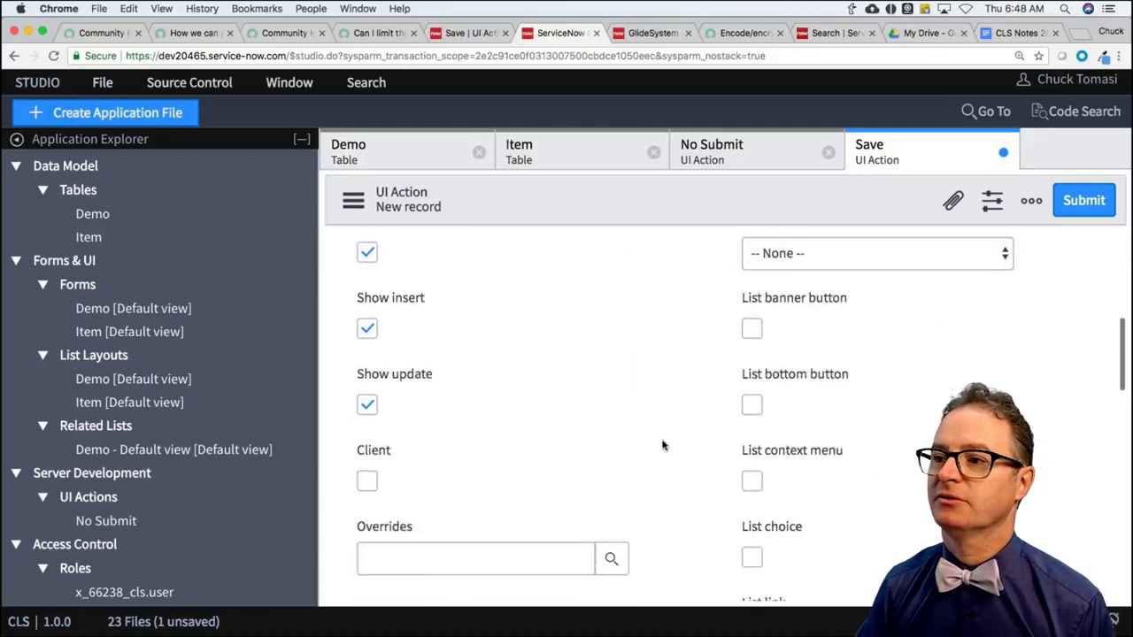
scroll(659, 455, "up", 2)
scroll(410, 399, "up", 2)
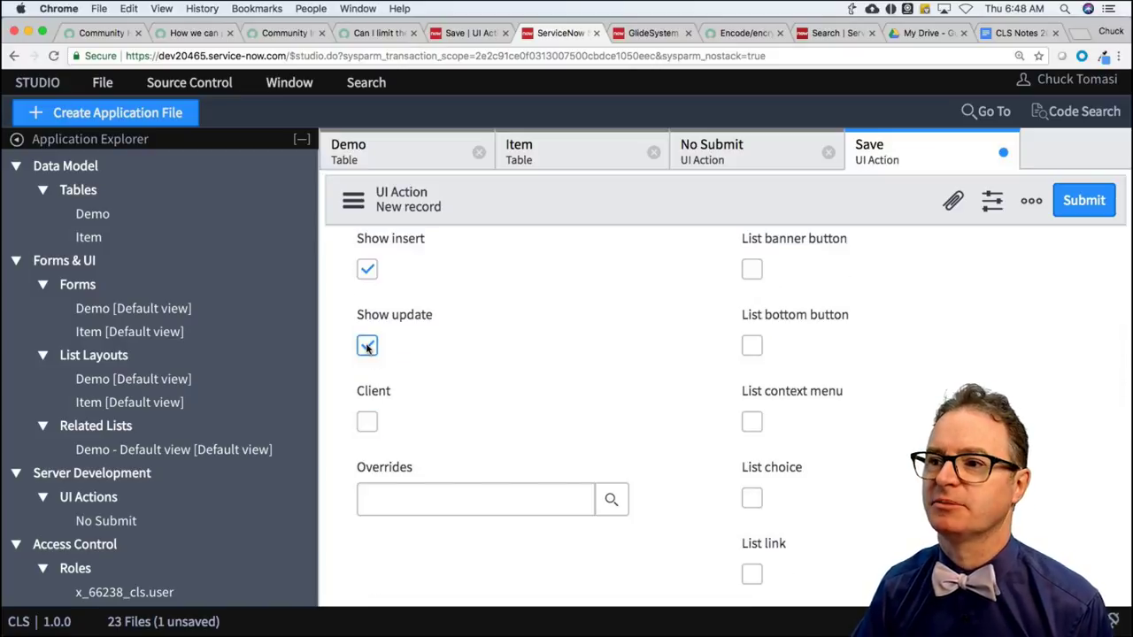
left_click(366, 347)
scroll(477, 372, "up", 2)
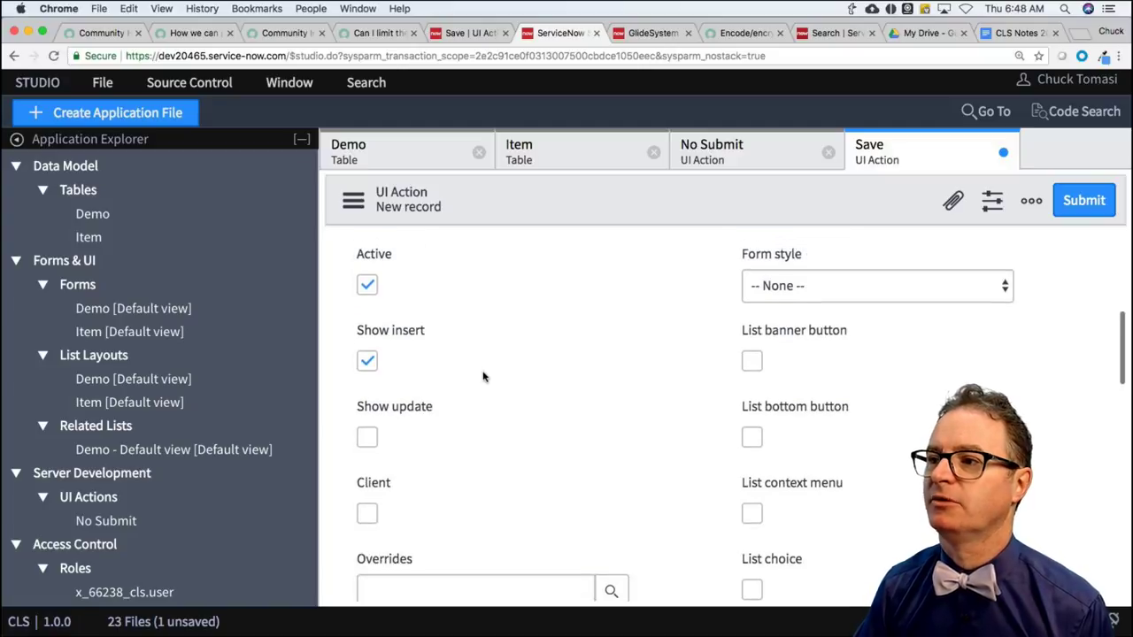
scroll(673, 376, "up", 2)
Enter the script "current.update();" followed by "action.setRedirectURL(current);" on a second line, and submit the Save UI action.
scroll(682, 382, "down", 8)
scroll(682, 381, "down", 1)
scroll(635, 399, "down", 3)
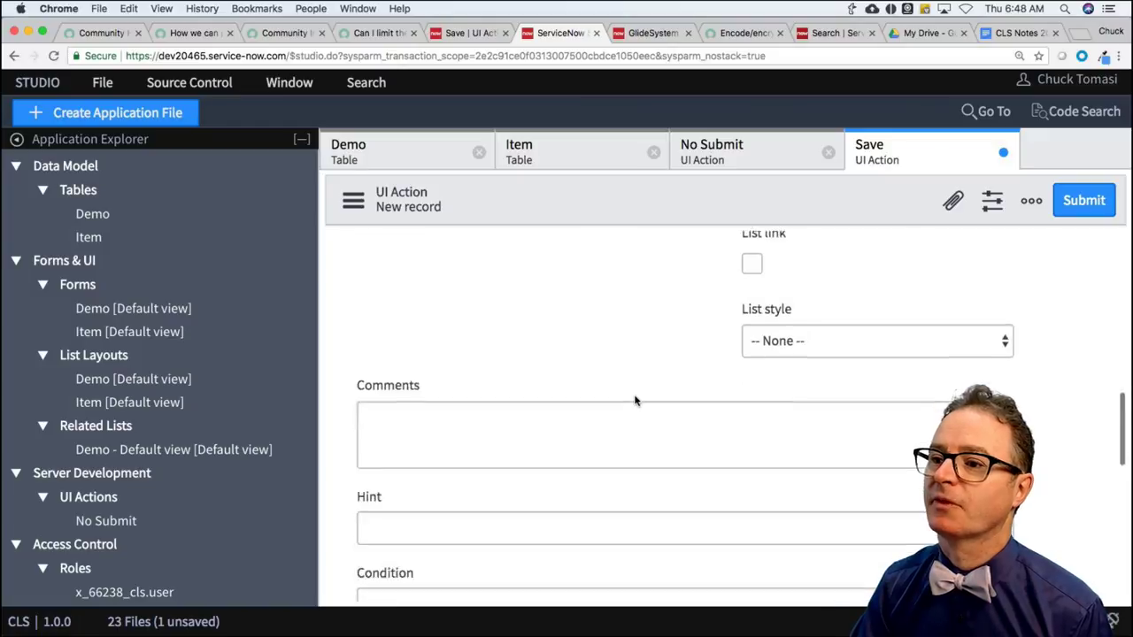
scroll(523, 458, "down", 5)
left_click(496, 455)
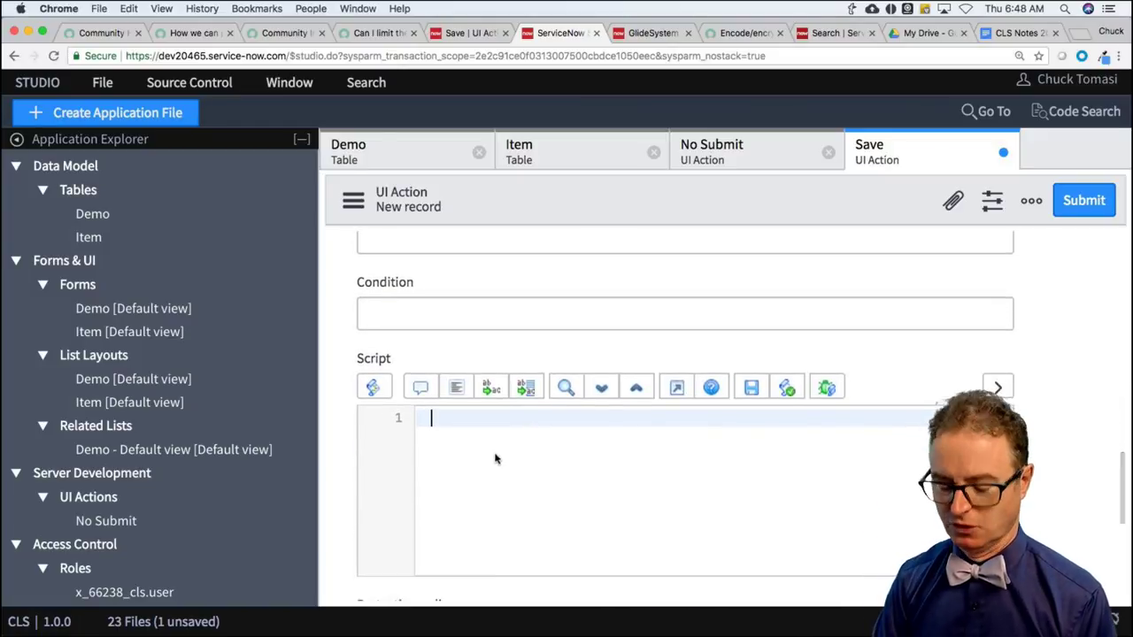
type("curren")
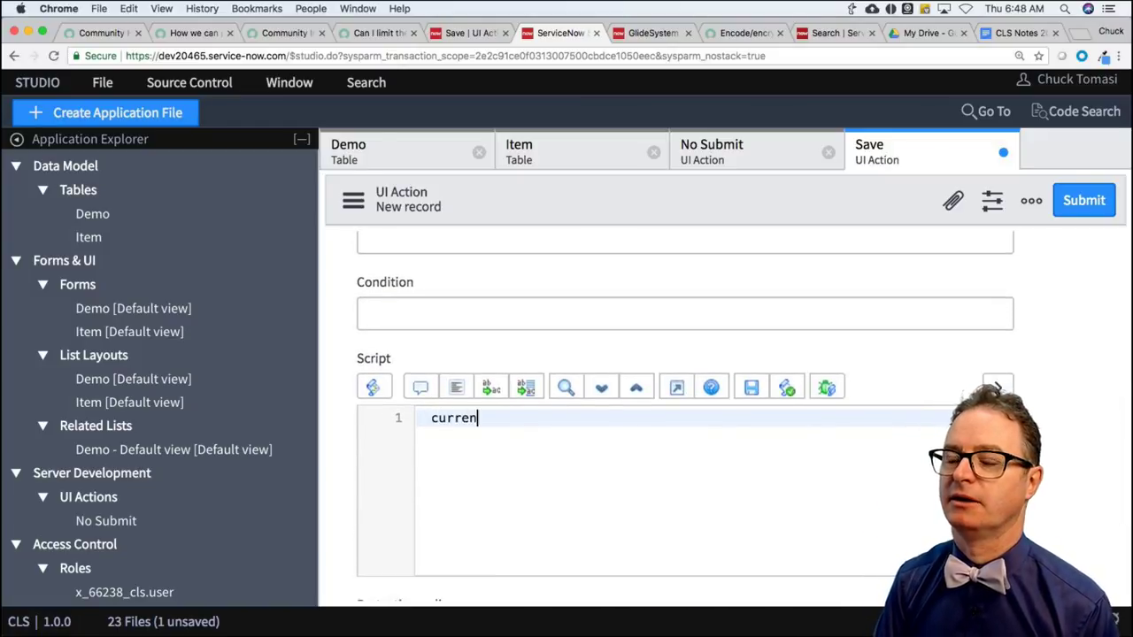
type("t.update();")
key("Return")
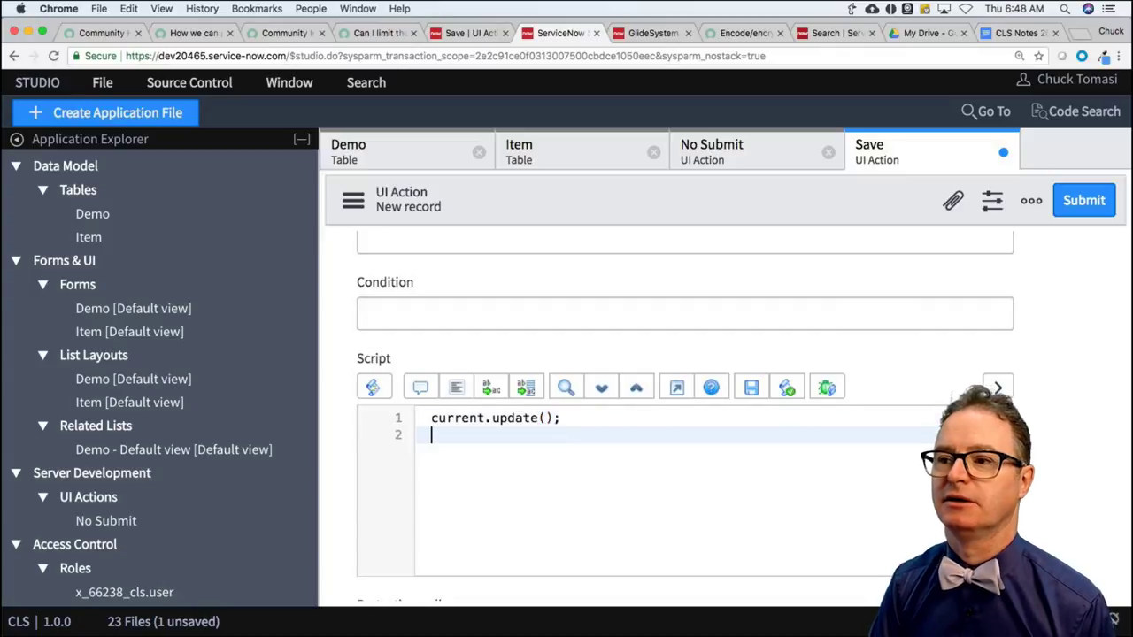
type("actionset")
key("BackSpace")
key("BackSpace")
type("setRe")
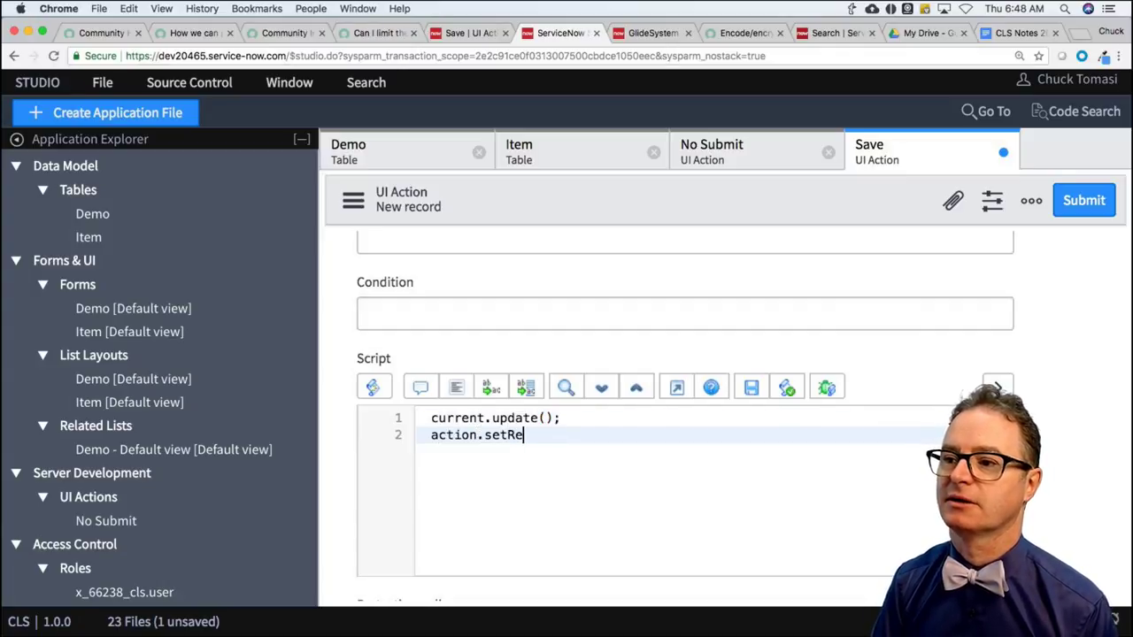
type("direct")
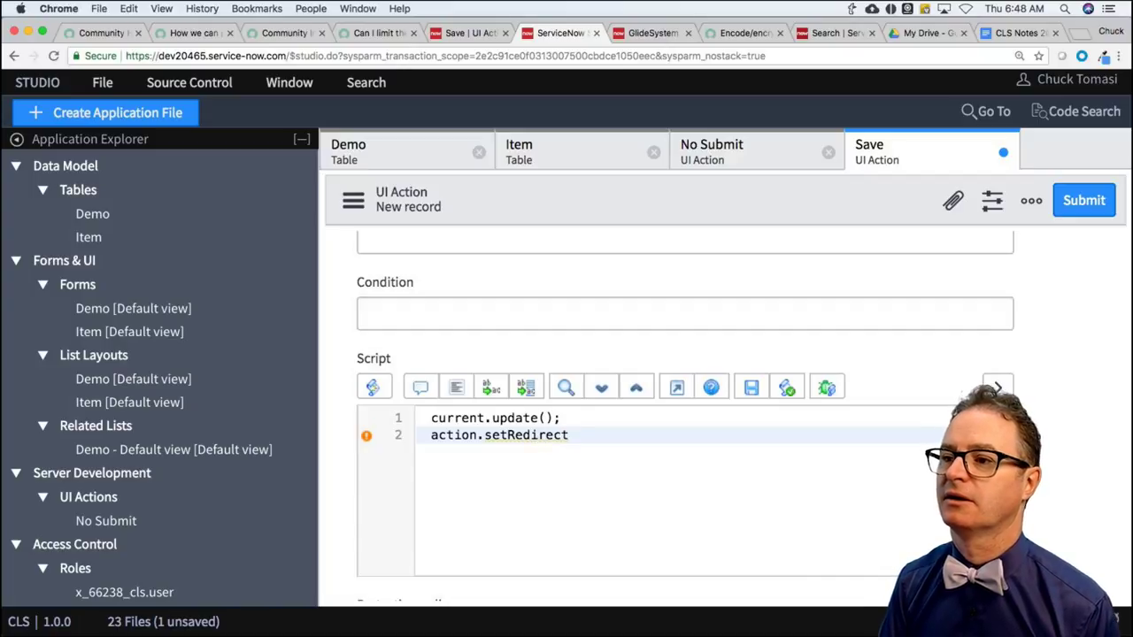
type("URL(current);")
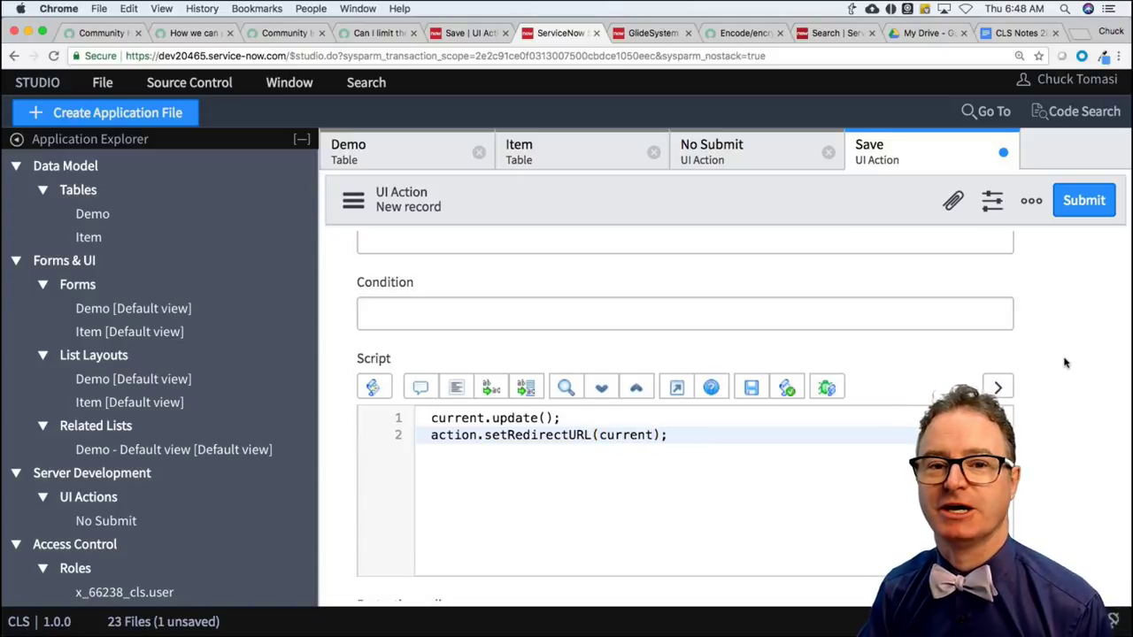
left_click(1084, 200)
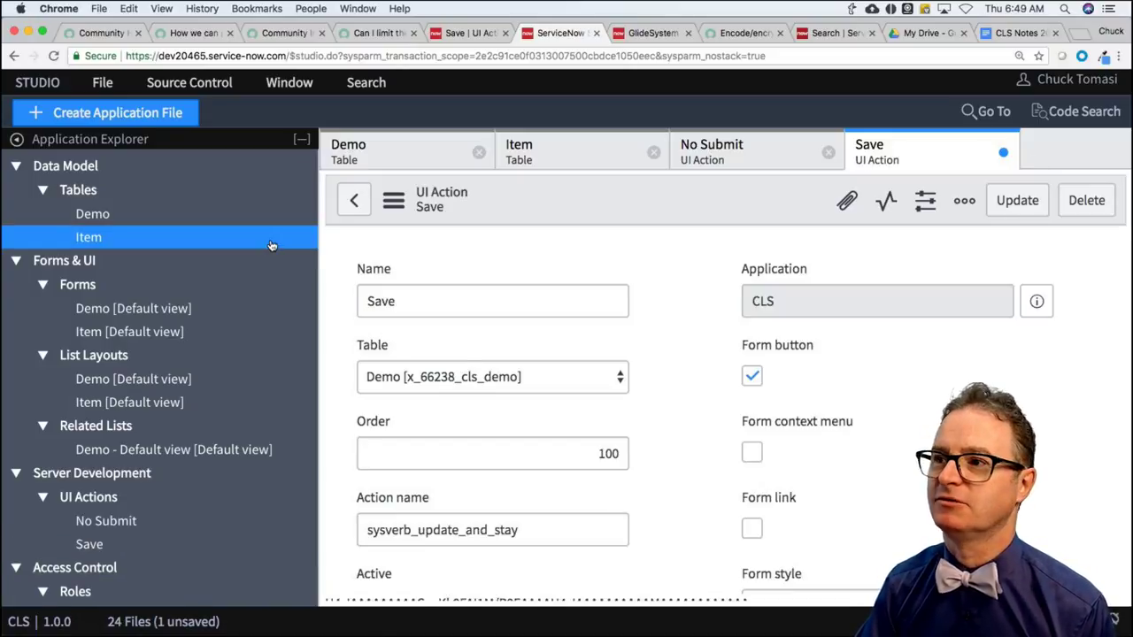
Return to the Demo instance, reopen the new Demo record form from the navigator history, and save the record.
left_click(486, 35)
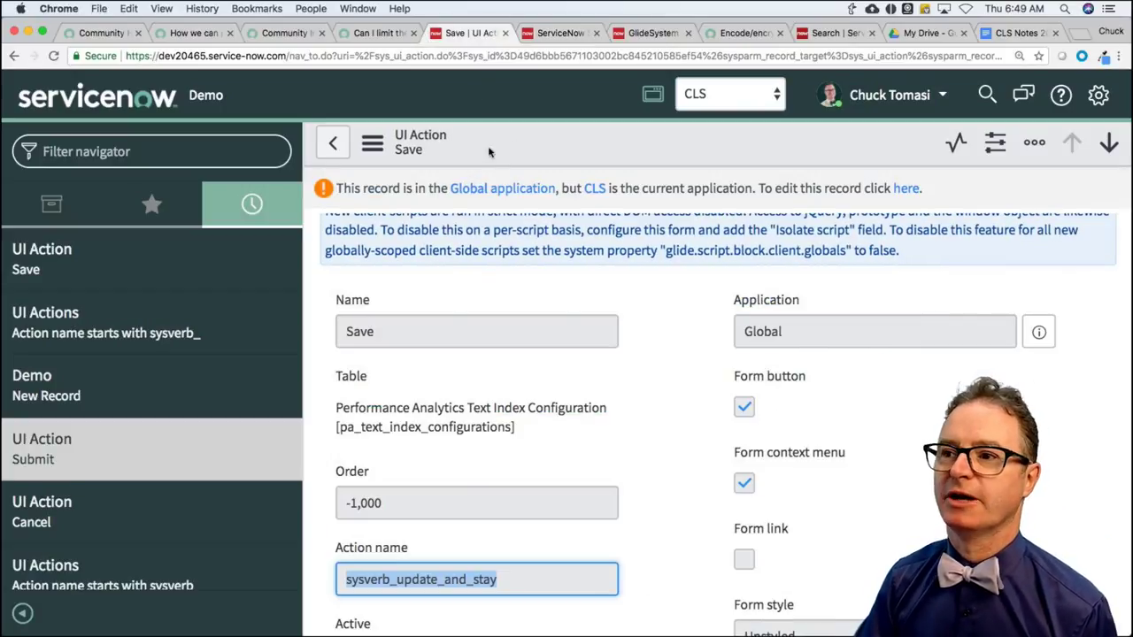
left_click(100, 383)
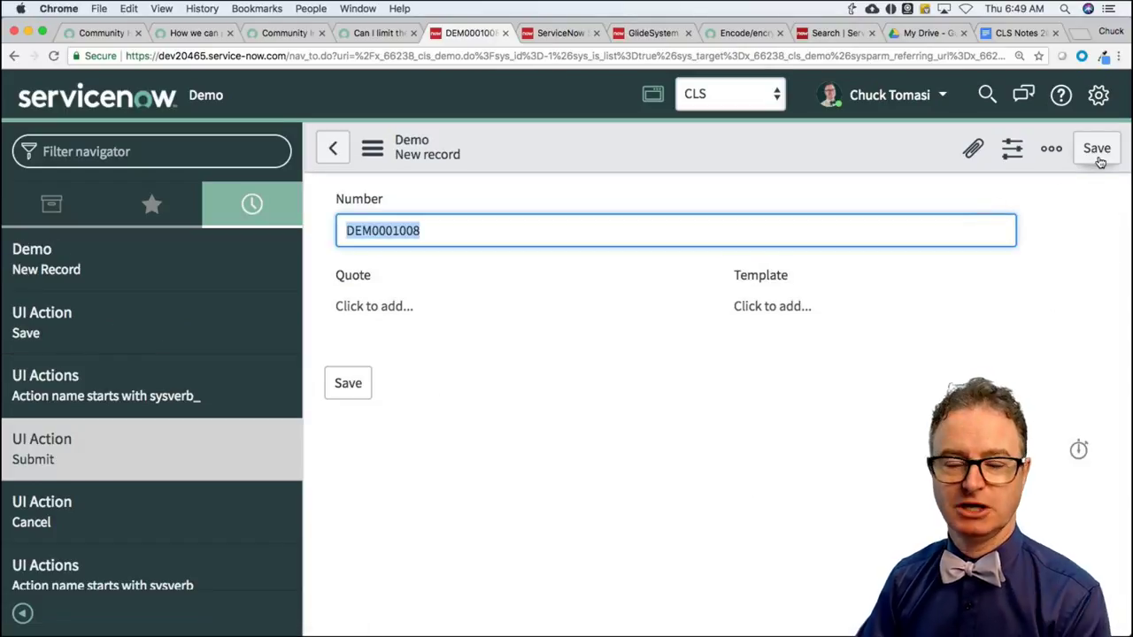
left_click(1097, 151)
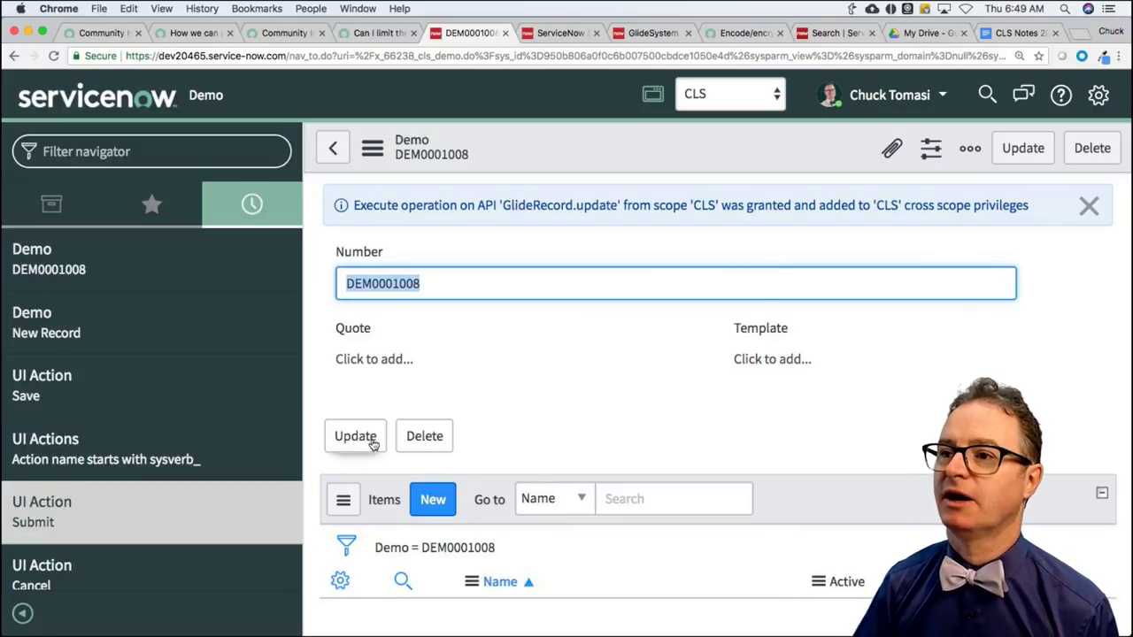
Add the Item->Demo related list to the Demo form layout and save the layout.
left_click(372, 148)
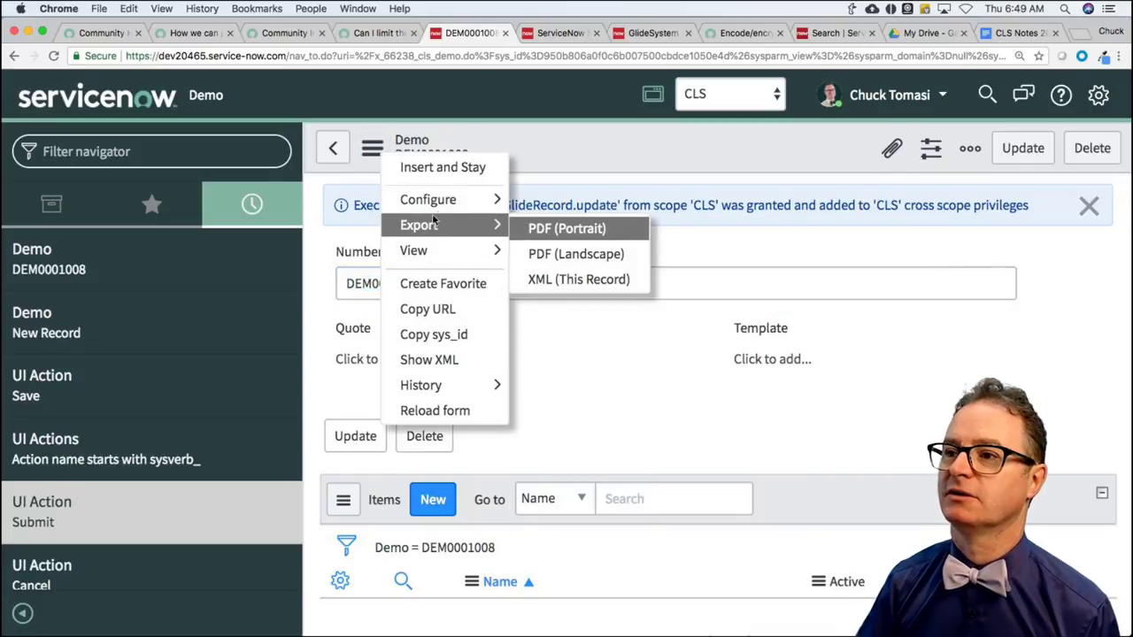
mouse_move(445, 205)
left_click(548, 229)
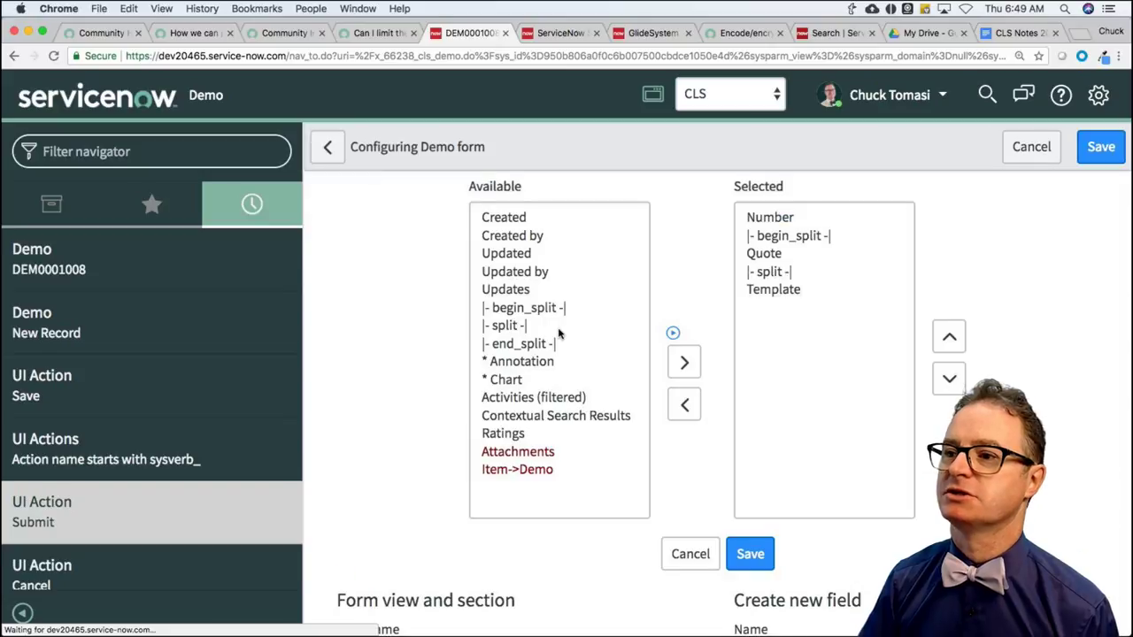
left_click(513, 469)
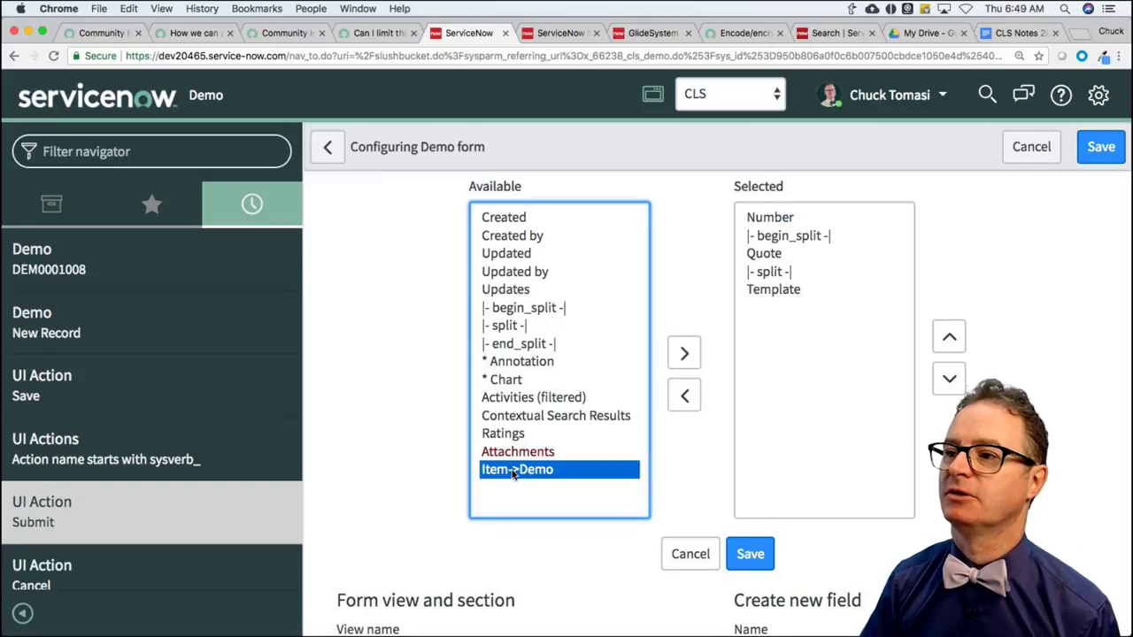
left_click(681, 358)
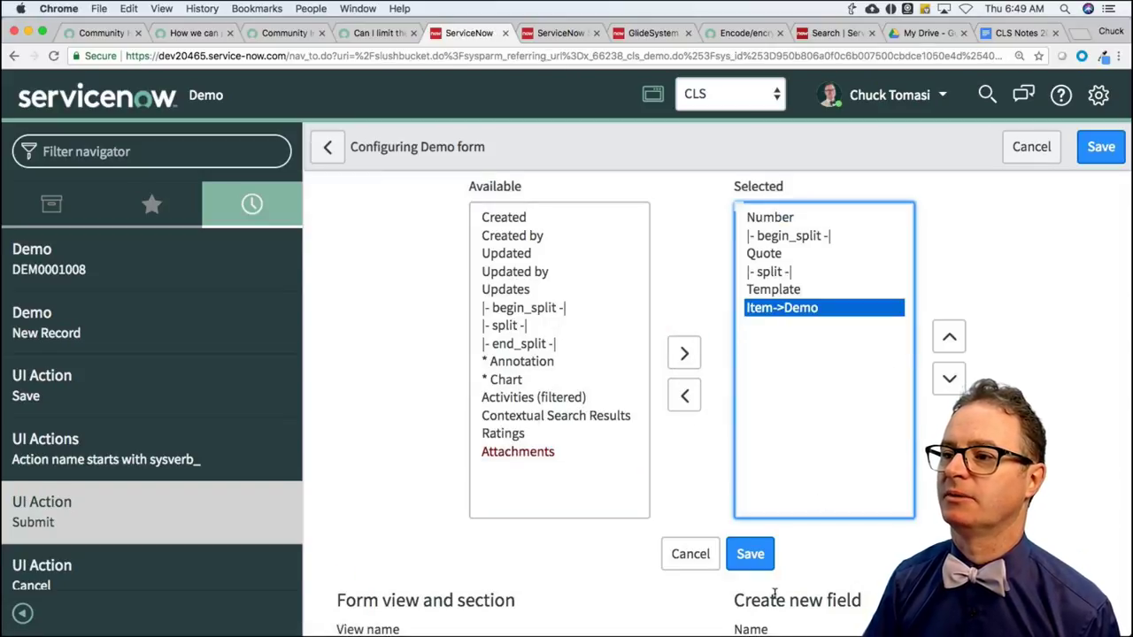
left_click(757, 555)
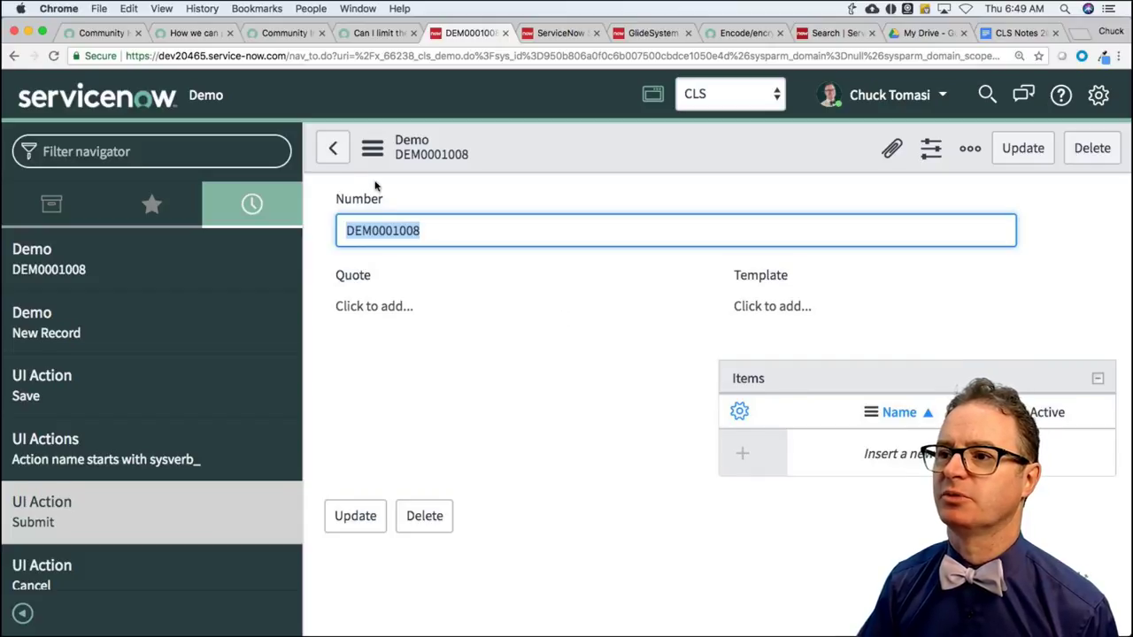
Reopen the Demo form layout, add an end_split above Item->Demo, and save the layout.
left_click(372, 148)
mouse_move(436, 210)
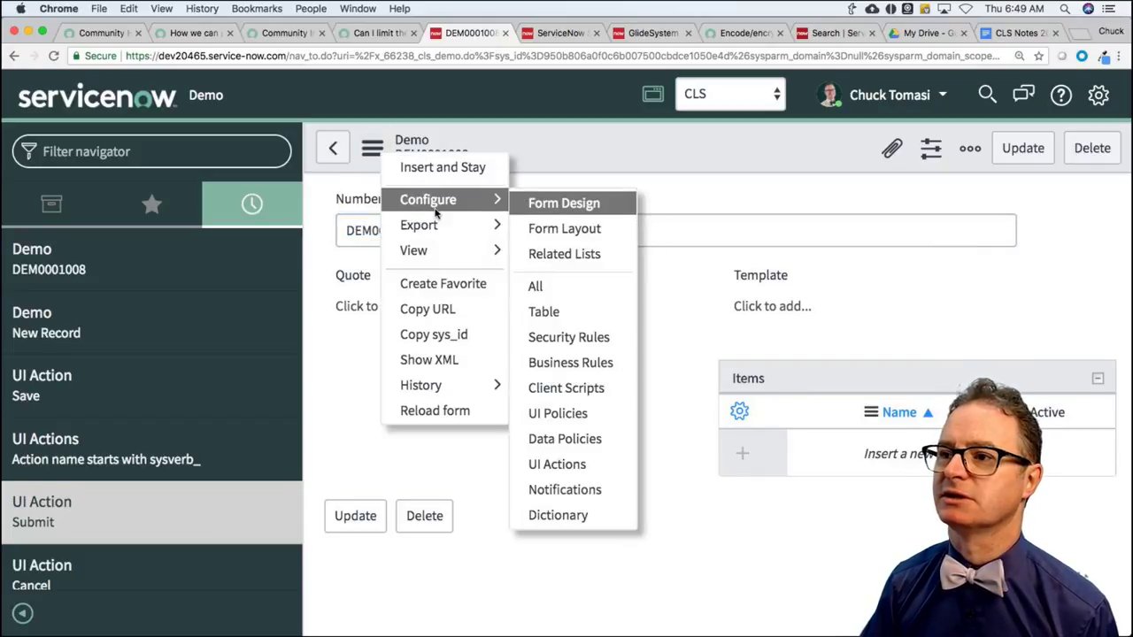
left_click(576, 228)
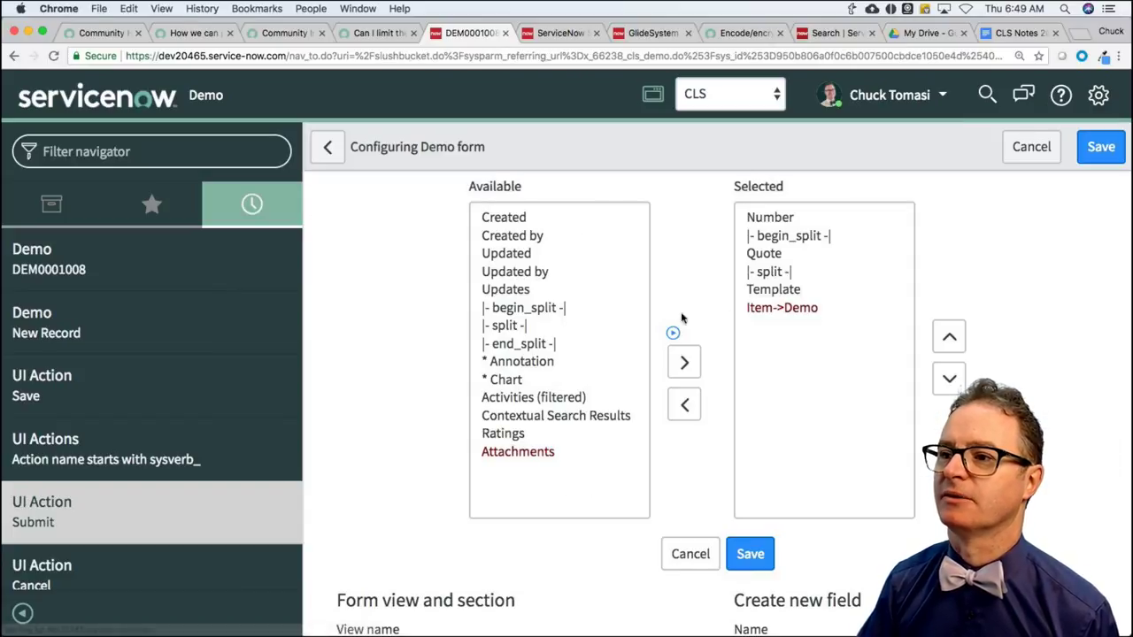
double_click(522, 345)
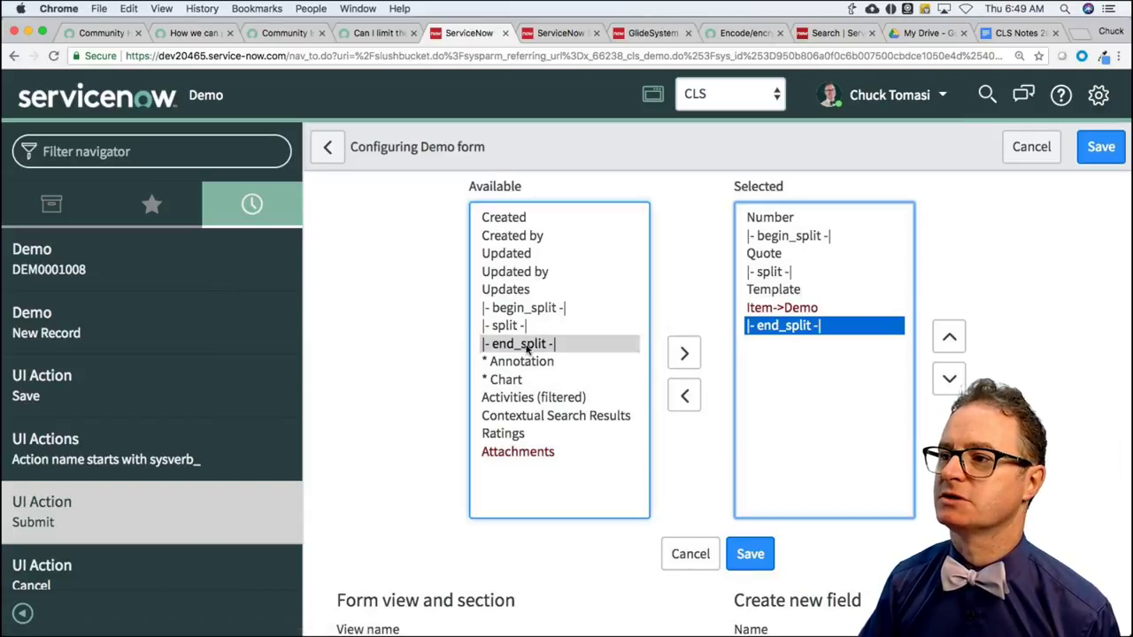
left_click(949, 337)
left_click(749, 554)
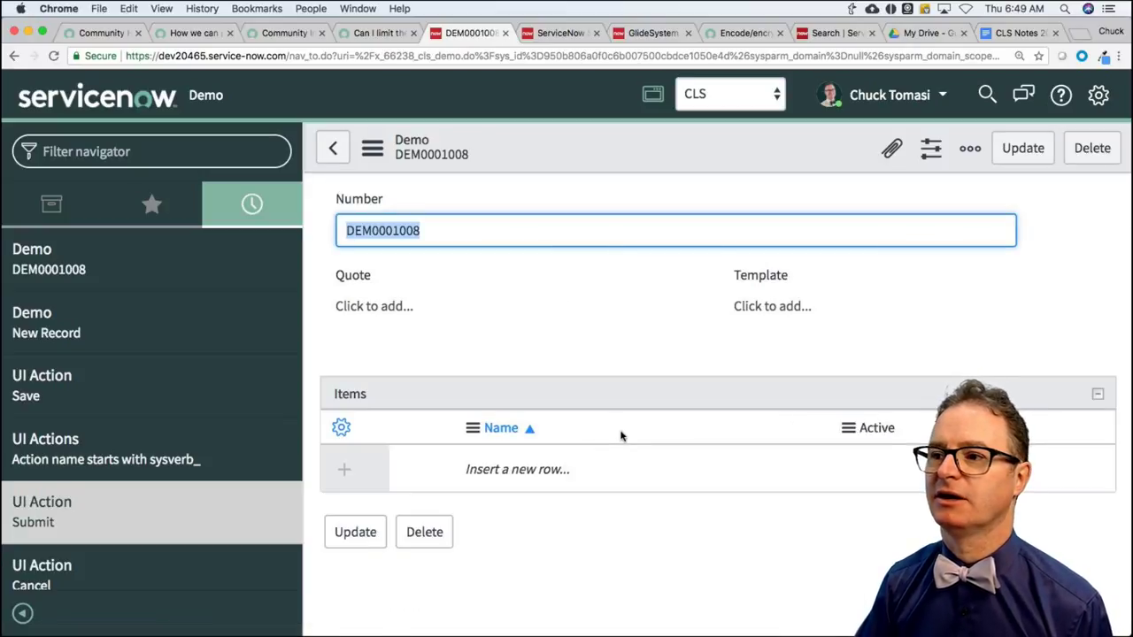
Insert a row named "Item 1" in the embedded Items list and check the form's context menu for a save option.
left_click(522, 470)
type("Item")
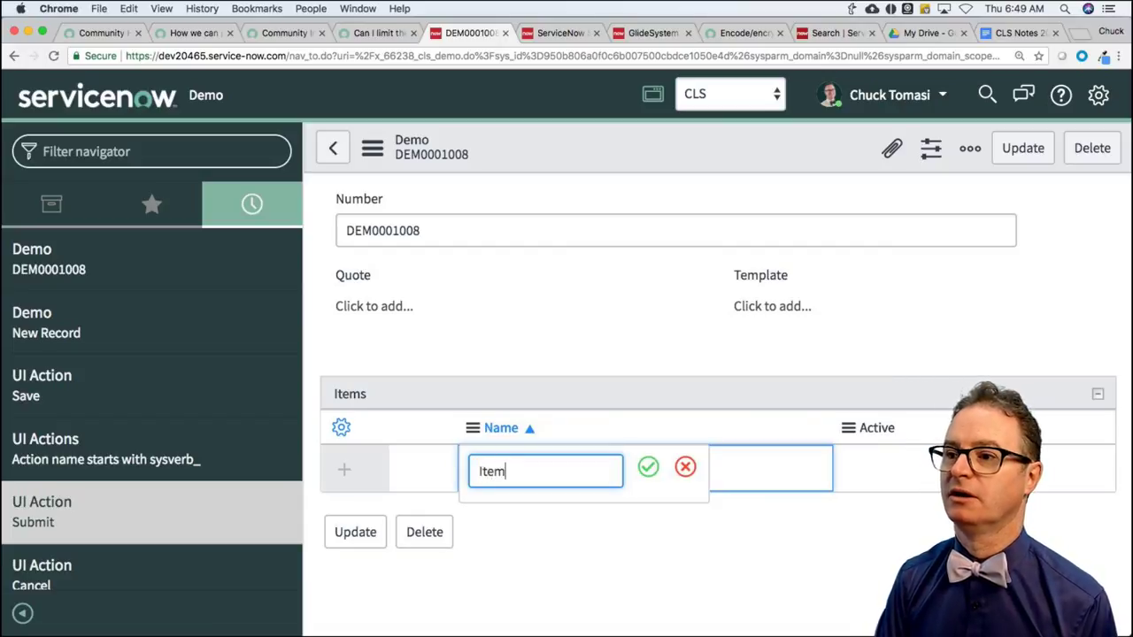
type(" 1")
key("Return")
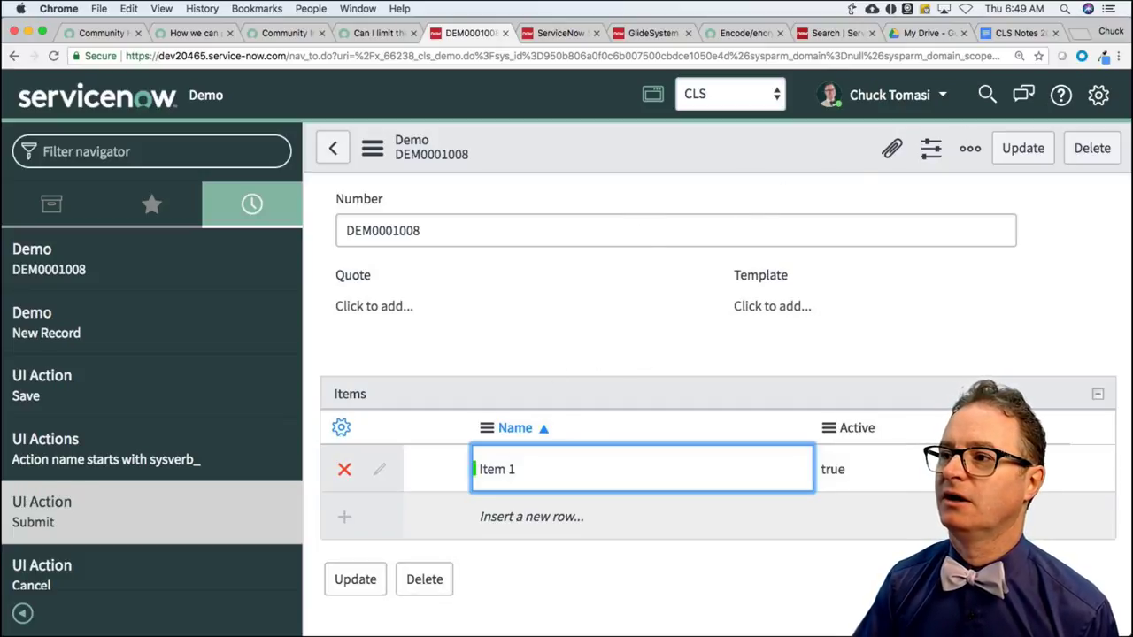
right_click(771, 146)
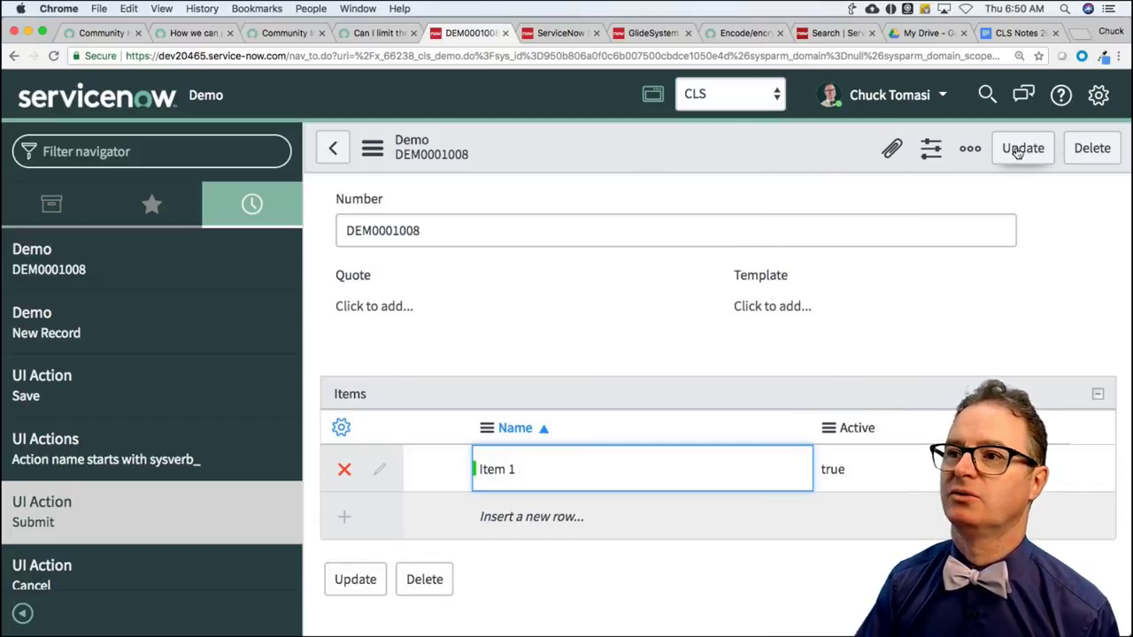
Switch back to Studio, turn on Show update for the Save UI action, and save it in place.
left_click(551, 36)
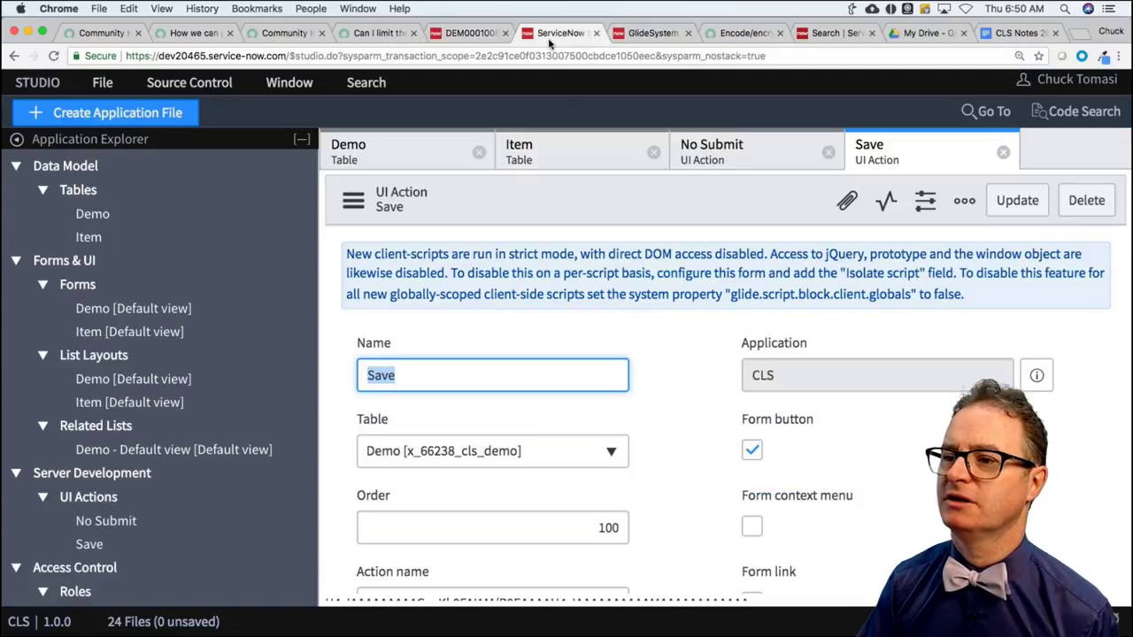
scroll(603, 381, "down", 5)
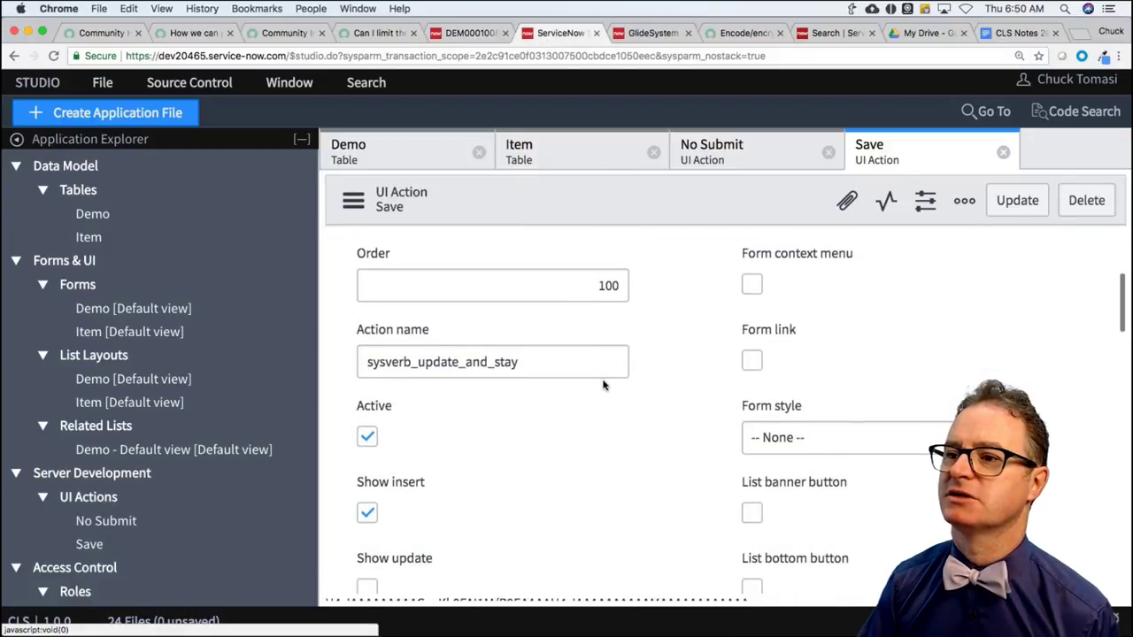
left_click(366, 474)
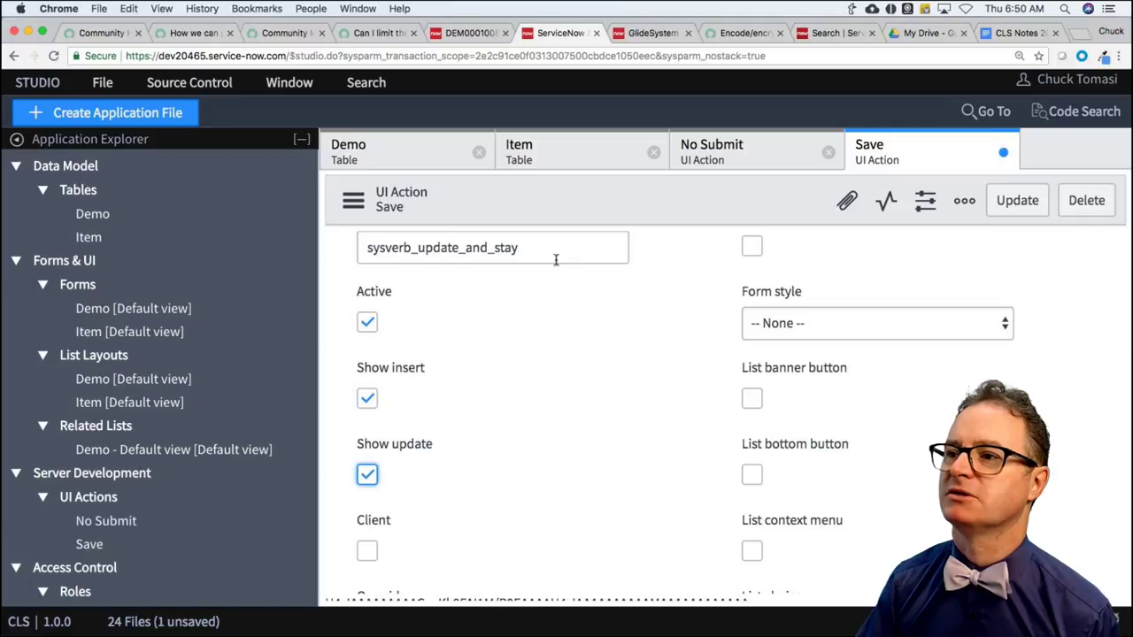
right_click(641, 197)
left_click(678, 209)
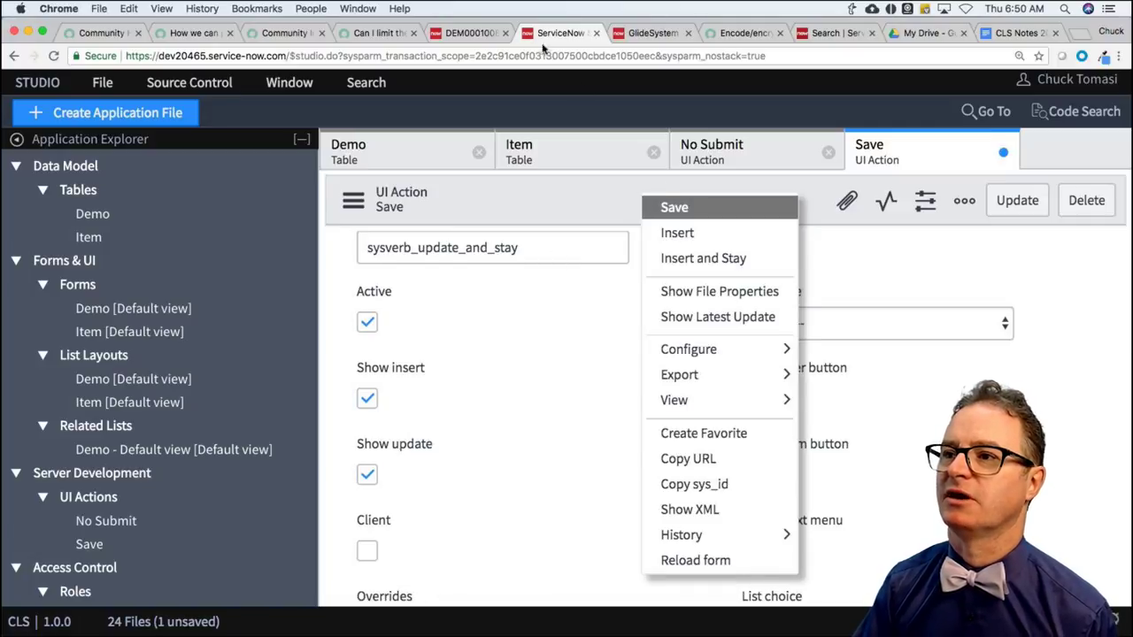
Return to the Demo record, update it with the Item 1 row, and reopen record DEM0001008.
left_click(469, 33)
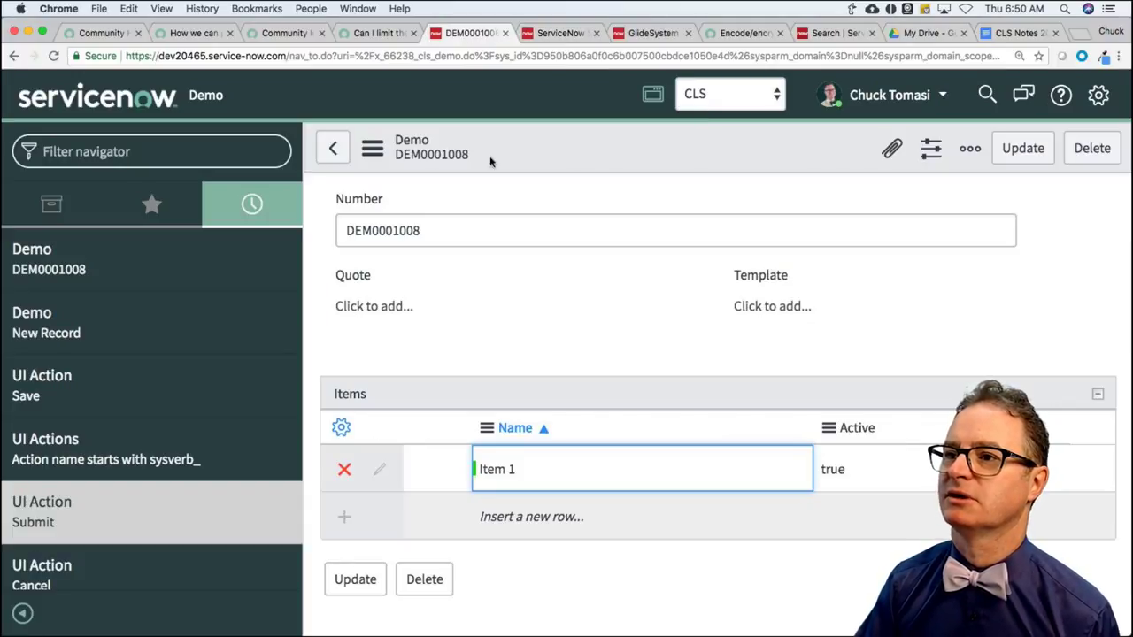
left_click(372, 148)
left_click(638, 146)
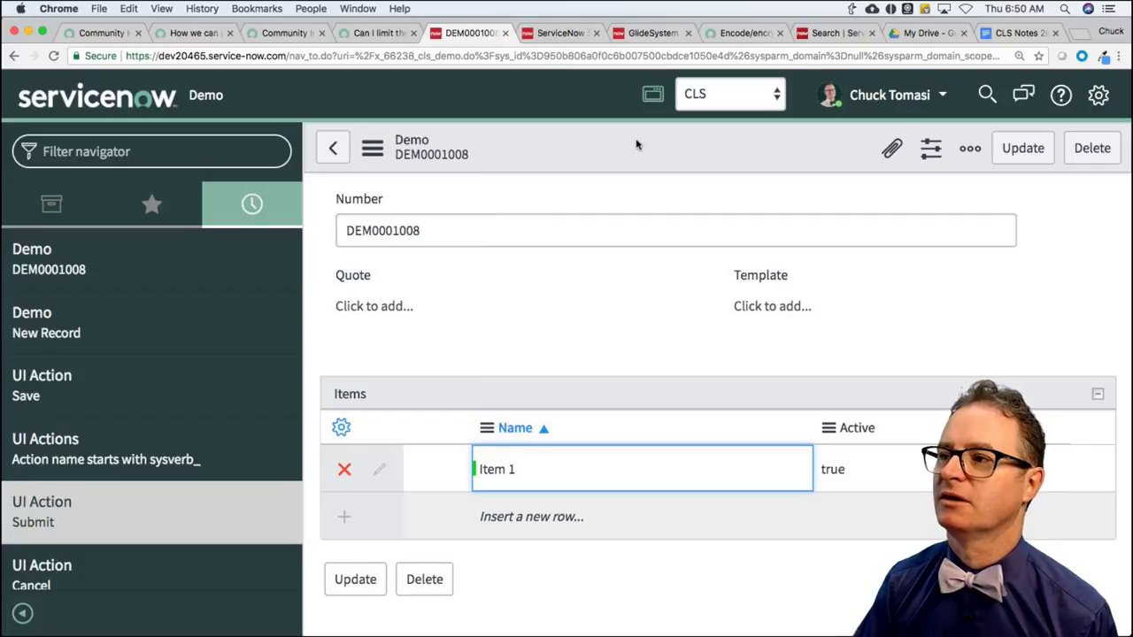
right_click(638, 149)
left_click(562, 155)
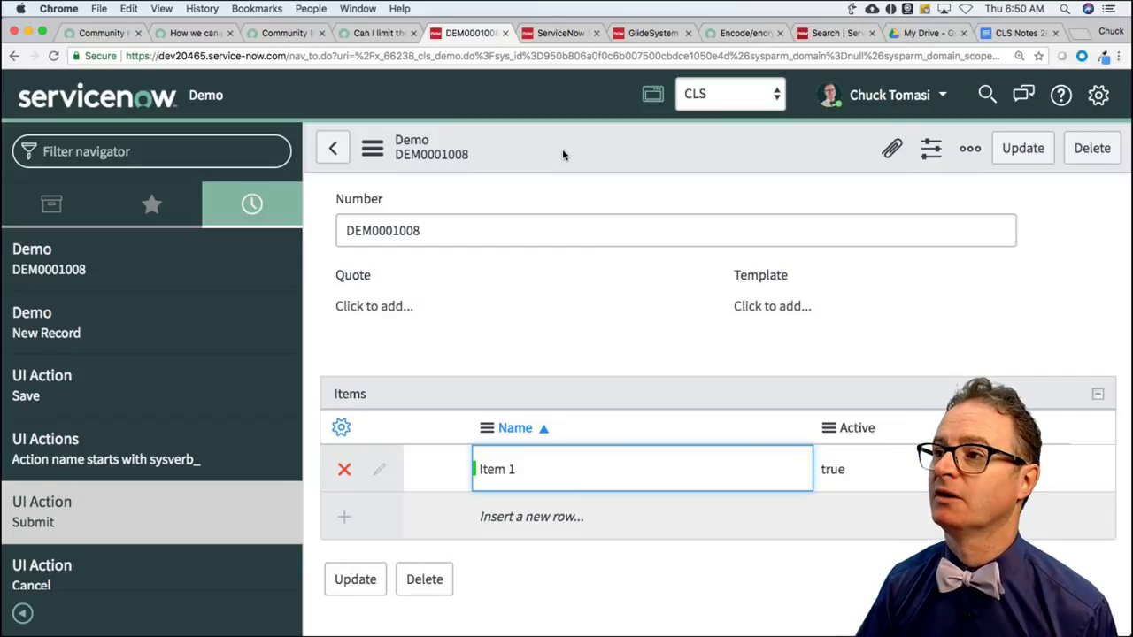
left_click(1016, 158)
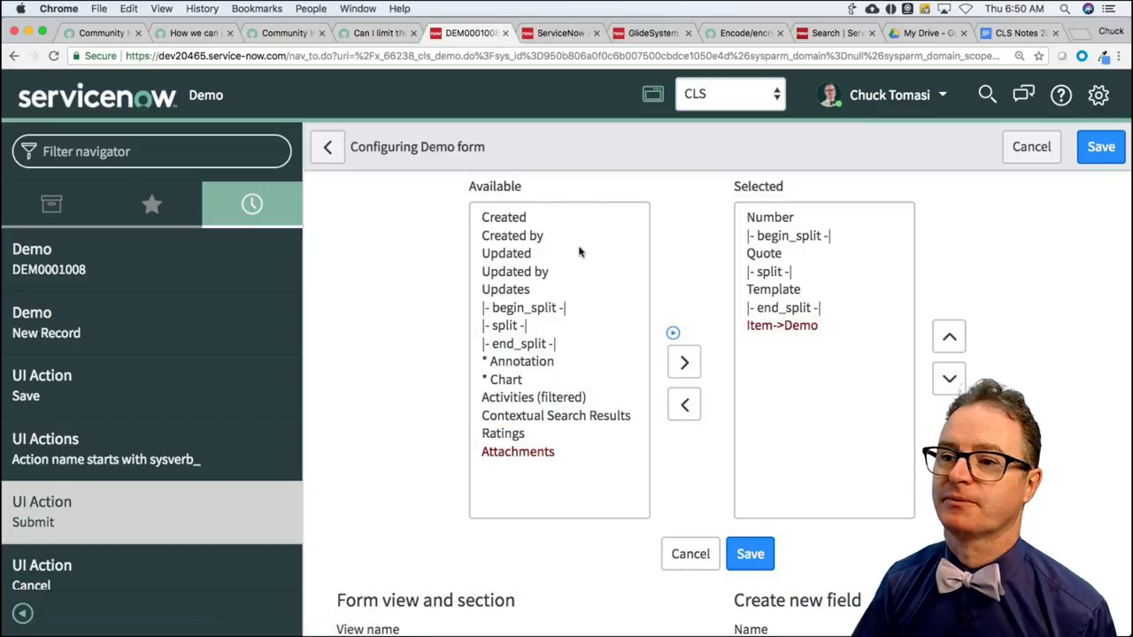
left_click(84, 292)
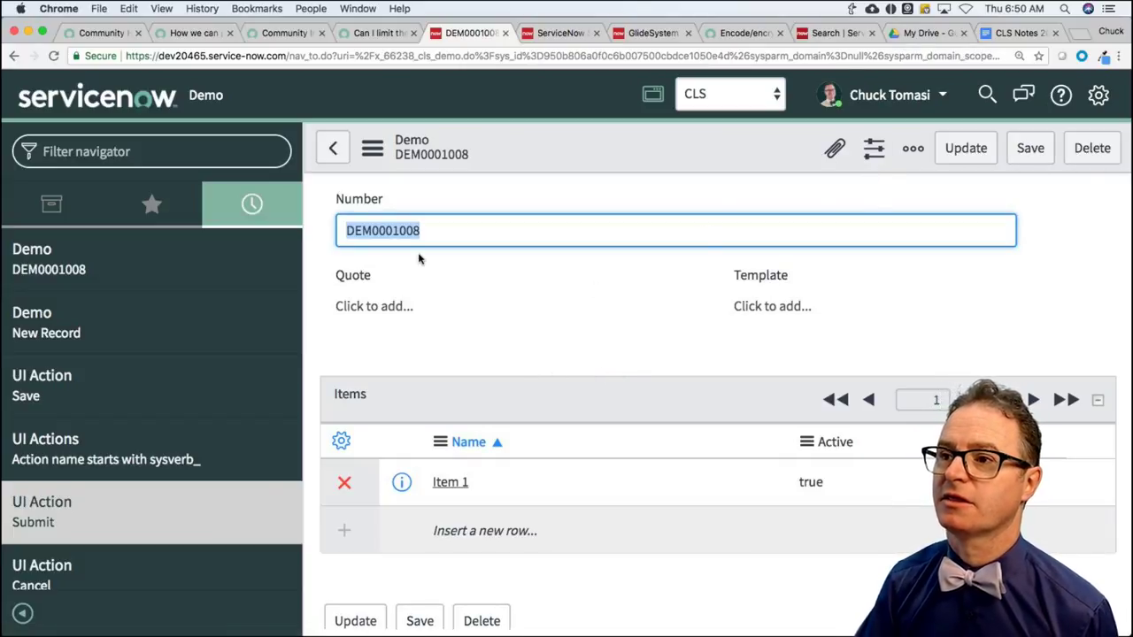
Check the Demo form's context menu for a save option and compare it with the form's Save button.
left_click(372, 148)
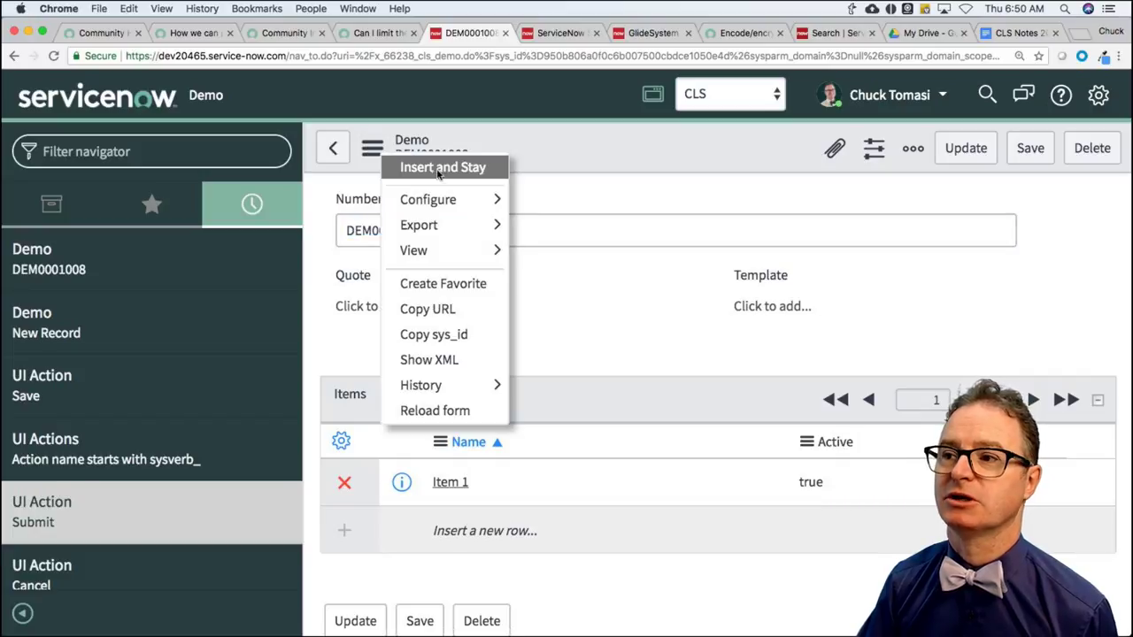
key("Escape")
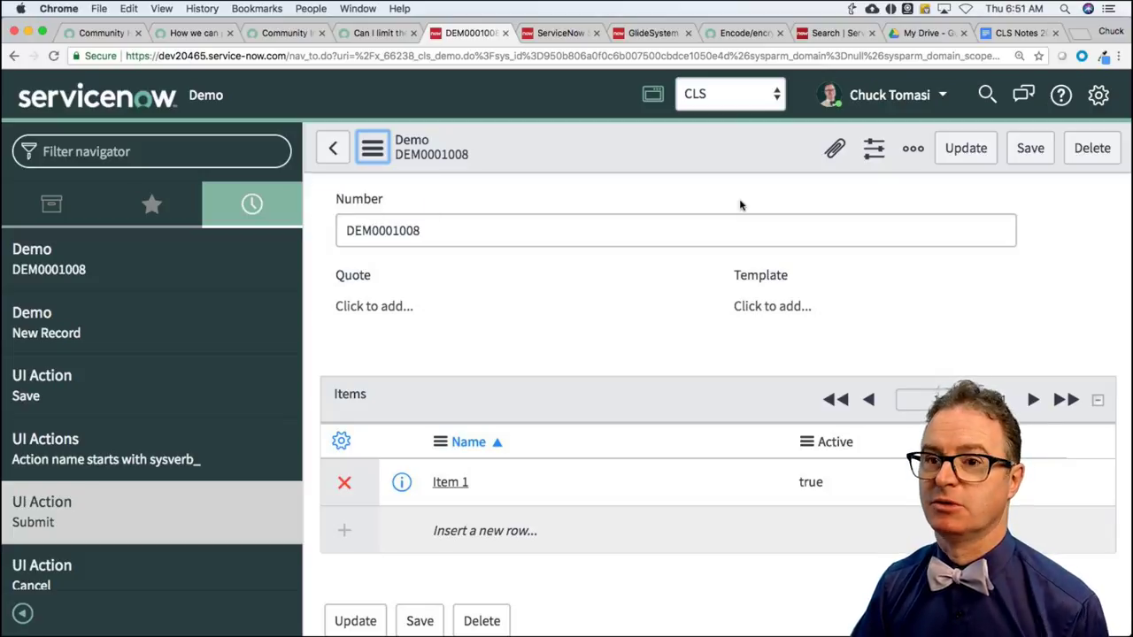
left_click(370, 145)
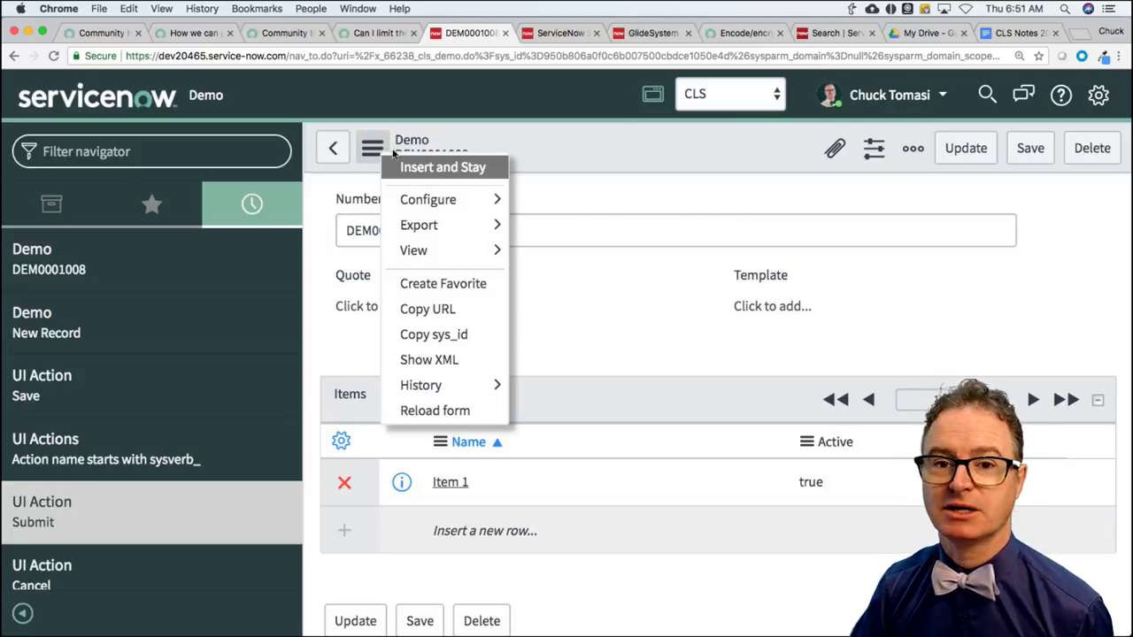
left_click(613, 141)
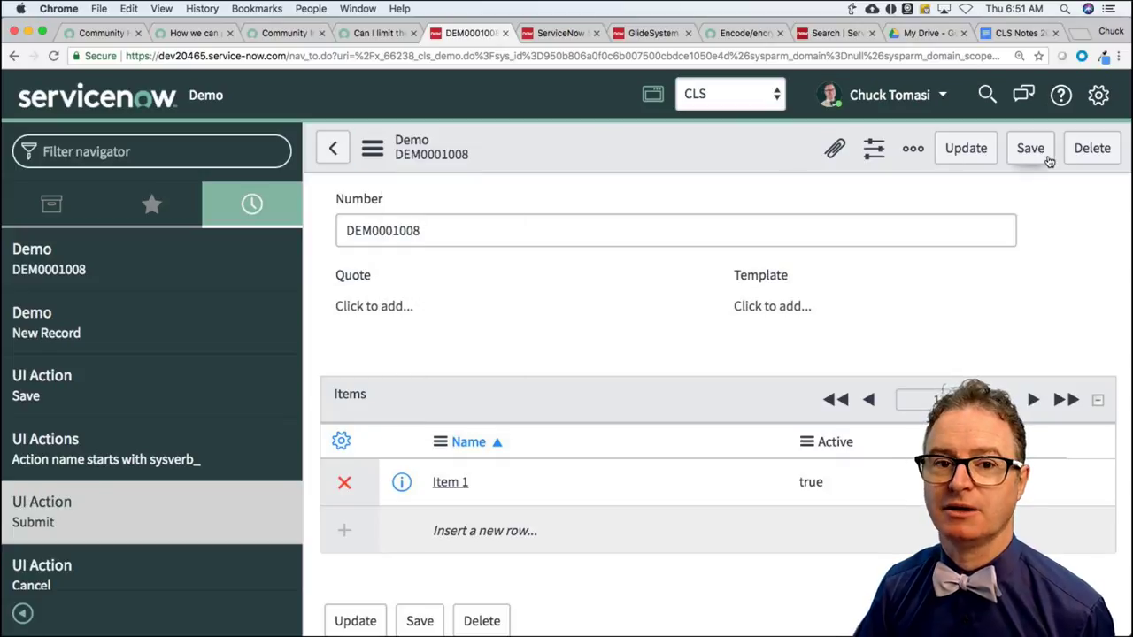
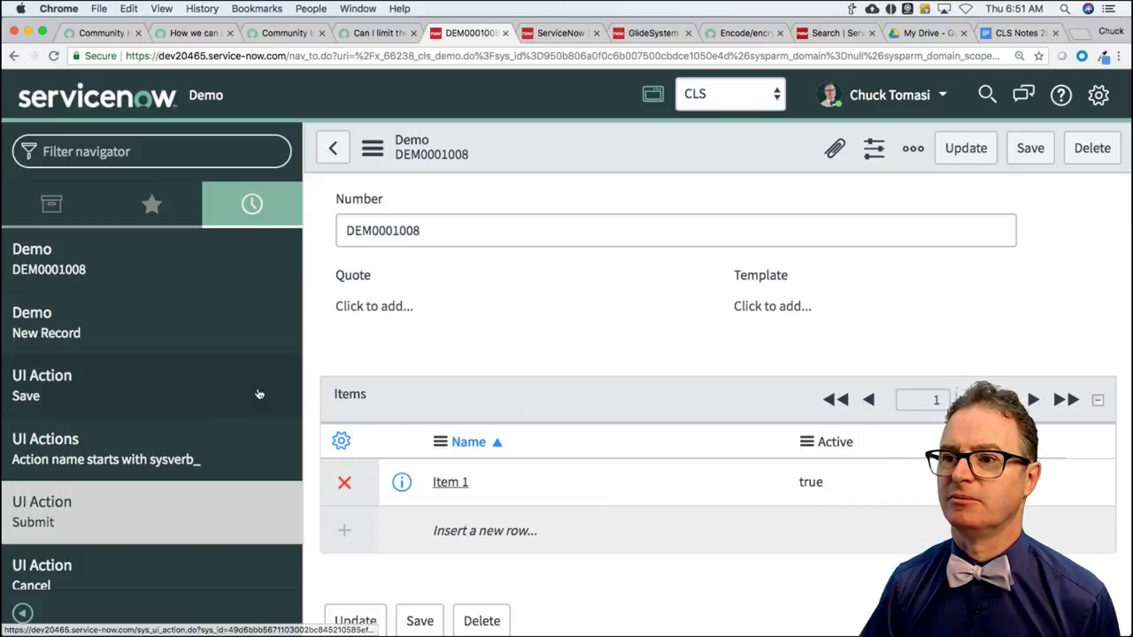
Open the UI Actions list filtered to sysverb_ action names, view the Add Test Step action, and return to its list.
left_click(174, 459)
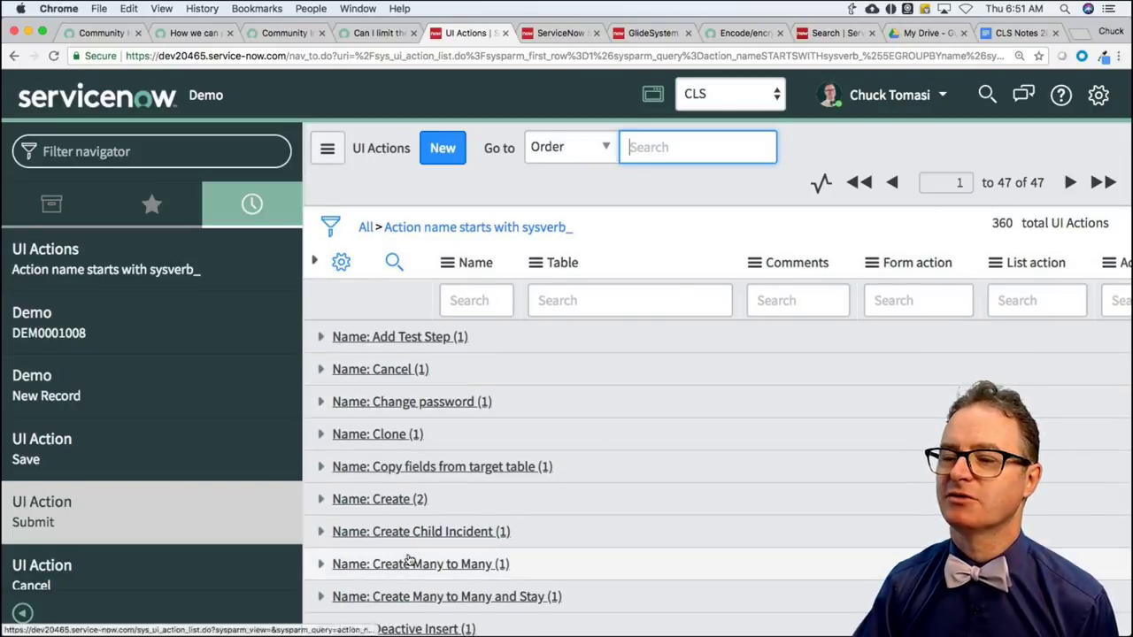
left_click(385, 337)
left_click(436, 354)
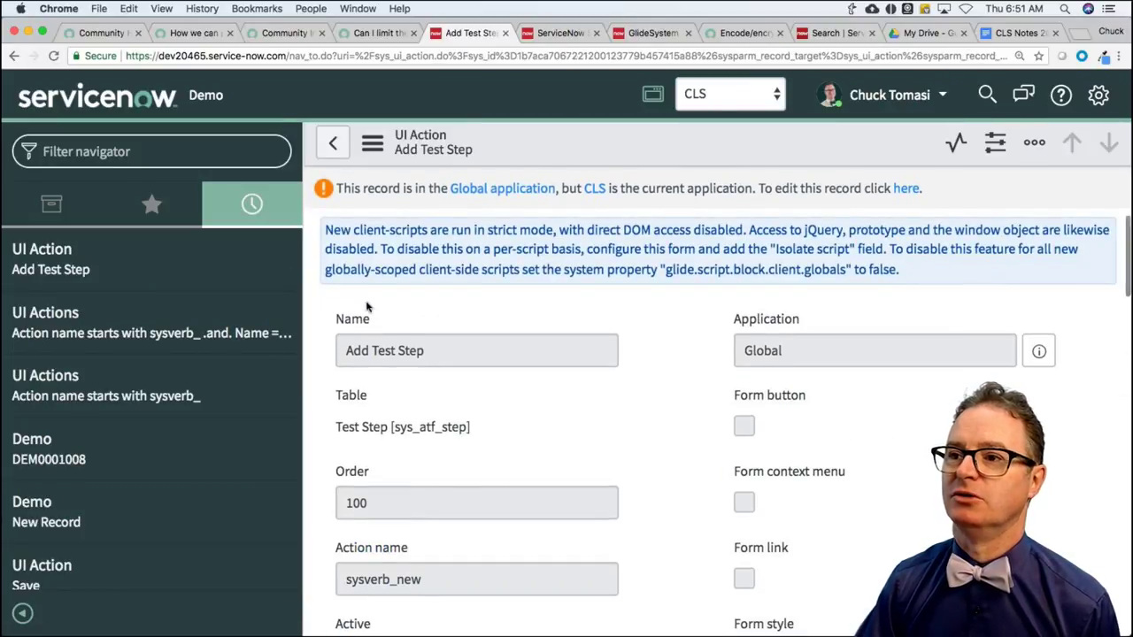
left_click(333, 142)
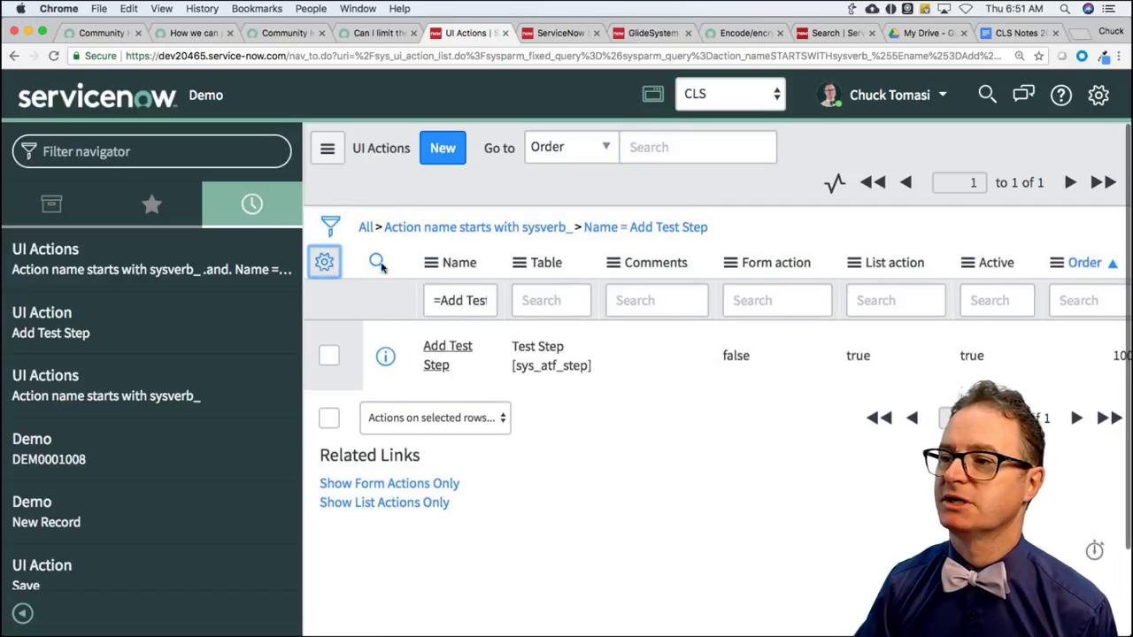
Add the Action name column to the UI Actions list, placing it between Form action and List action.
left_click(323, 261)
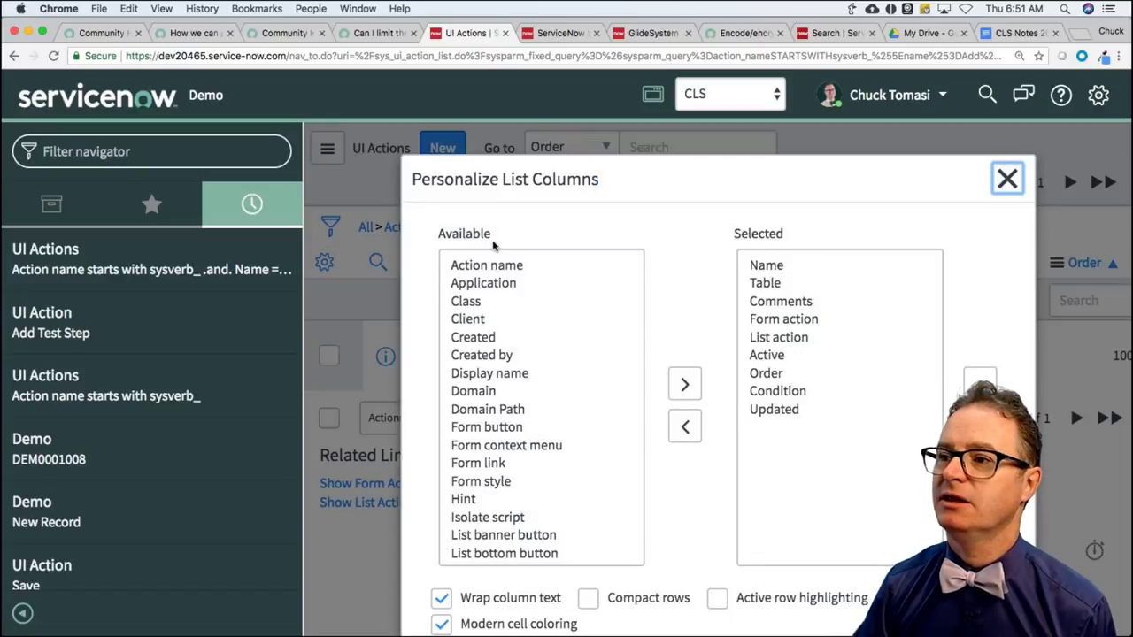
double_click(501, 266)
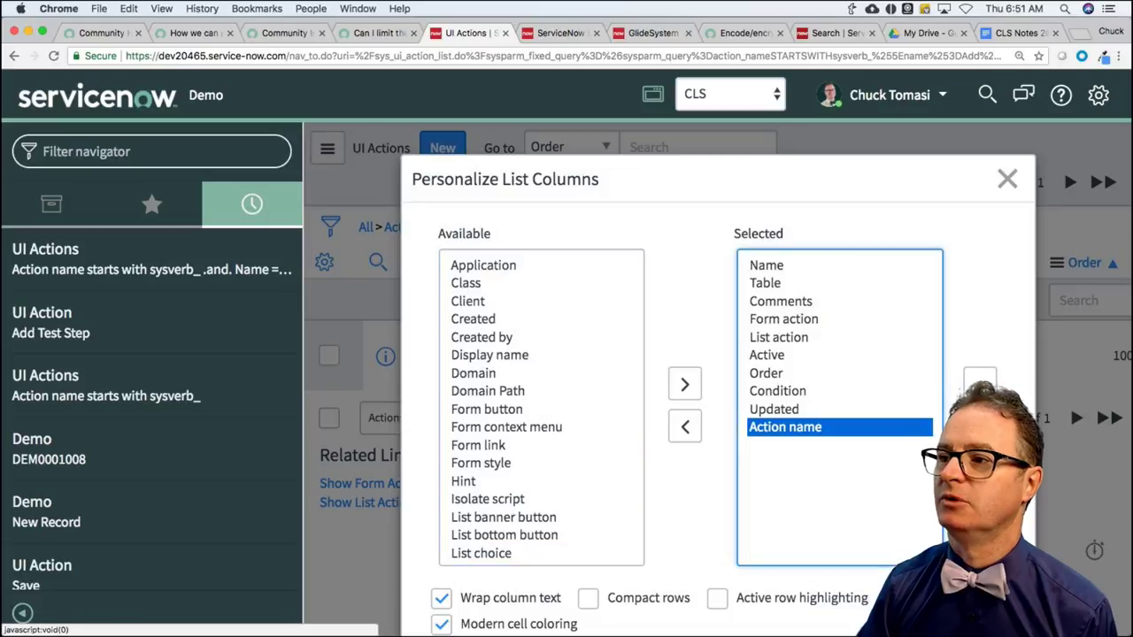
left_click(979, 381)
left_click(980, 381)
left_click(980, 381)
left_click(980, 381)
left_click(980, 380)
scroll(699, 371, "down", 3)
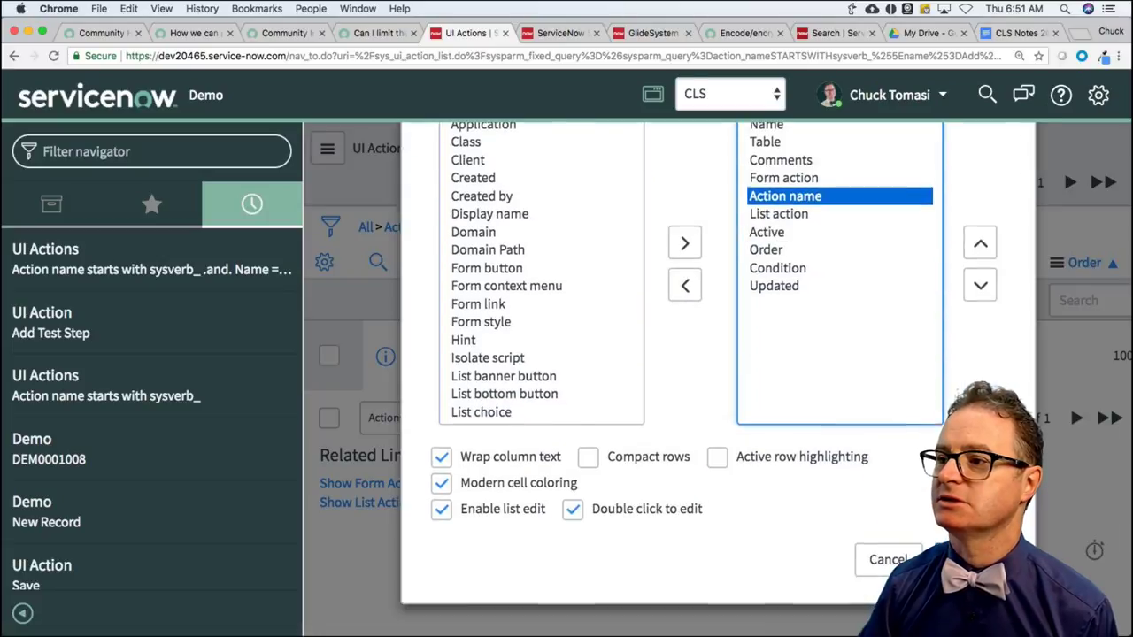
left_click(965, 559)
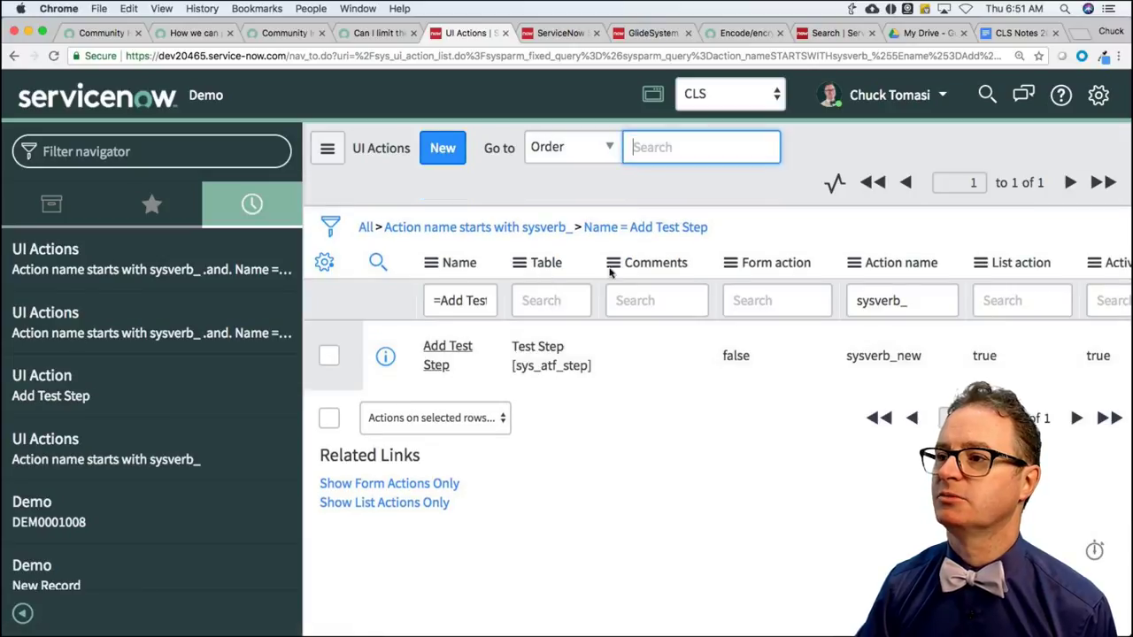
Remove the Name = Add Test Step condition and group the sysverb_ UI actions by Action name.
left_click(853, 263)
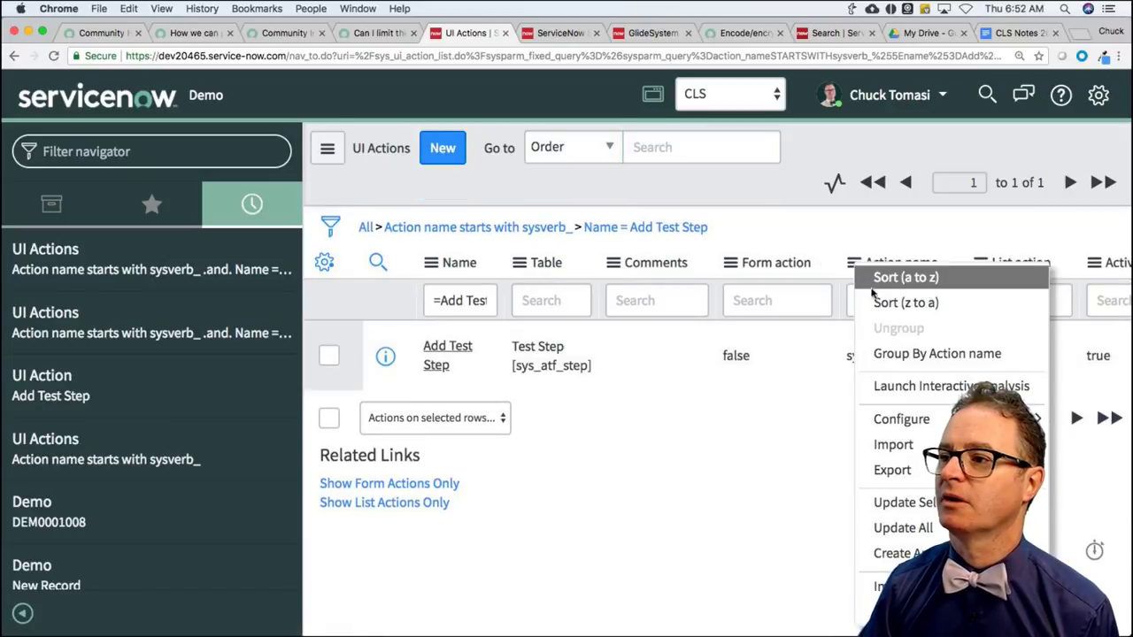
left_click(897, 355)
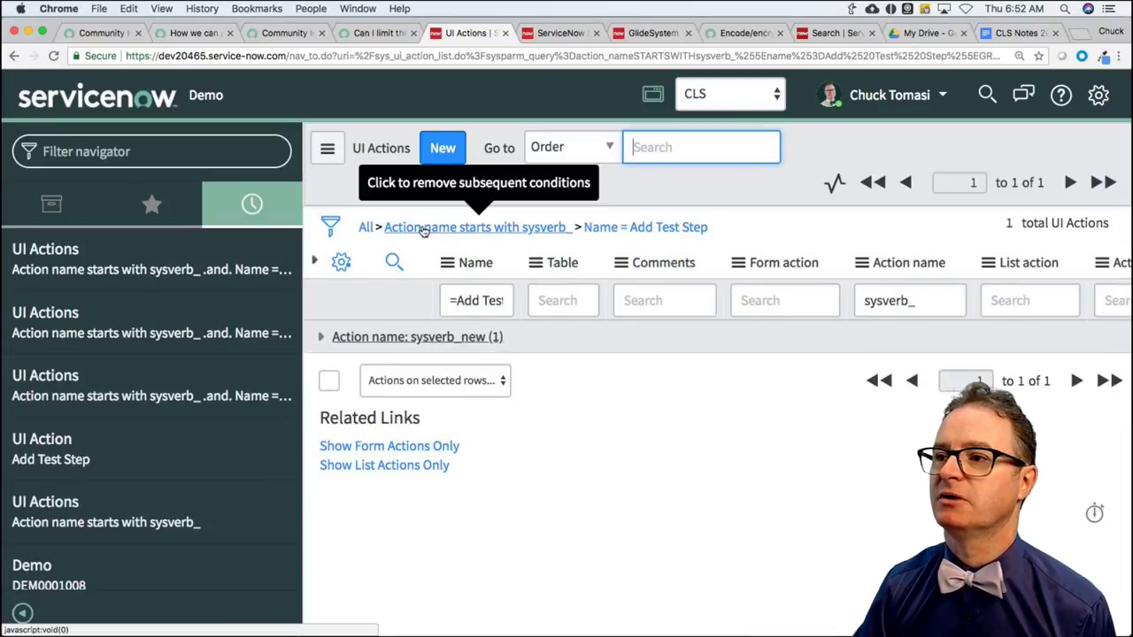
left_click(577, 230)
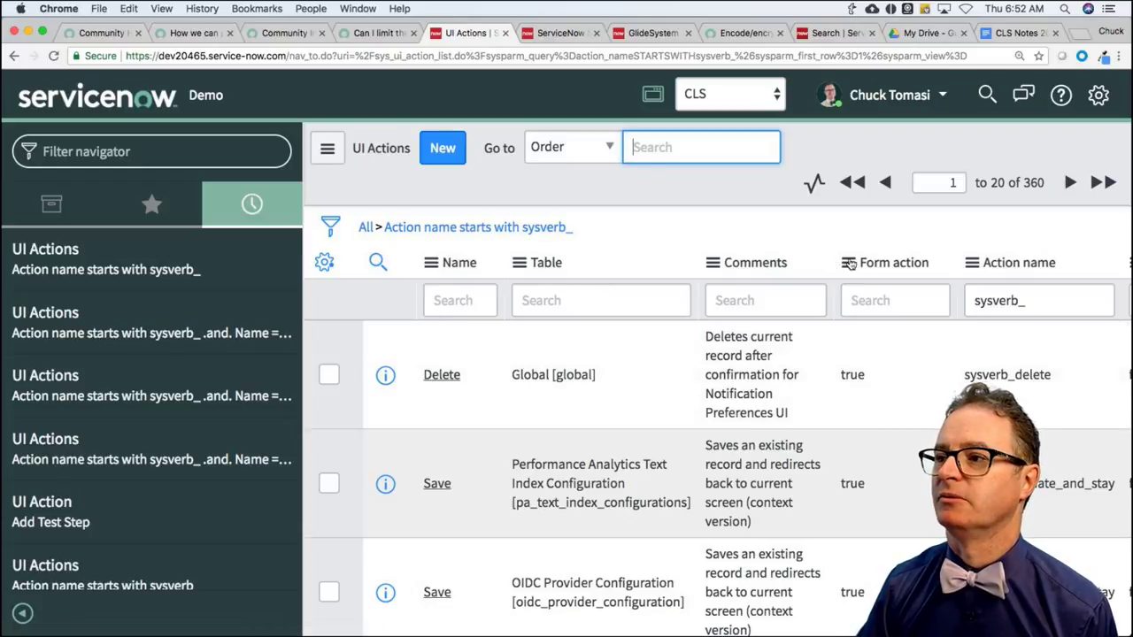
left_click(972, 262)
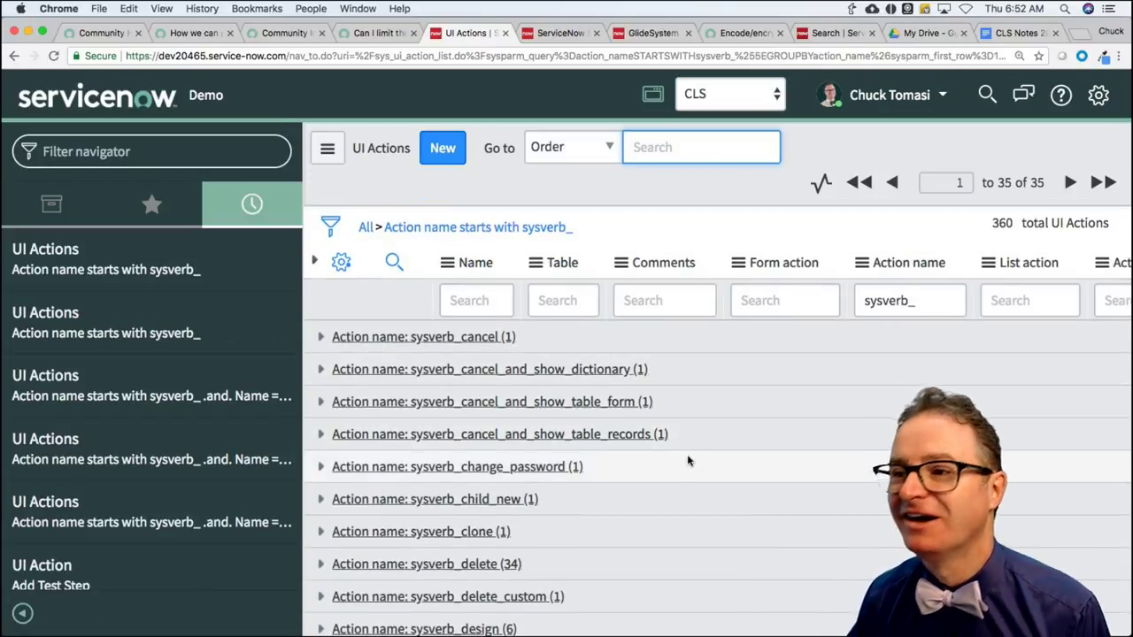
Look through the grouped list of sysverb_ action names from sysverb_cancel down to the insert actions.
scroll(690, 452, "down", 2)
scroll(648, 458, "up", 2)
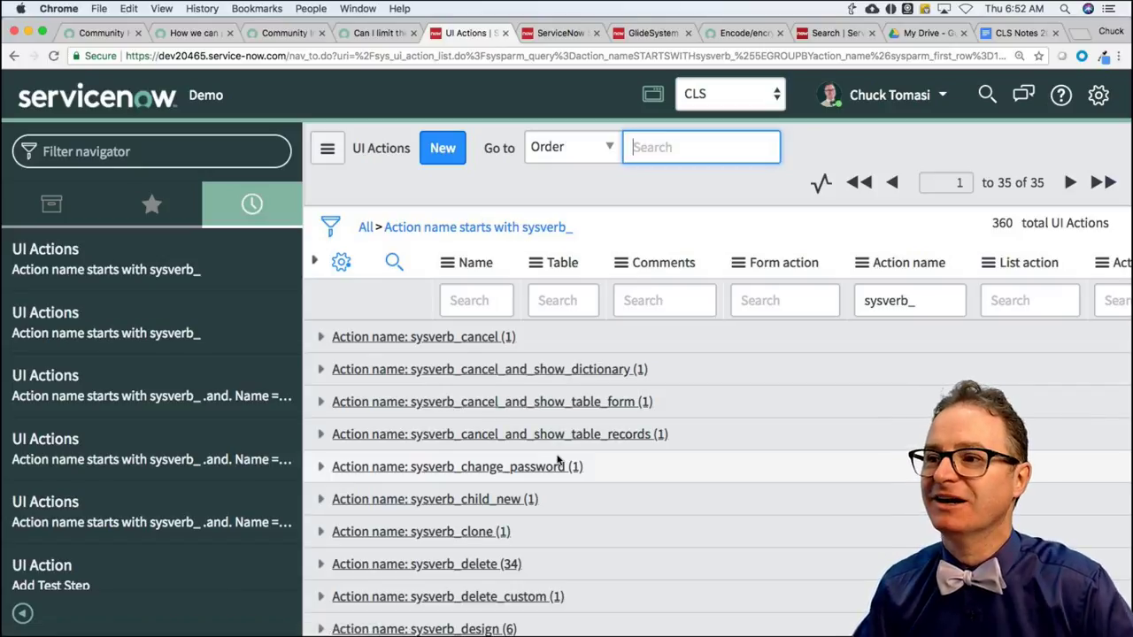
scroll(557, 459, "down", 1)
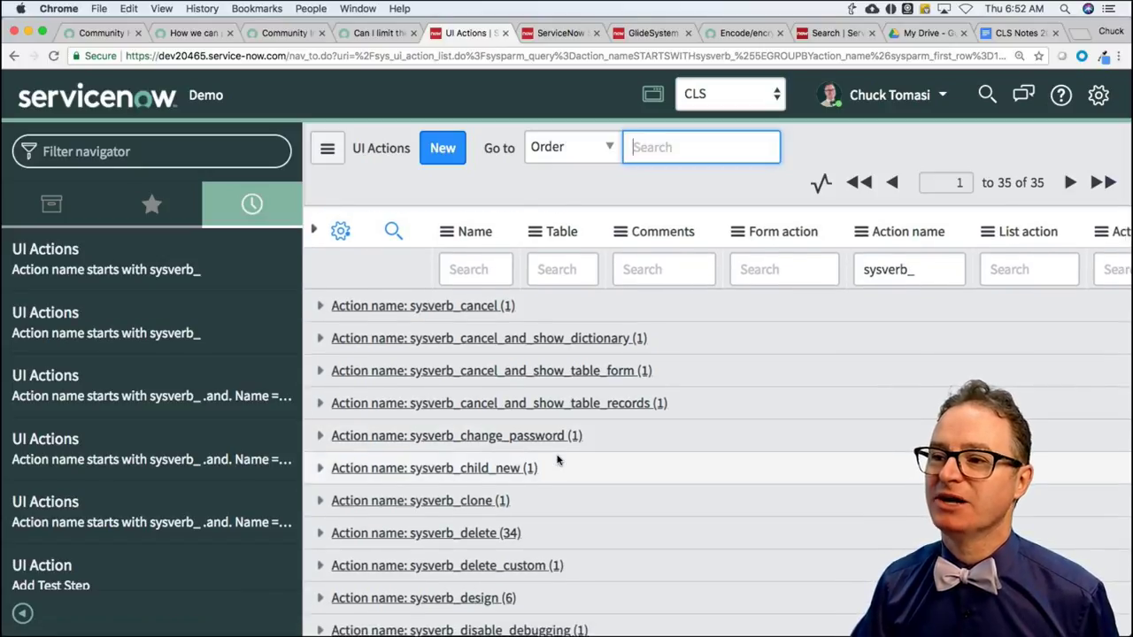
scroll(519, 471, "down", 1)
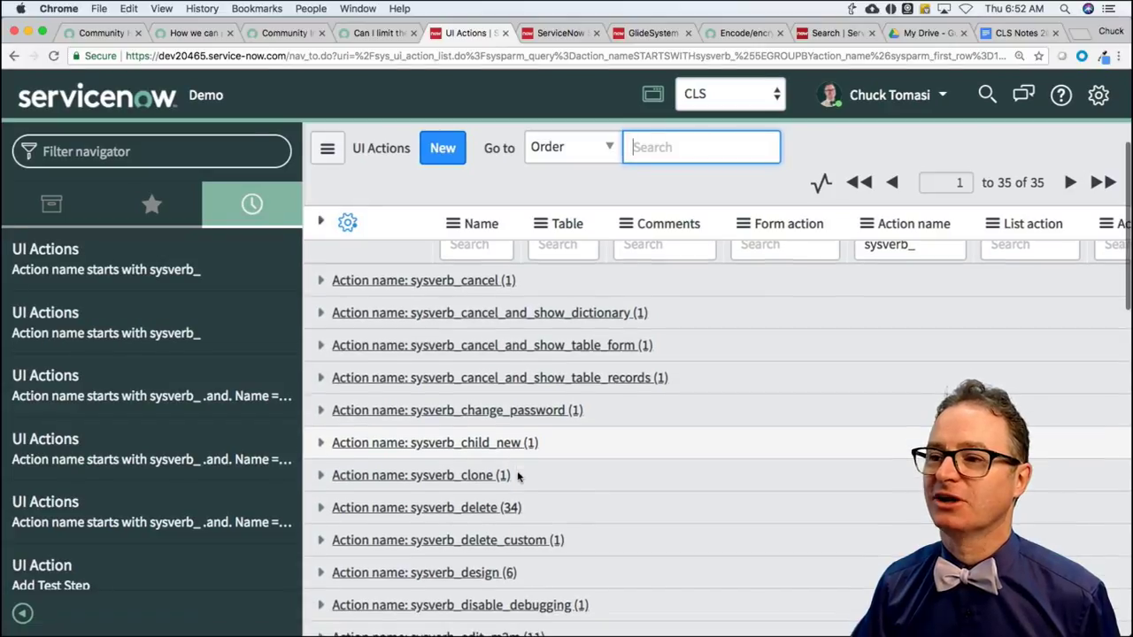
scroll(543, 501, "down", 4)
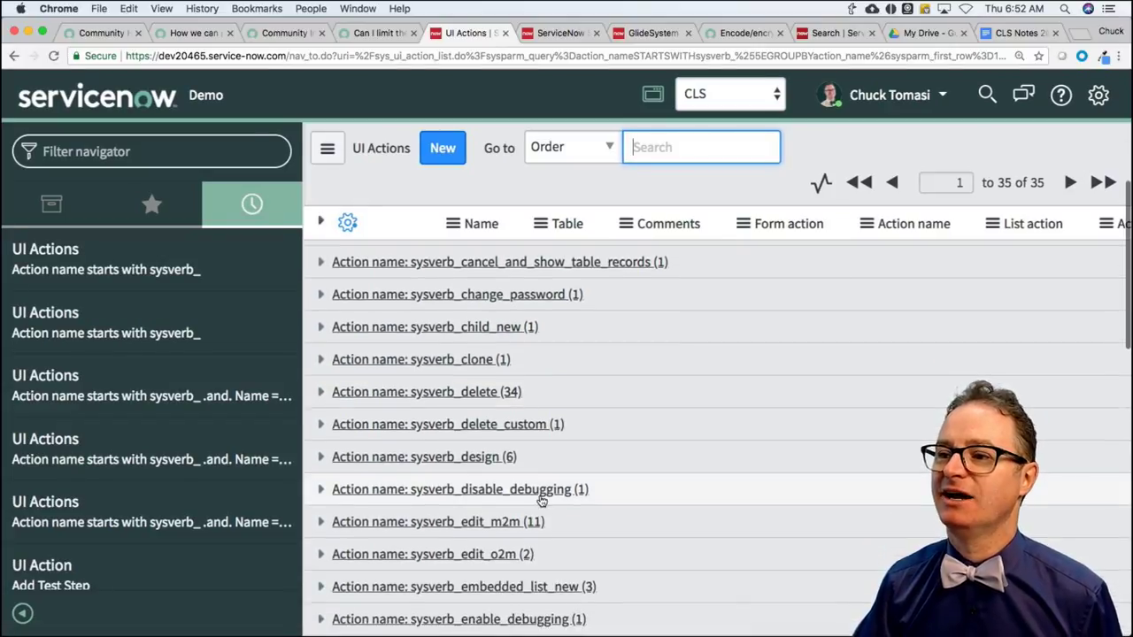
scroll(583, 504, "down", 2)
scroll(583, 503, "down", 1)
scroll(583, 504, "down", 1)
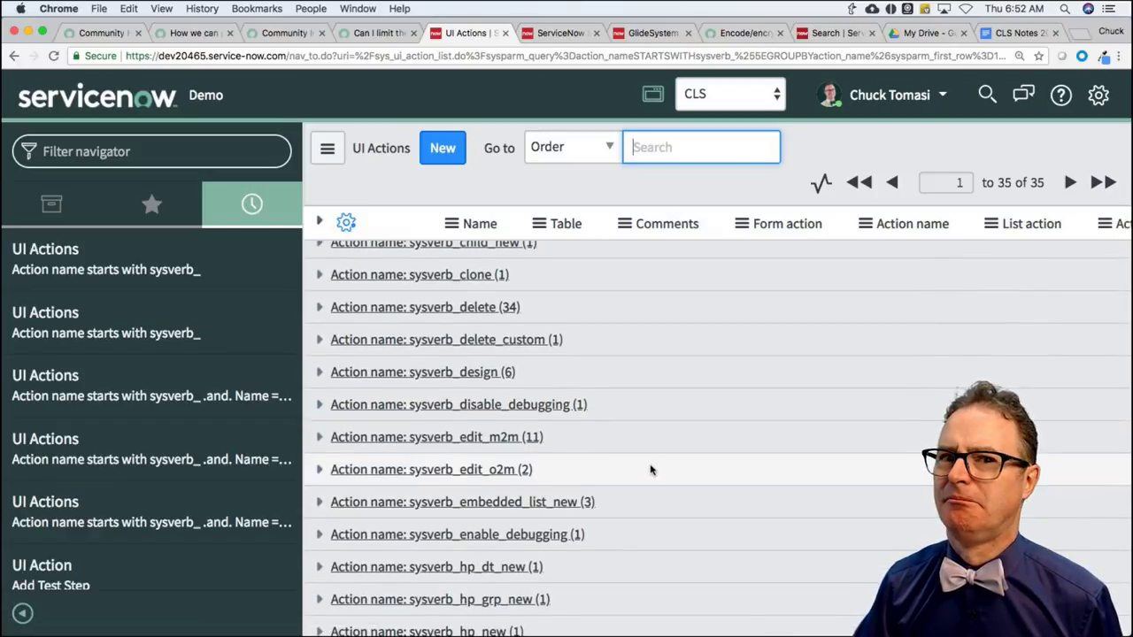
scroll(651, 470, "down", 4)
scroll(650, 470, "down", 2)
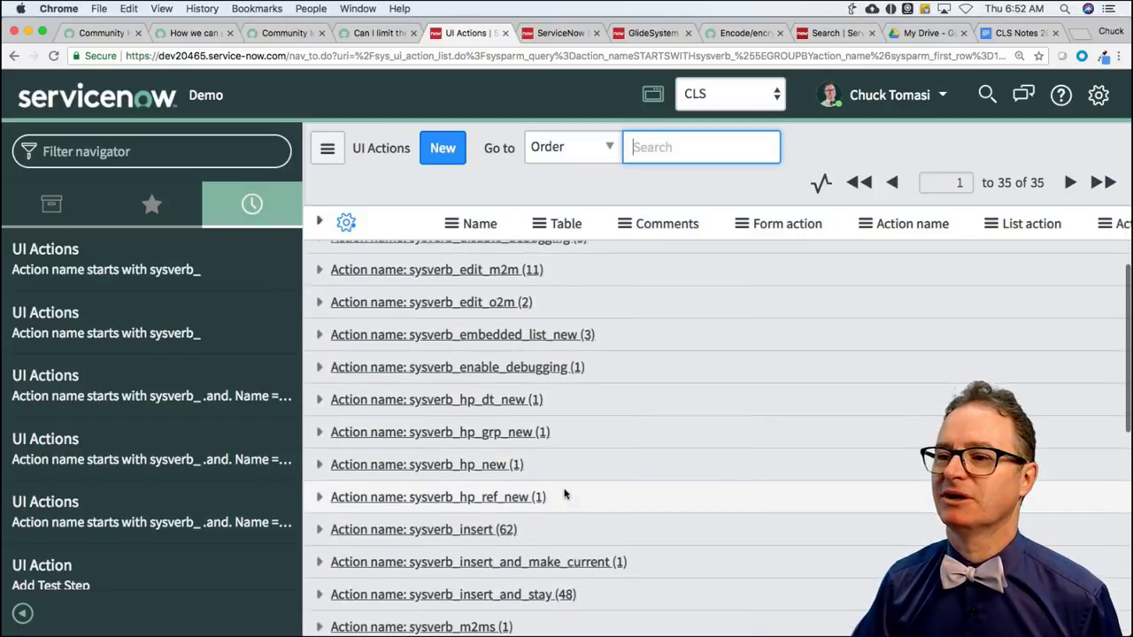
Inspect the UI actions grouped under sysverb_hp_new and sysverb_insert_and_make_current, collapsing each group again.
left_click(319, 467)
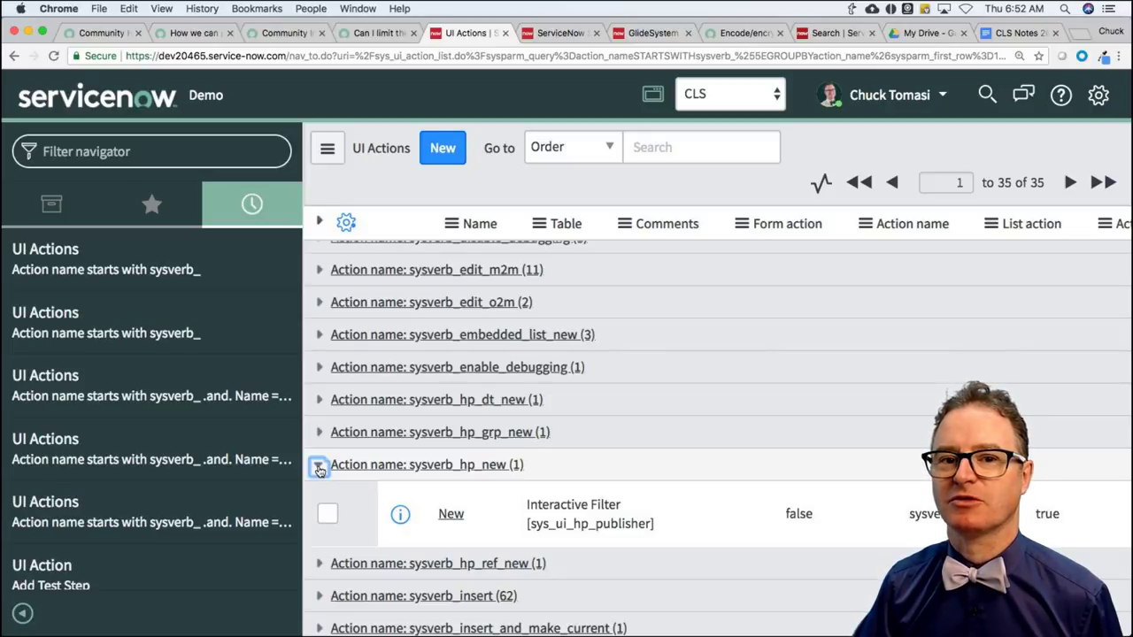
left_click(319, 469)
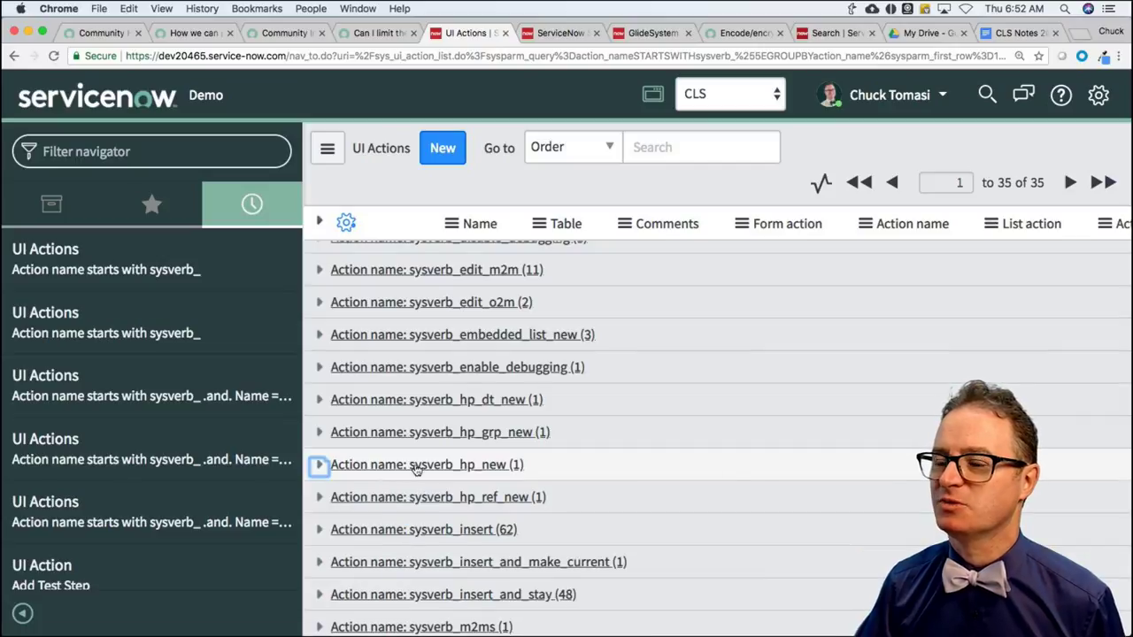
scroll(767, 502, "down", 2)
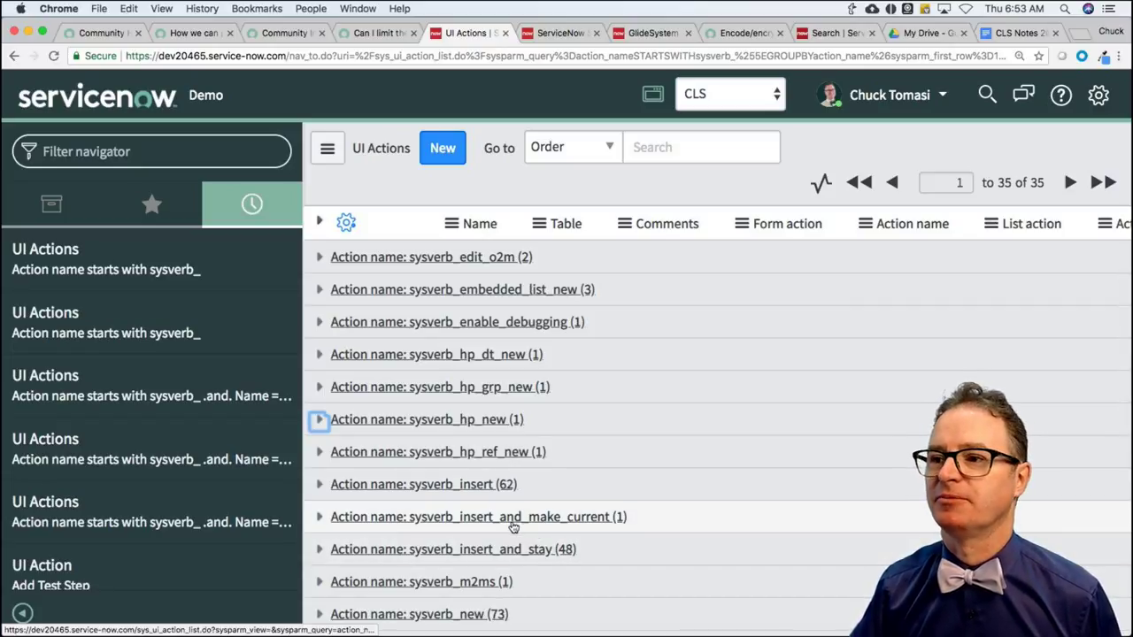
left_click(318, 519)
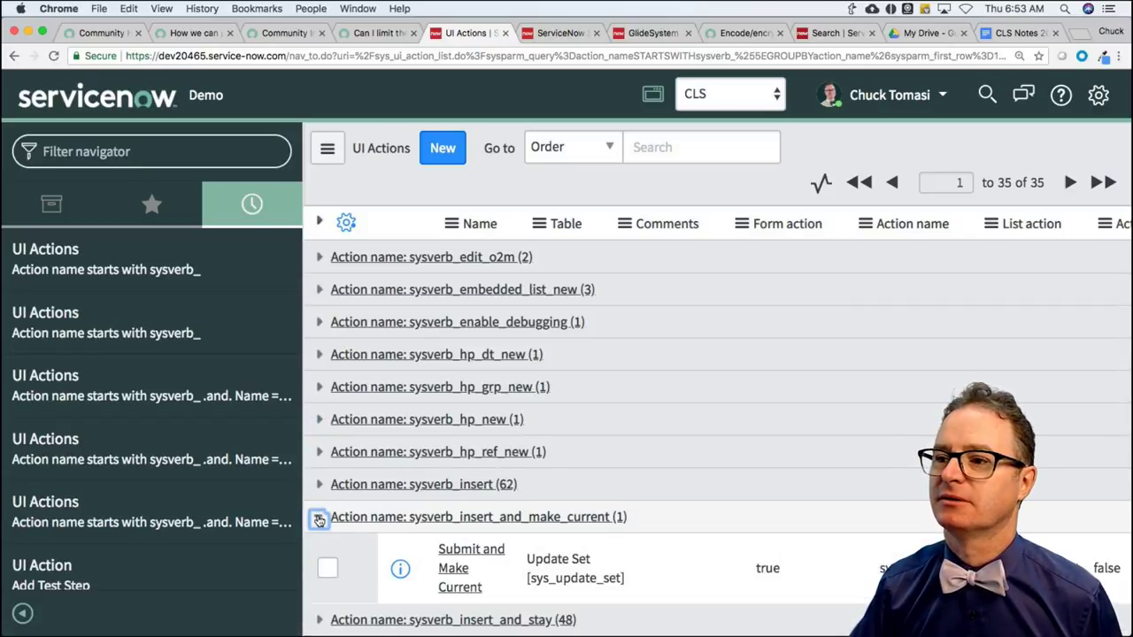
left_click(318, 519)
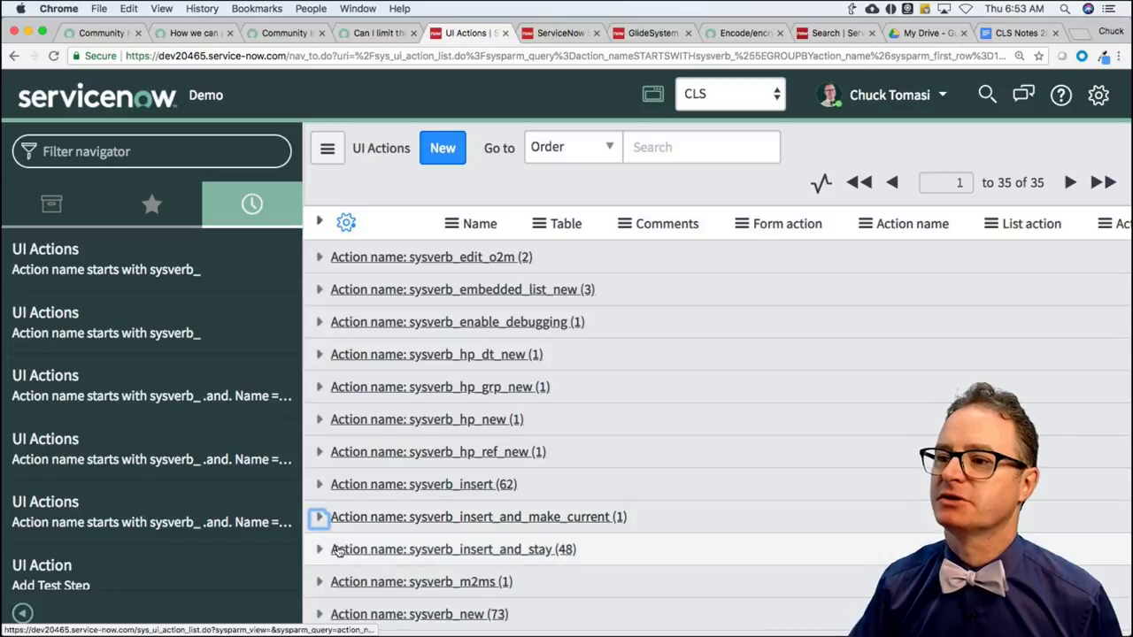
View the UI action that uses sysverb_m2ms, then remove that condition to return to all sysverb_ actions.
scroll(332, 544, "down", 2)
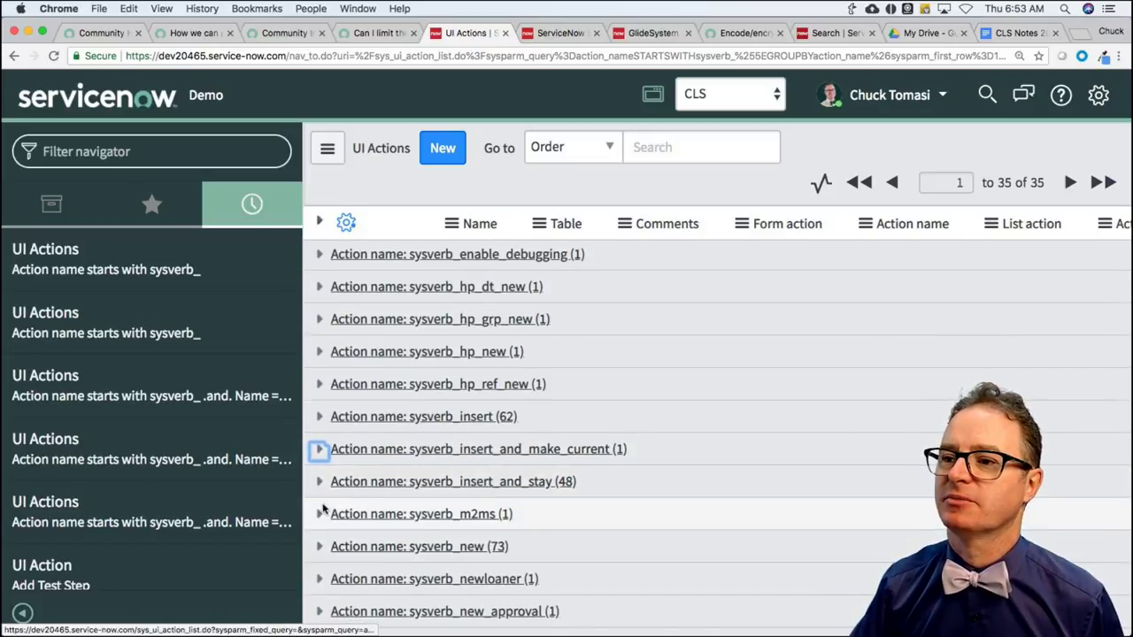
left_click(316, 515)
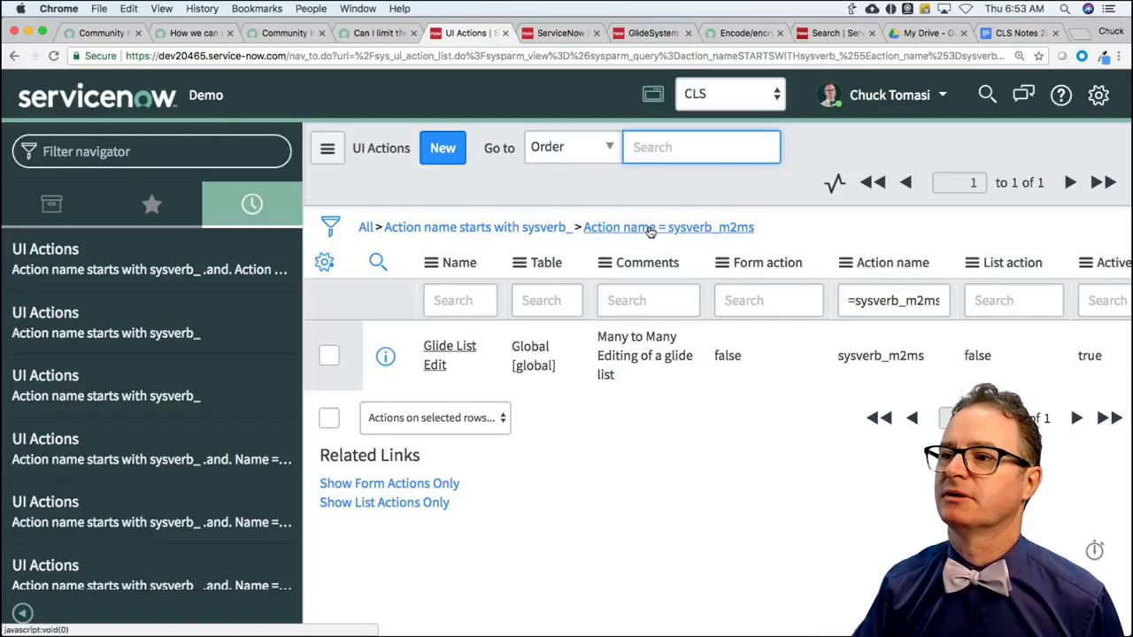
left_click(577, 228)
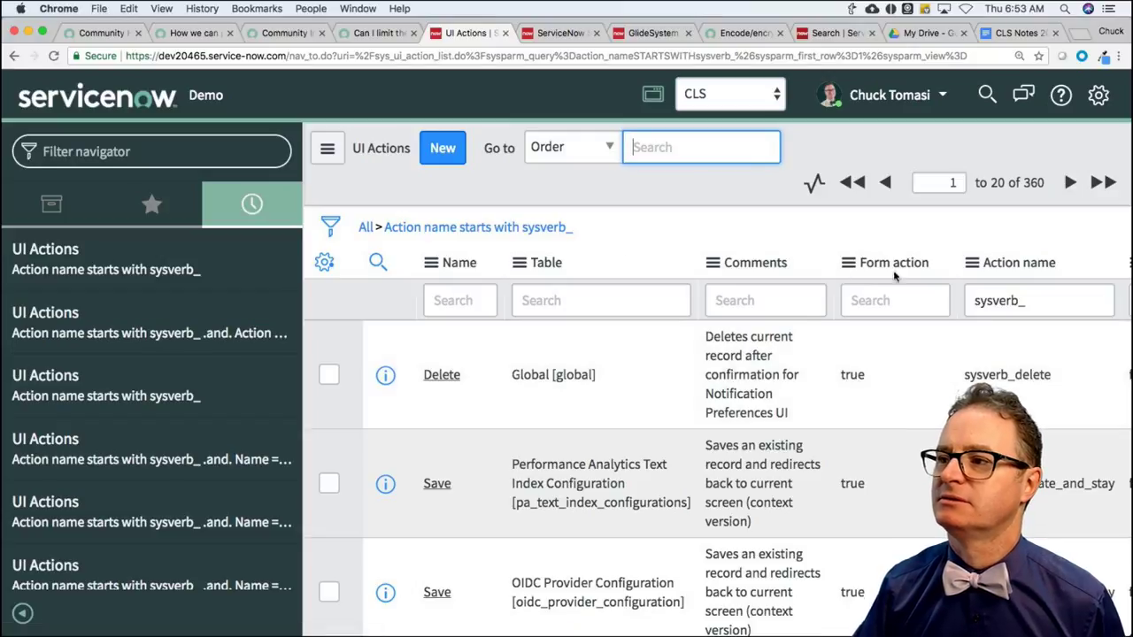
Group the UI actions whose action name starts with sysverb_ by Action name again.
left_click(976, 266)
mouse_move(901, 422)
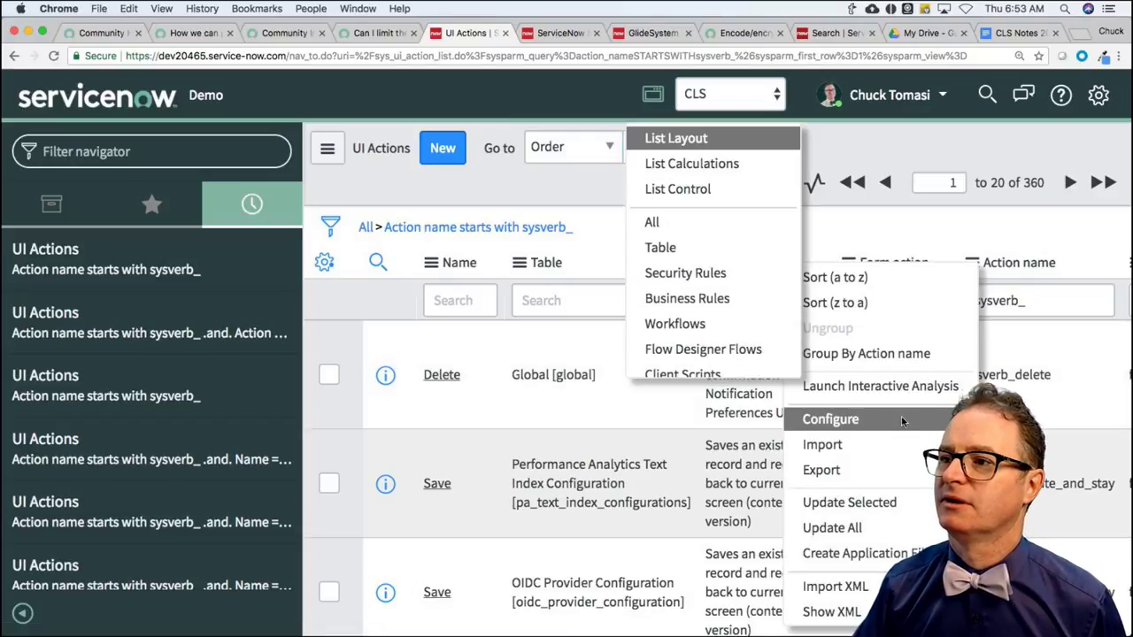
left_click(907, 355)
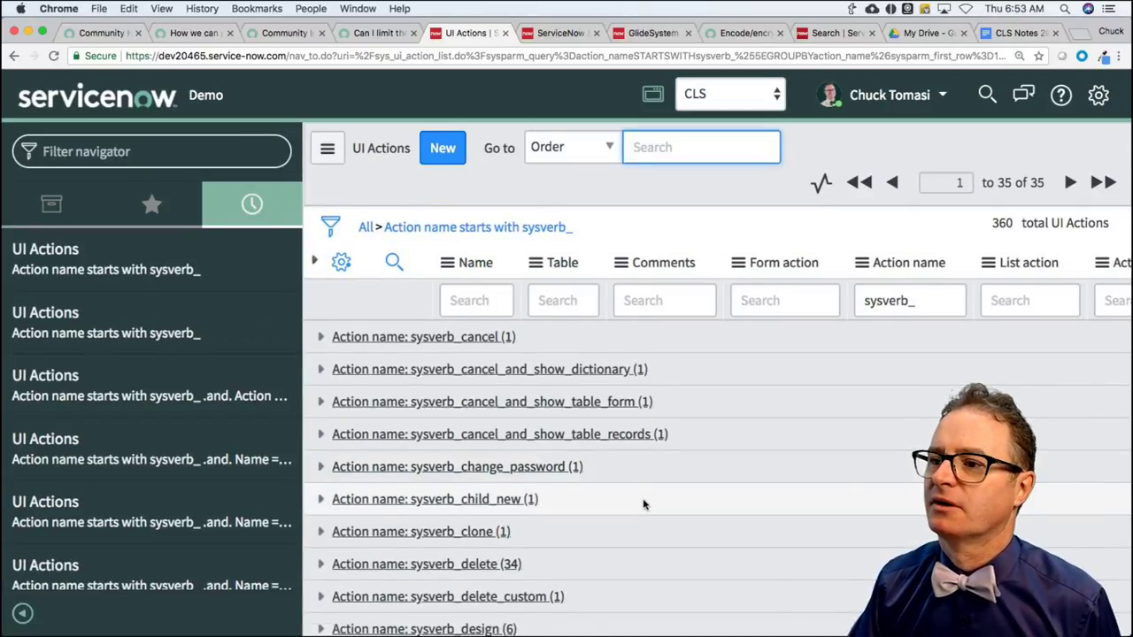
Examine the UI actions grouped under sysverb_pa_new and the tables they apply to, then collapse the group.
scroll(645, 504, "down", 5)
scroll(643, 503, "down", 2)
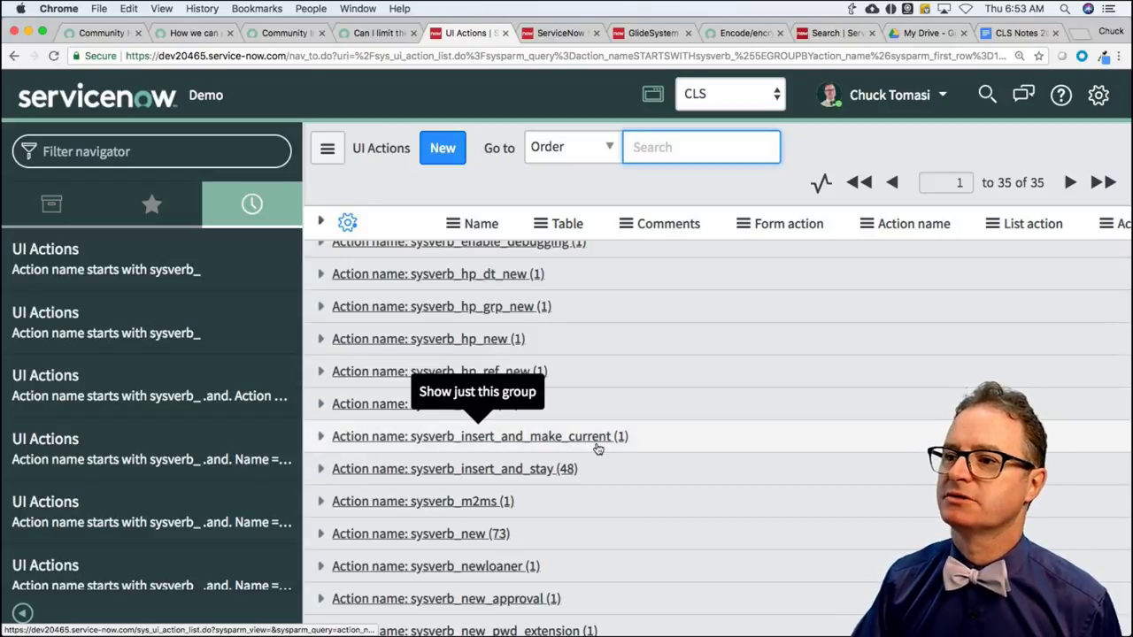
scroll(584, 482, "down", 6)
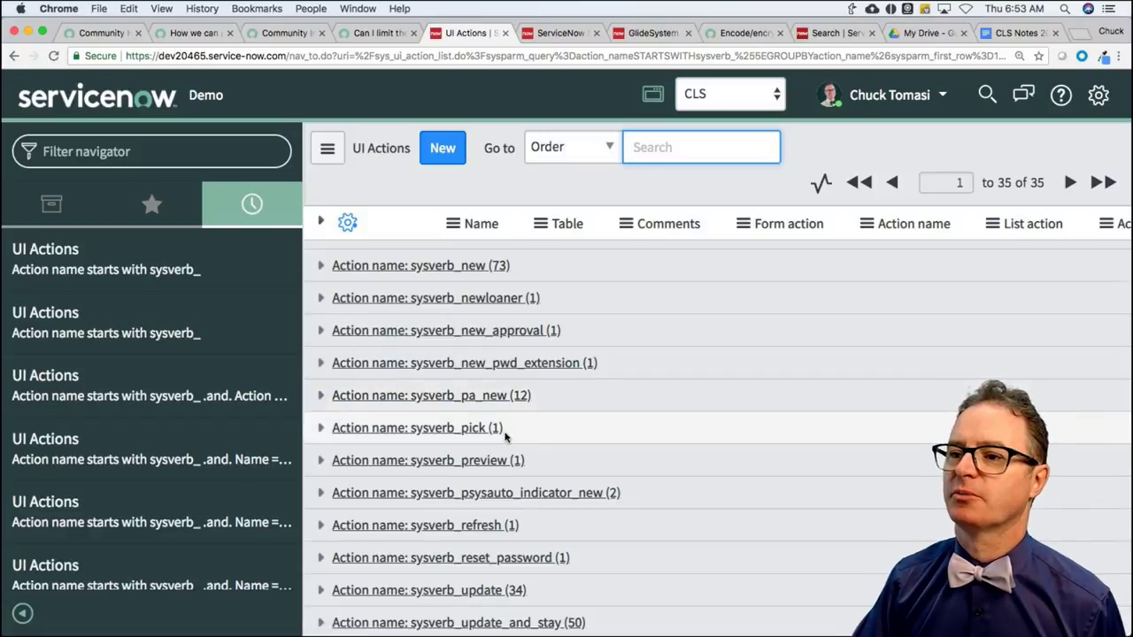
left_click(321, 398)
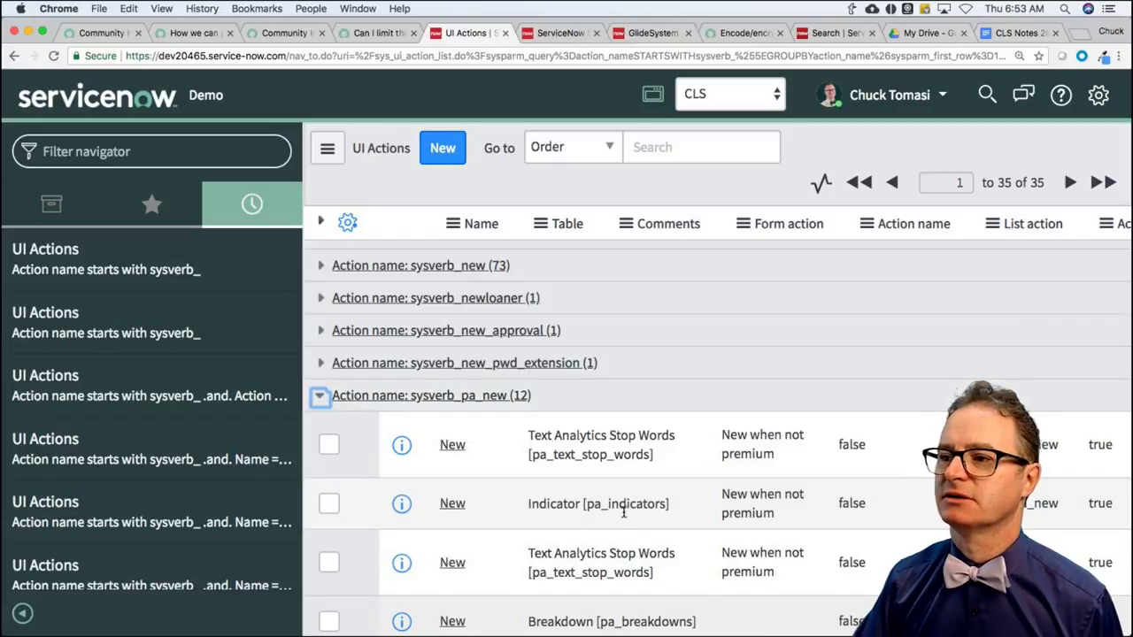
scroll(624, 511, "down", 3)
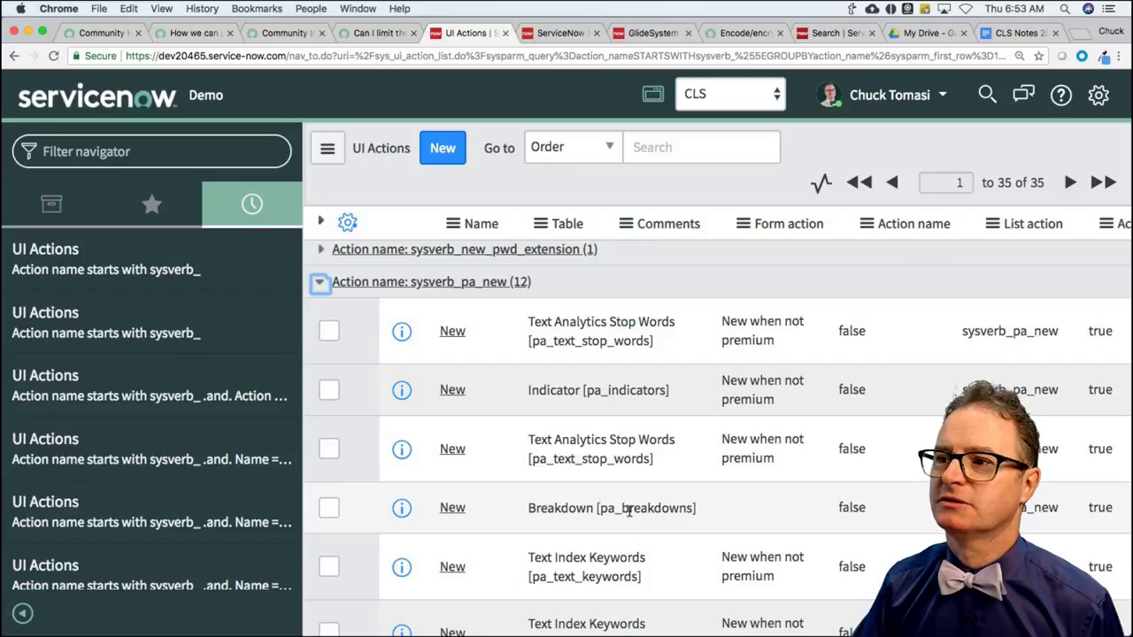
scroll(628, 509, "up", 2)
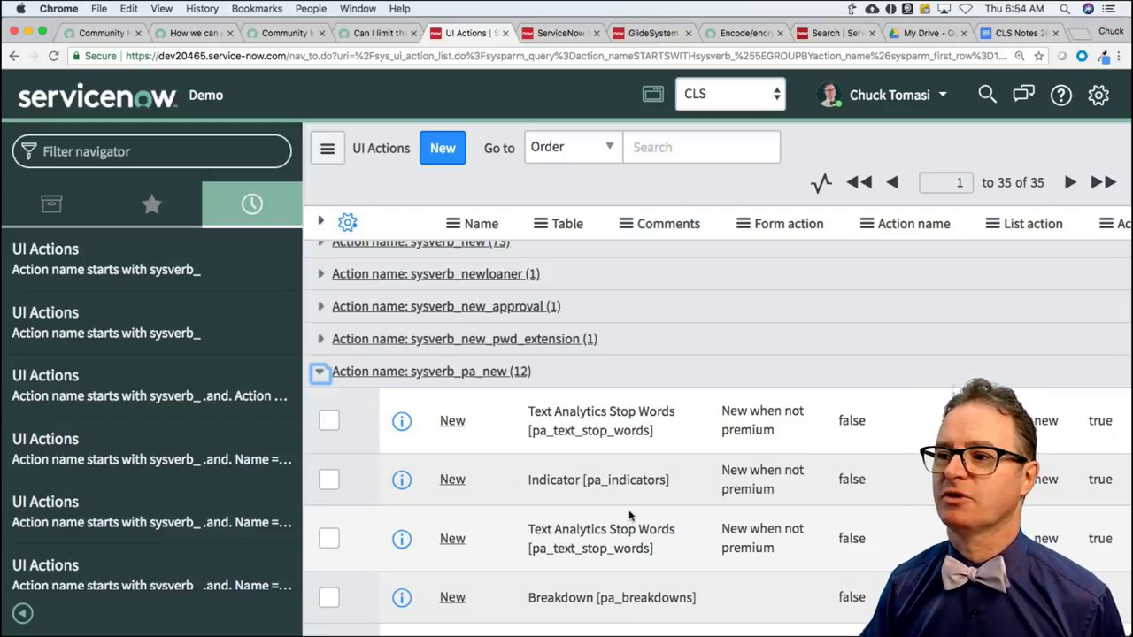
scroll(630, 515, "down", 3)
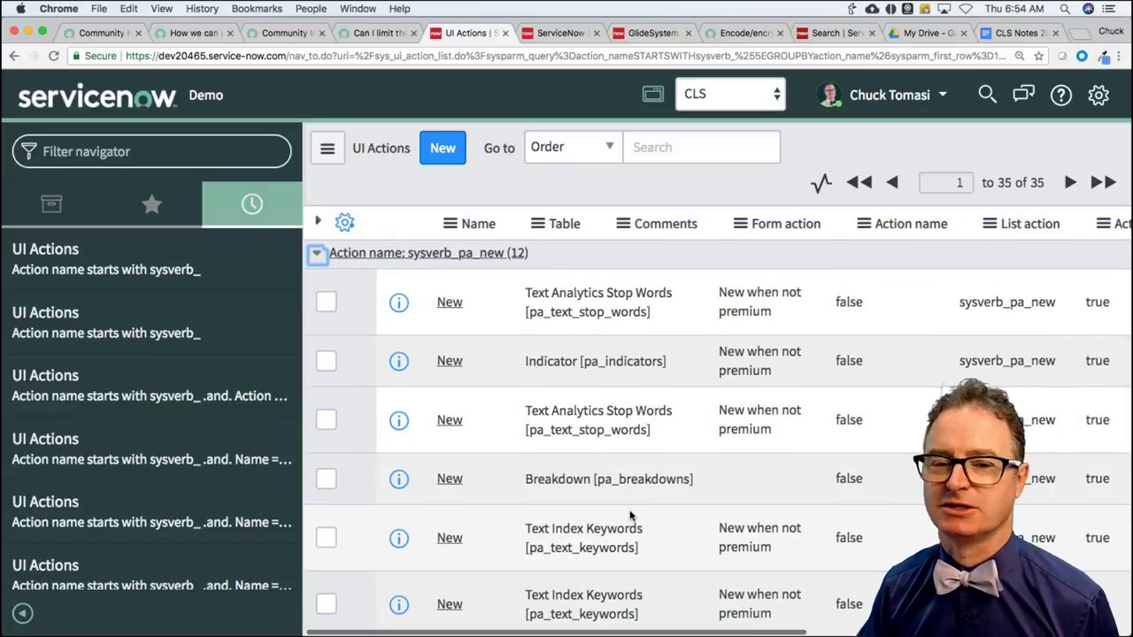
scroll(630, 515, "right", 1)
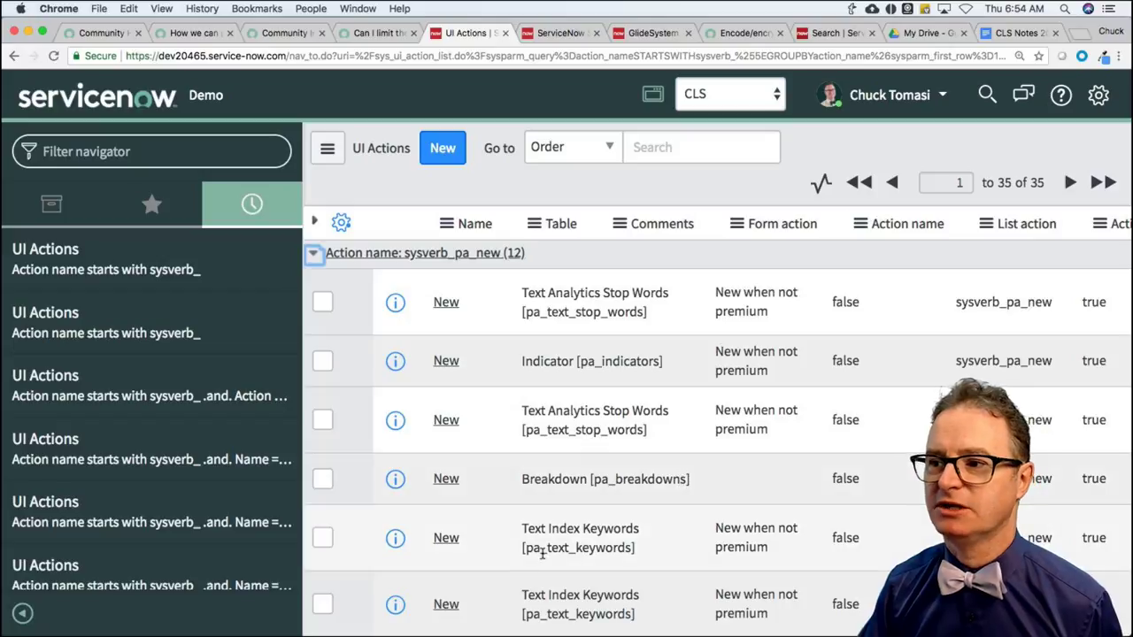
left_click(313, 253)
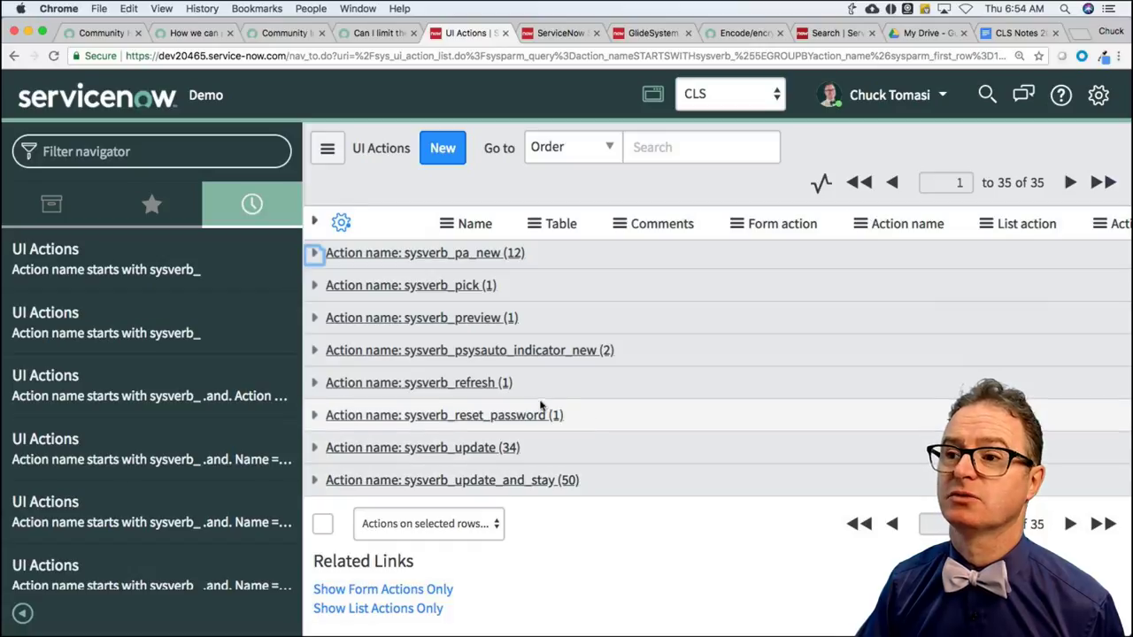
Expand the sysverb_refresh group to inspect its UI action and check the list controls for the Refresh List option.
left_click(314, 384)
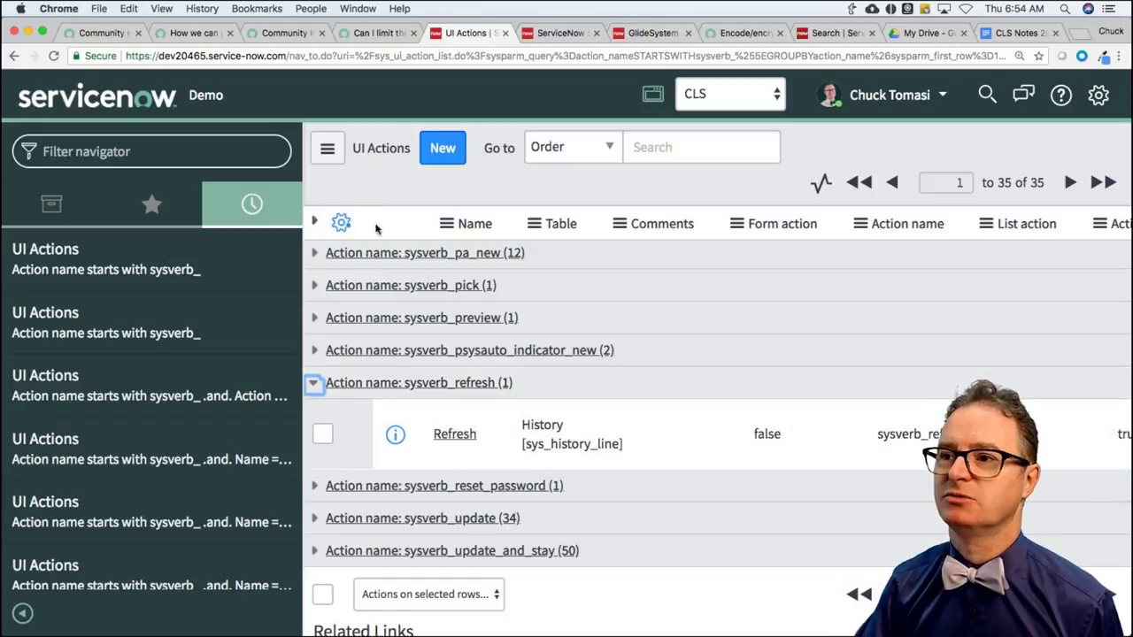
left_click(334, 151)
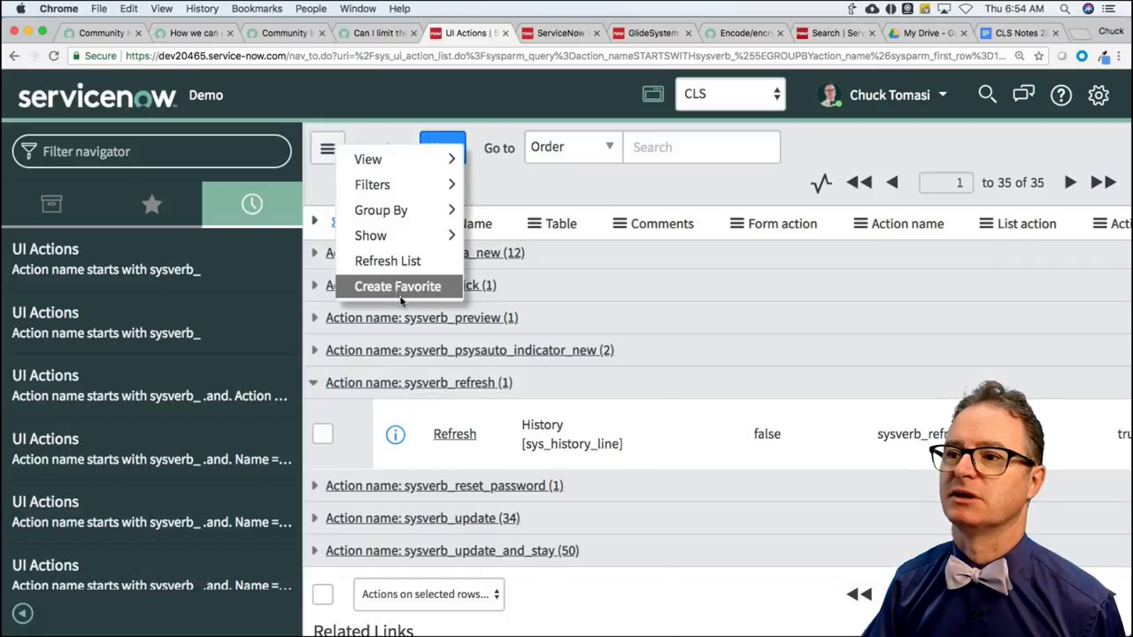
left_click(534, 191)
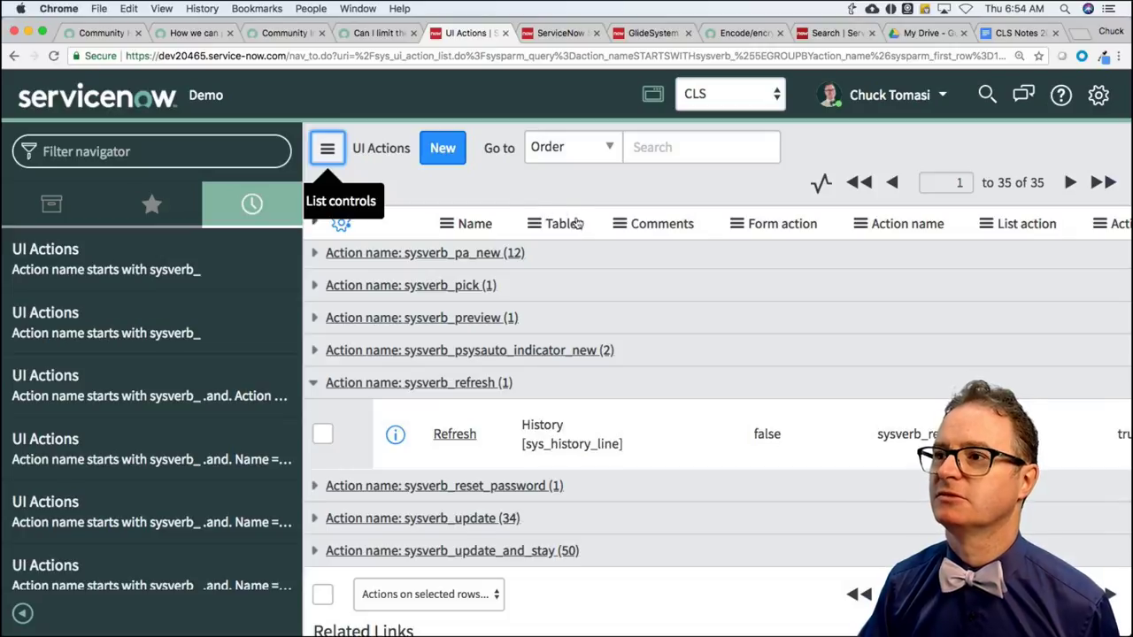
left_click(528, 194)
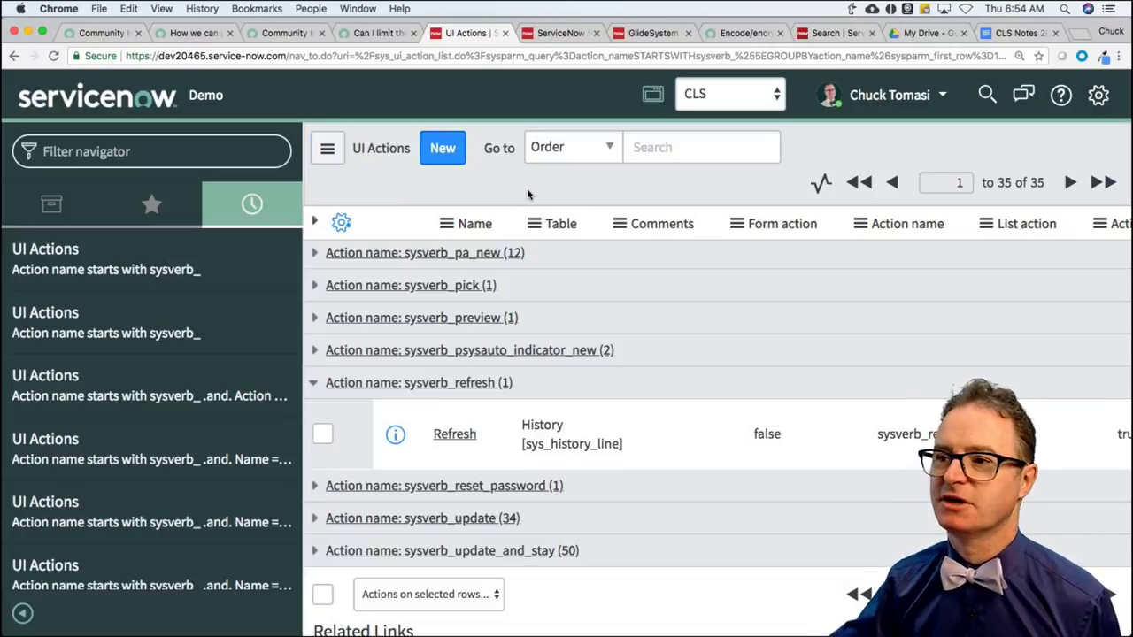
Look over the remaining sysverb_ groups and reopen the Demo record from the navigation history.
scroll(549, 265, "down", 2)
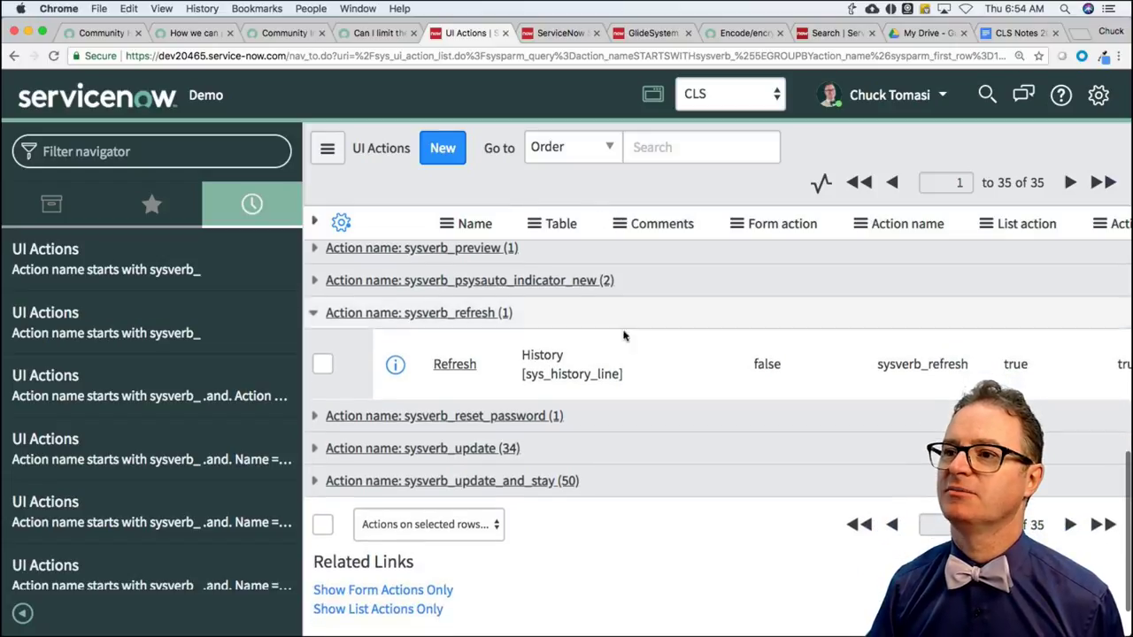
scroll(625, 354, "up", 5)
scroll(129, 389, "down", 5)
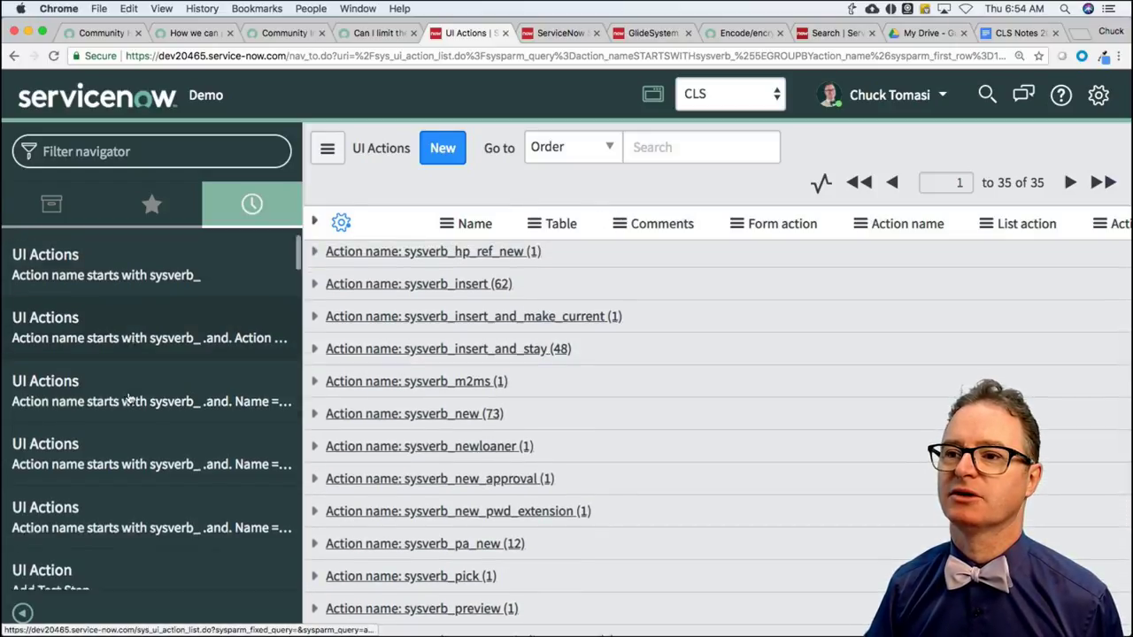
left_click(44, 365)
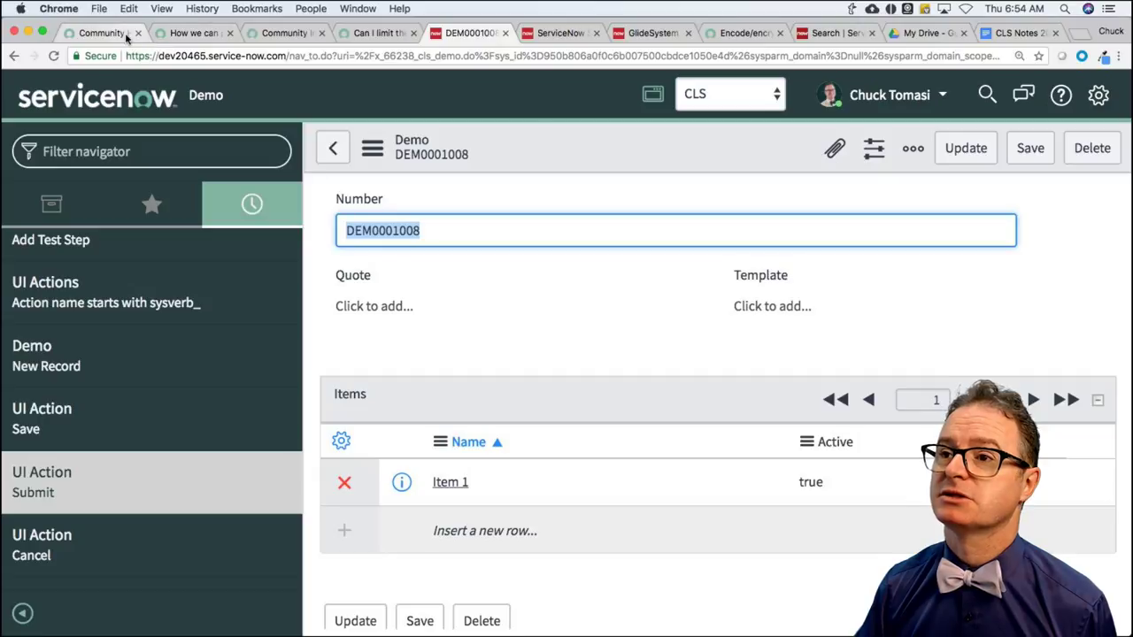
Switch to the Community Inbox and read the question on modifying the '<uib-rating>' directive along with its replies.
left_click(291, 33)
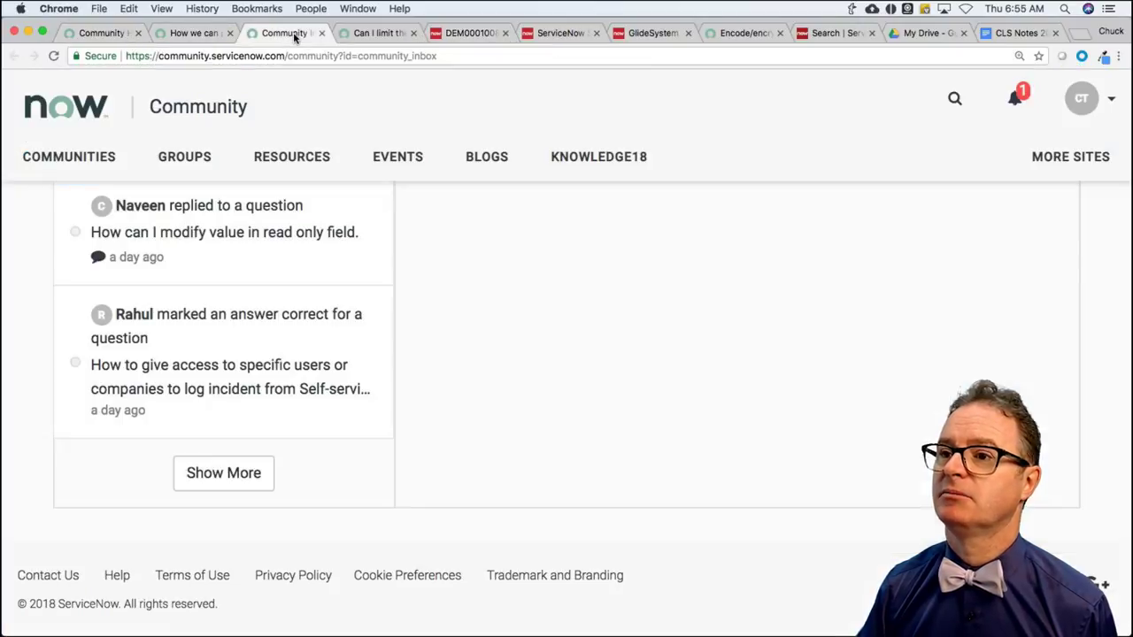
scroll(416, 301, "up", 10)
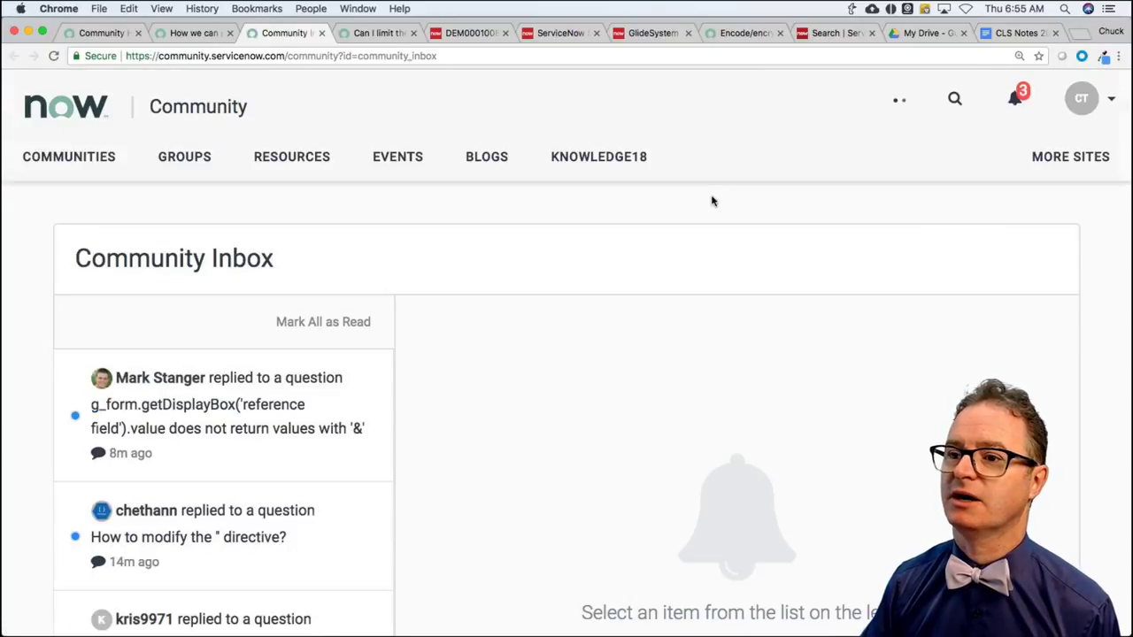
left_click(245, 530)
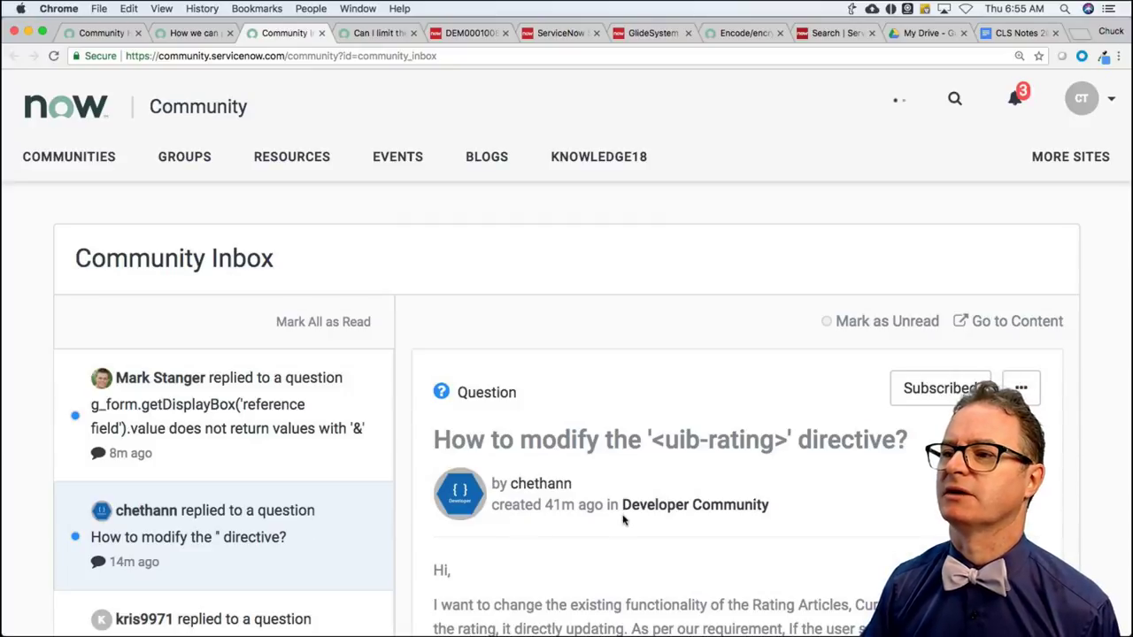
scroll(630, 520, "down", 1)
scroll(630, 520, "down", 10)
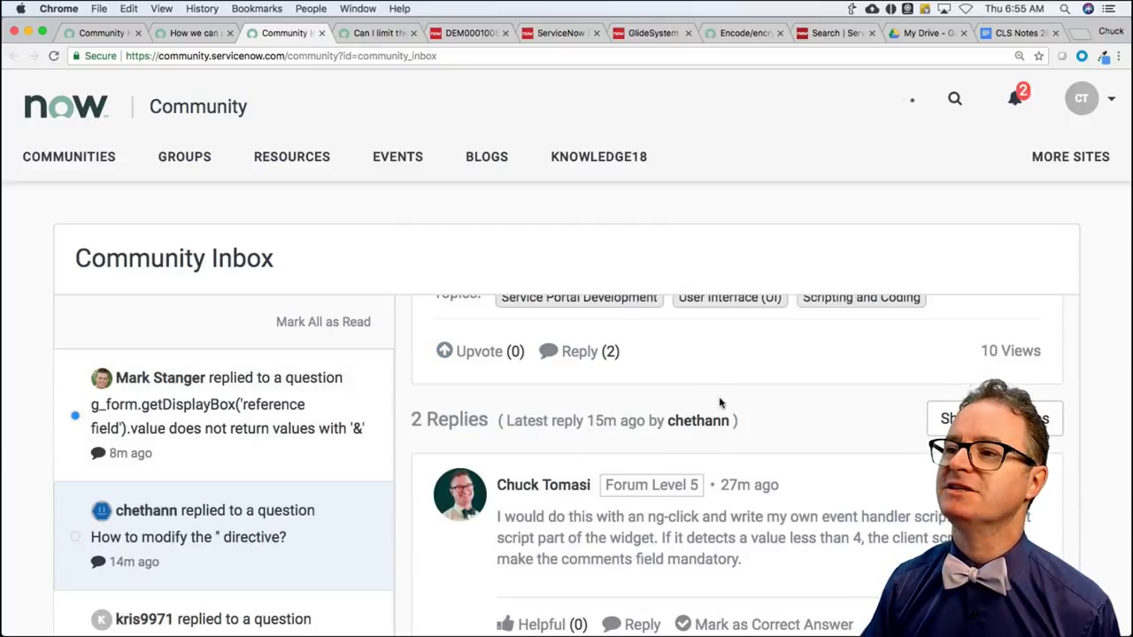
scroll(717, 412, "up", 2)
scroll(716, 416, "up", 3)
scroll(717, 416, "down", 2)
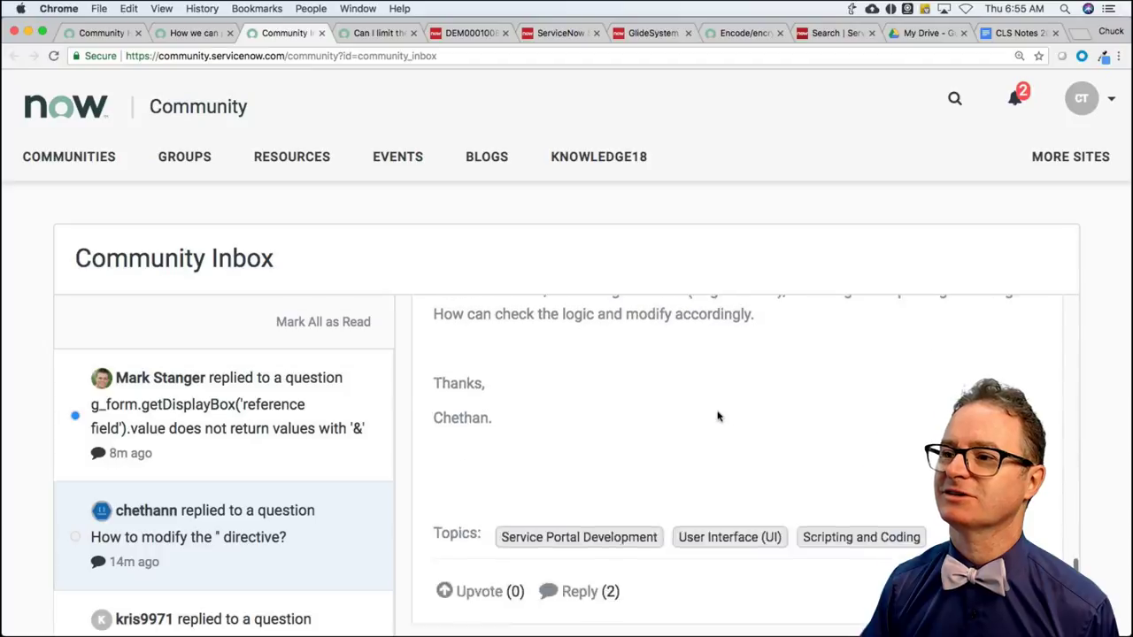
scroll(718, 416, "down", 2)
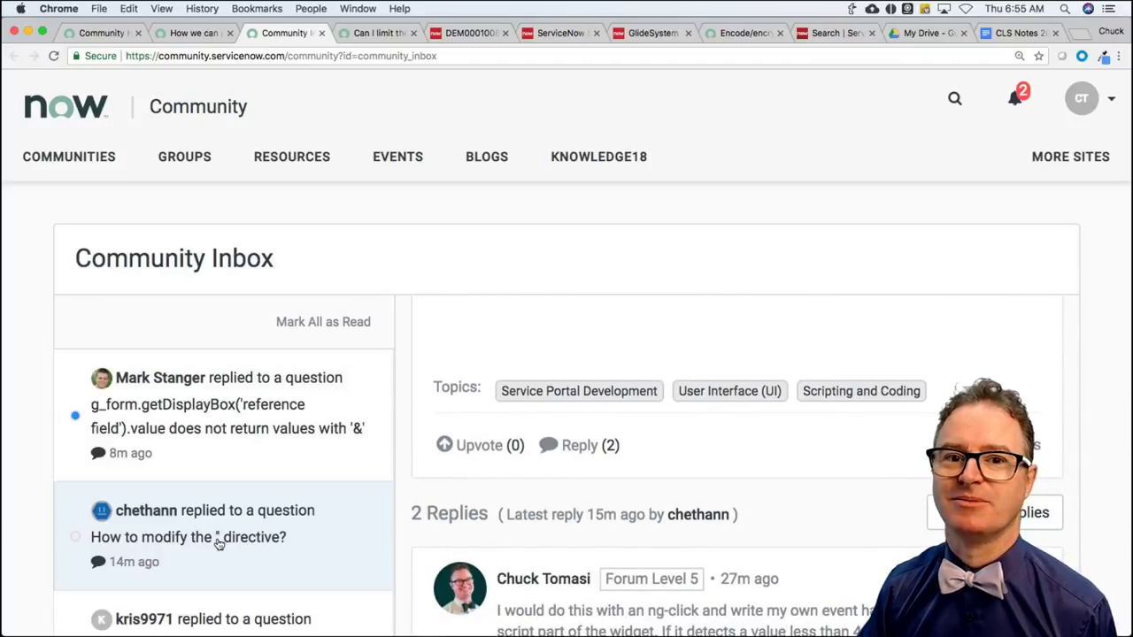
scroll(626, 542, "down", 5)
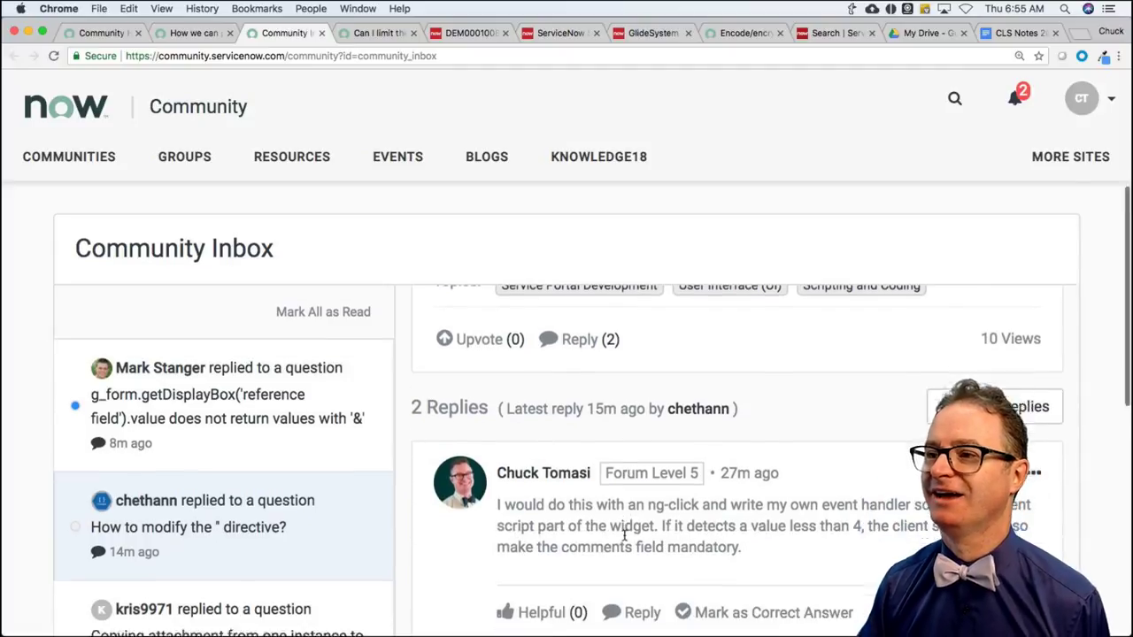
scroll(624, 540, "down", 1)
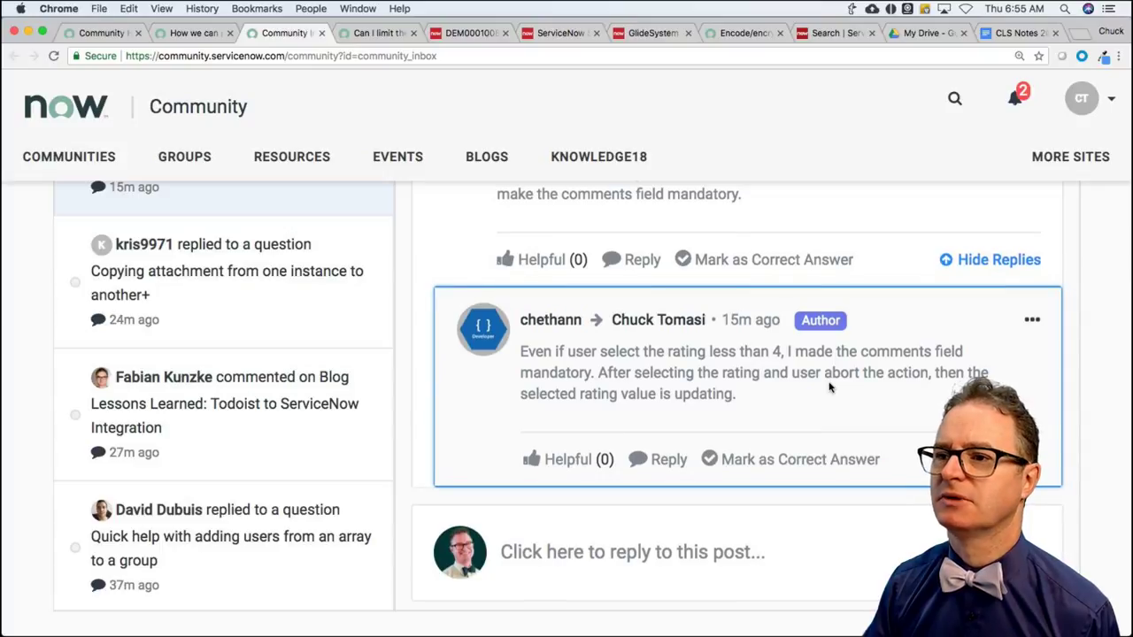
scroll(829, 386, "up", 5)
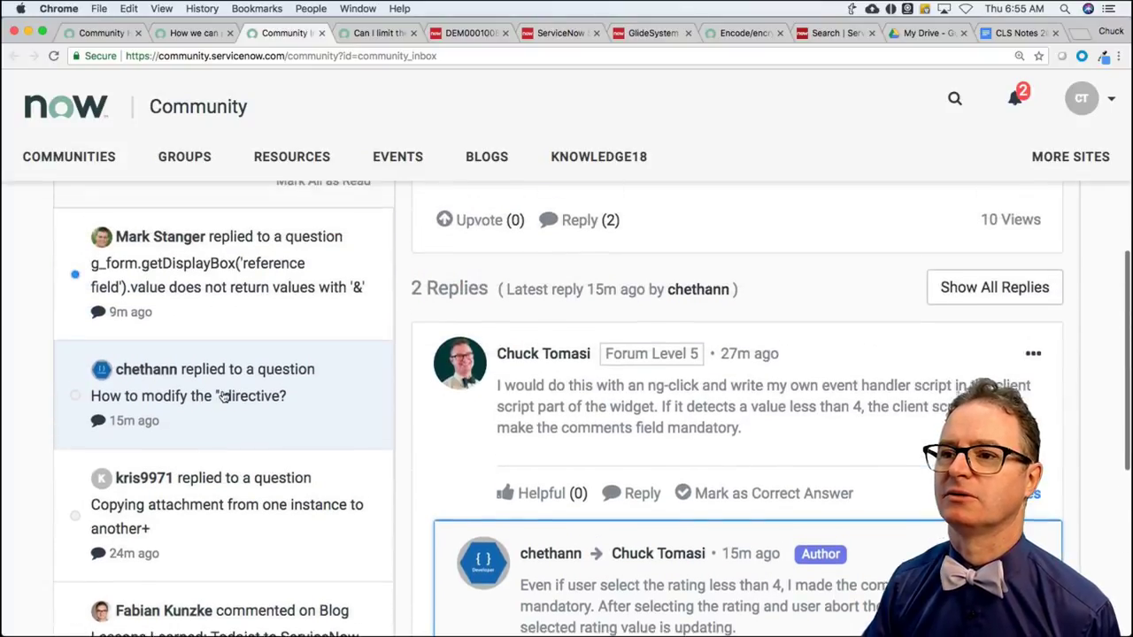
Open the g_form.getDisplayBox question about values with '&' and highlight the encodeURIComponent call in the suggested searchCompany code.
left_click(233, 307)
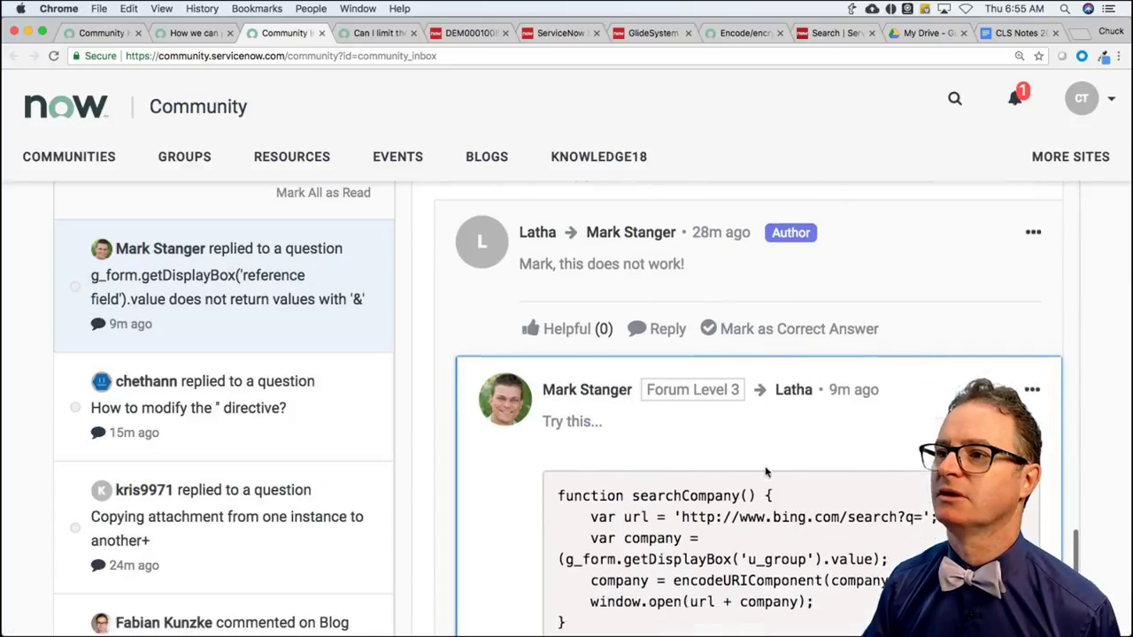
scroll(765, 474, "down", 3)
scroll(766, 475, "down", 8)
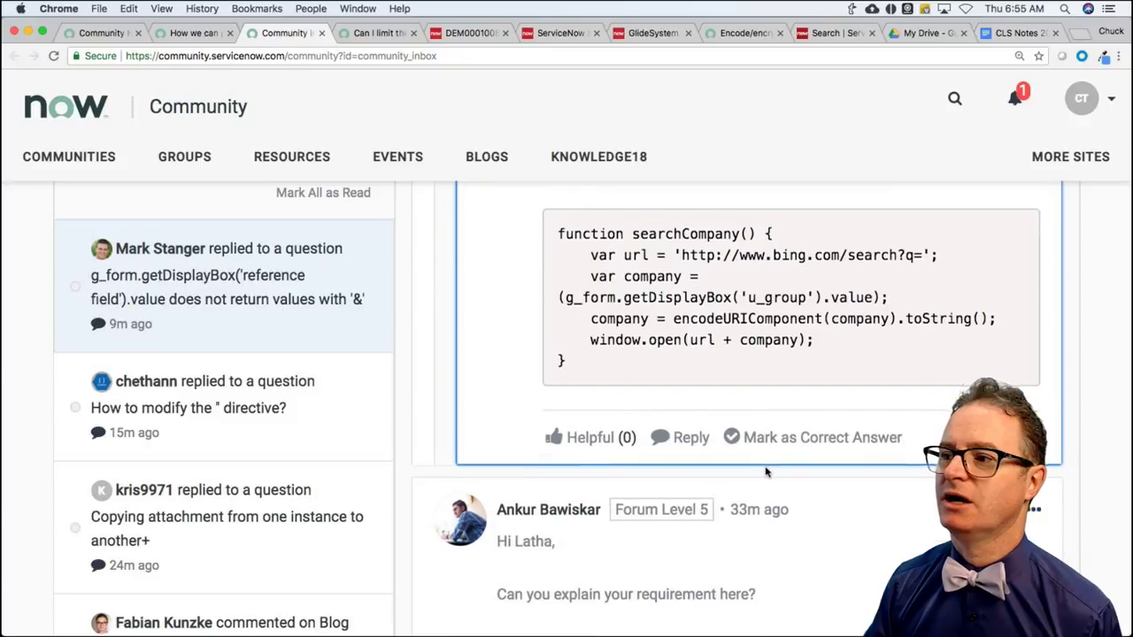
scroll(767, 482, "up", 7)
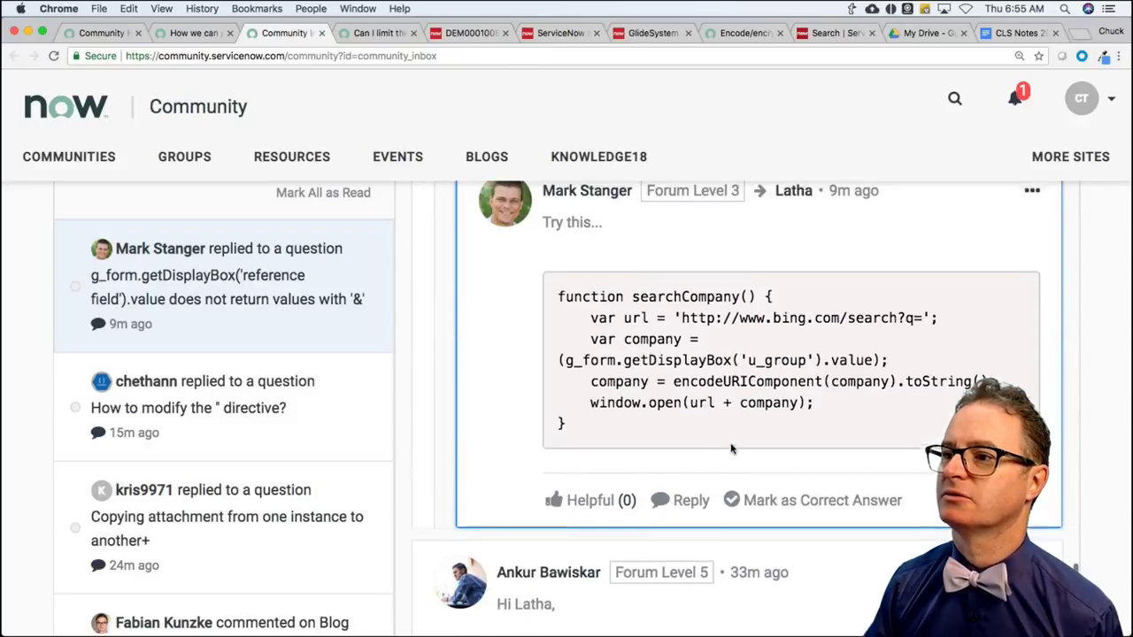
left_click_drag(689, 414, 960, 414)
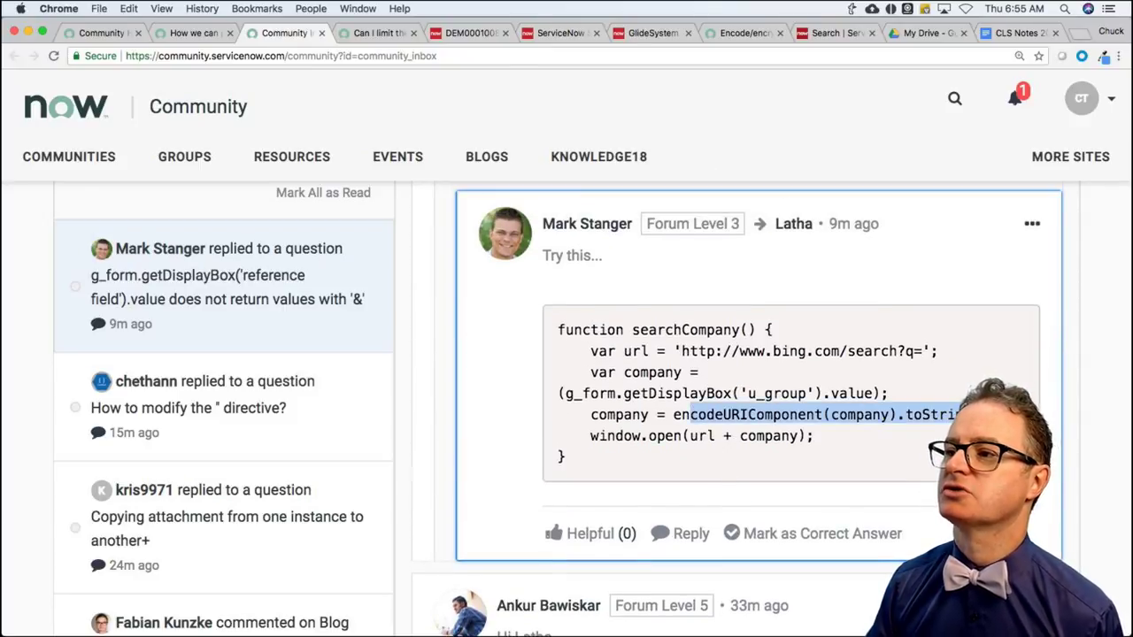